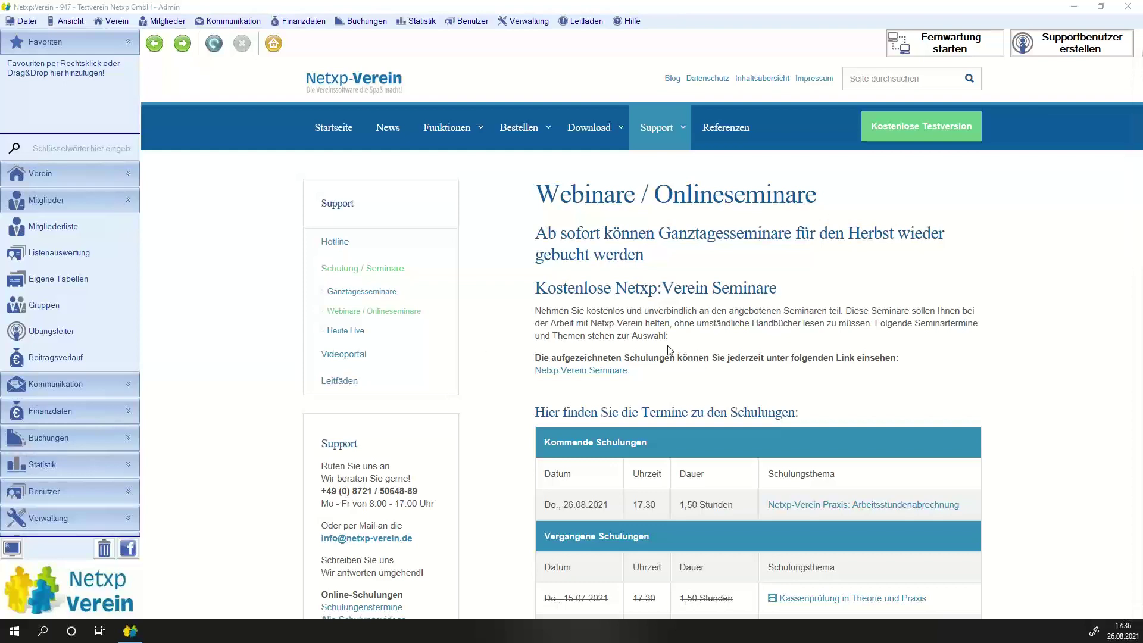
Go from the Mitgliederliste through Verwaltung to the program's Optionen page.
left_click(53, 227)
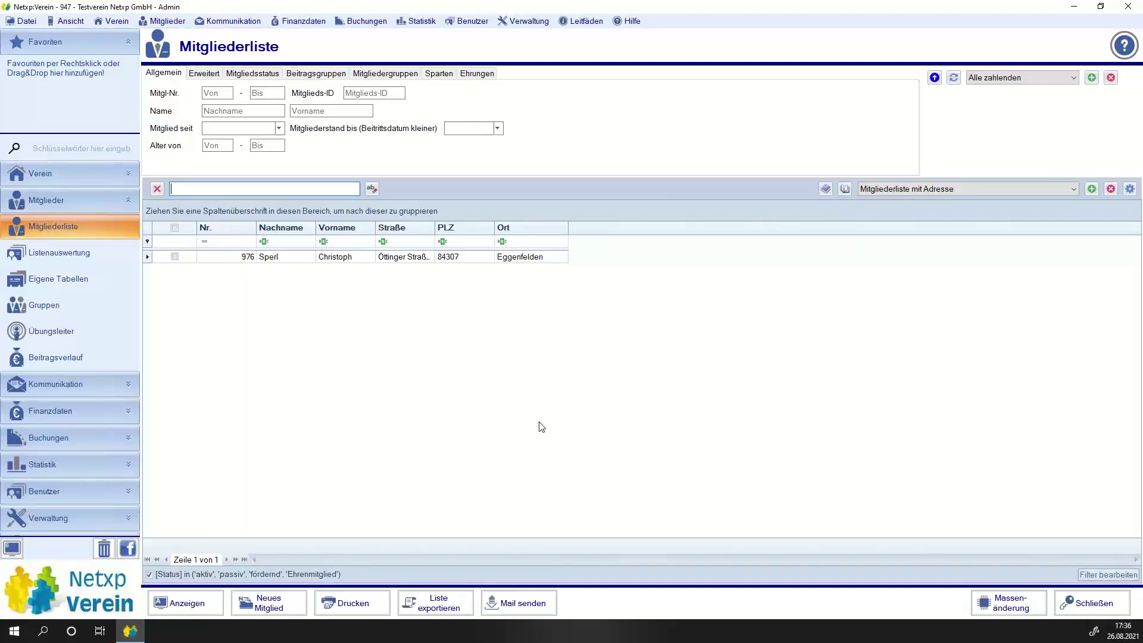
left_click(311, 257)
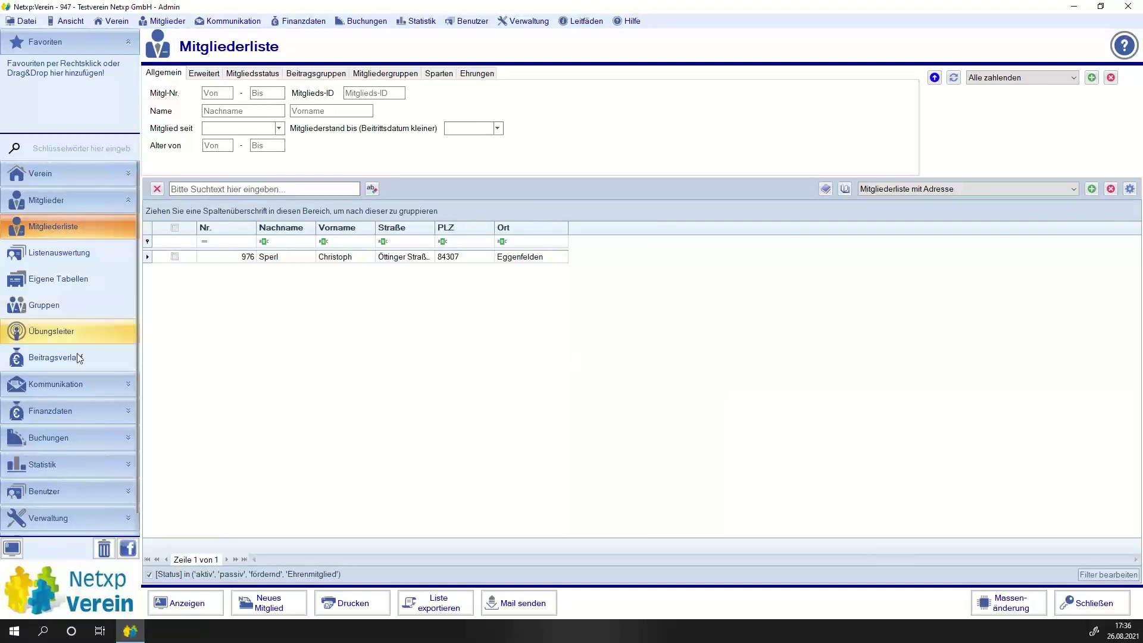
scroll(74, 381, "down", 1)
left_click(41, 500)
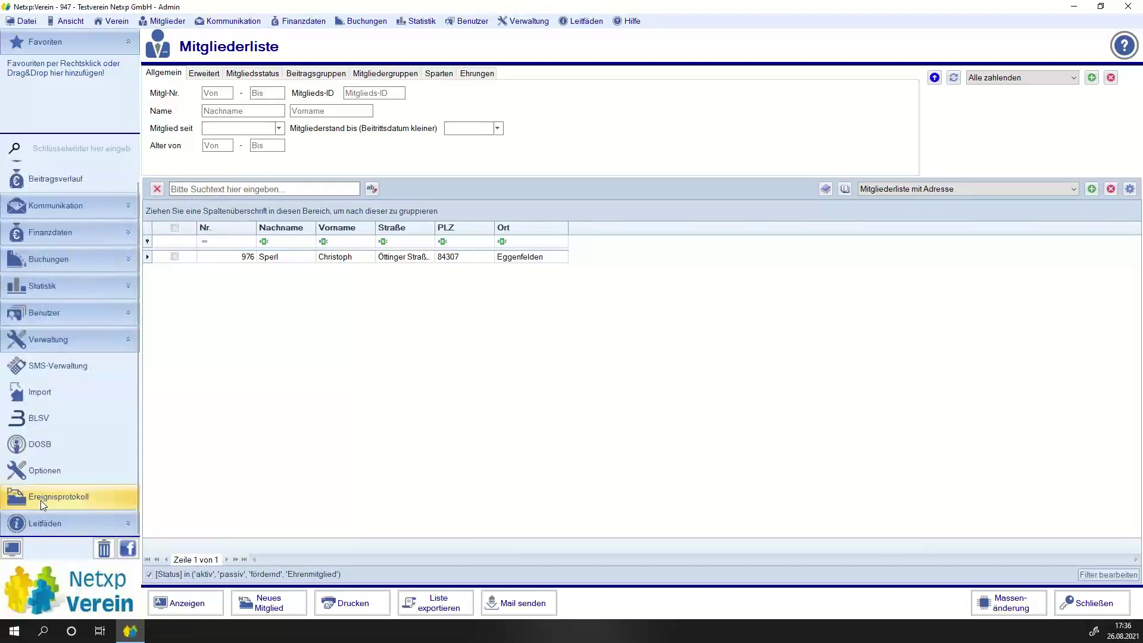
left_click(43, 469)
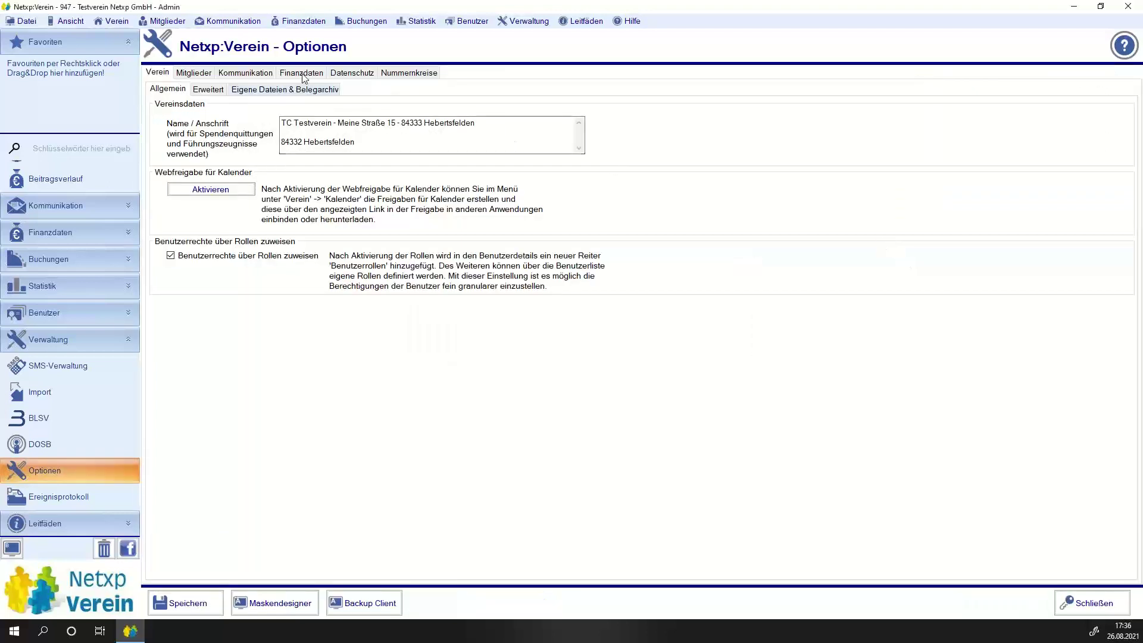
On the Mitglieder tab, delete the custom fields Arbeitsstunden Soll, Vereinsfotograph and Gustl.
left_click(185, 74)
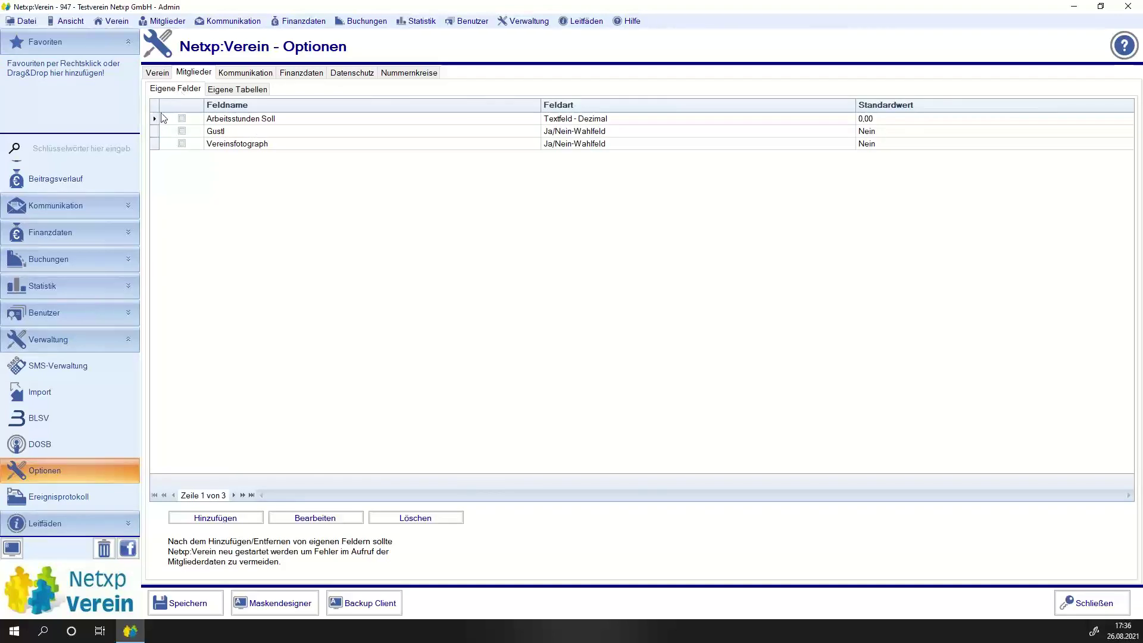
left_click(181, 118)
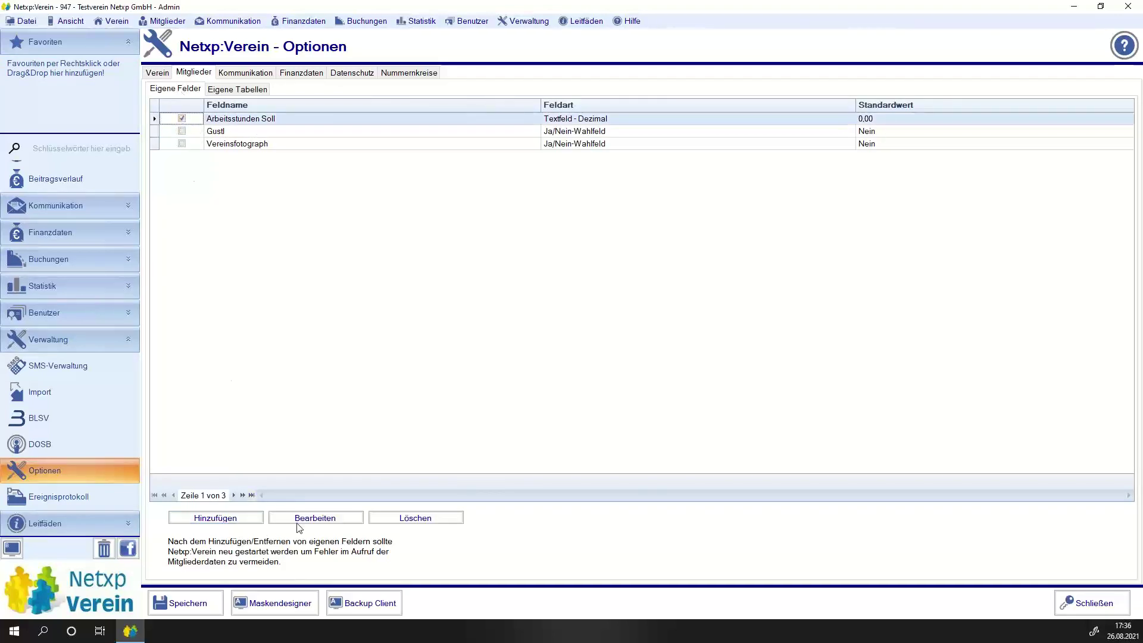
left_click(411, 517)
key("Return")
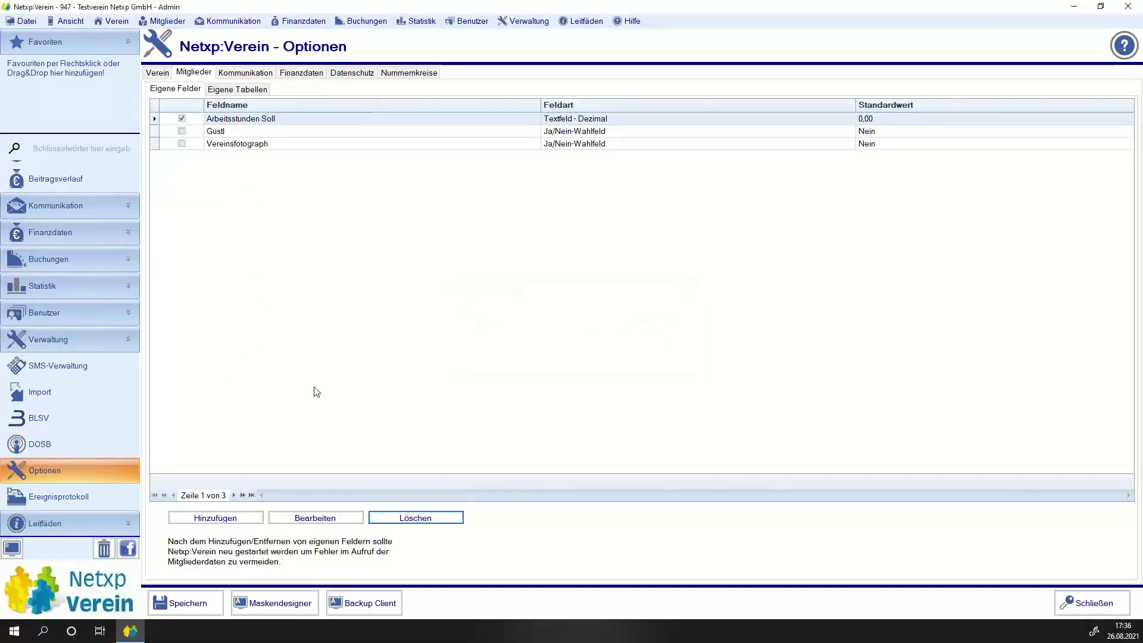
left_click(387, 514)
key("Return")
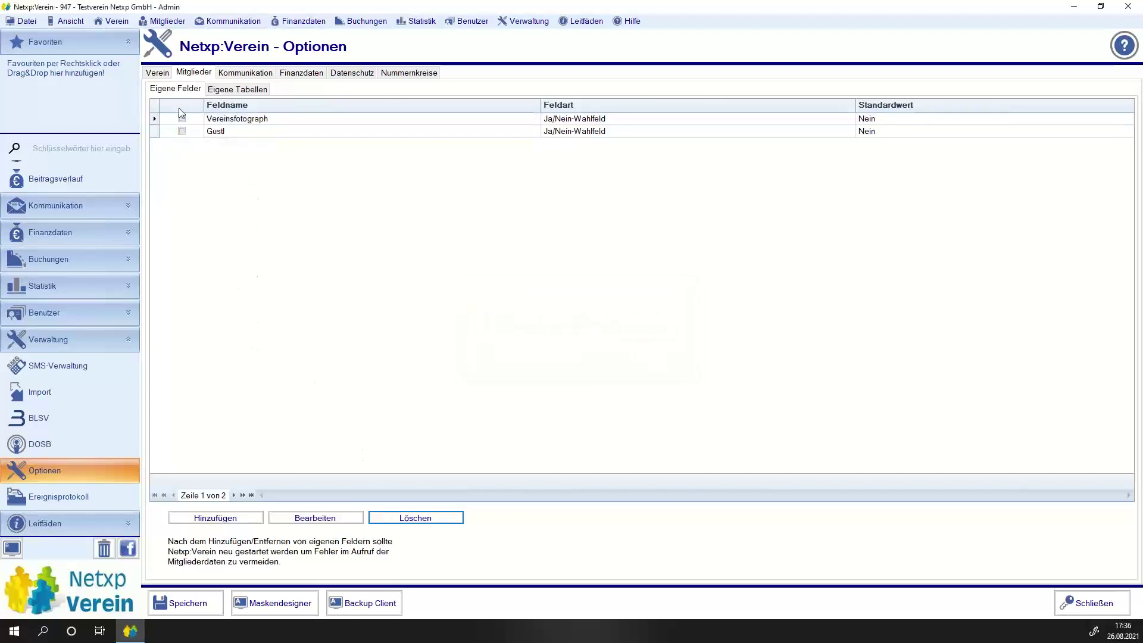
left_click(182, 119)
left_click(388, 518)
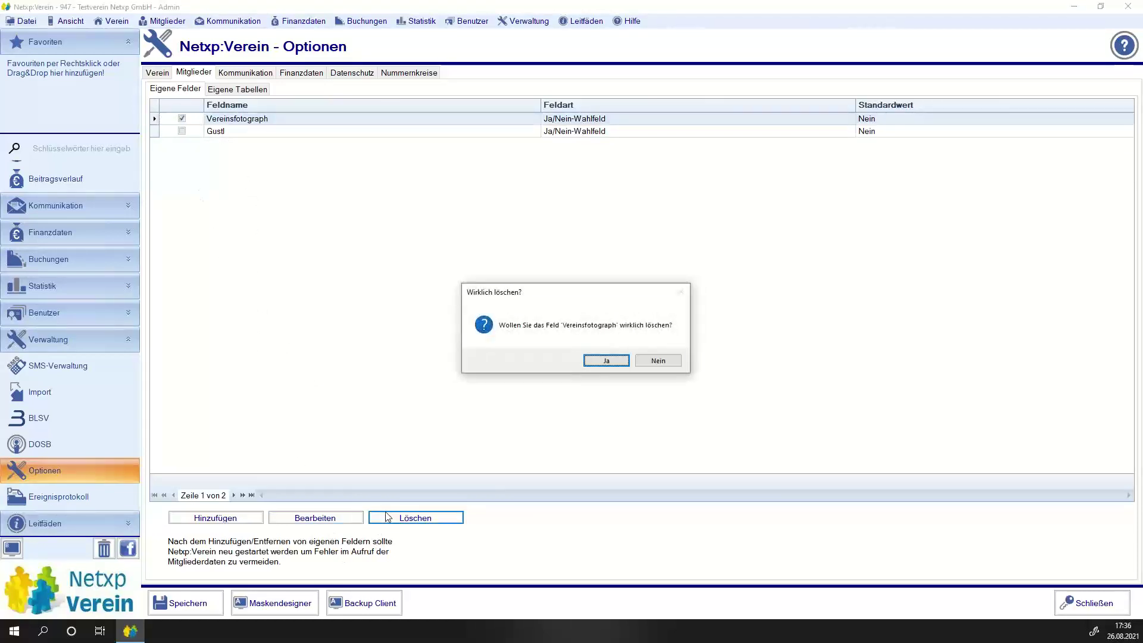
key("Return")
left_click(182, 118)
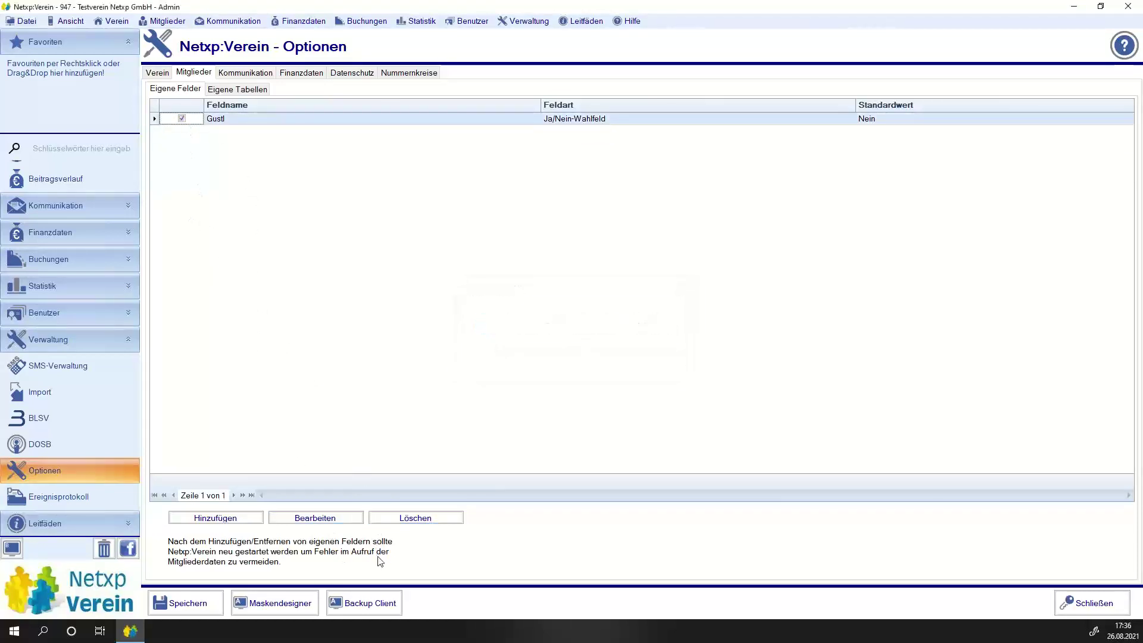
left_click(388, 518)
key("Return")
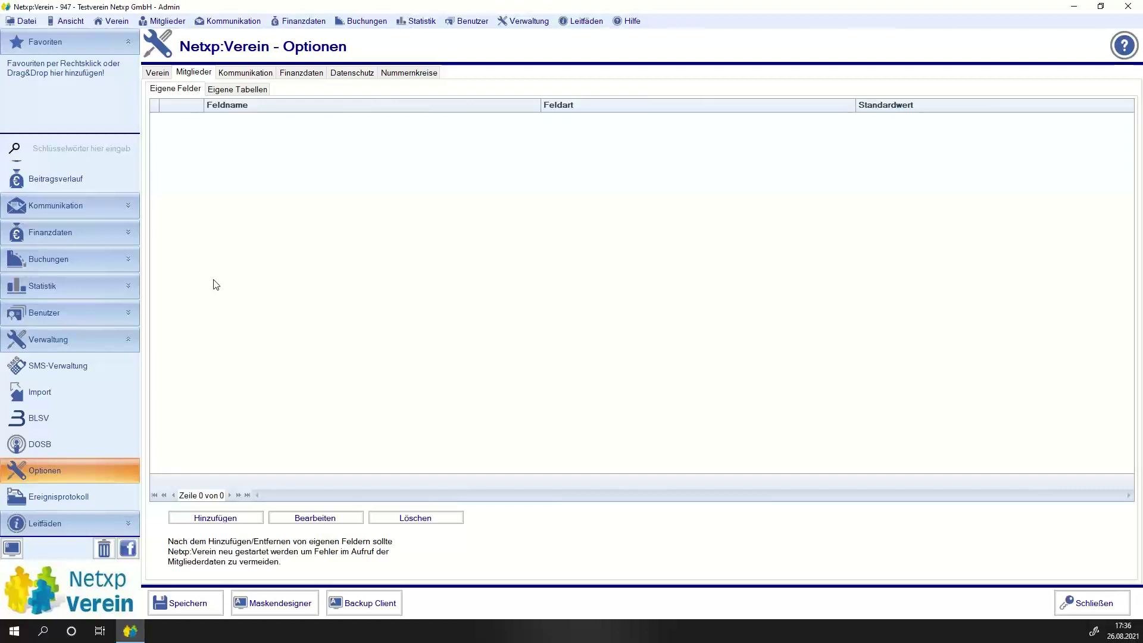
Add a custom field 'Arbeitsstunden Ist' of type Textfeld - Dezimal.
left_click(216, 518)
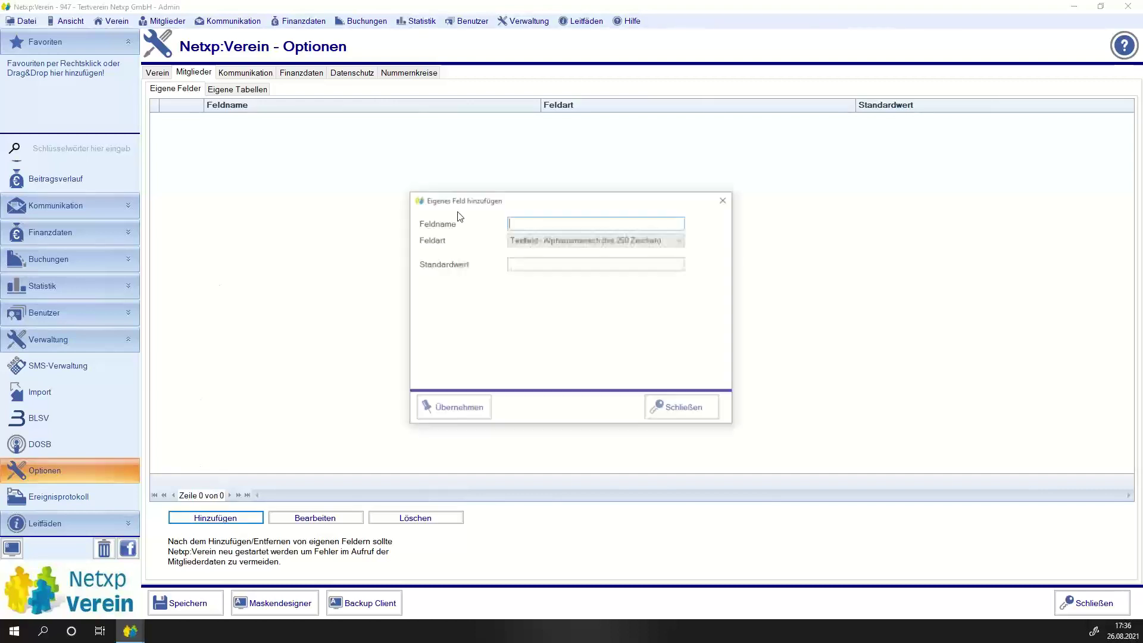
type("A")
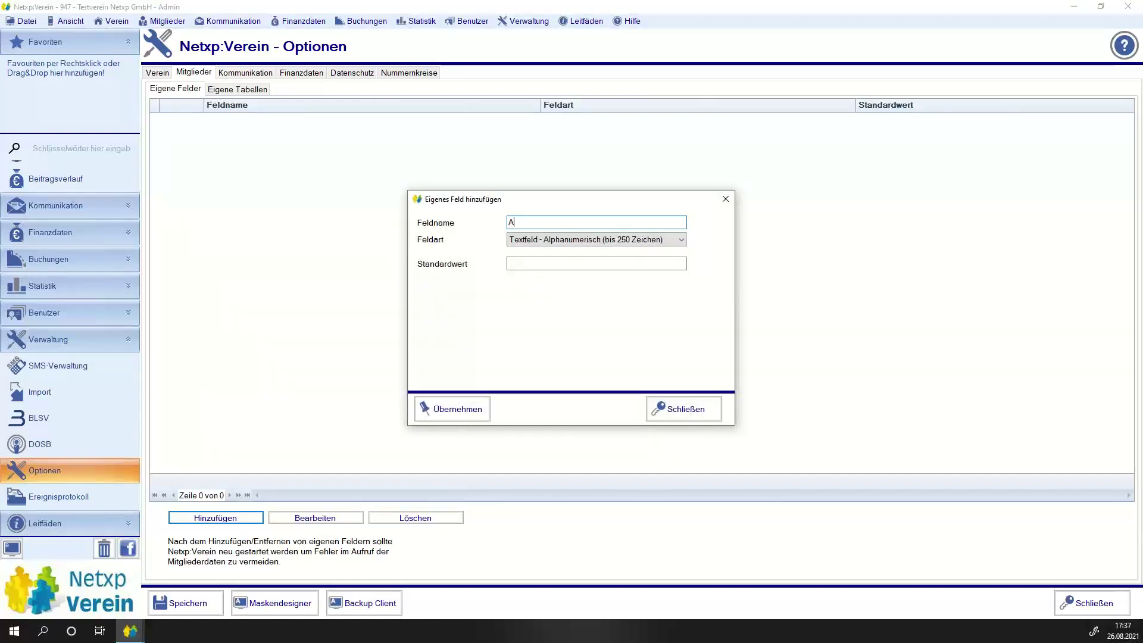
type("rbeitsstunden Ist")
left_click(565, 240)
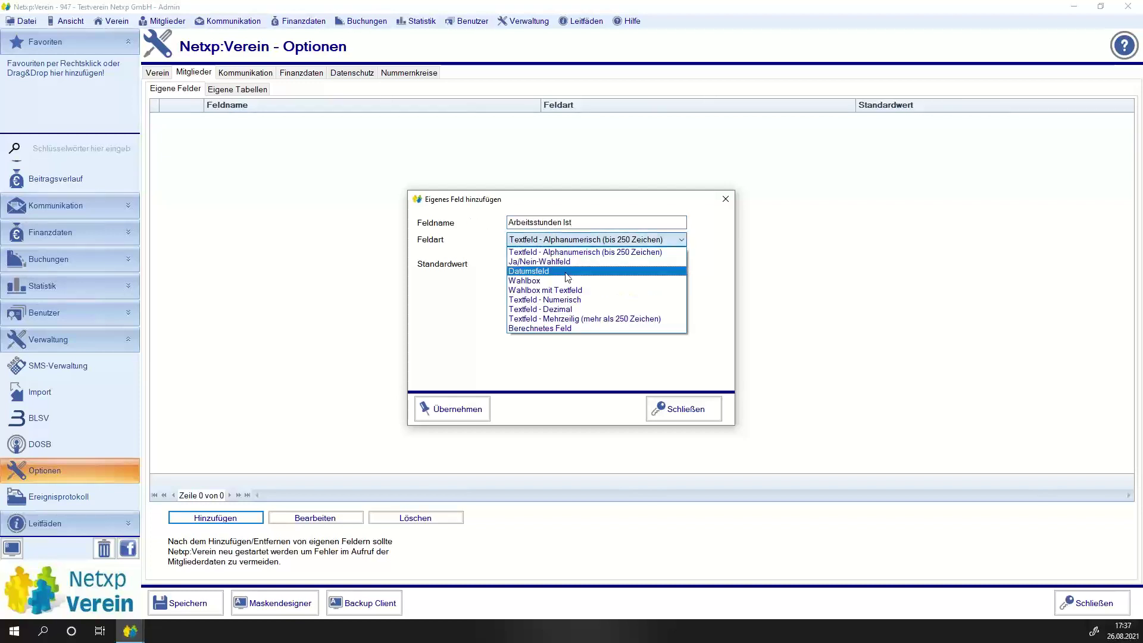
left_click(605, 312)
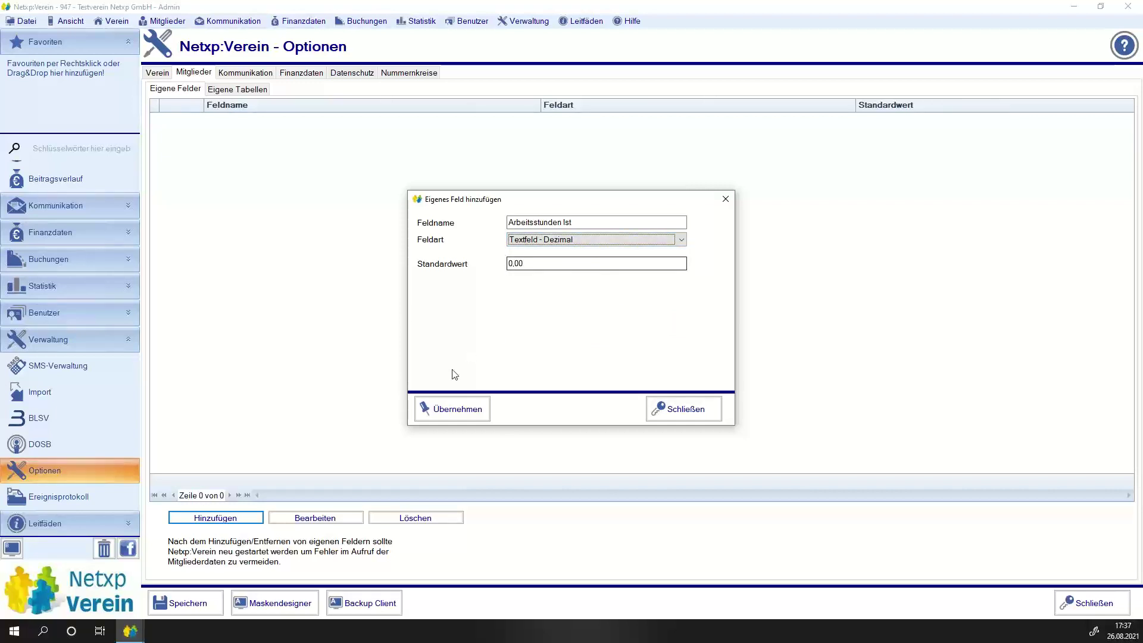
left_click(459, 408)
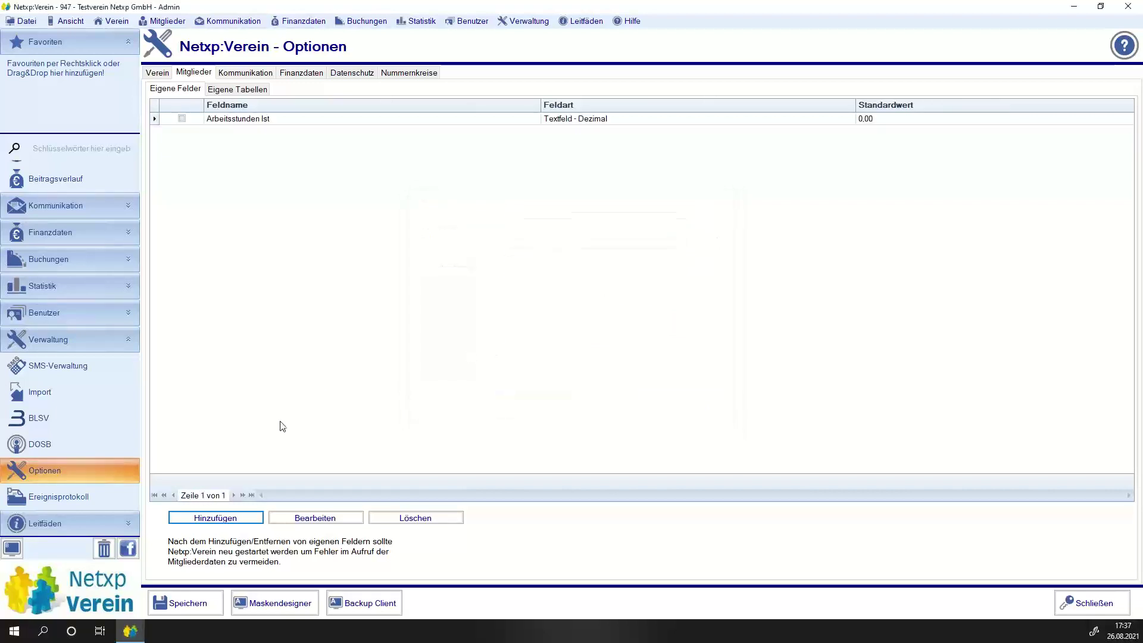
Add a second custom field 'Arbeitsstunde Soll' of type Textfeld - Dezimal.
left_click(205, 519)
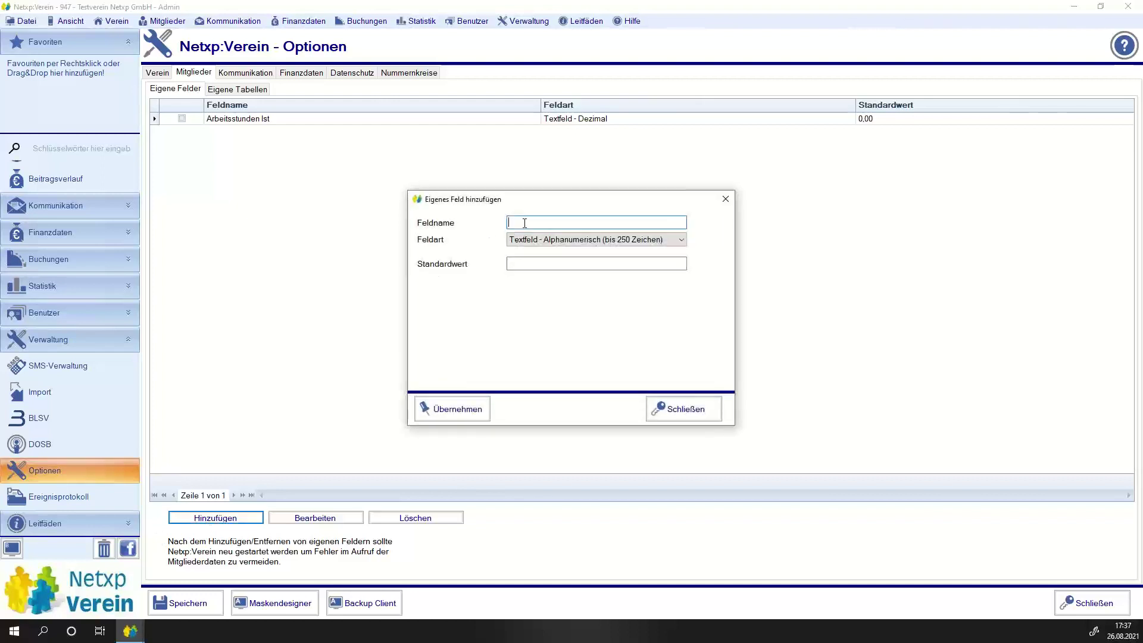
type("Arbeitsstunde Soll")
left_click(588, 239)
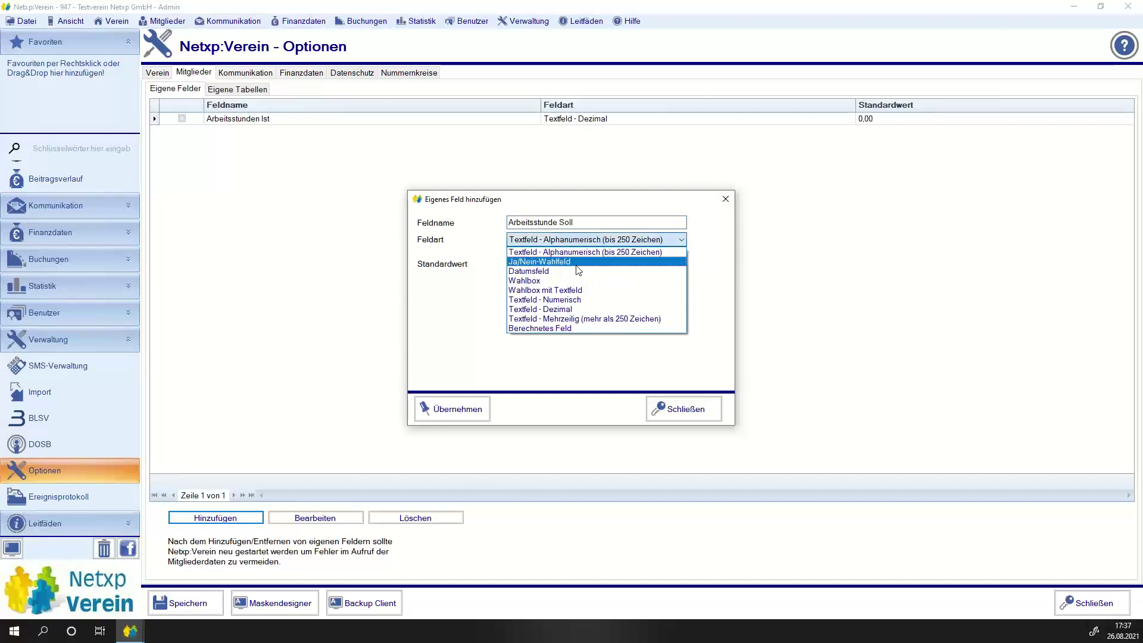
left_click(574, 309)
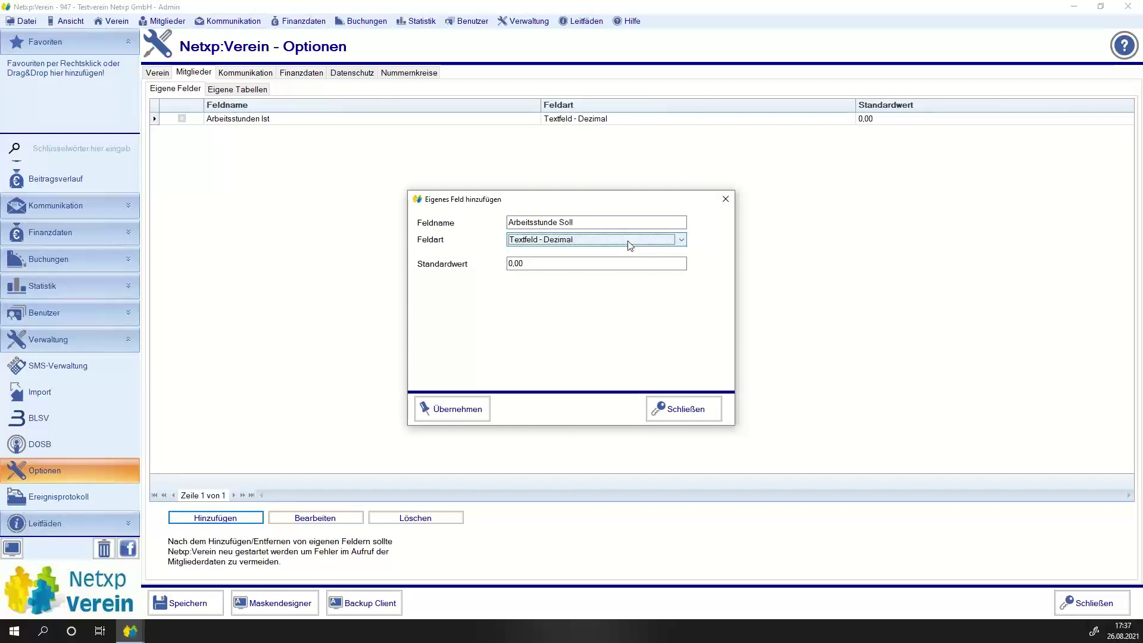
left_click(443, 415)
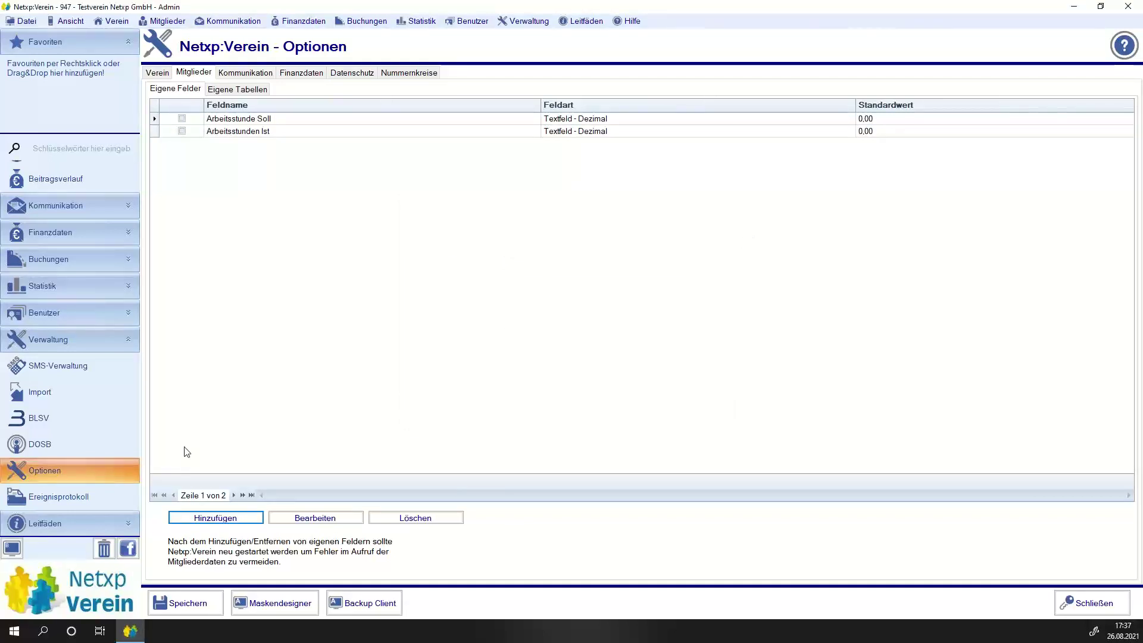
Start a new custom field and name it Fehlstunden.
left_click(213, 517)
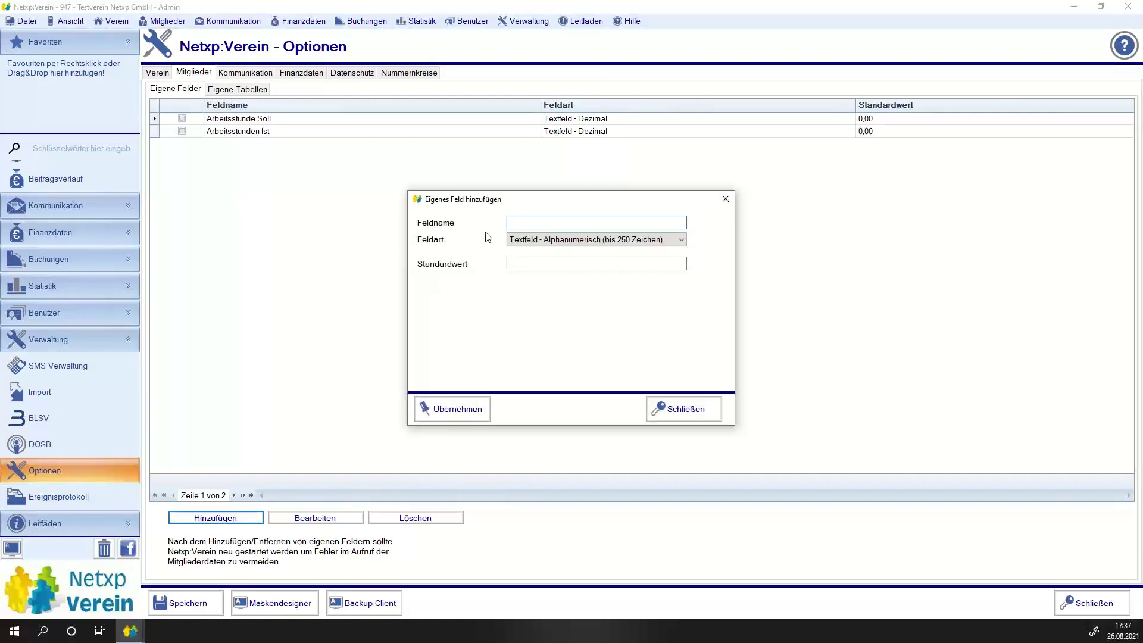
type("Arbeitsstunden Di")
key("BackSpace")
key("BackSpace")
type("Fehlbe")
key("BackSpace")
key("BackSpace")
key("BackSpace")
type("lstunden")
left_click_drag(561, 222, 509, 224)
key("BackSpace")
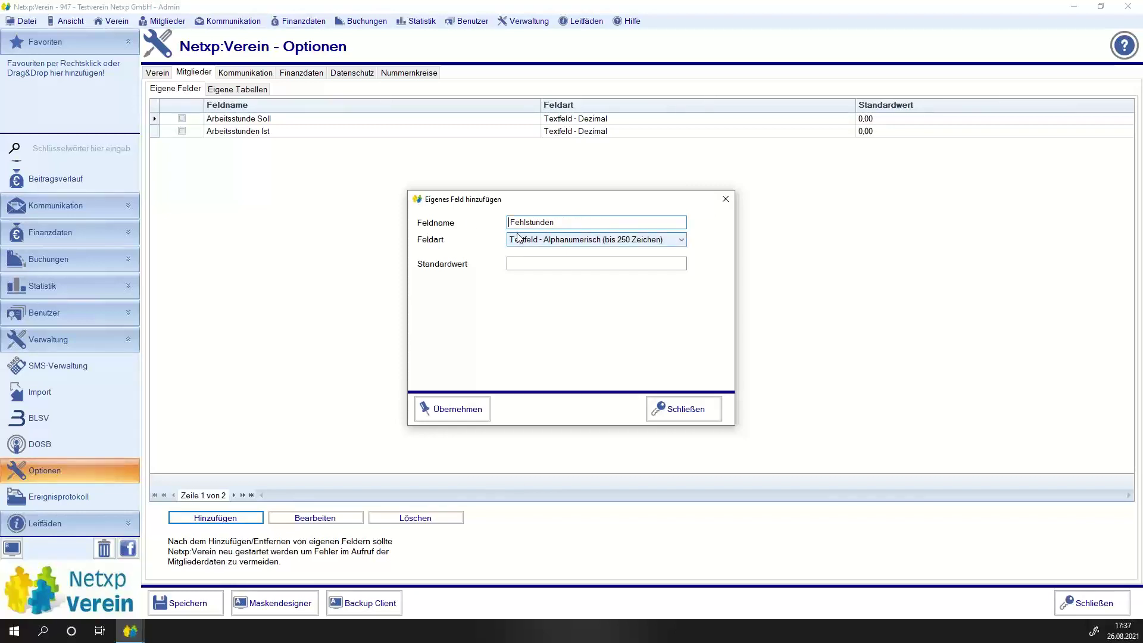
Set the Fehlstunden field type to Berechnetes Feld with 2 decimal places.
left_click(548, 238)
left_click(554, 309)
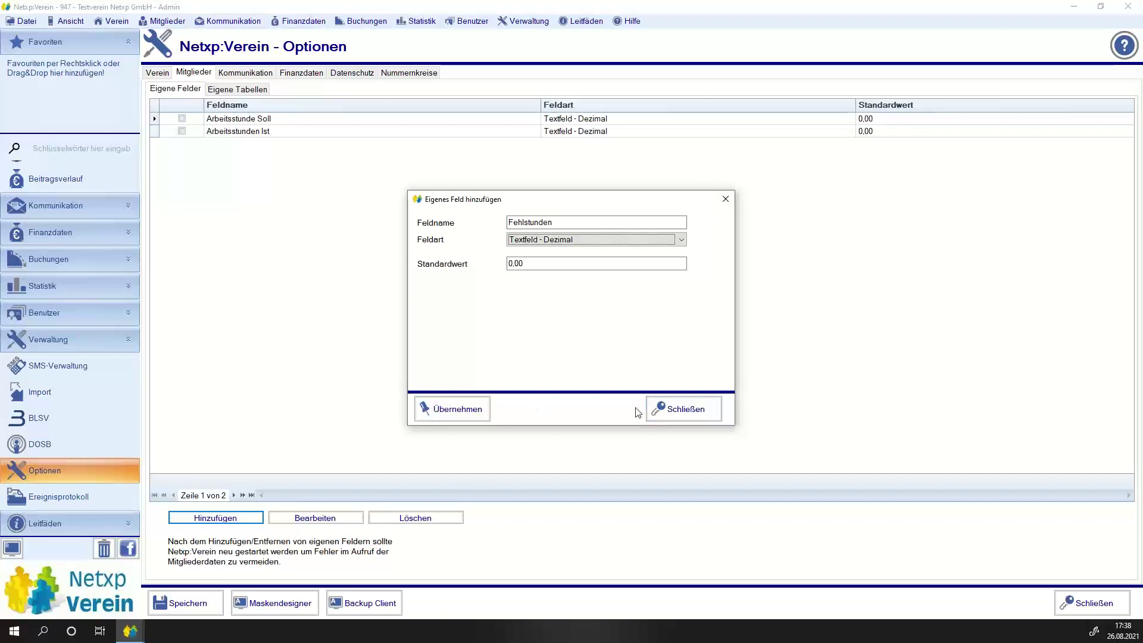
left_click(658, 409)
left_click(208, 602)
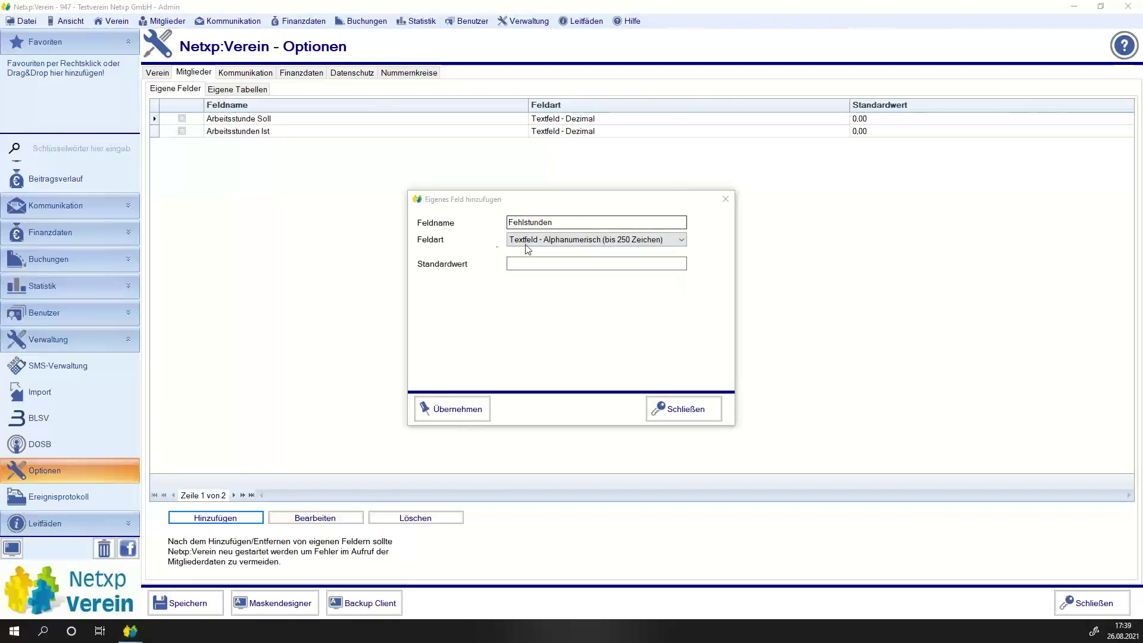
left_click(526, 244)
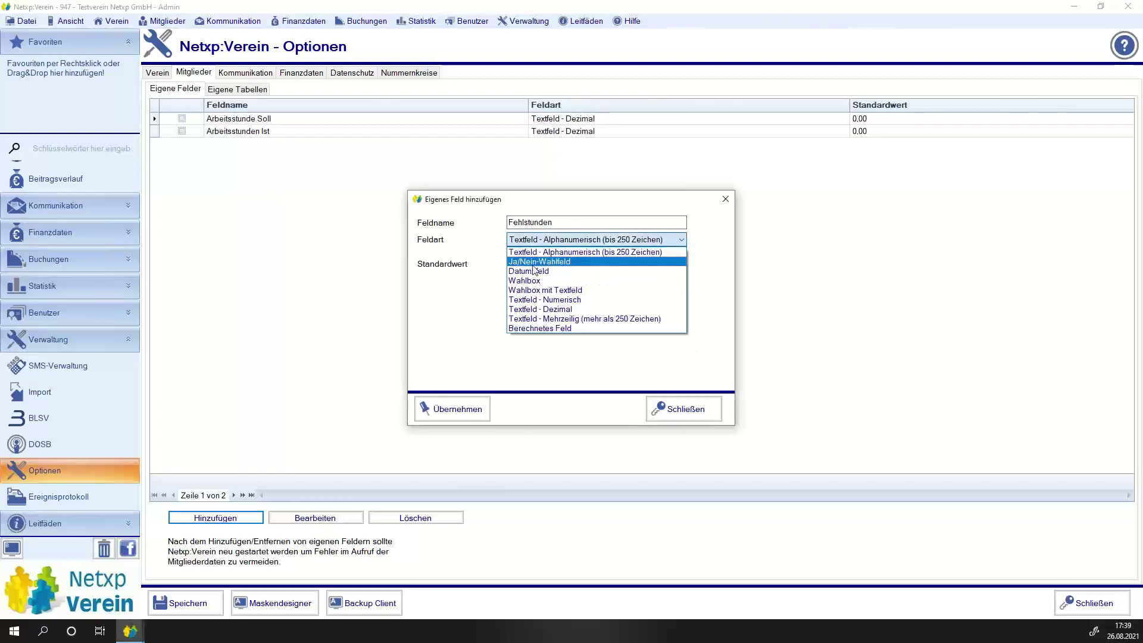
left_click(542, 329)
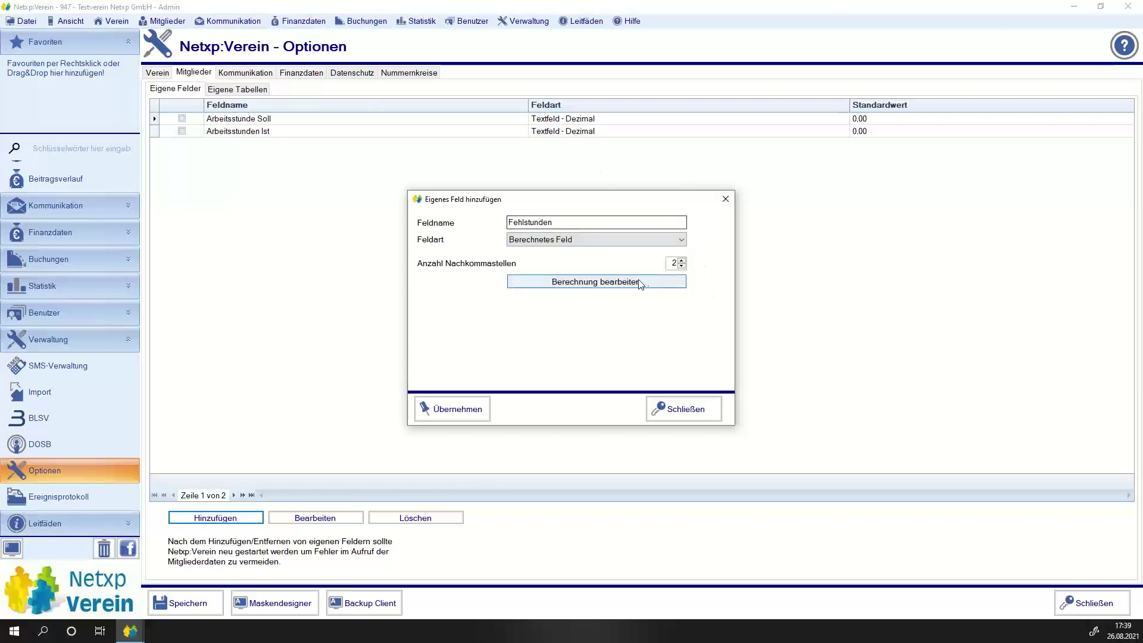
Define the Fehlstunden formula as [Arbeitsstunde Soll] - [Arbeitsstunden Ist] and save the field.
left_click(575, 286)
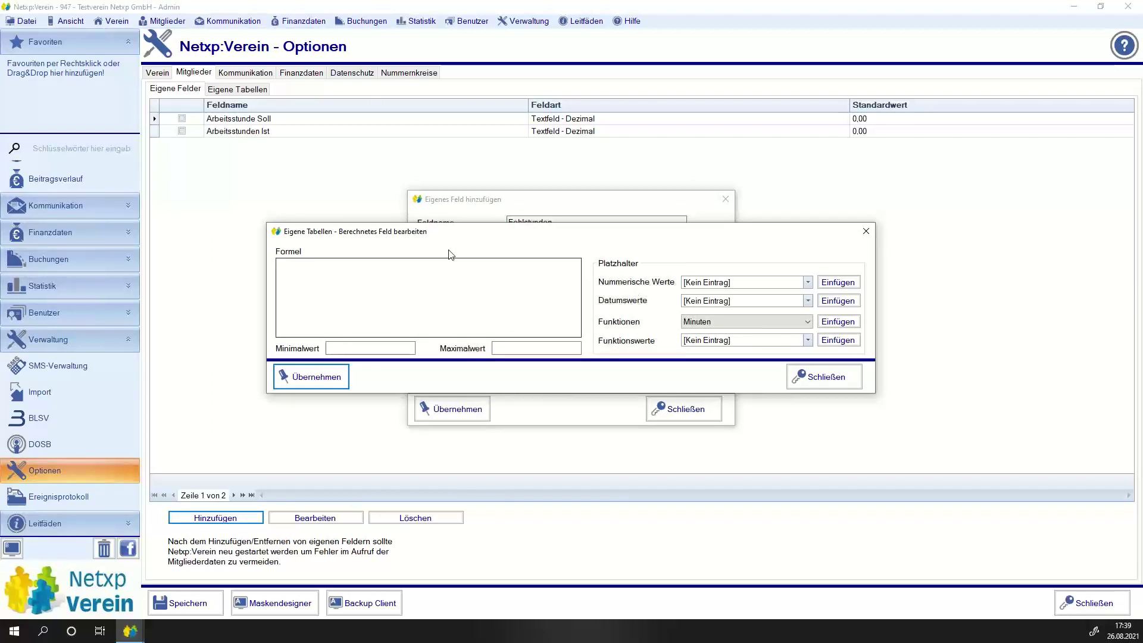
left_click(722, 285)
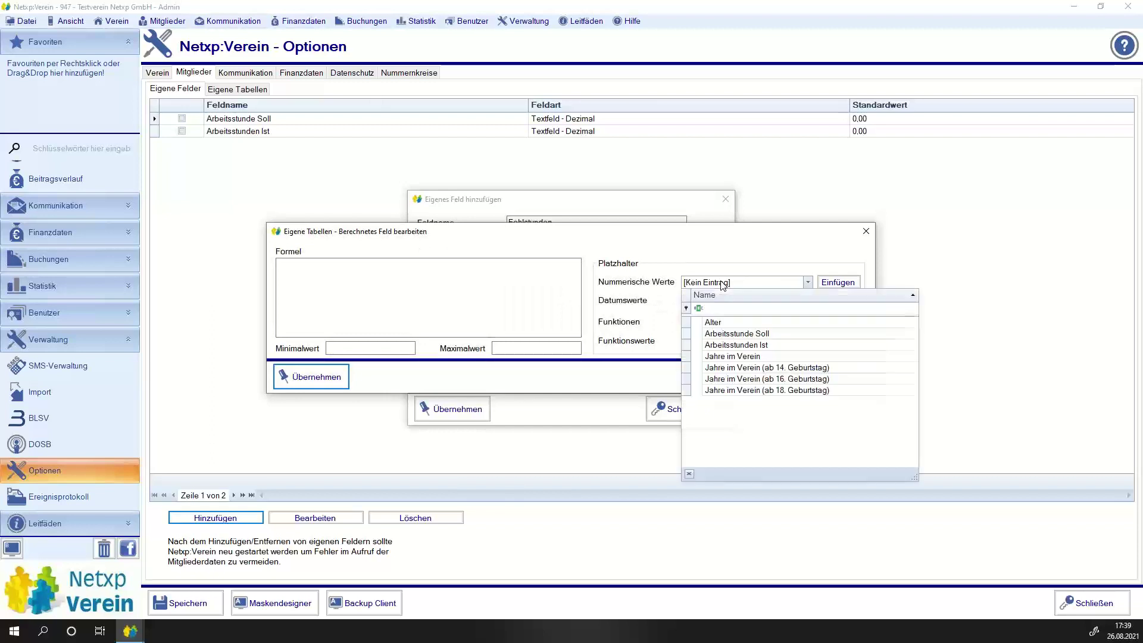
left_click(751, 335)
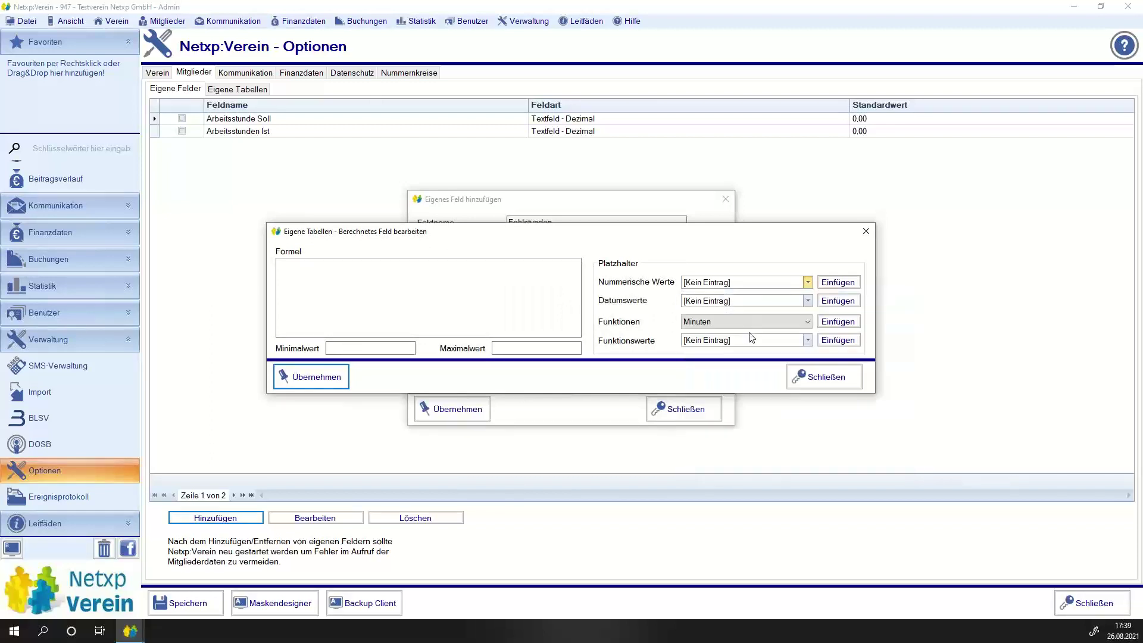
left_click(825, 287)
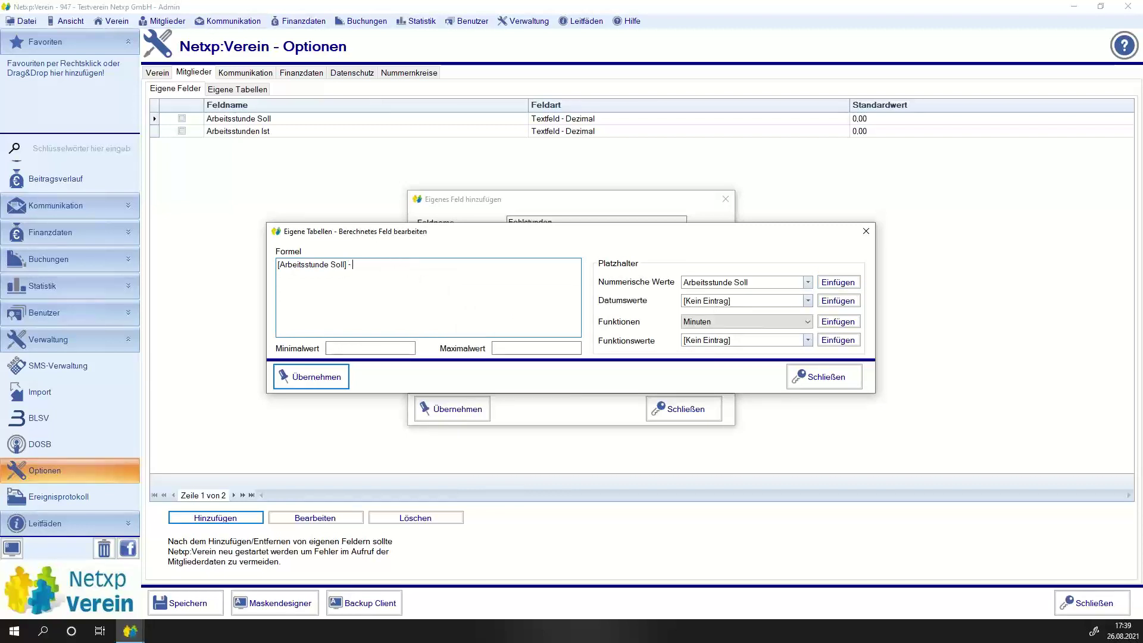
left_click(744, 282)
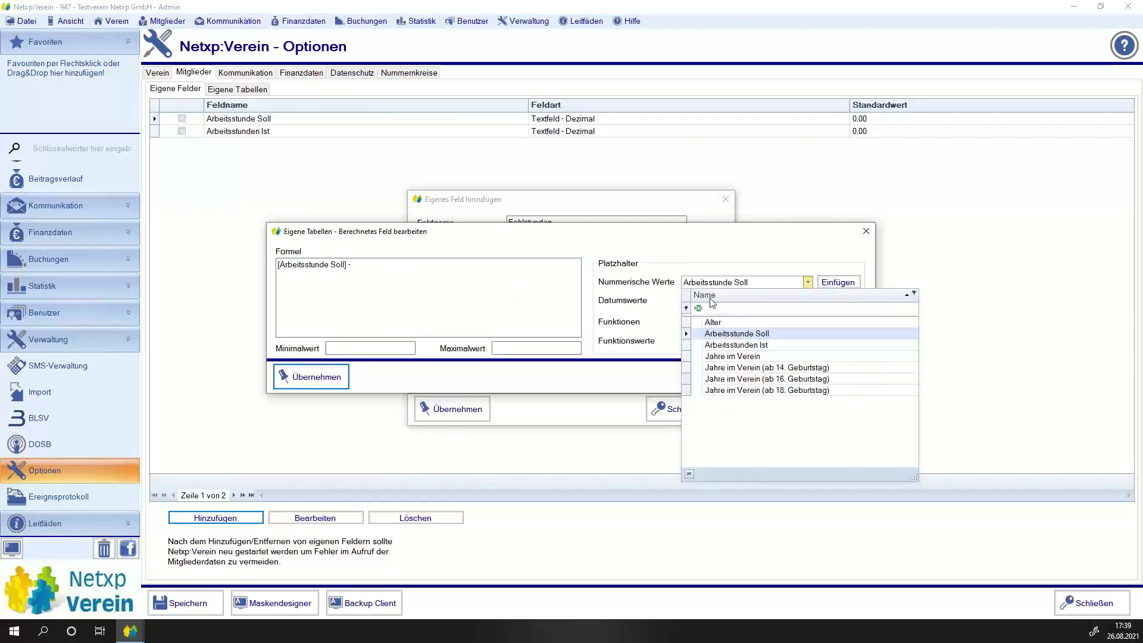
left_click(724, 348)
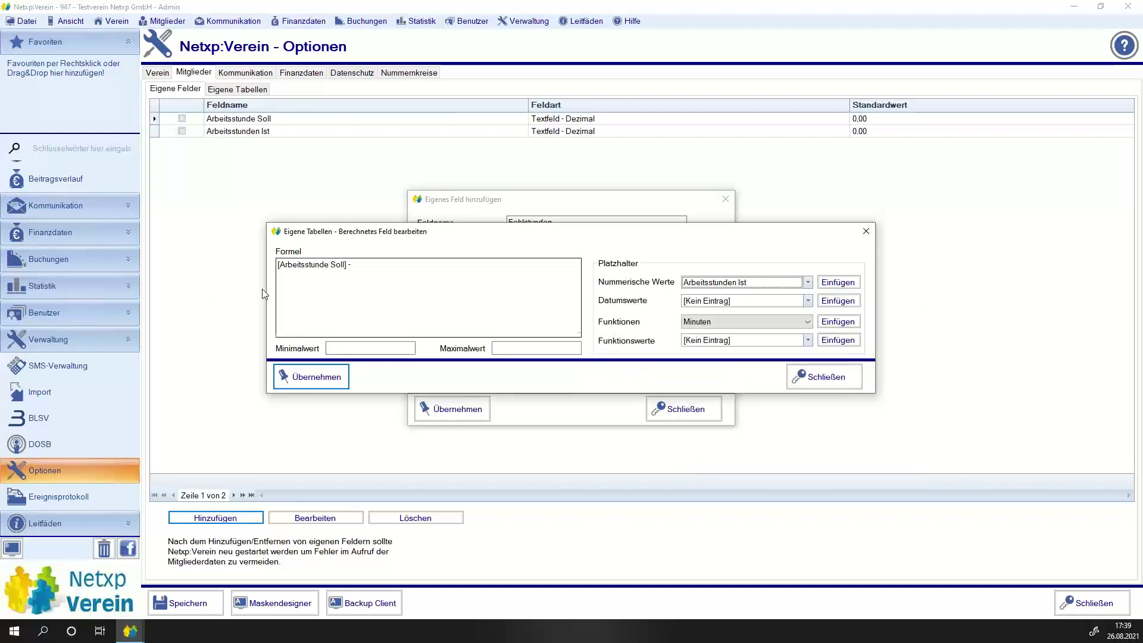
left_click(852, 285)
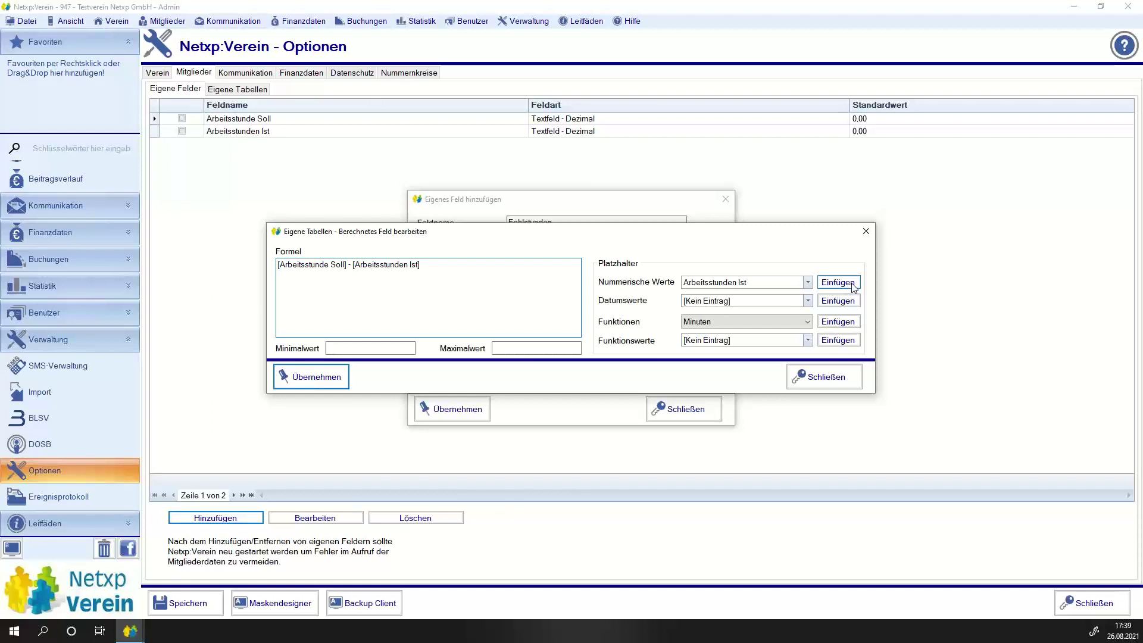
left_click(317, 379)
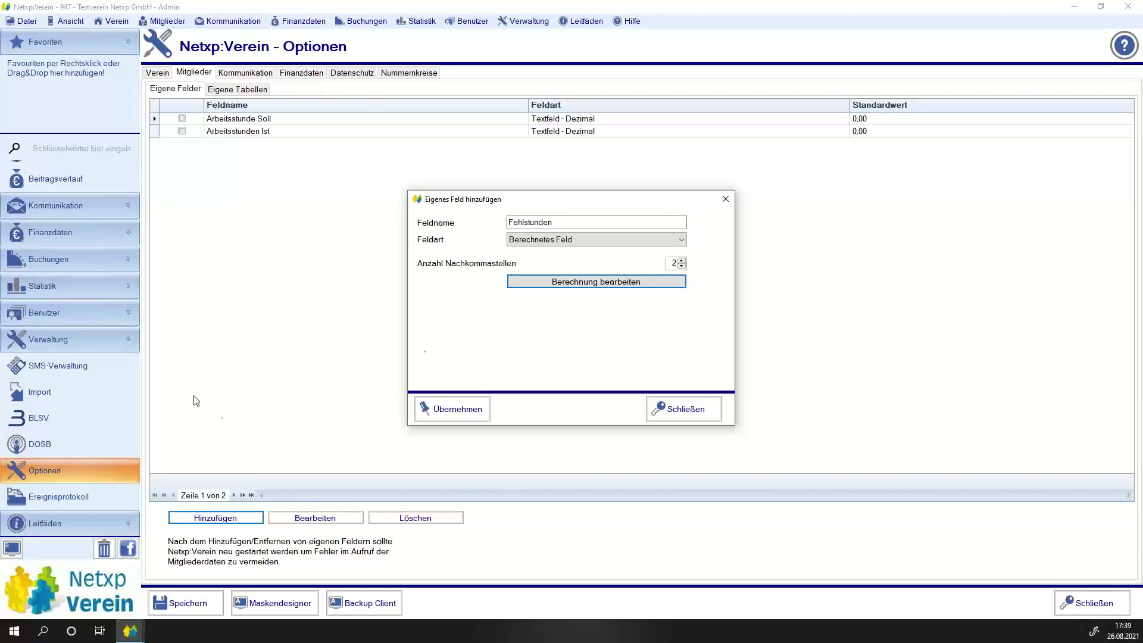
left_click(445, 409)
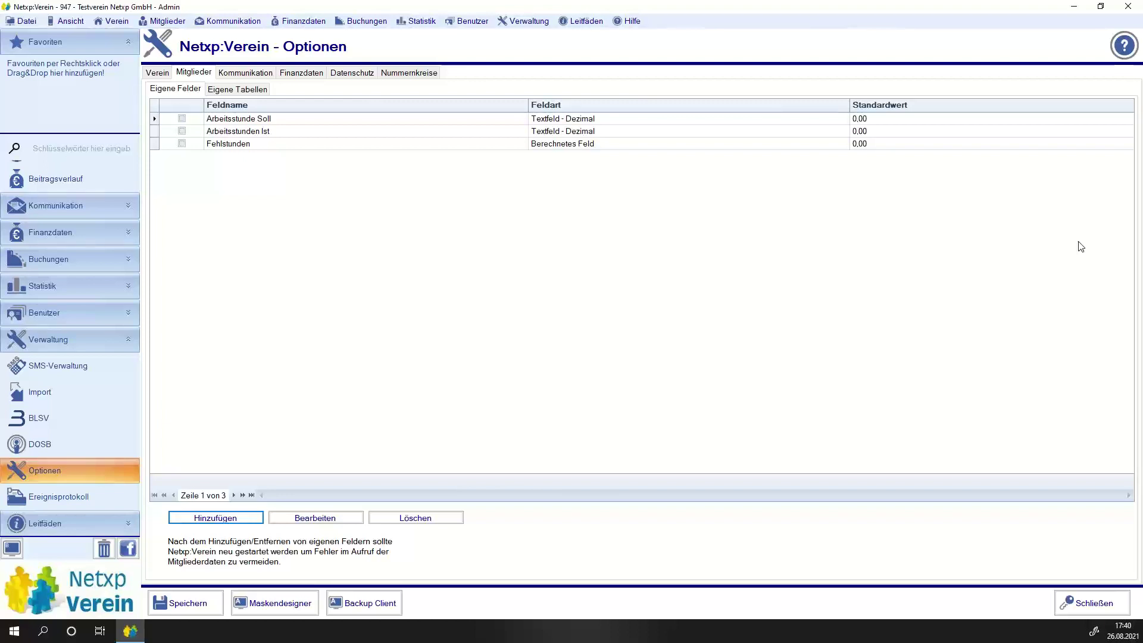
Edit the Fehlstunden calculation to use a minimum value of 0.
left_click(182, 143)
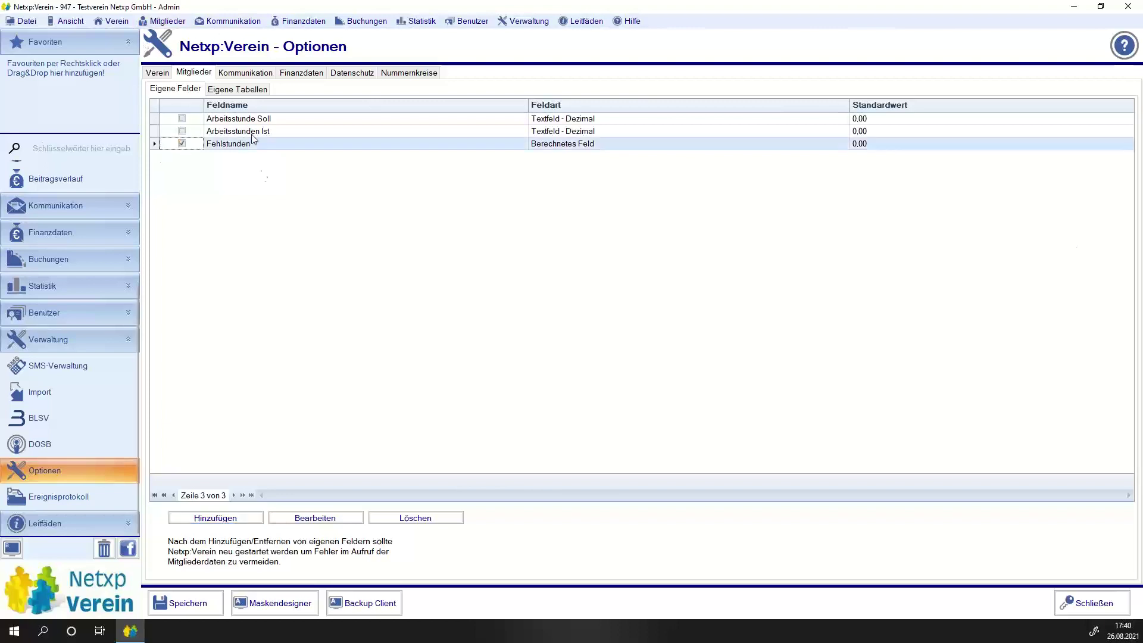
left_click(318, 516)
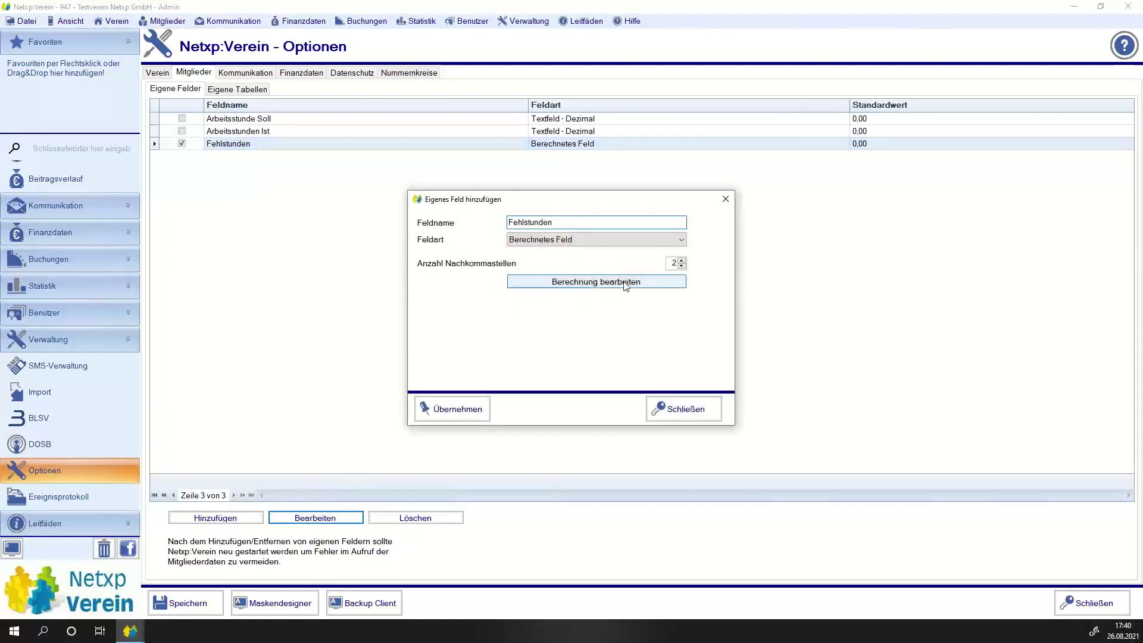
left_click(562, 281)
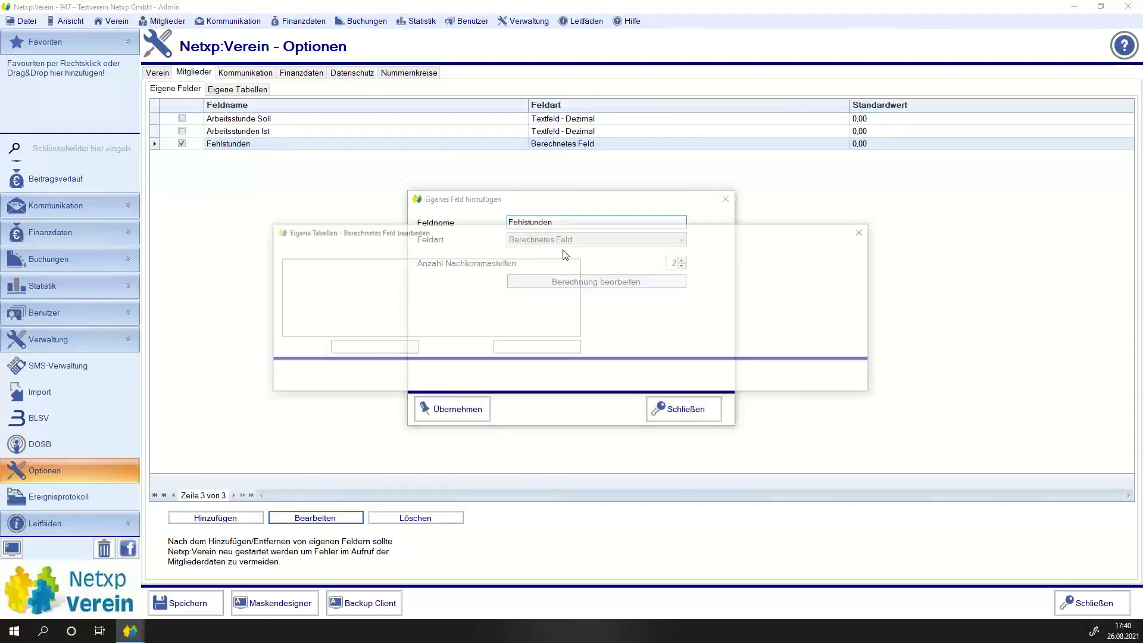
left_click(565, 350)
type("0")
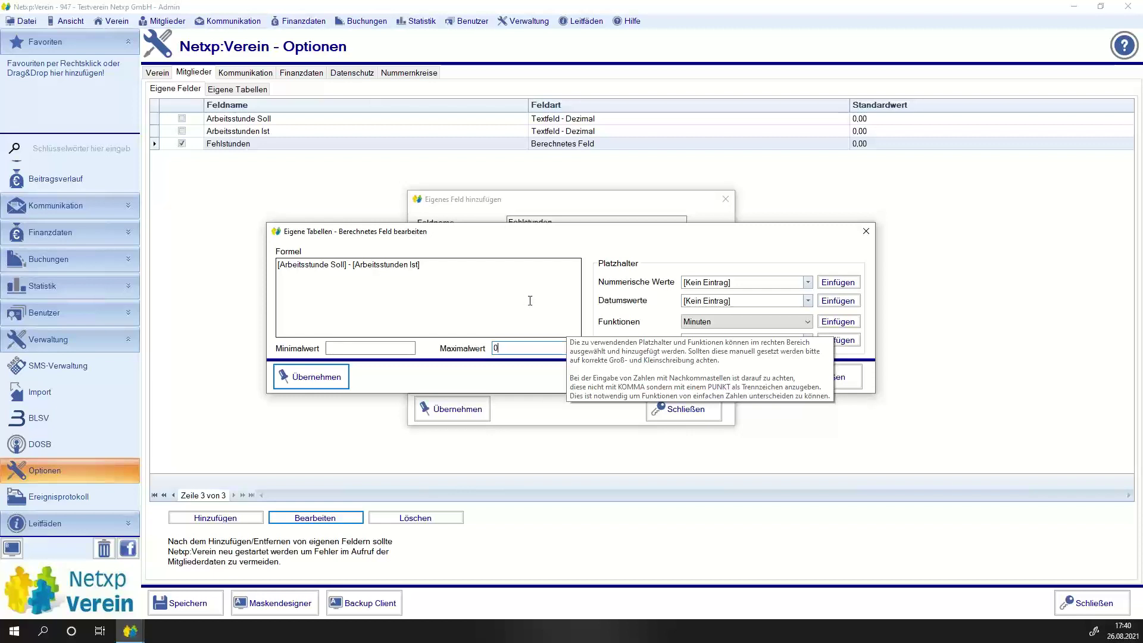
left_click(378, 349)
type("0")
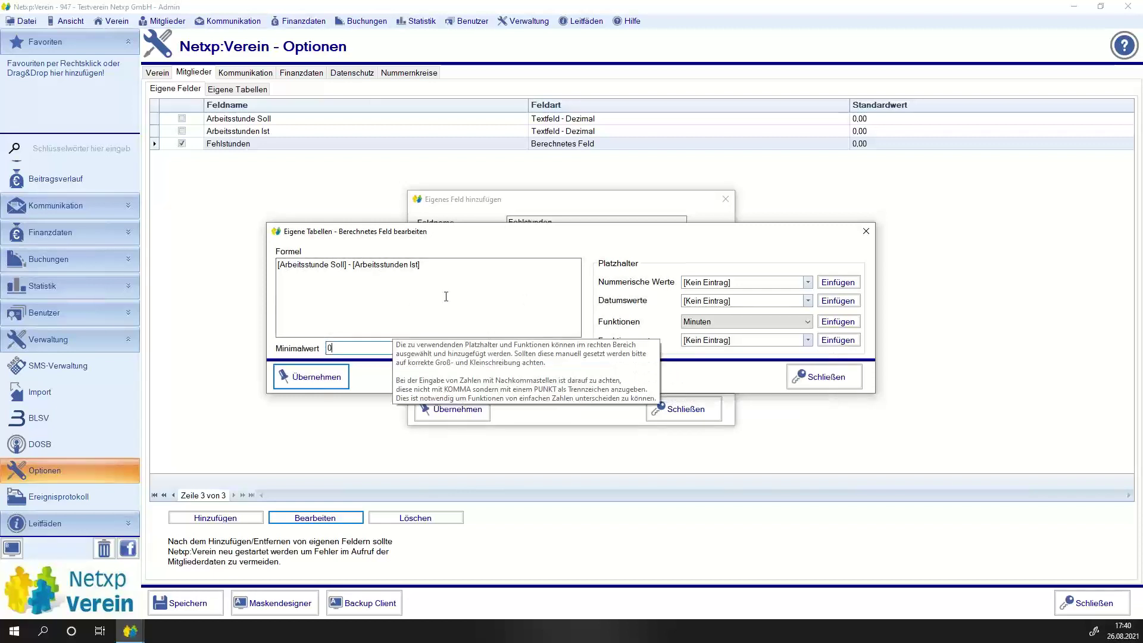
left_click(446, 296)
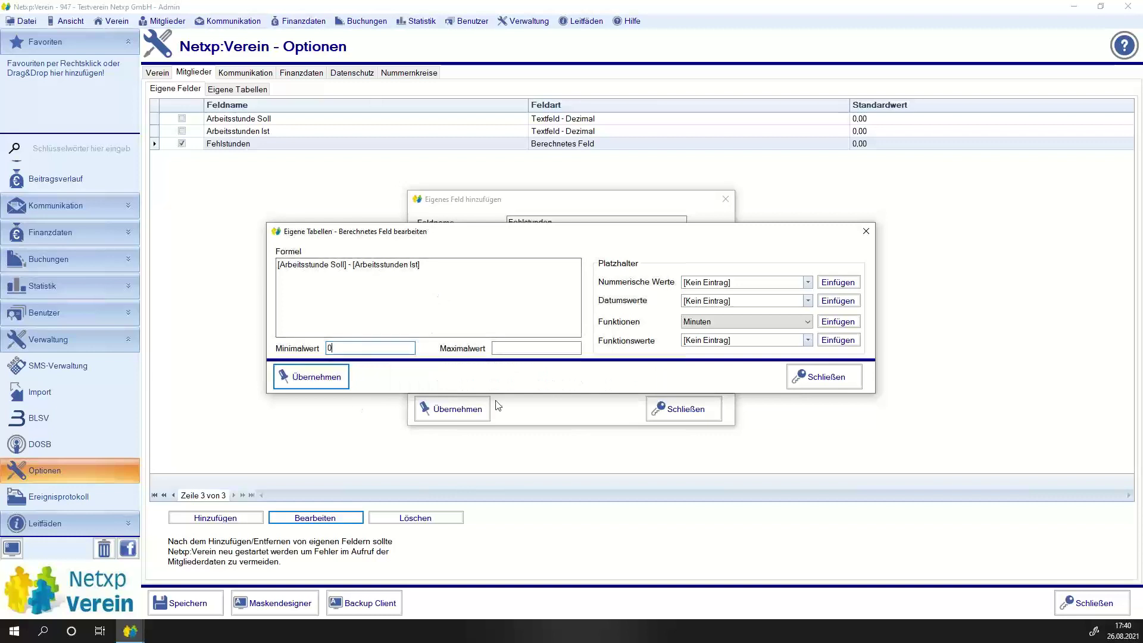
Accept the calculation and save the changed Fehlstunden field, confirming the change.
left_click(303, 381)
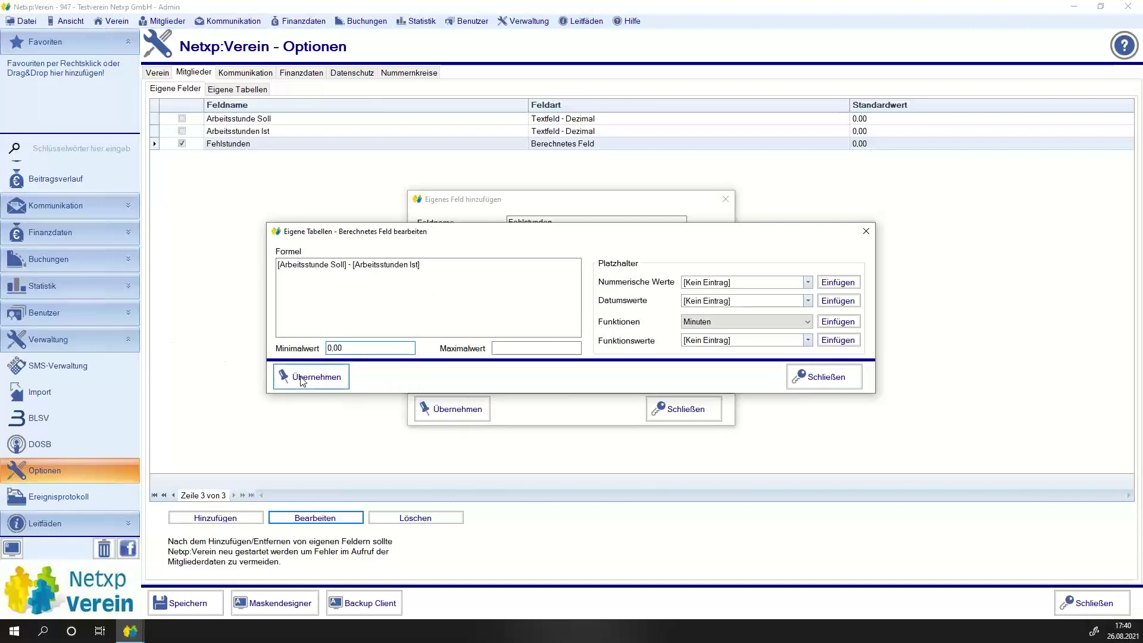
left_click(454, 411)
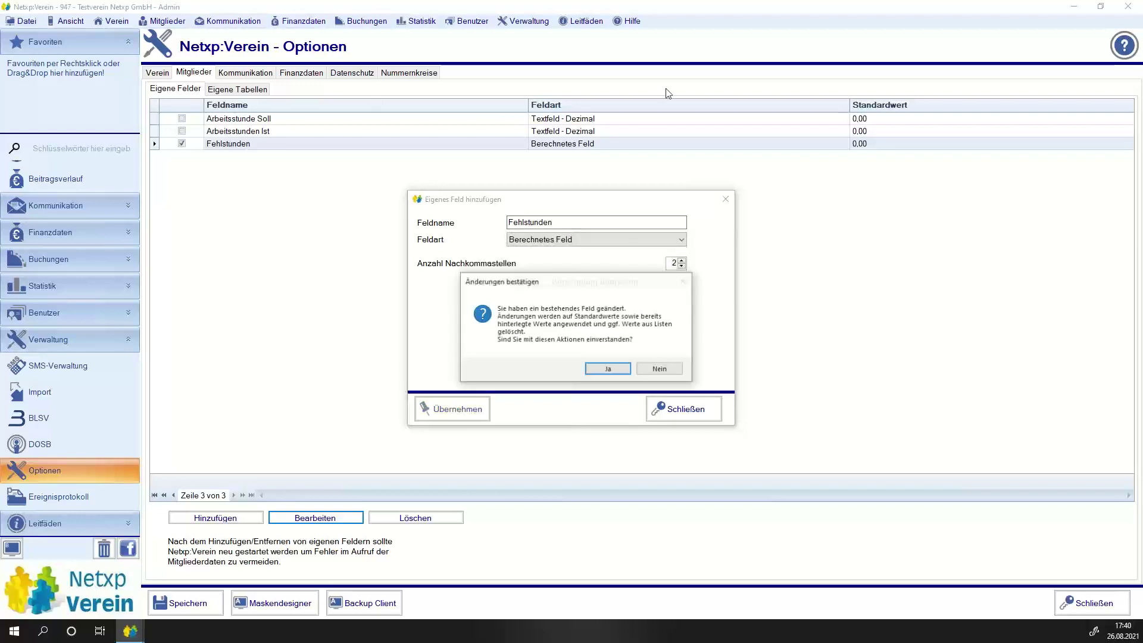
left_click(602, 370)
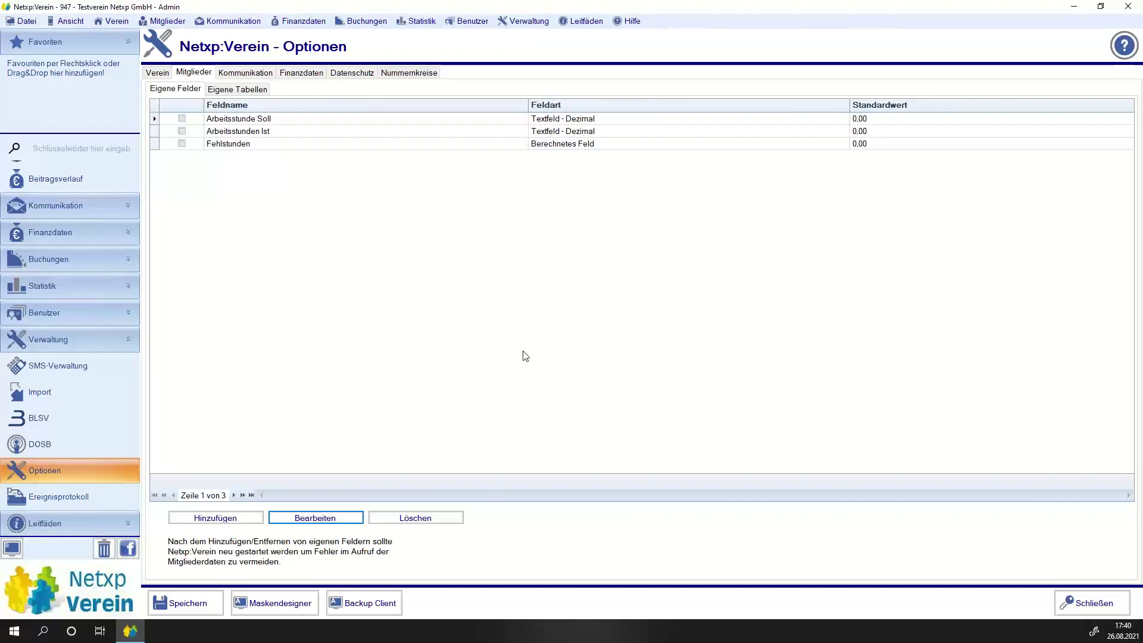
left_click(26, 24)
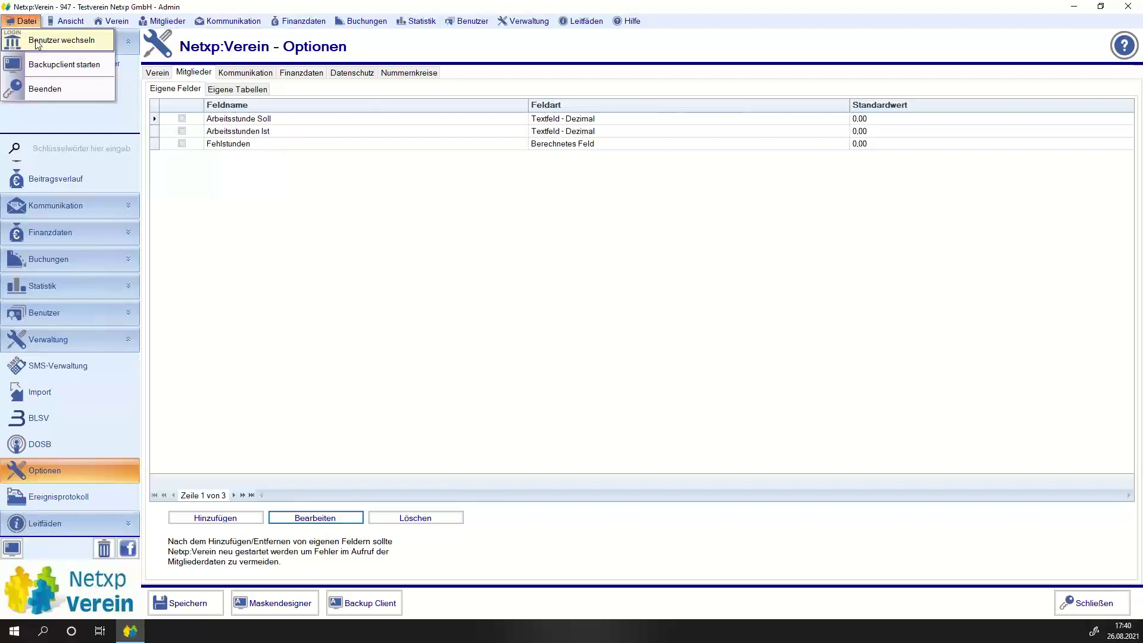
Restart via Benutzer wechseln to load the new fields, then open the Mitgliederliste.
left_click(37, 40)
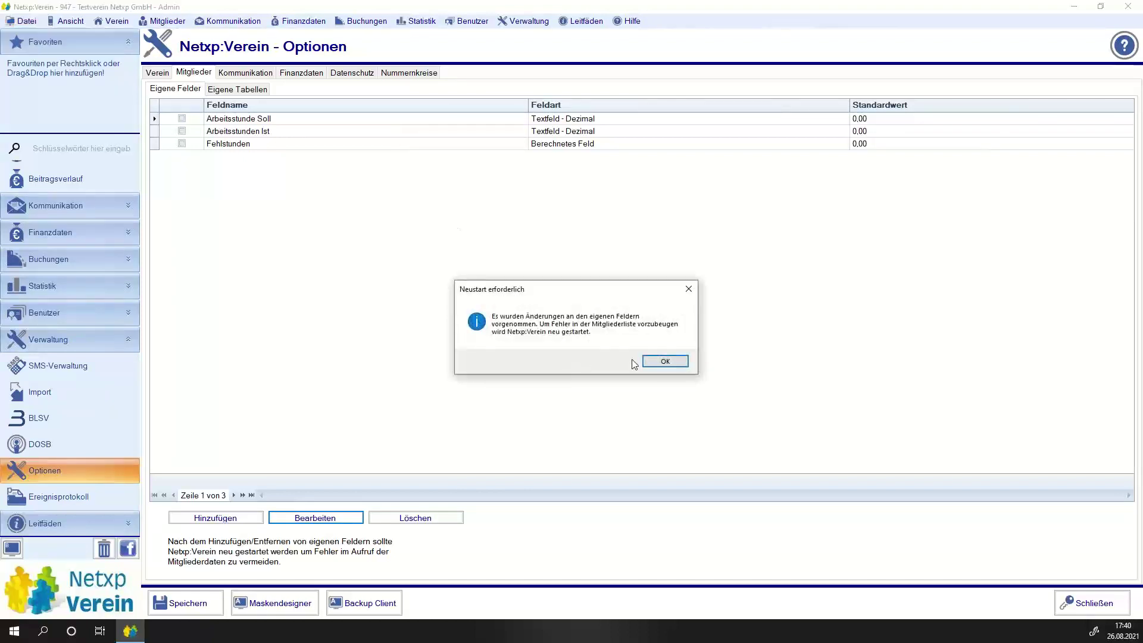
left_click(657, 361)
left_click(661, 361)
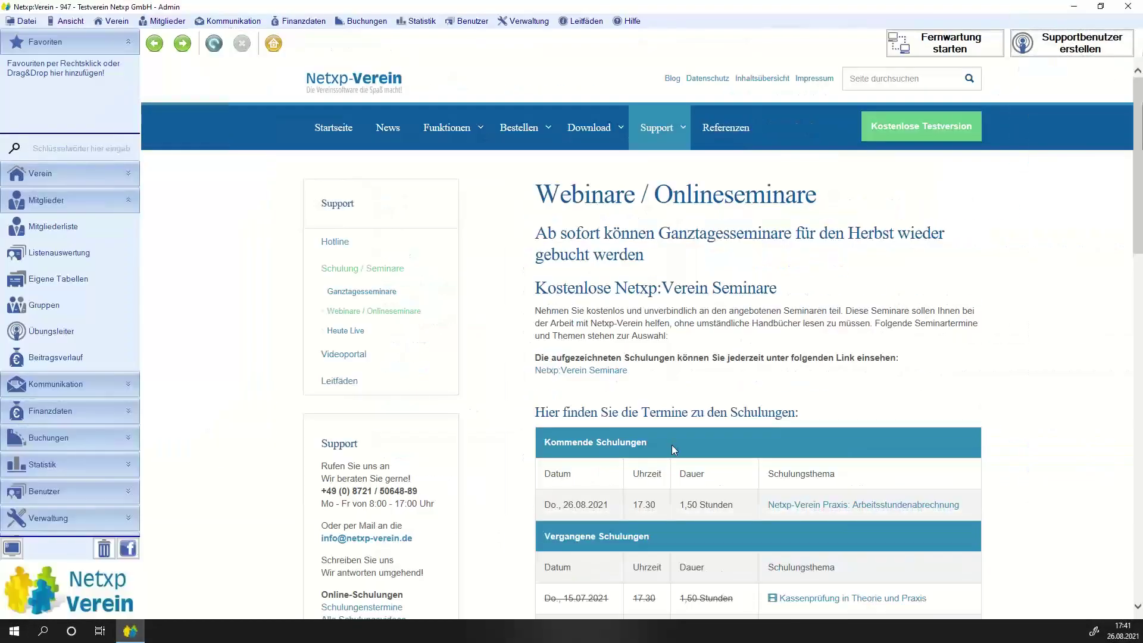
left_click(62, 225)
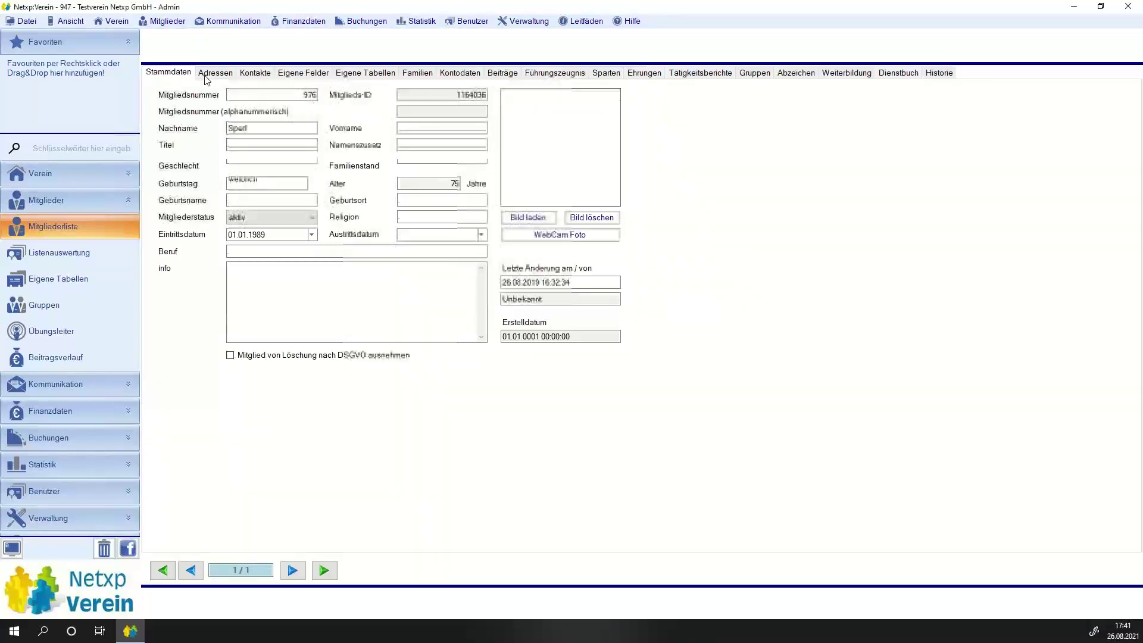
Enter 5 target and 2 actual hours on Eigene Felder, giving 3,00 Fehlstunden.
left_click(300, 73)
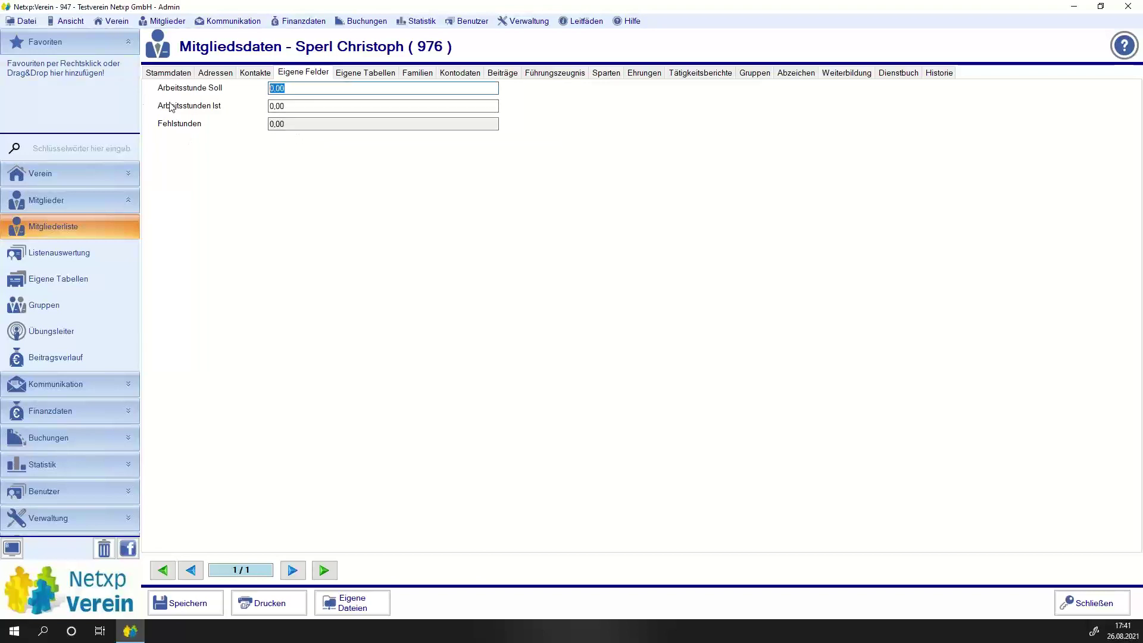
type("5")
key("Tab")
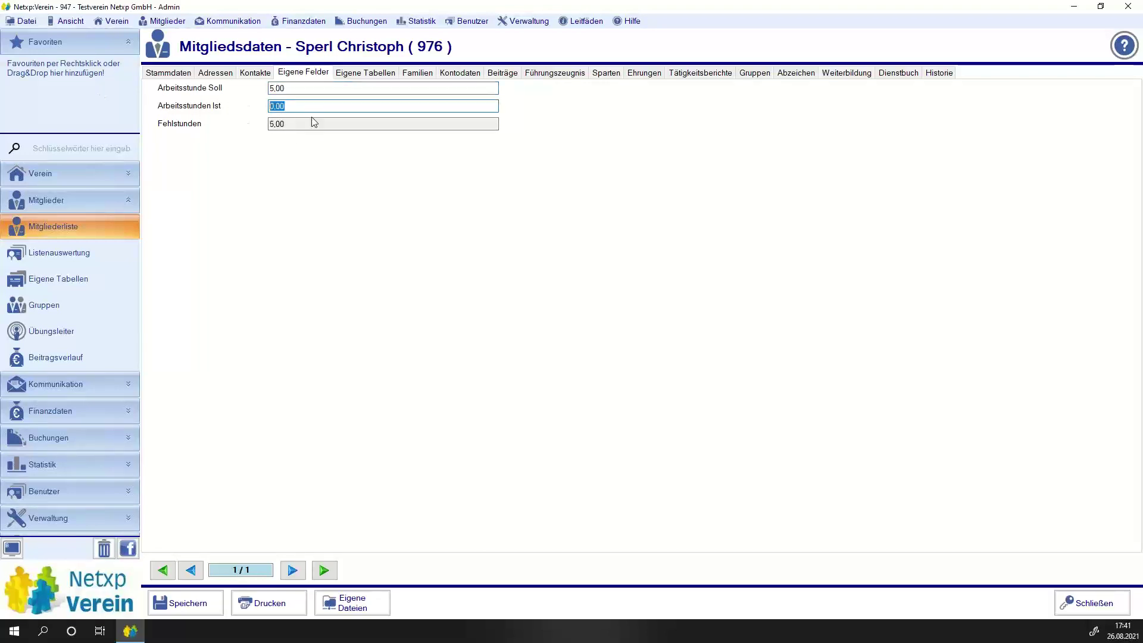
type("2")
left_click(335, 123)
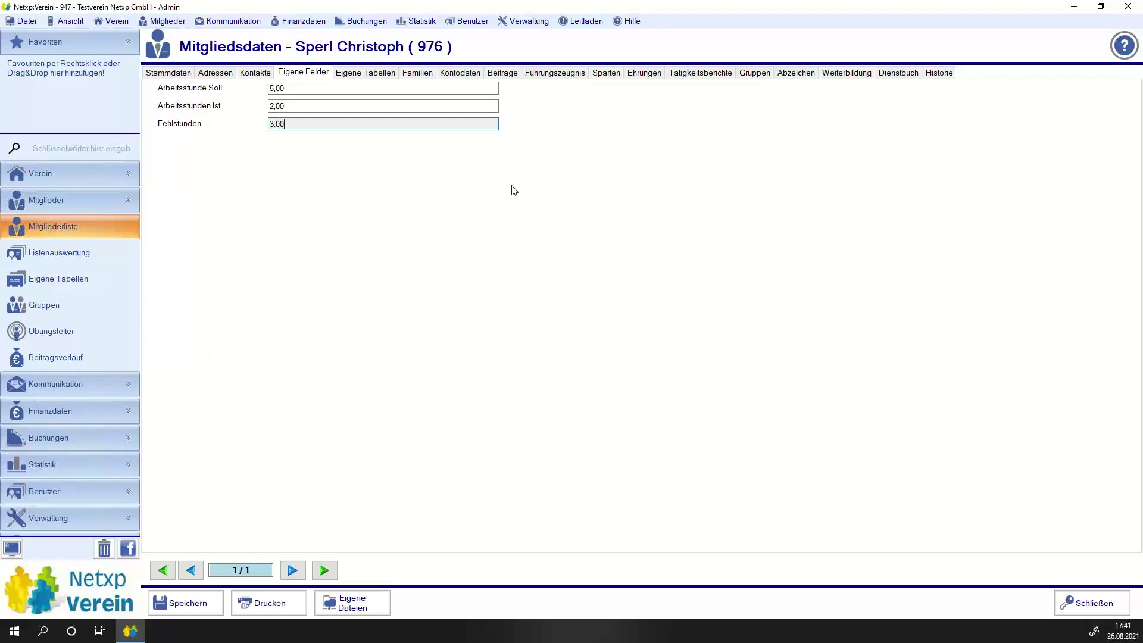
Reset Arbeitsstunde Soll and Arbeitsstunden Ist back to 0,00.
double_click(375, 88)
type("0")
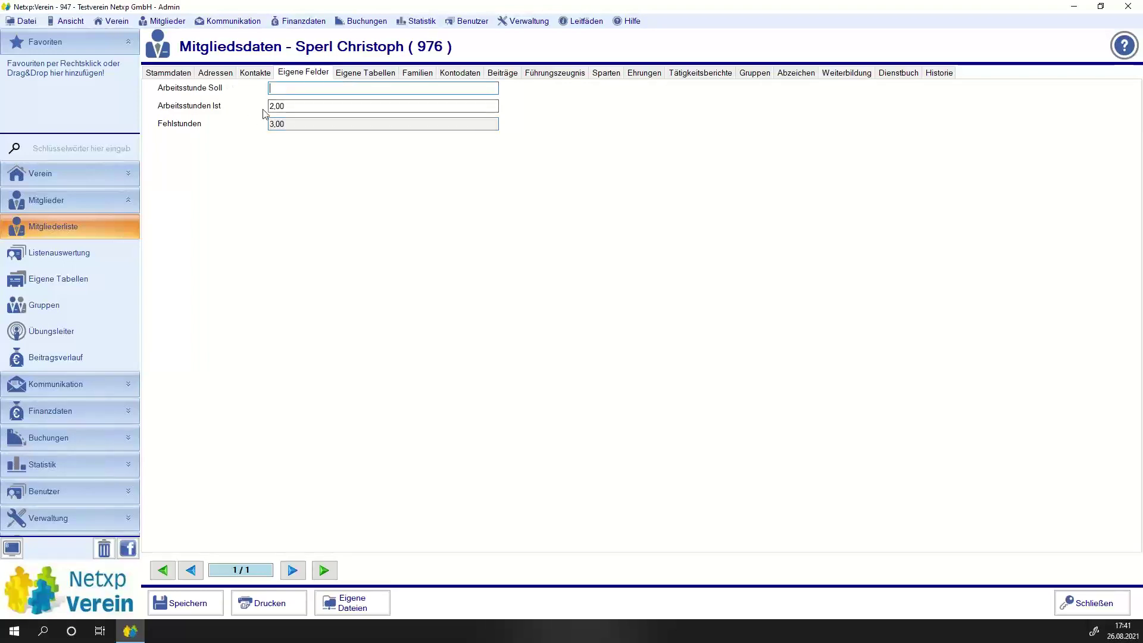
left_click(271, 107)
key("BackSpace")
key("BackSpace")
key("BackSpace")
key("BackSpace")
left_click(345, 125)
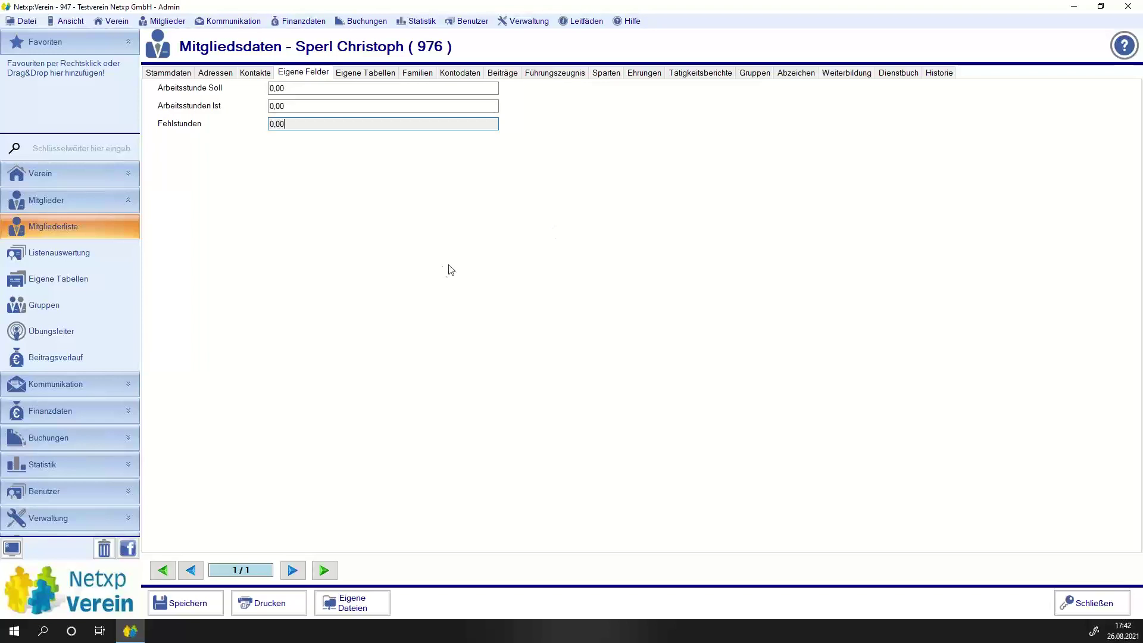
left_click(41, 515)
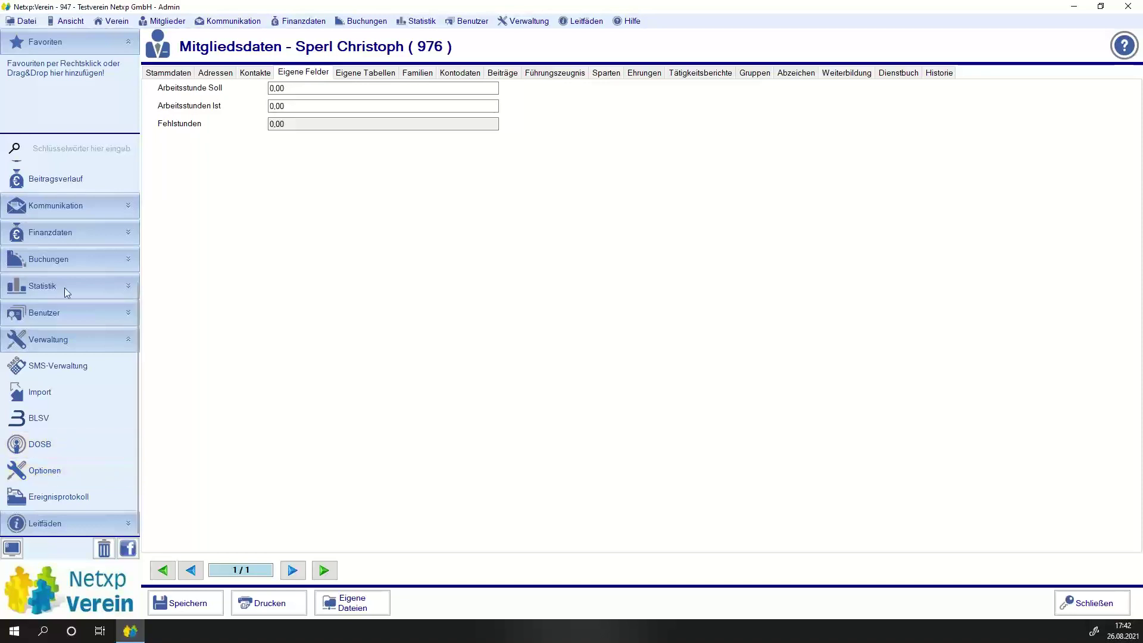
Launch the Maskendesigner from Optionen and load the 'Standardmaske mit Reiter' design.
left_click(41, 470)
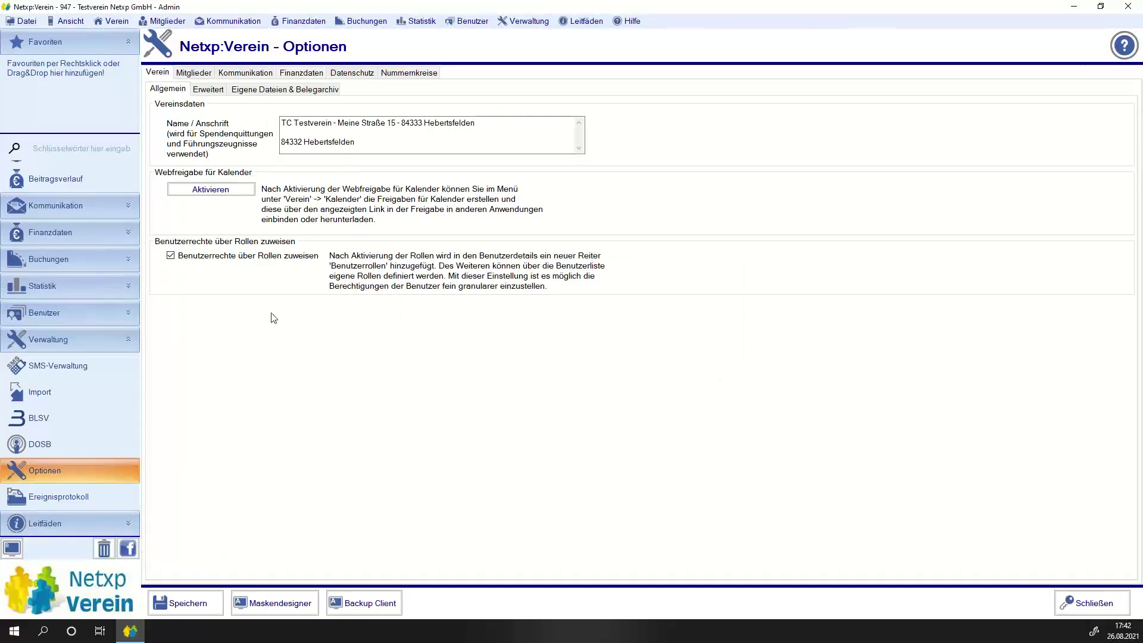
left_click(273, 605)
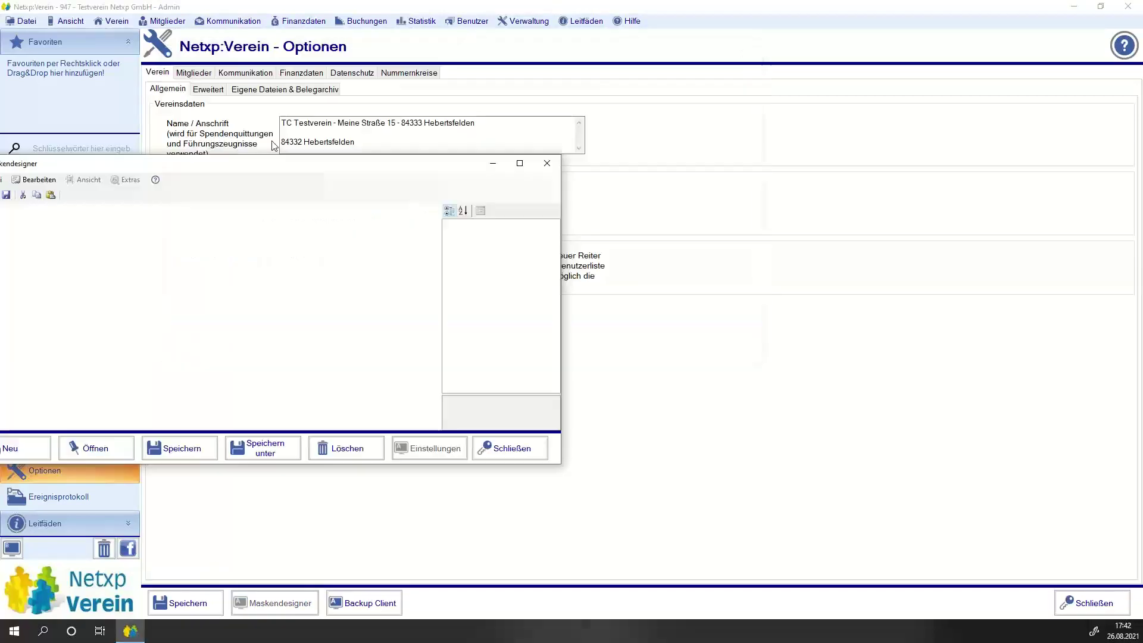
left_click(328, 476)
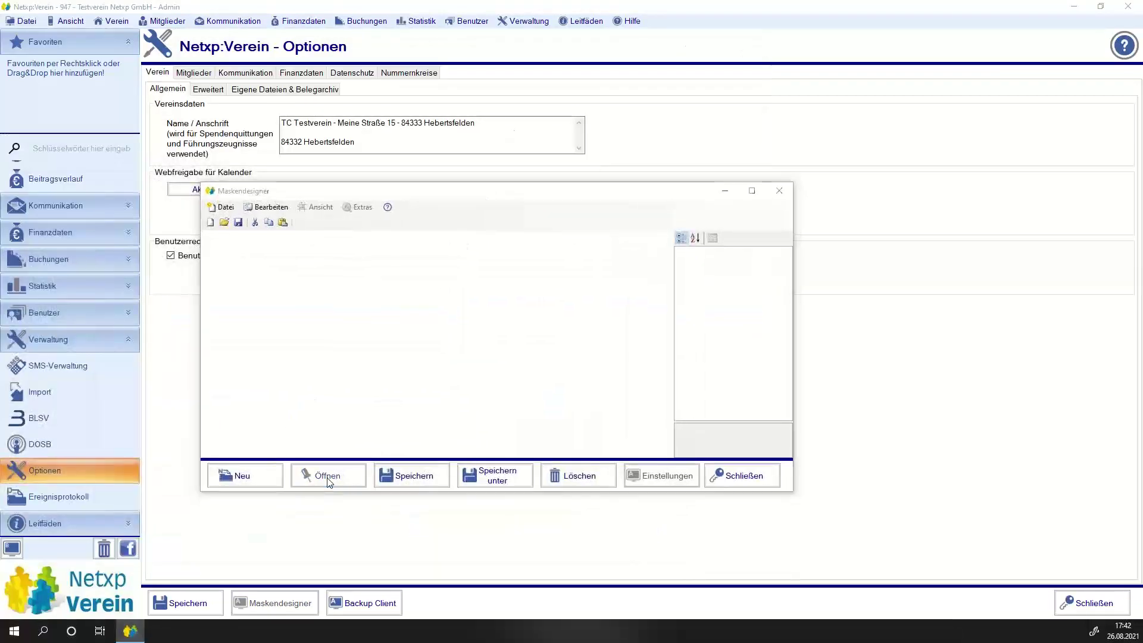
left_click(360, 234)
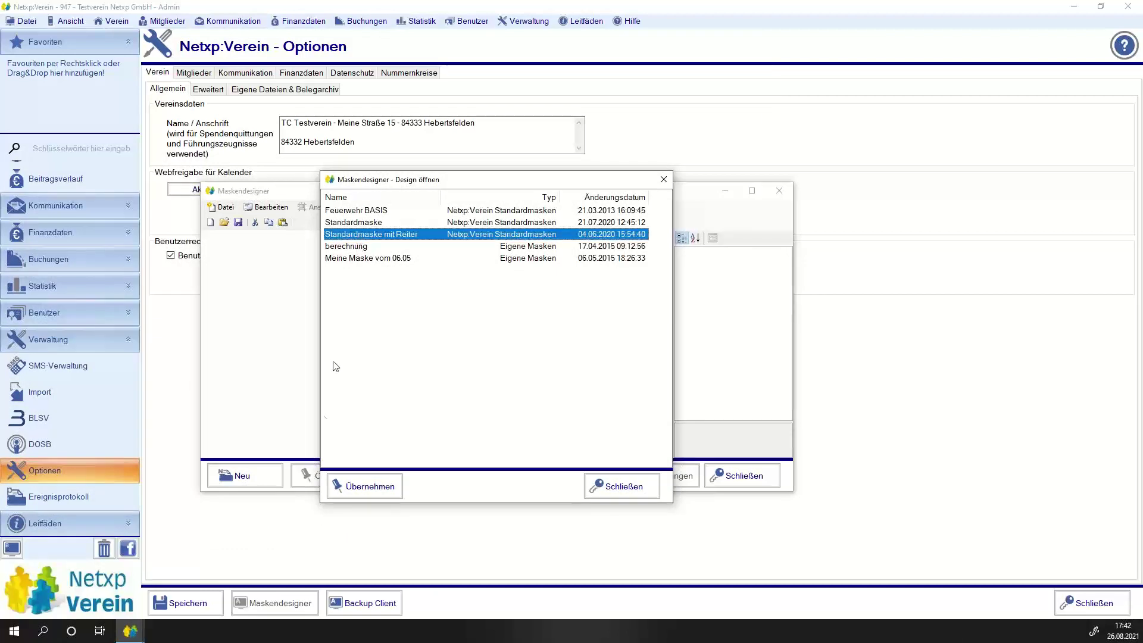
left_click(358, 491)
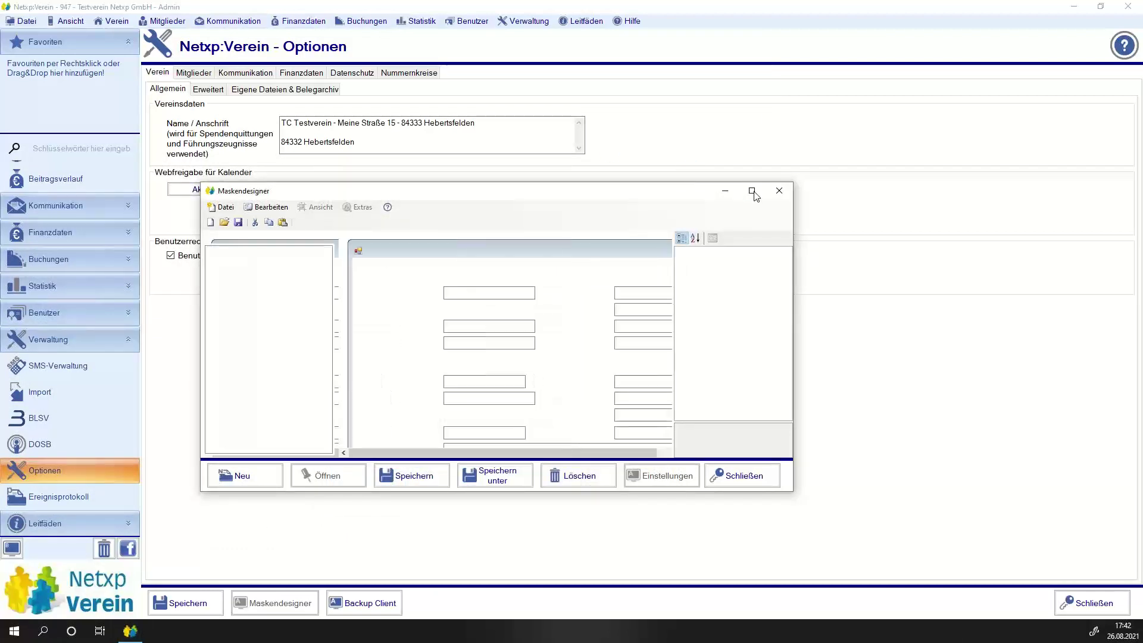
Maximize the designer and add a tab page captioned 'Arbeitsstundenabrechnung' to the mask's TabControl.
left_click(752, 192)
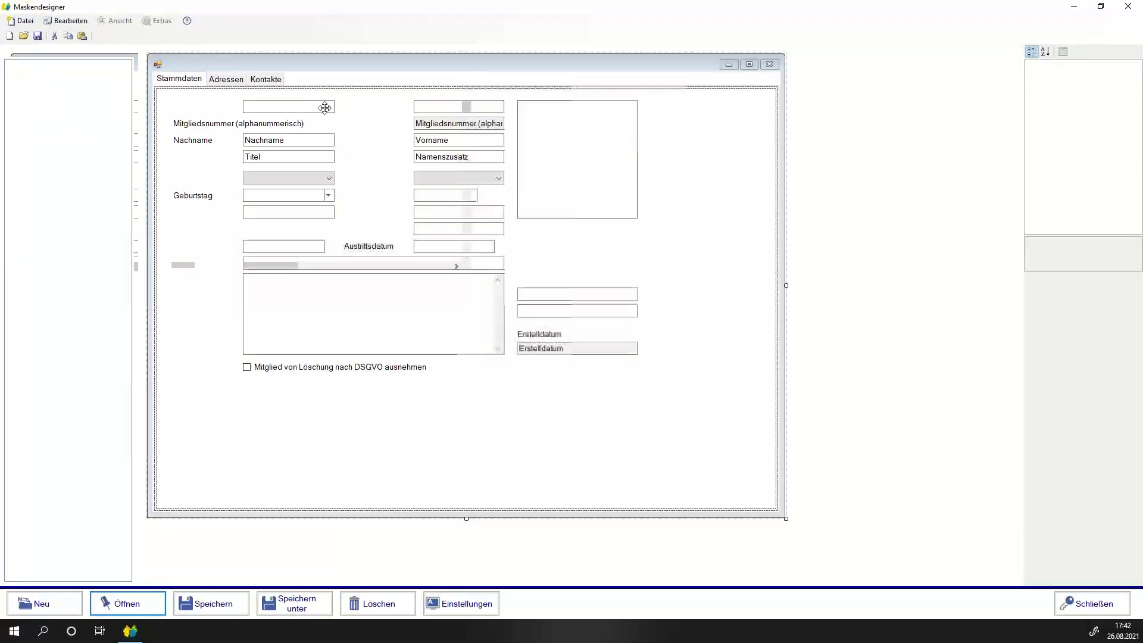
left_click(304, 82)
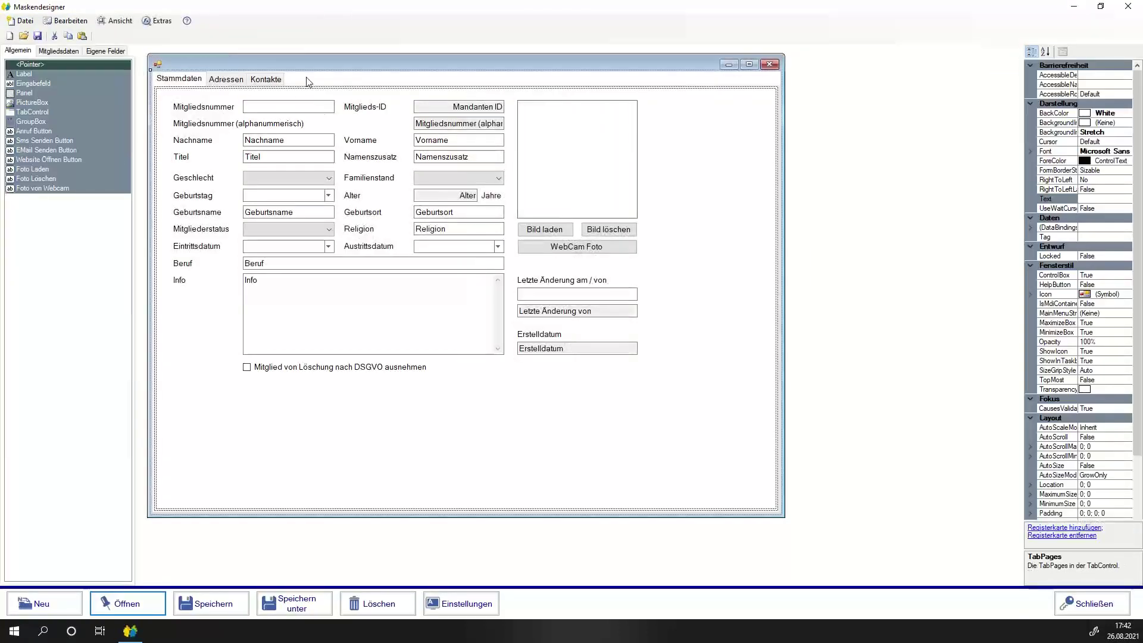
right_click(306, 80)
left_click(366, 86)
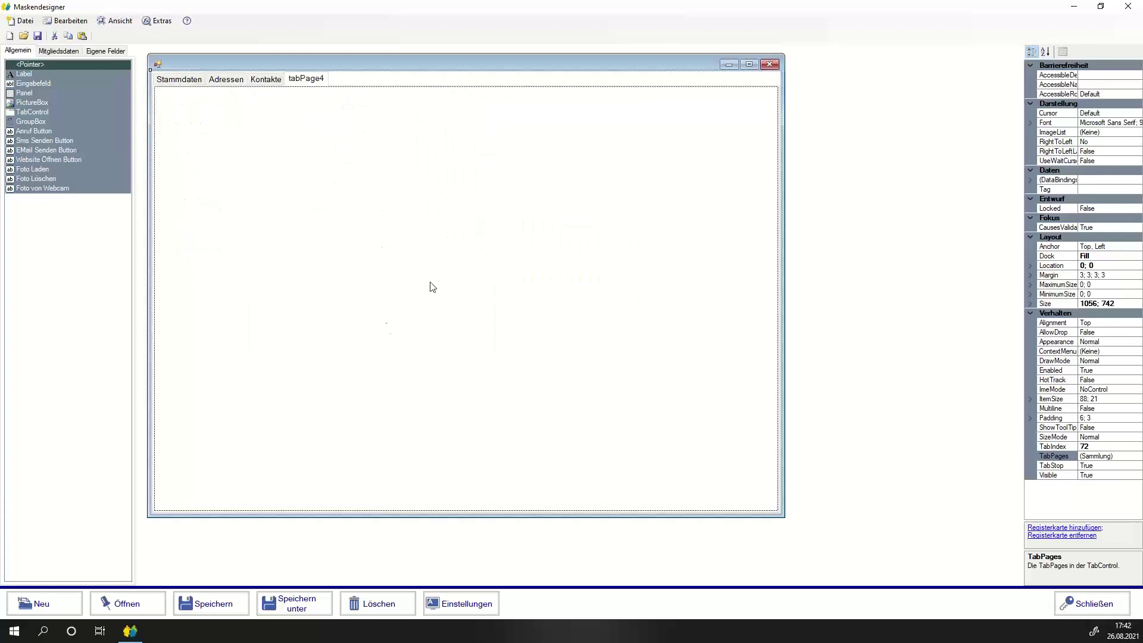
left_click(375, 340)
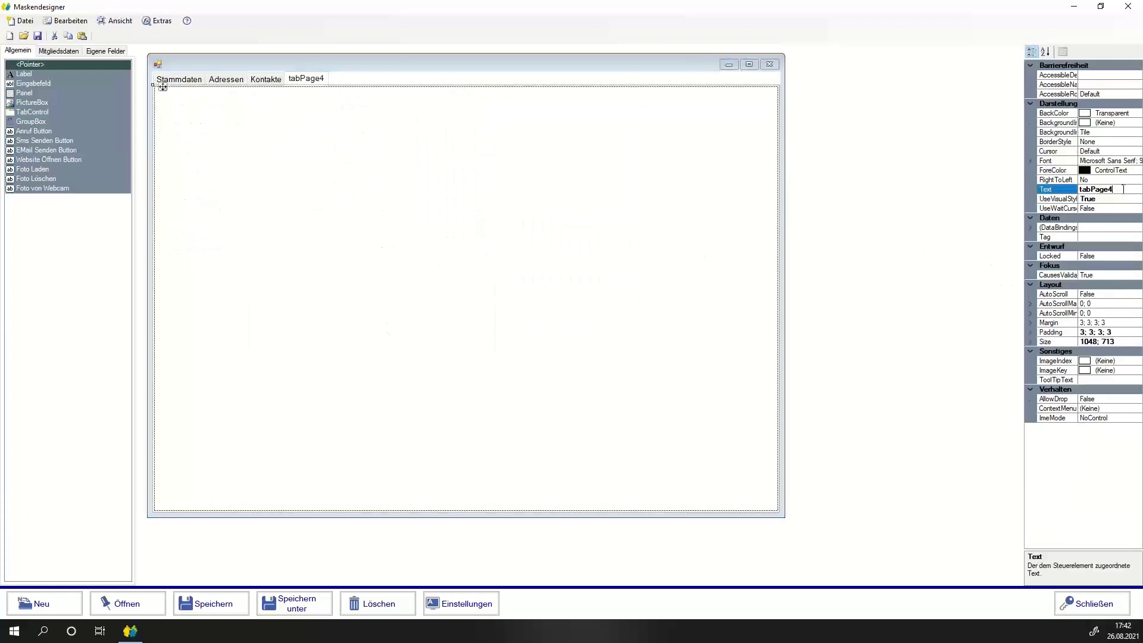
double_click(1120, 189)
type("A")
type("rbeitsstundenabrechnung")
key("Return")
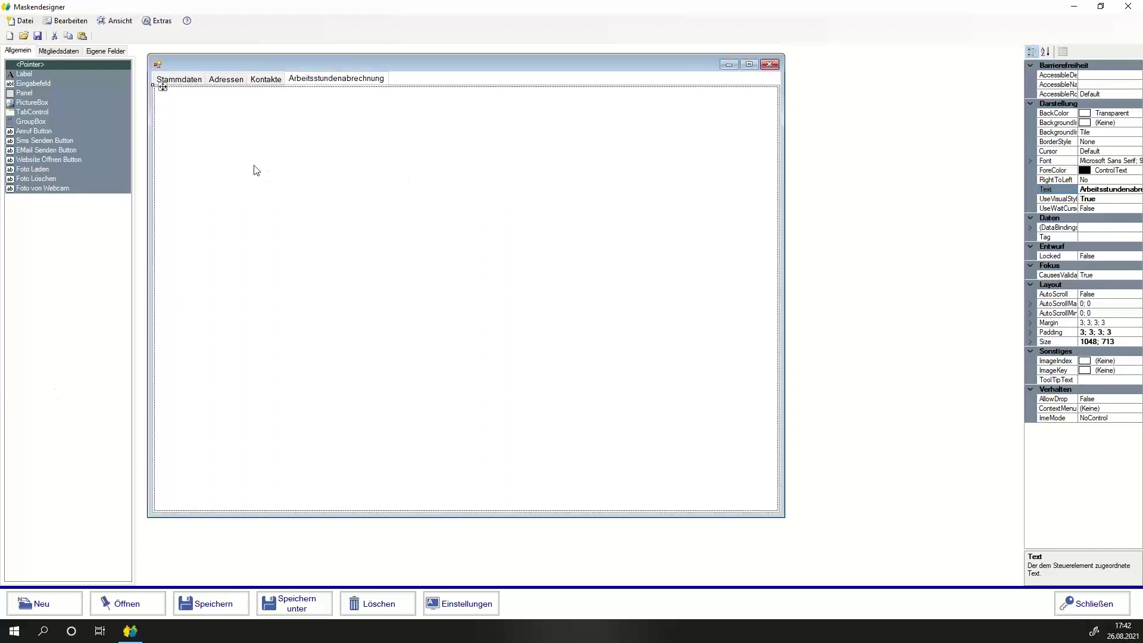
left_click(102, 51)
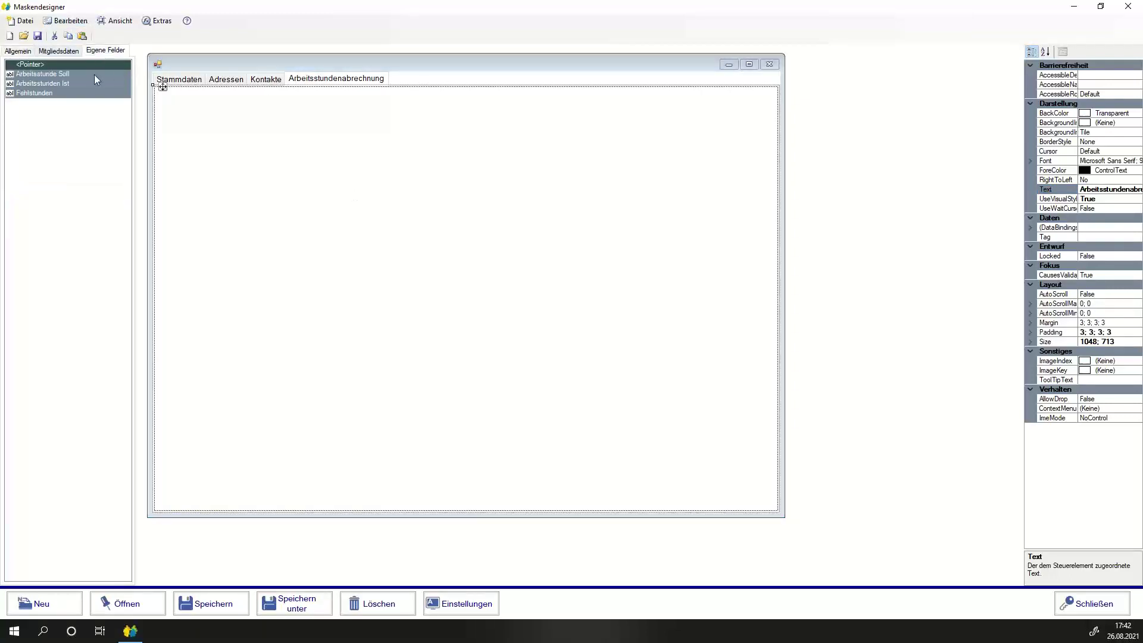
Place the Arbeitsstunde Soll, Arbeitsstunden Ist and Fehlstunden fields from Eigene Felder on the tab.
left_click(46, 73)
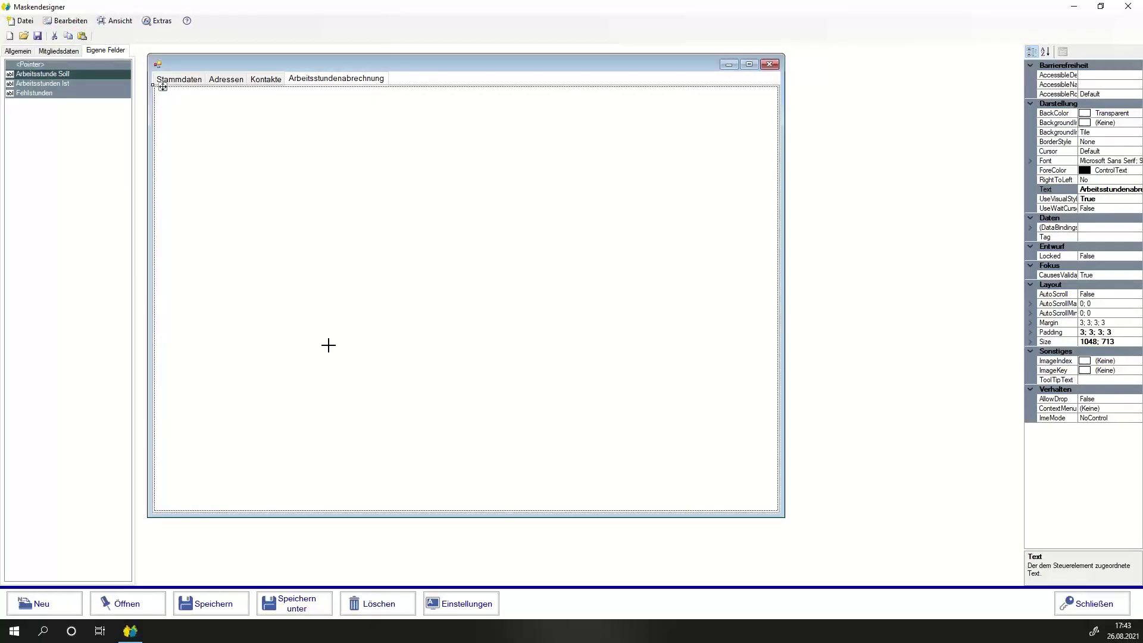
left_click_drag(258, 179, 461, 267)
left_click(43, 74)
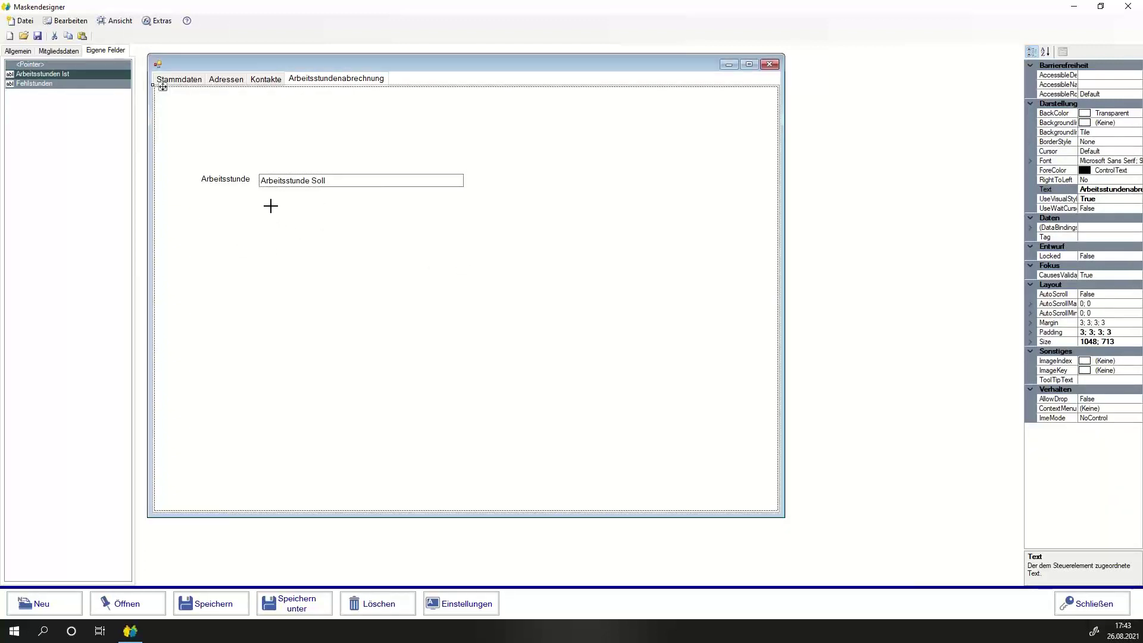
left_click_drag(256, 200, 355, 245)
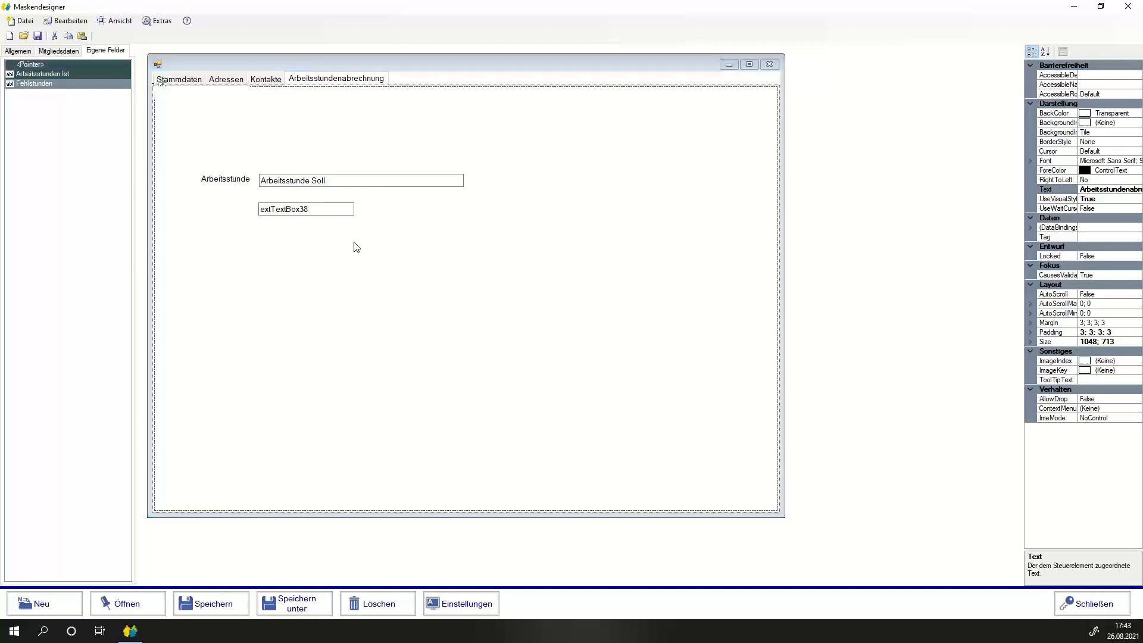
left_click(33, 75)
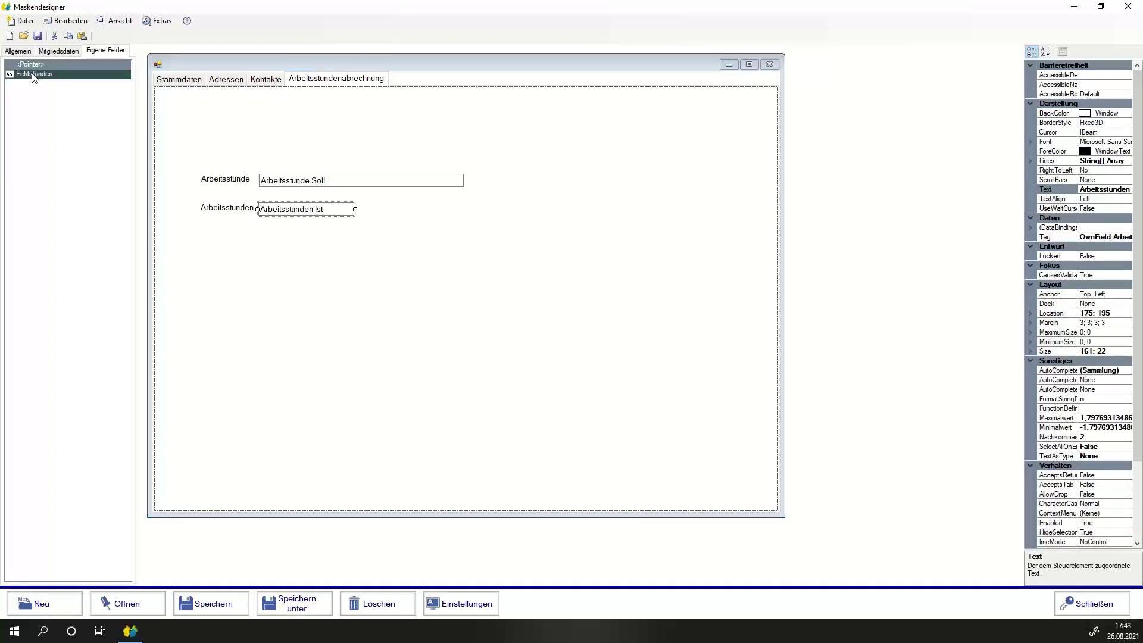
left_click_drag(256, 240, 266, 245)
left_click_drag(269, 241, 411, 264)
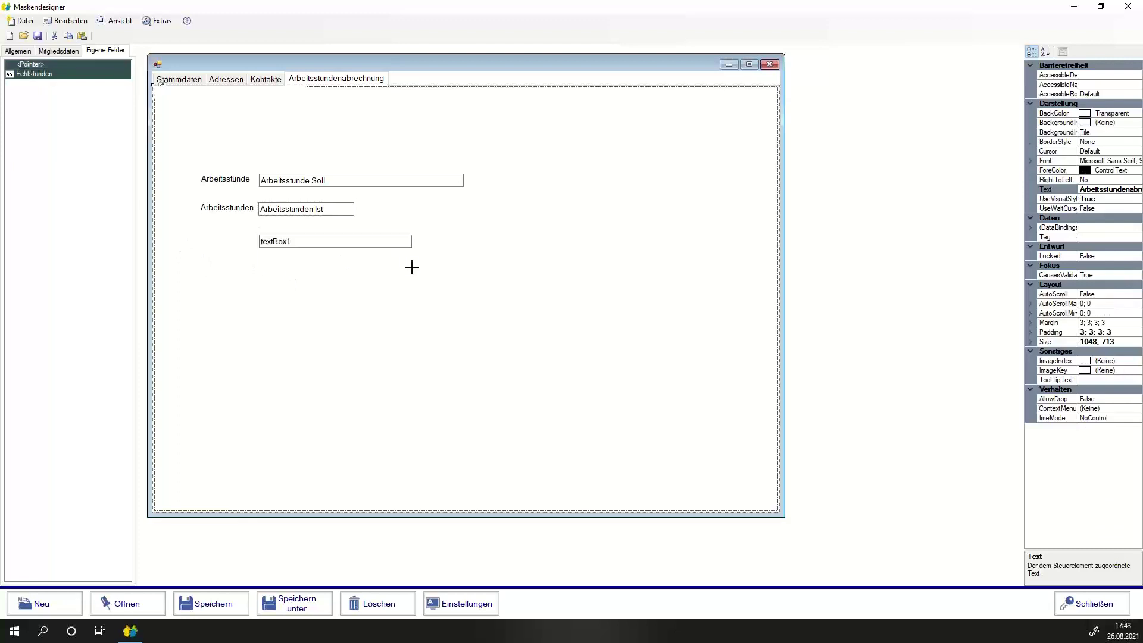
Reposition the Soll field, then move all three labelled fields together as one aligned block.
left_click(301, 186)
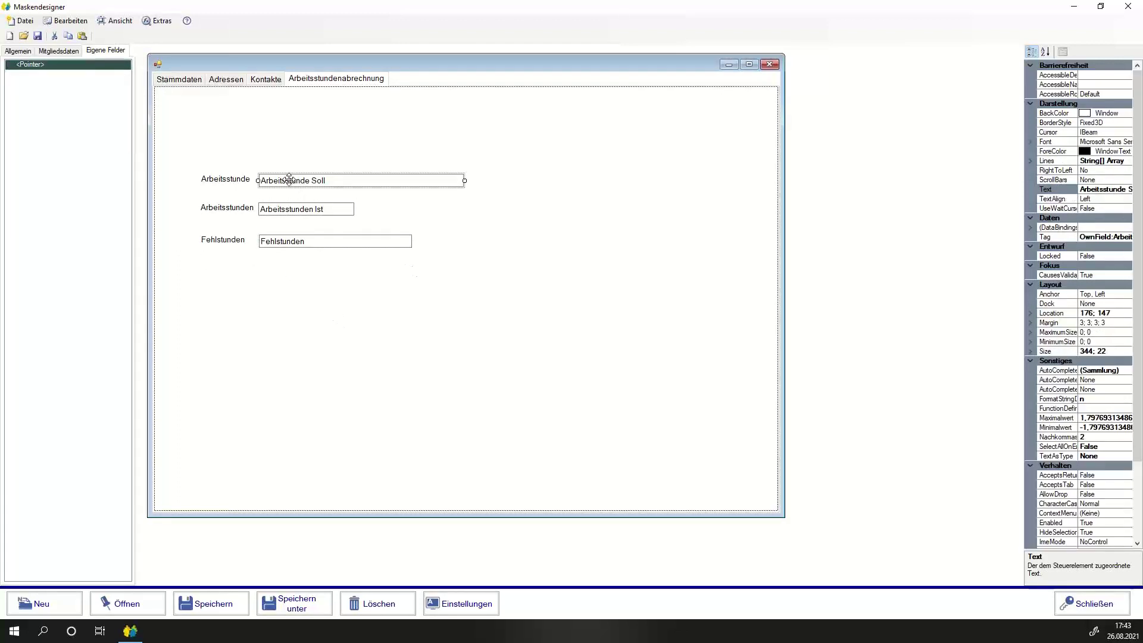
left_click_drag(294, 184, 498, 186)
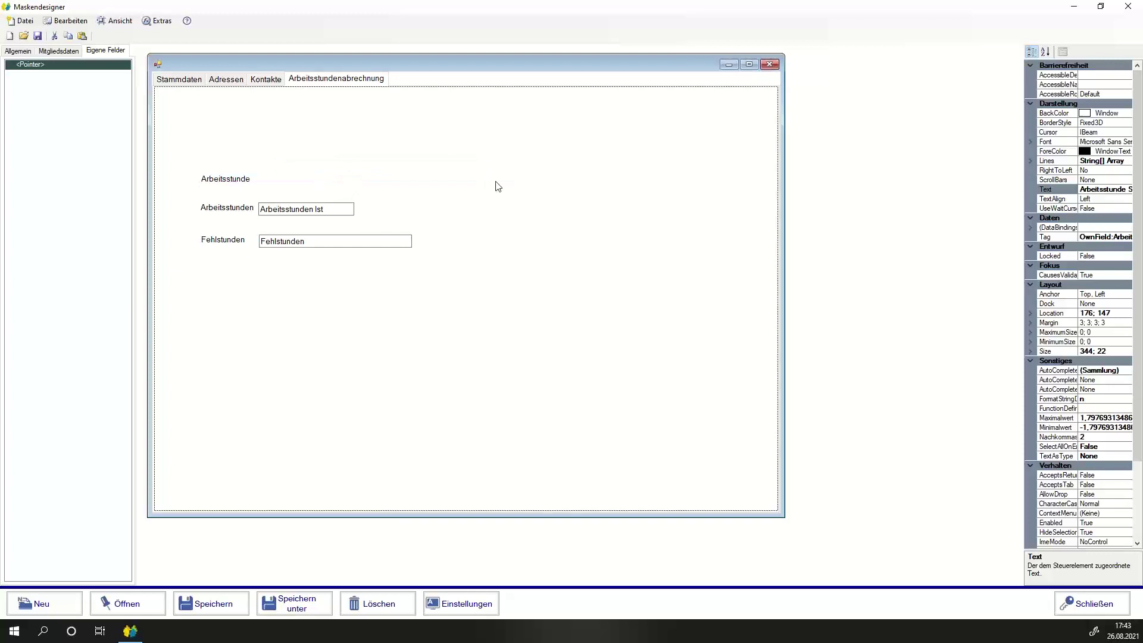
left_click(262, 181)
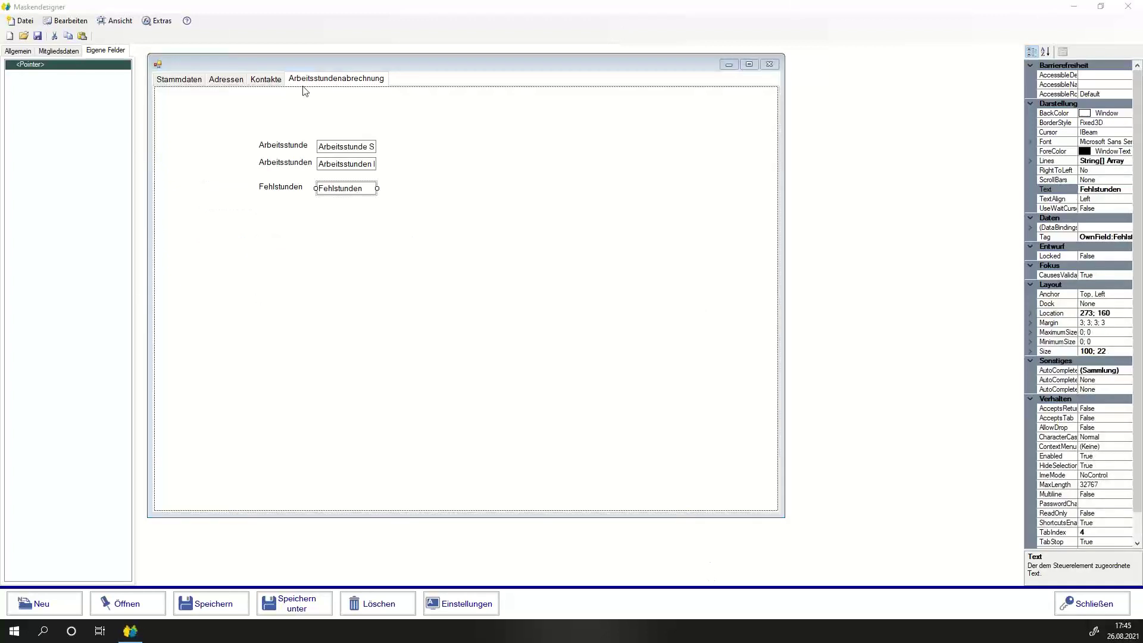
left_click_drag(206, 111, 441, 234)
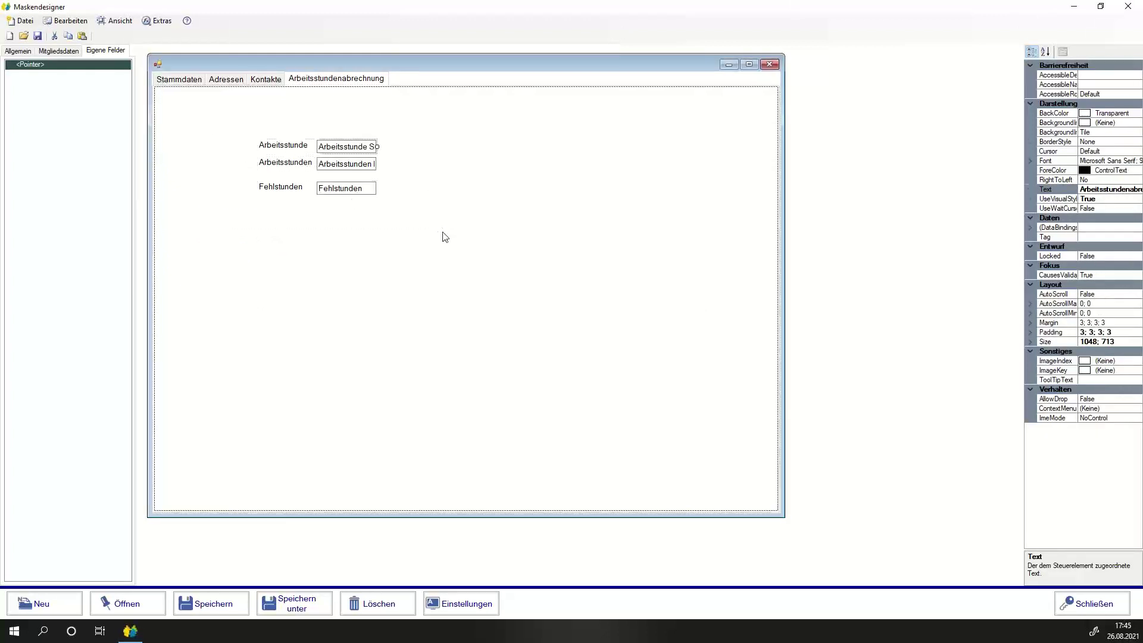
left_click_drag(277, 144, 287, 165)
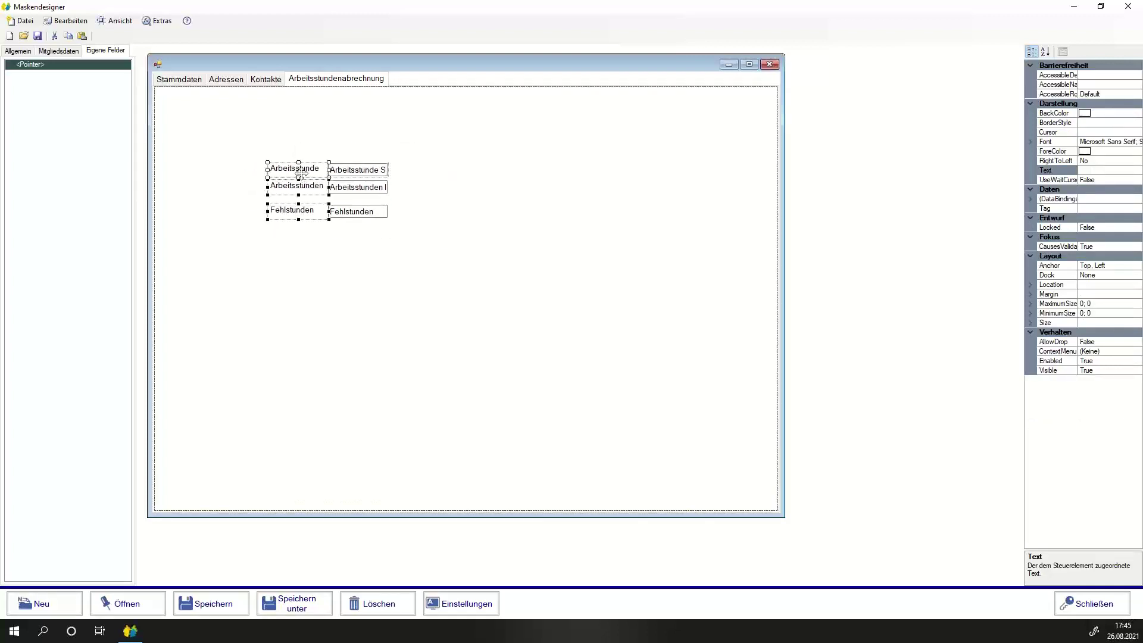
Add a GroupBox from Allgemein and move the three hour fields into it.
left_click(344, 296)
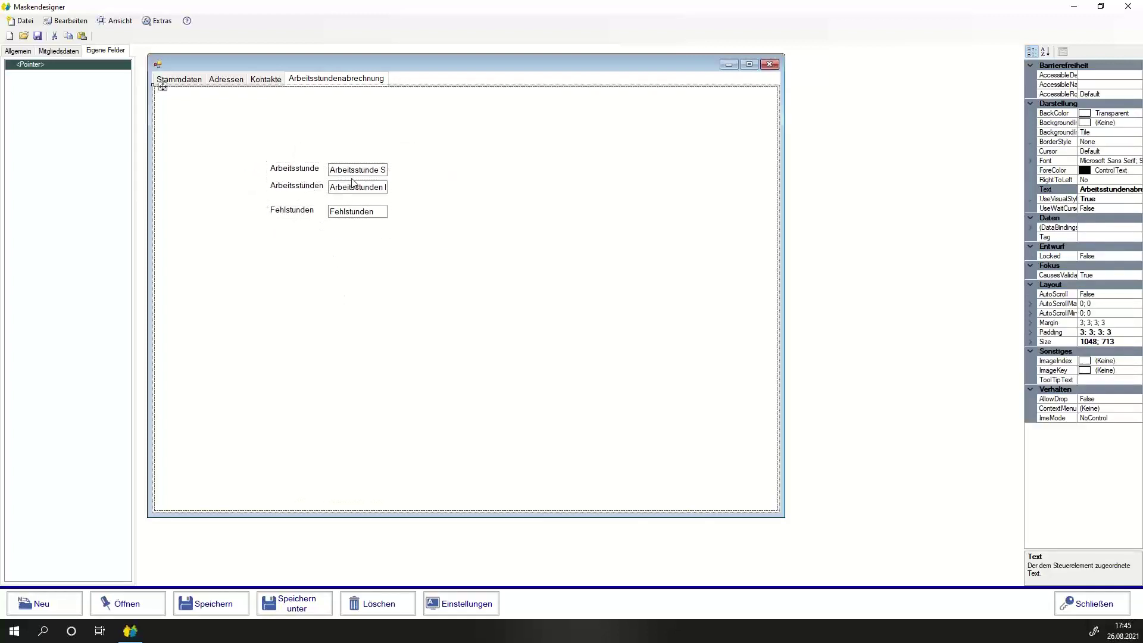
left_click(18, 50)
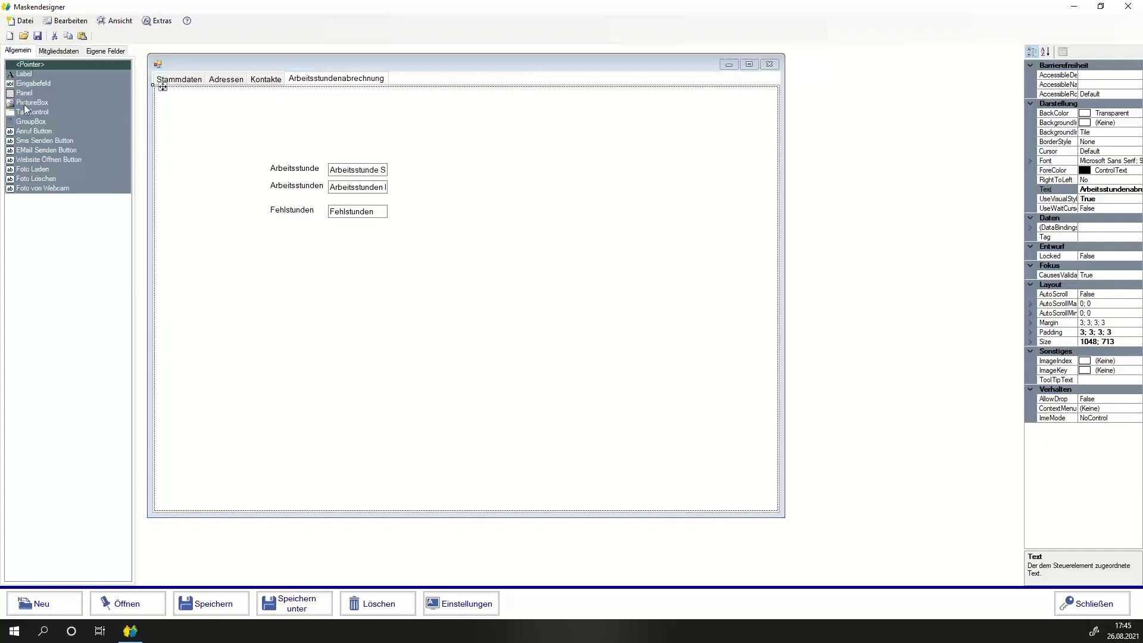
left_click(25, 122)
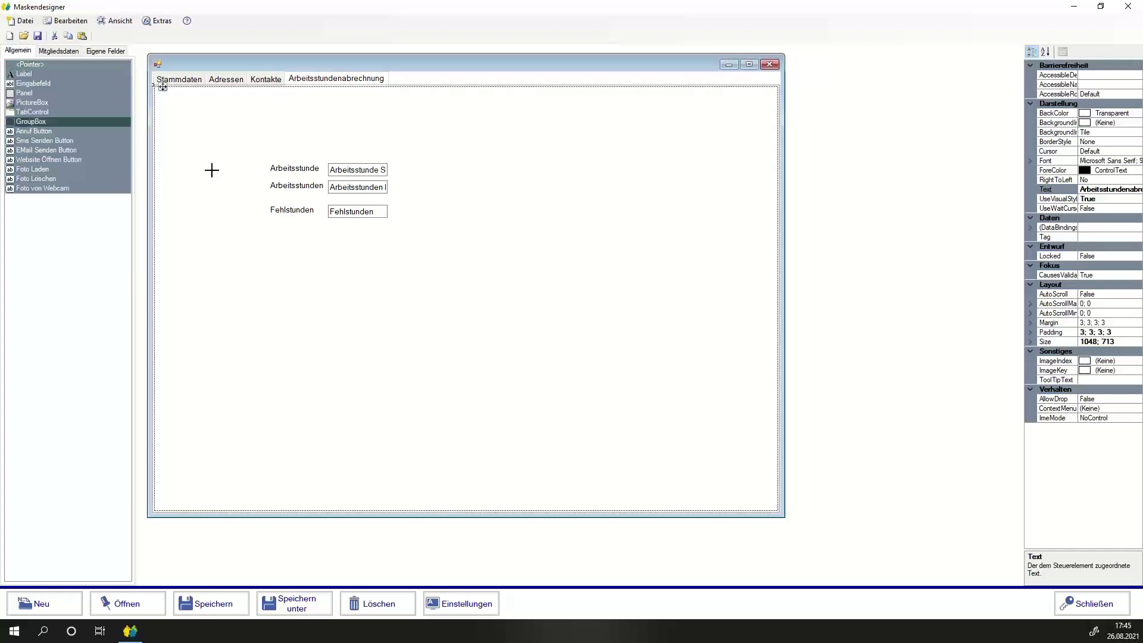
left_click(241, 278)
left_click_drag(222, 127, 414, 243)
left_click_drag(337, 172, 322, 295)
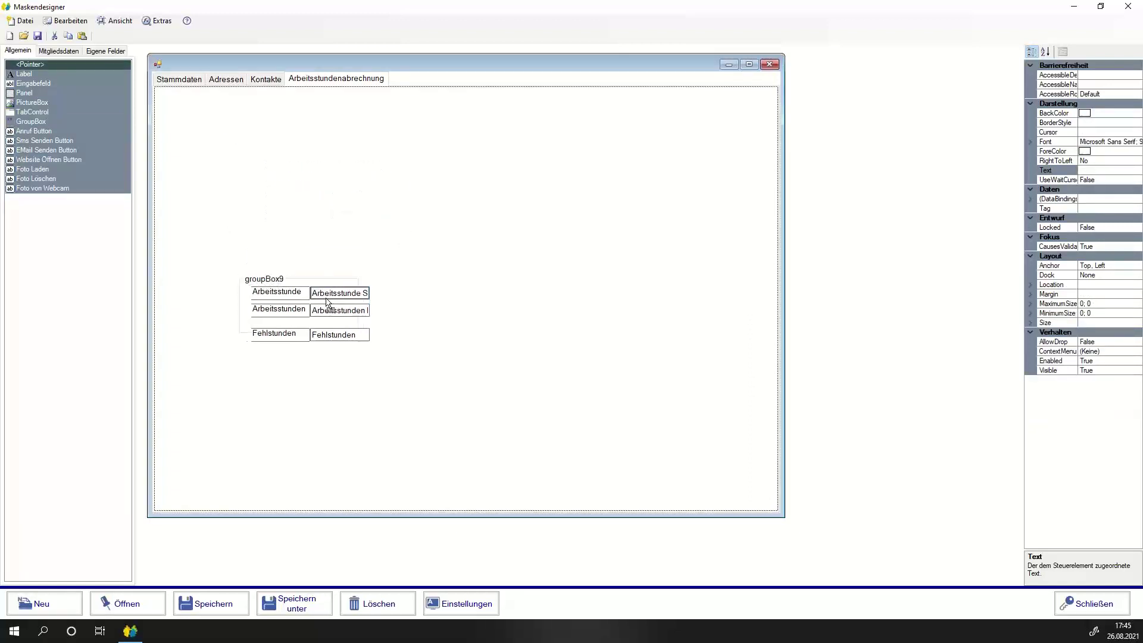
Enlarge groupBox9 to 366 × 190 and move it to location 77; 51 at the top-left.
left_click(342, 284)
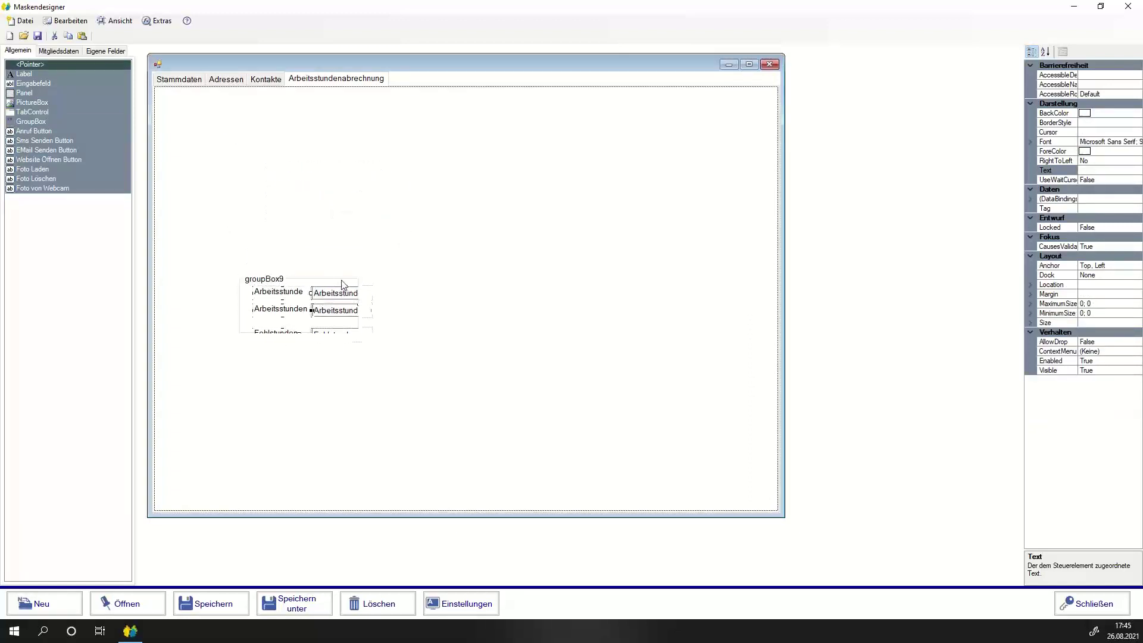
left_click_drag(362, 336, 458, 388)
mouse_move(256, 296)
left_mouse_down()
mouse_move(229, 219)
mouse_move(258, 300)
left_mouse_up()
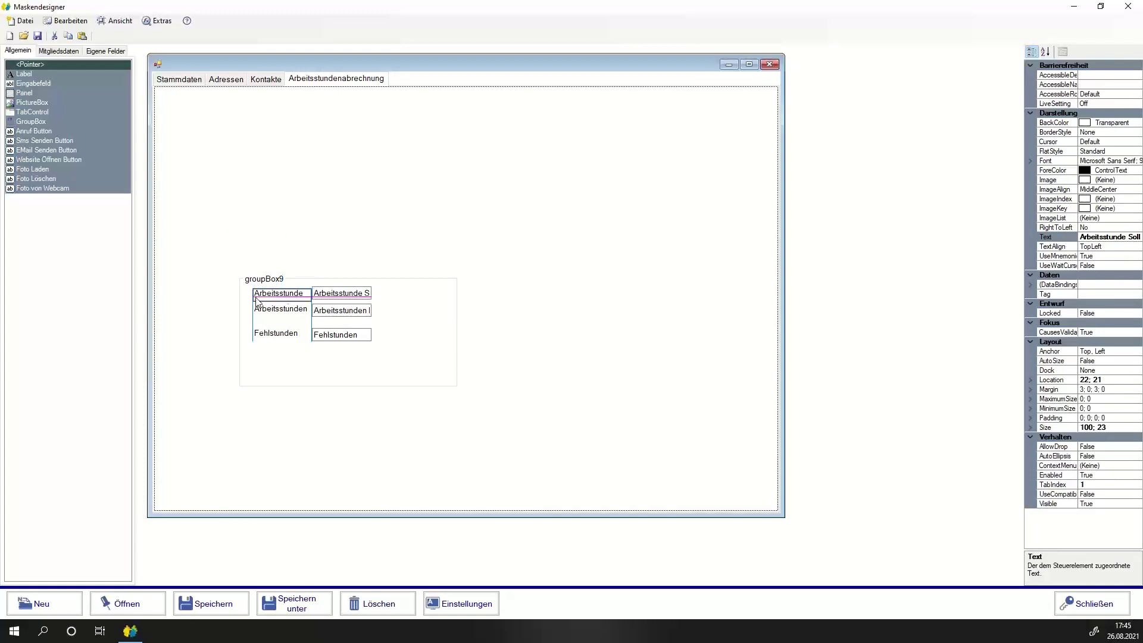
left_click(473, 315)
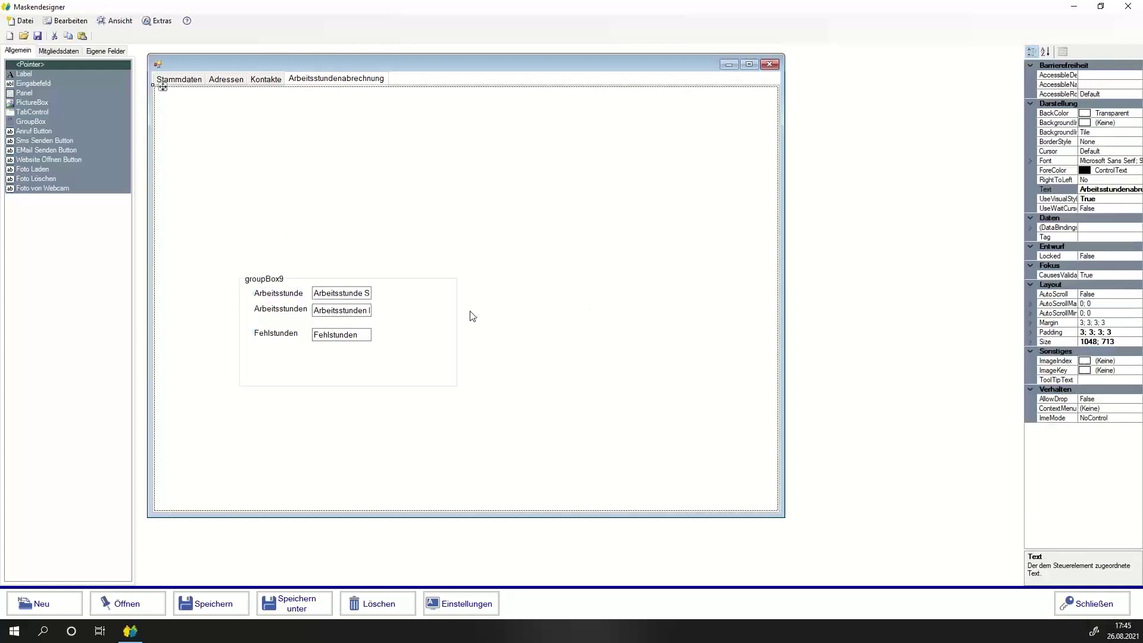
left_click(260, 286)
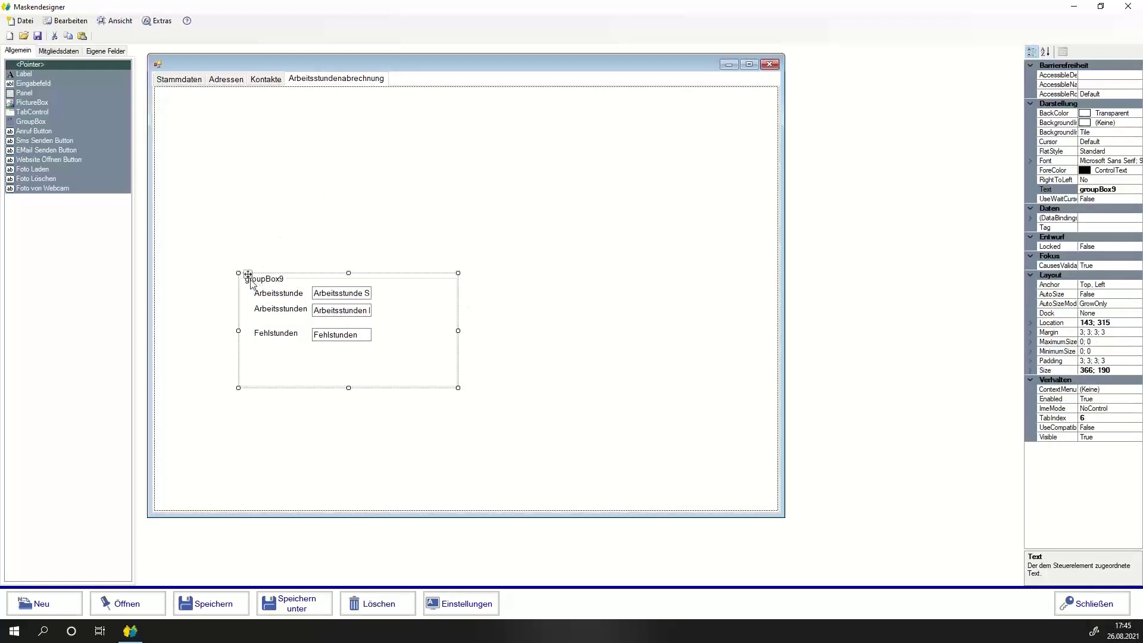
left_click_drag(241, 283, 201, 121)
left_click(1117, 113)
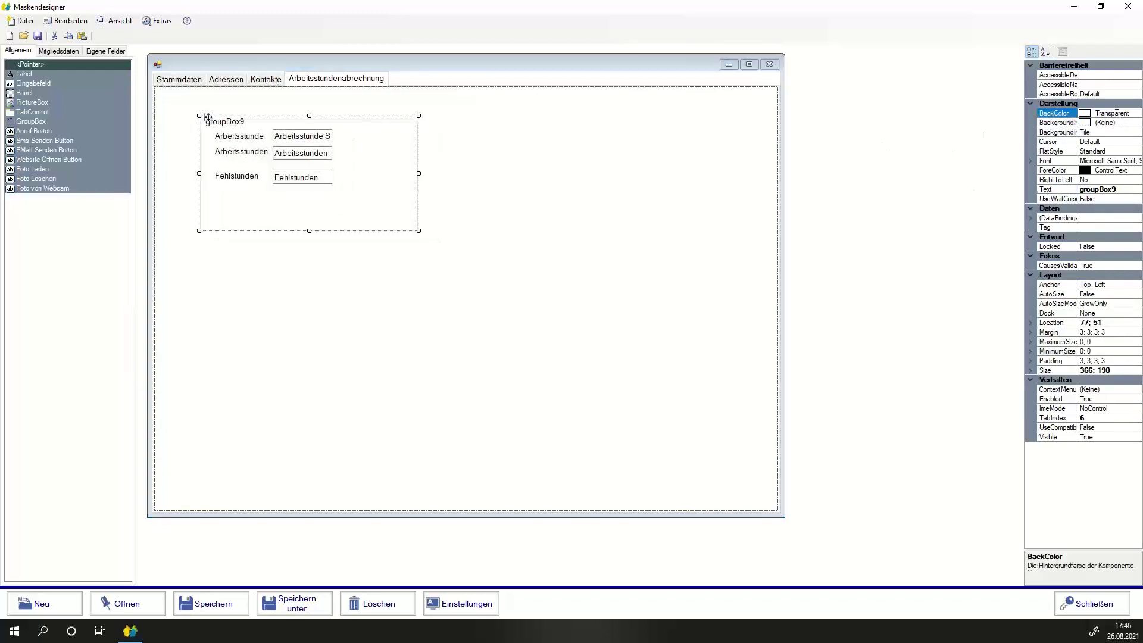
Give groupBox9 a Tan background colour.
left_click(1136, 113)
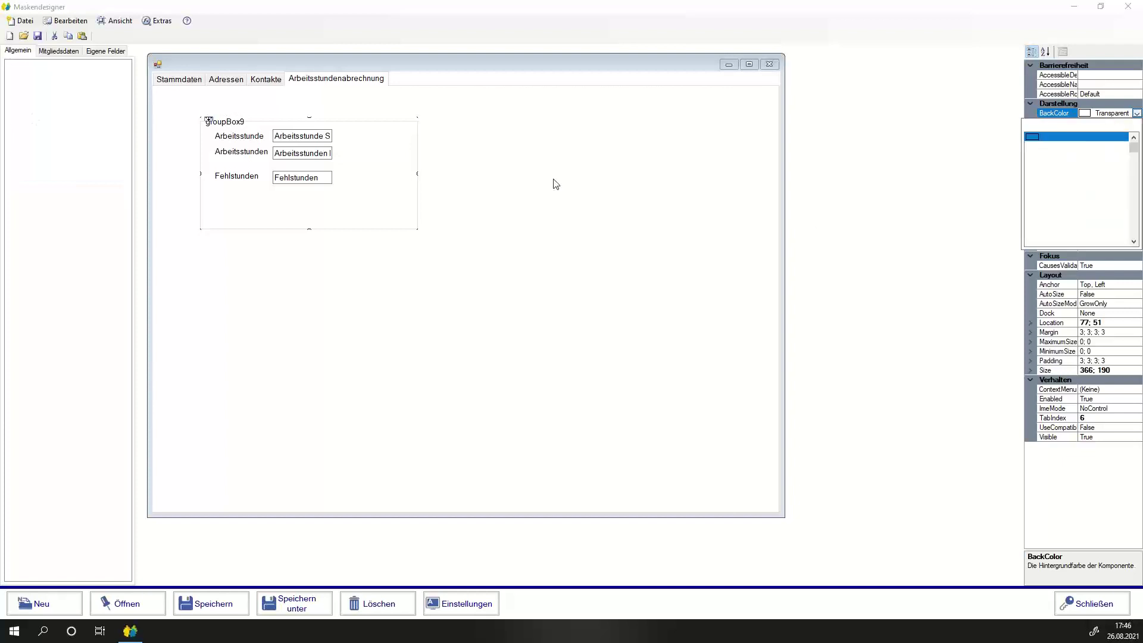
scroll(1058, 203, "down", 8)
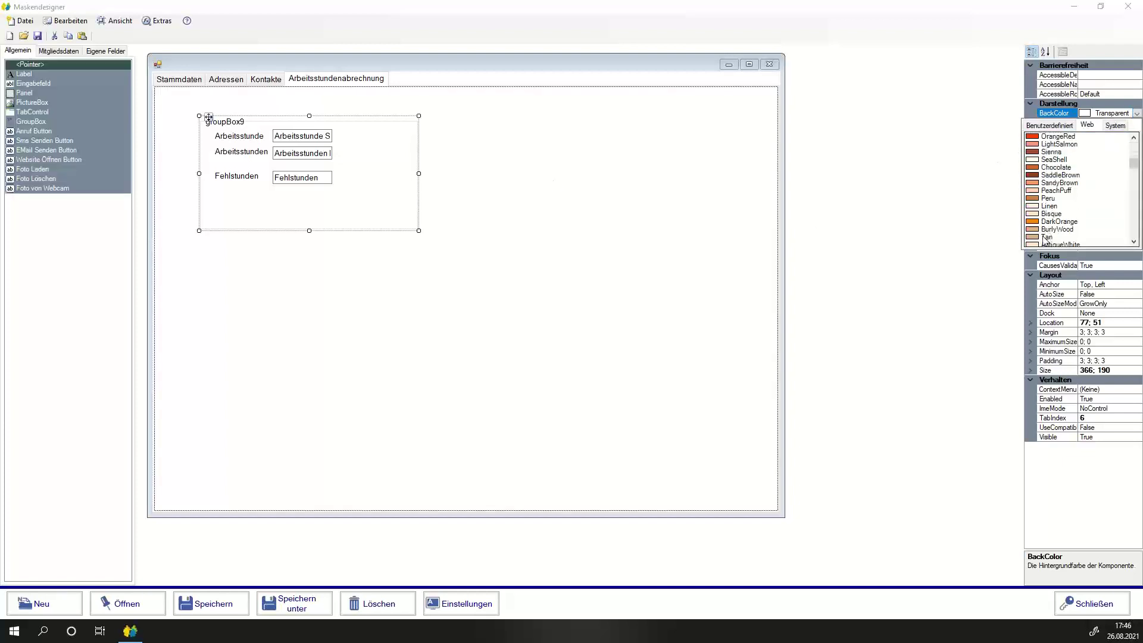
left_click(1046, 238)
left_click(620, 292)
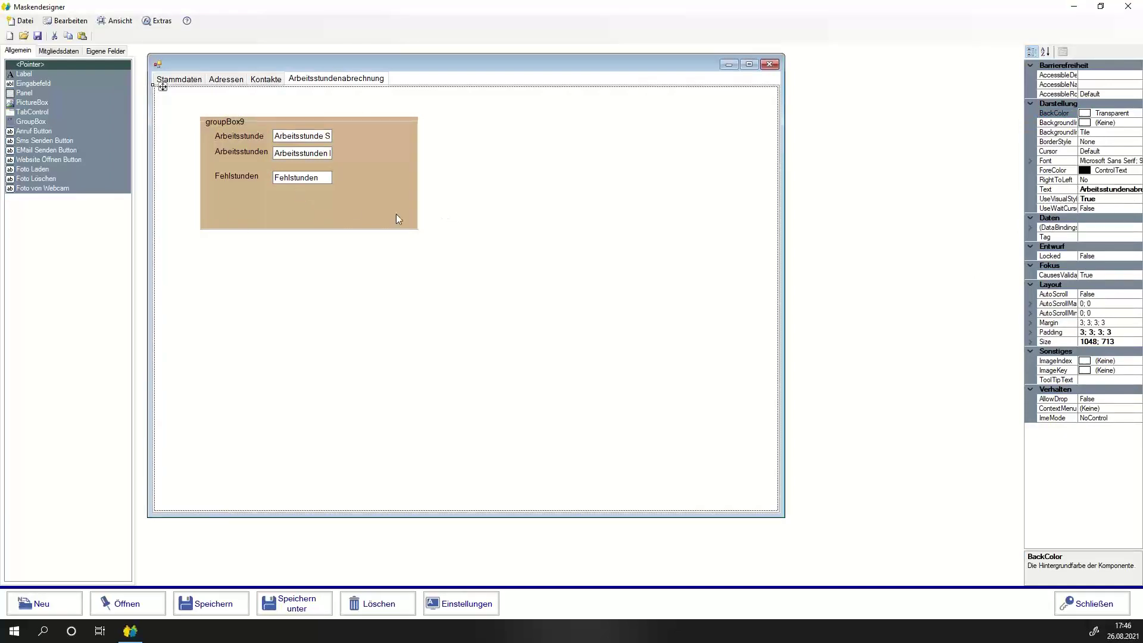
Clear groupBox9's Text property so the panel shows no caption.
left_click(355, 212)
left_click(1125, 189)
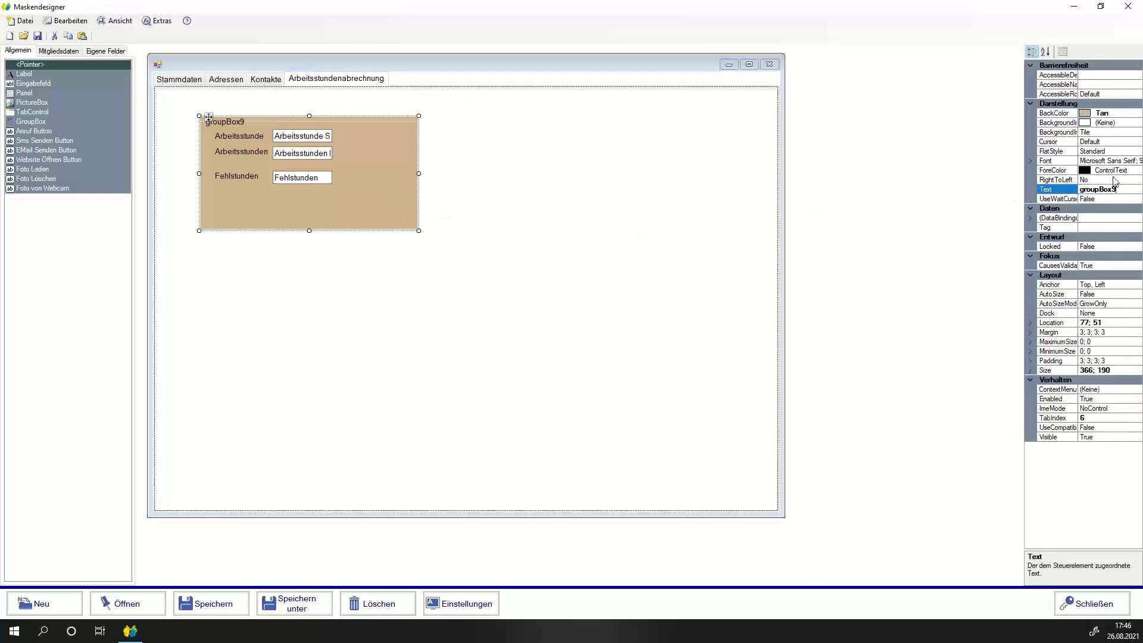
key("ctrl+a")
key("BackSpace")
left_click(369, 302)
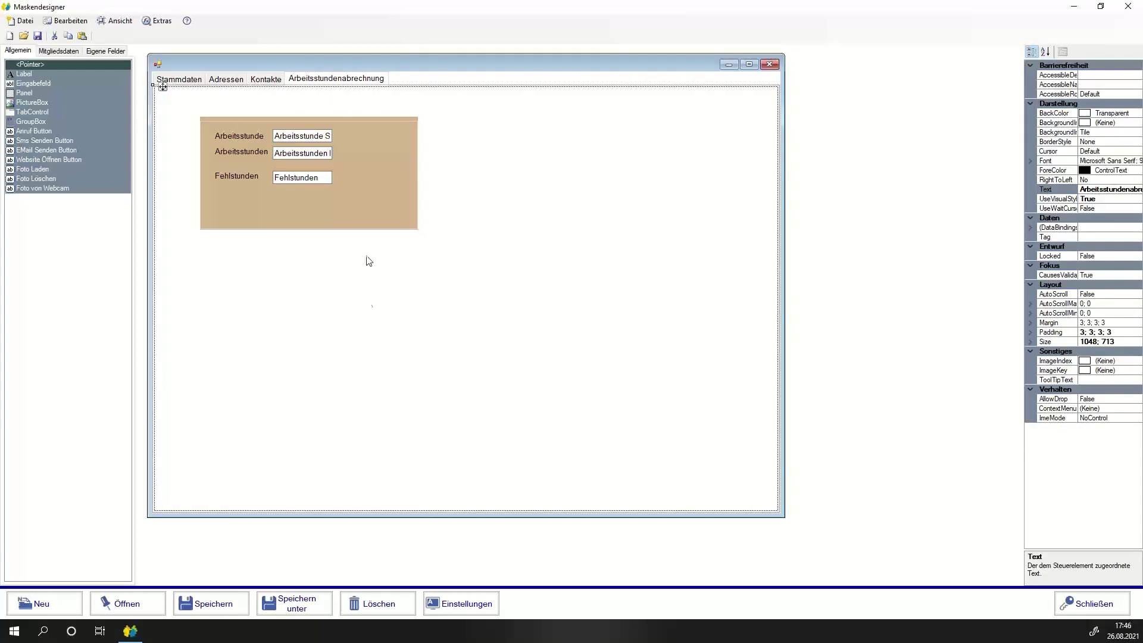
Save the form design as a new template named 'Arbeit Einfach'.
left_click(206, 608)
type("A")
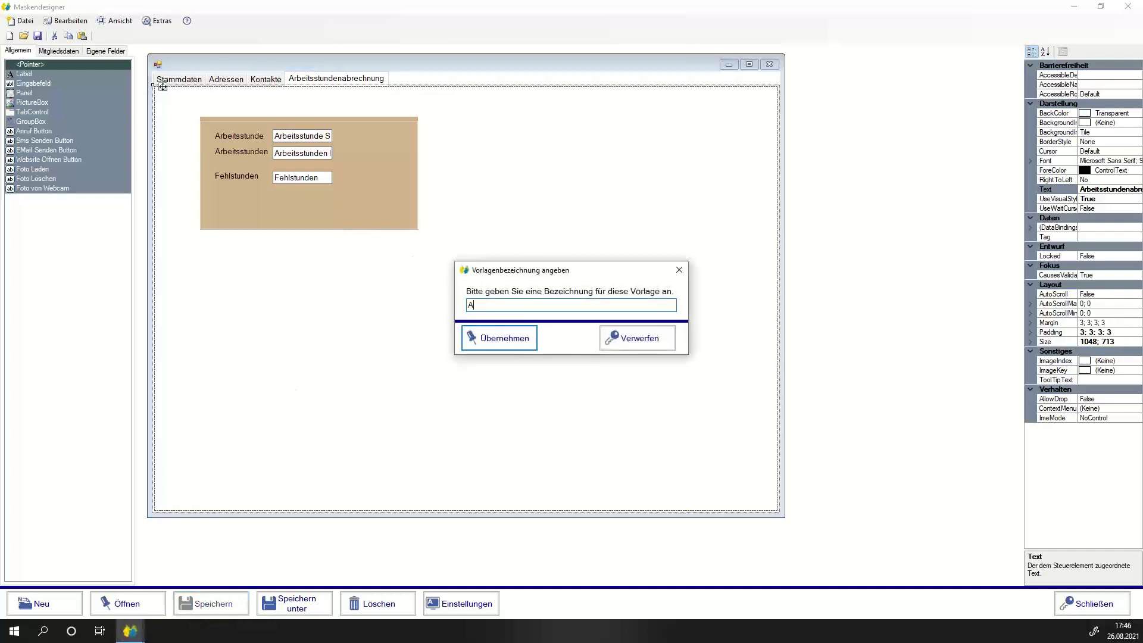
type("rbeit Einfach")
left_click(505, 347)
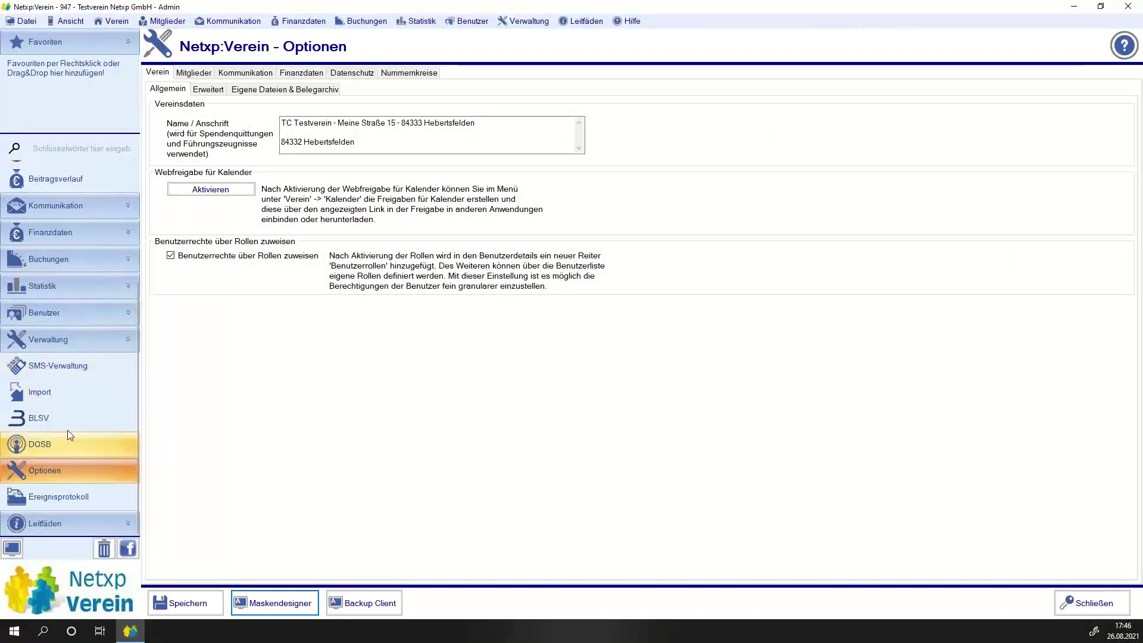
Open the Admin user's details from the Benutzerliste.
left_click(39, 315)
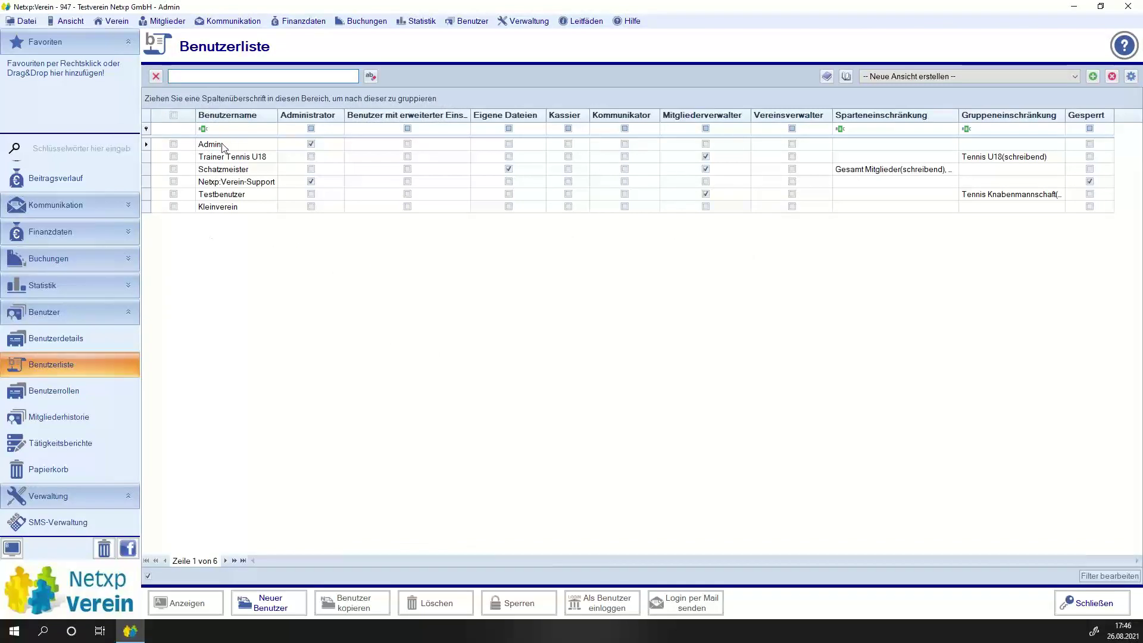
left_click(224, 144)
double_click(225, 146)
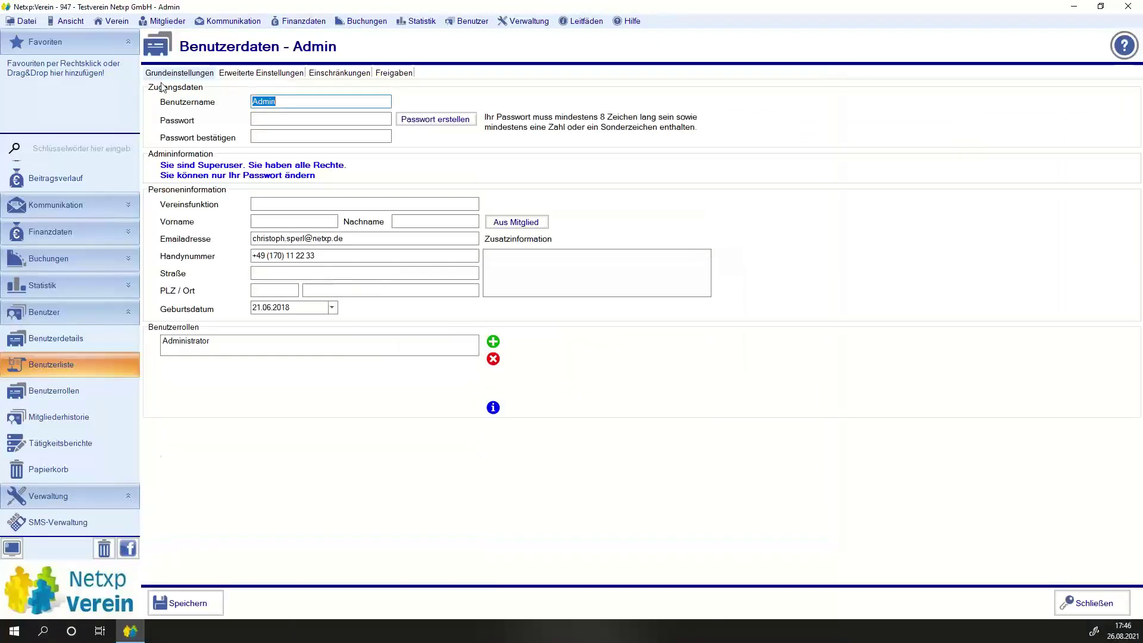
Under Mitgliedermasken, enable own mask designs, assign Arbeit Einfach, and save the user.
left_click(247, 74)
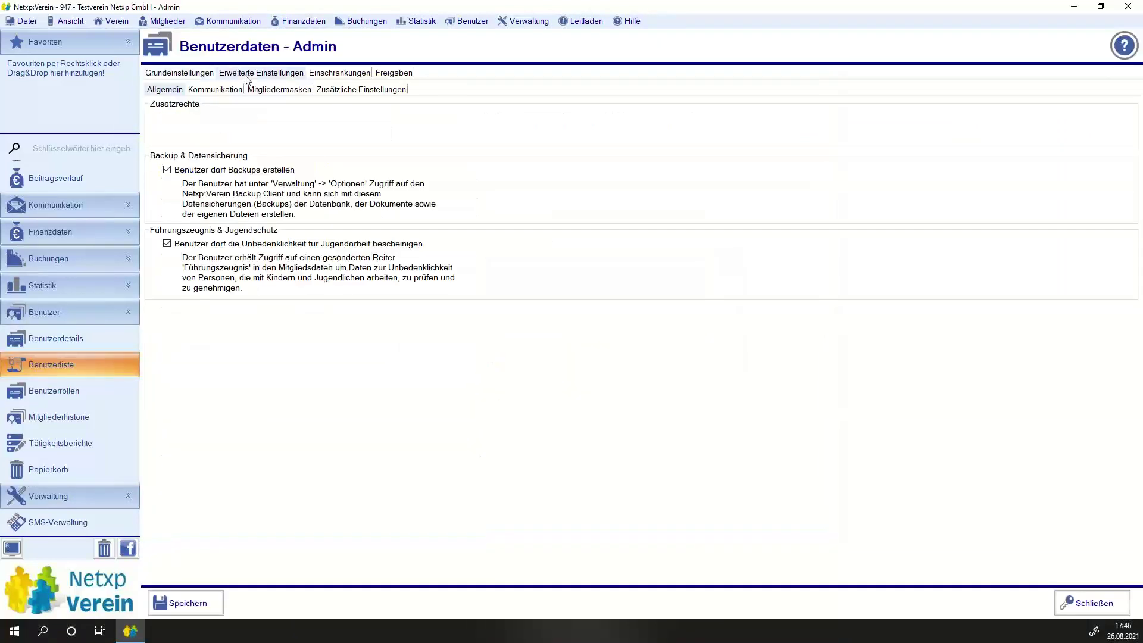
left_click(280, 90)
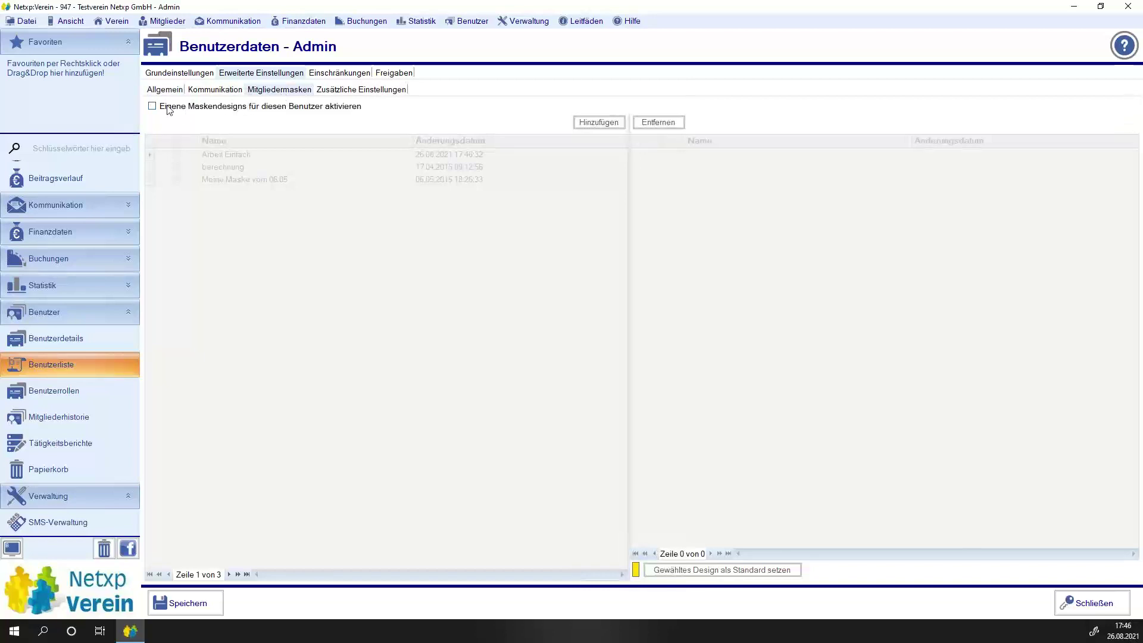
left_click(169, 109)
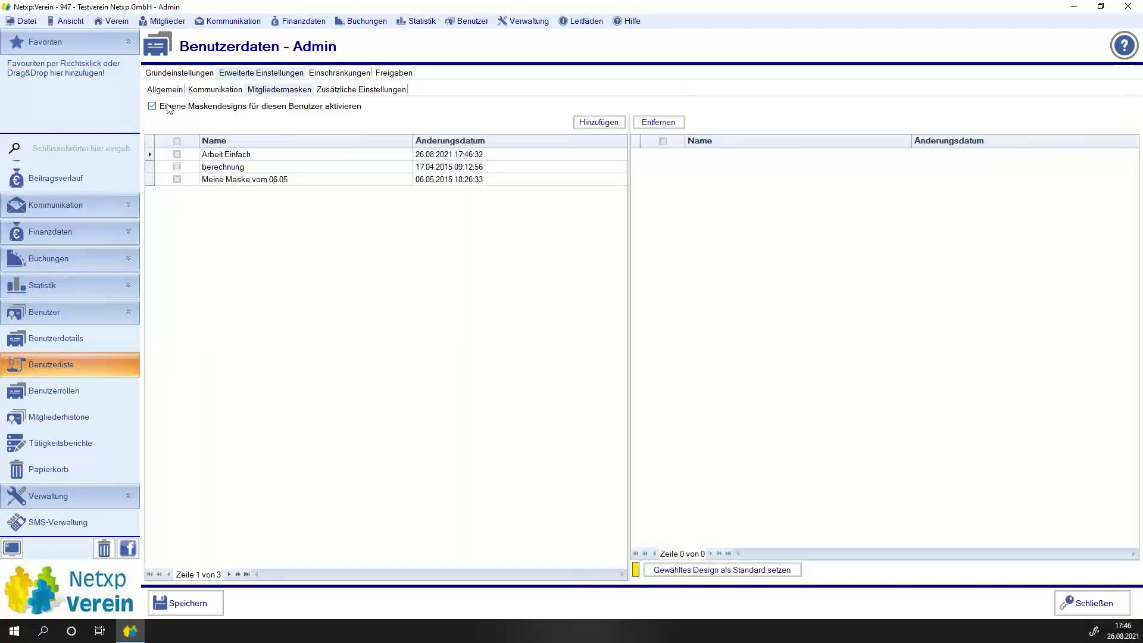
left_click(176, 154)
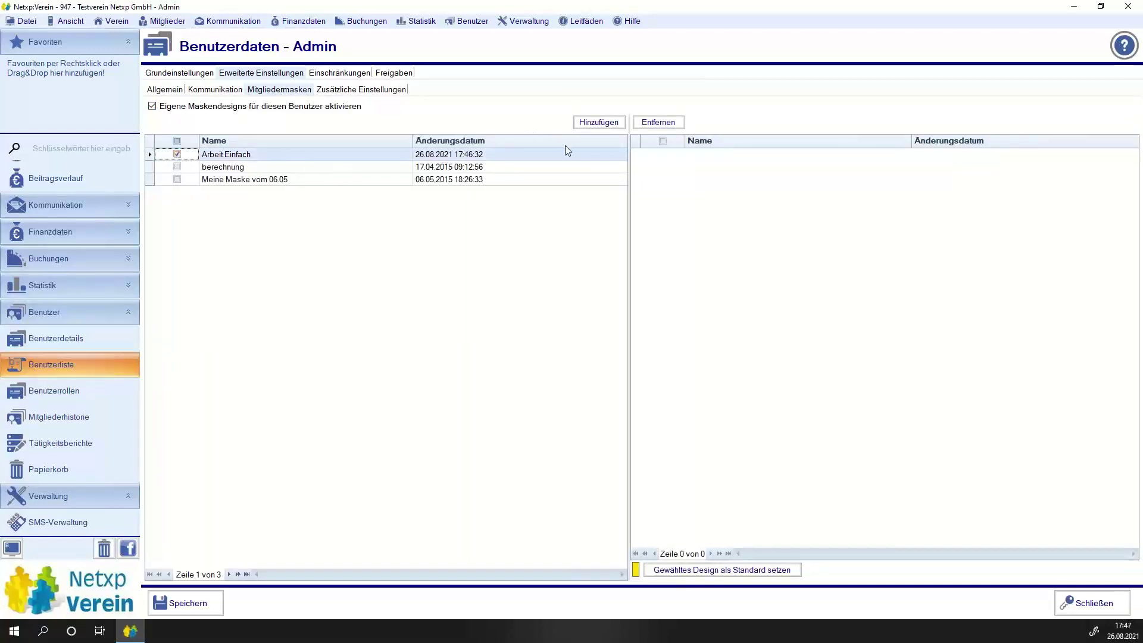
left_click(592, 123)
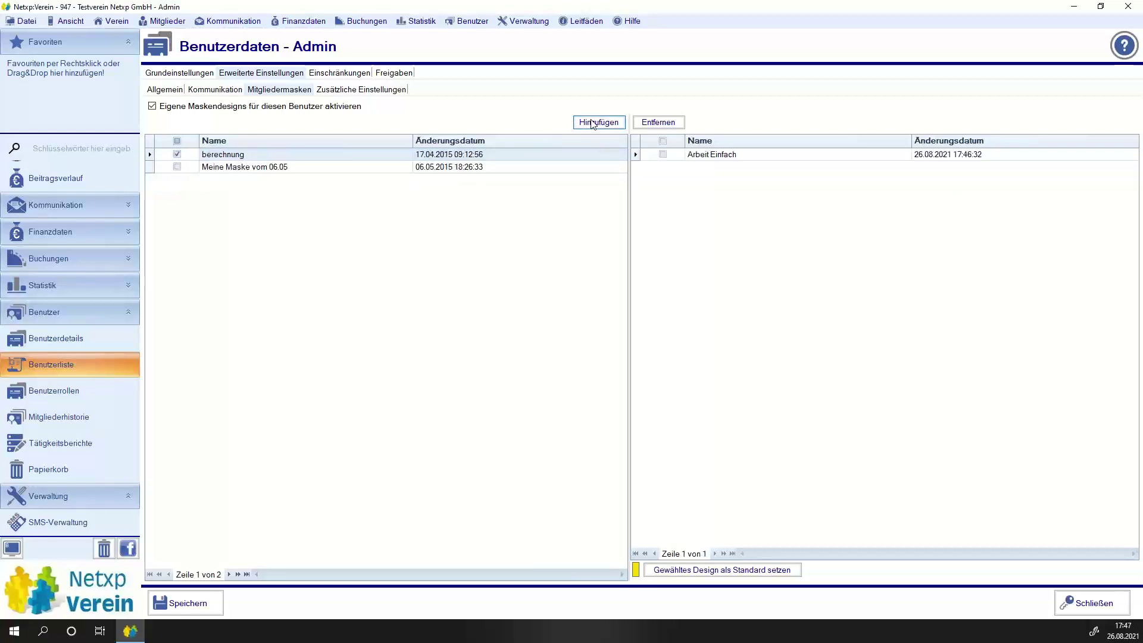
left_click(663, 156)
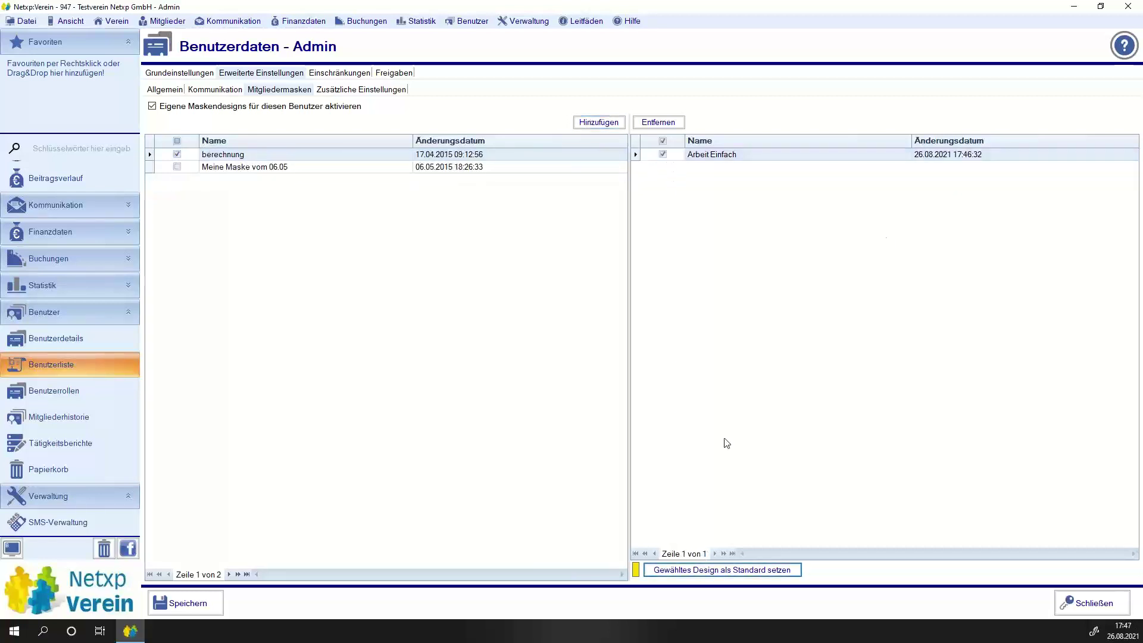
left_click(169, 605)
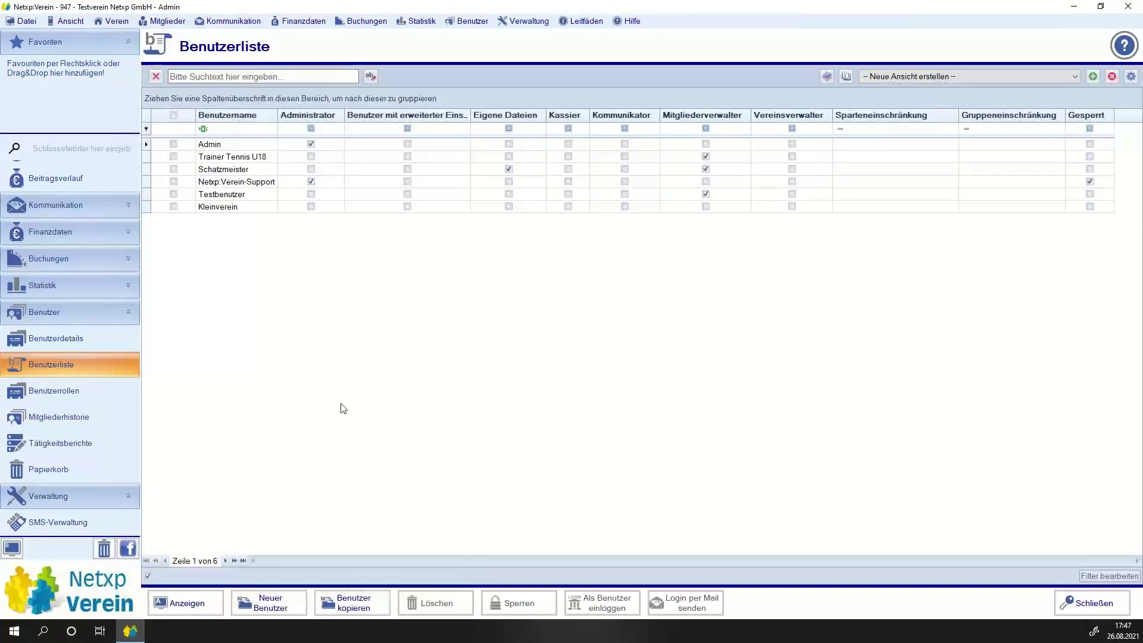
Open a member's record and view the new fields on its Arbeitsstundenabrechnung tab.
scroll(83, 254, "up", 3)
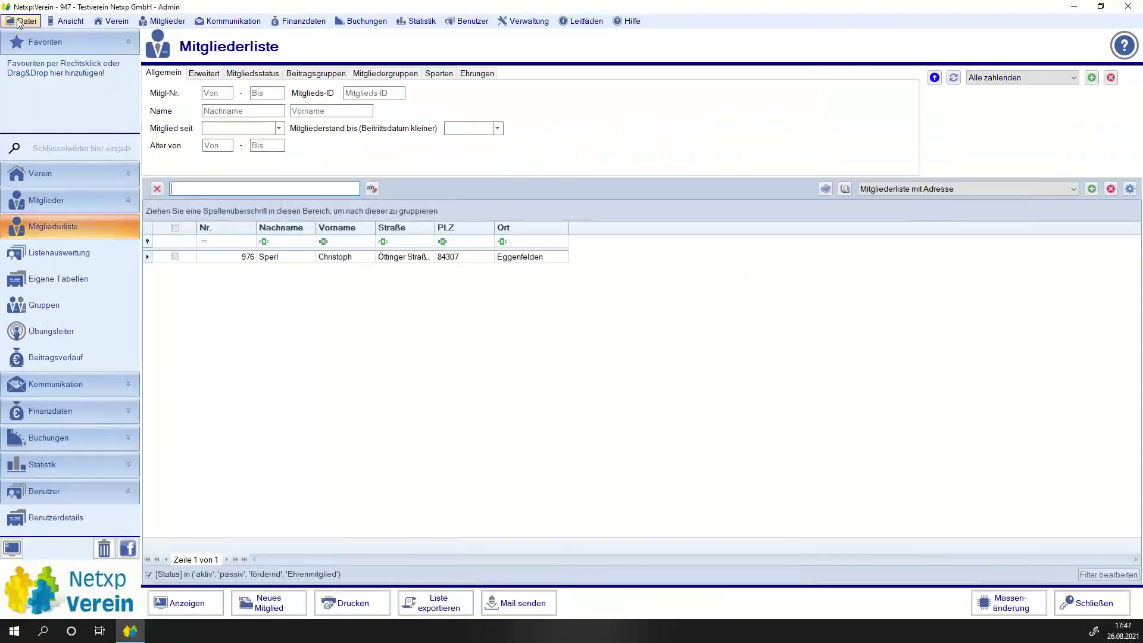
double_click(268, 260)
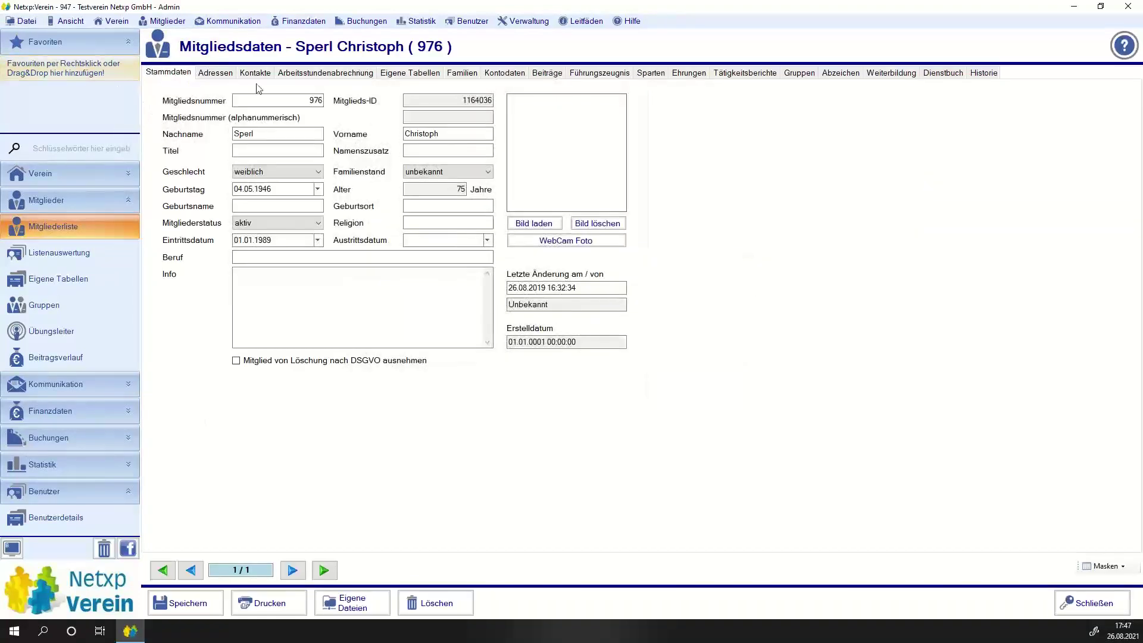
left_click(316, 74)
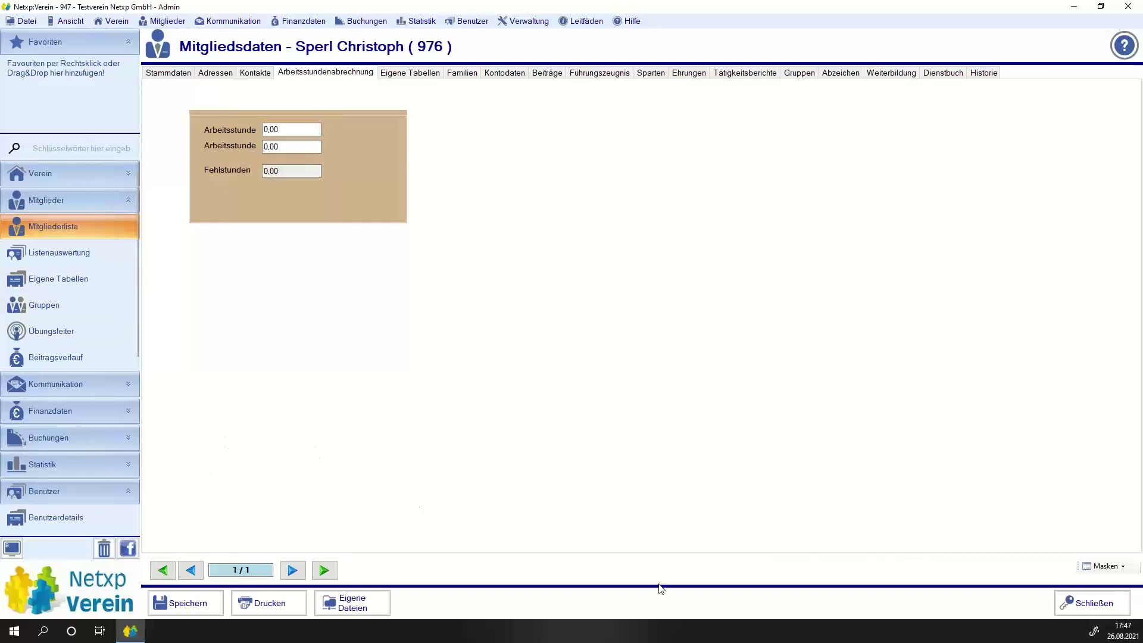
scroll(36, 500, "down", 5)
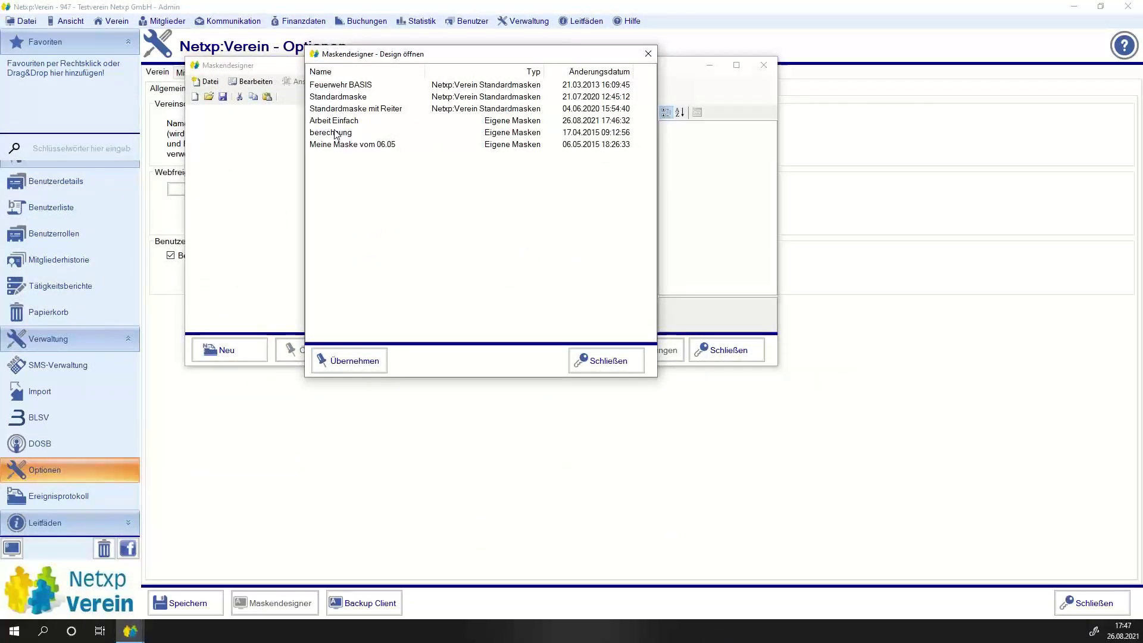
Open the Arbeit Einfach design at its Arbeitsstundenabrechnung tab.
left_click(337, 122)
left_click(348, 361)
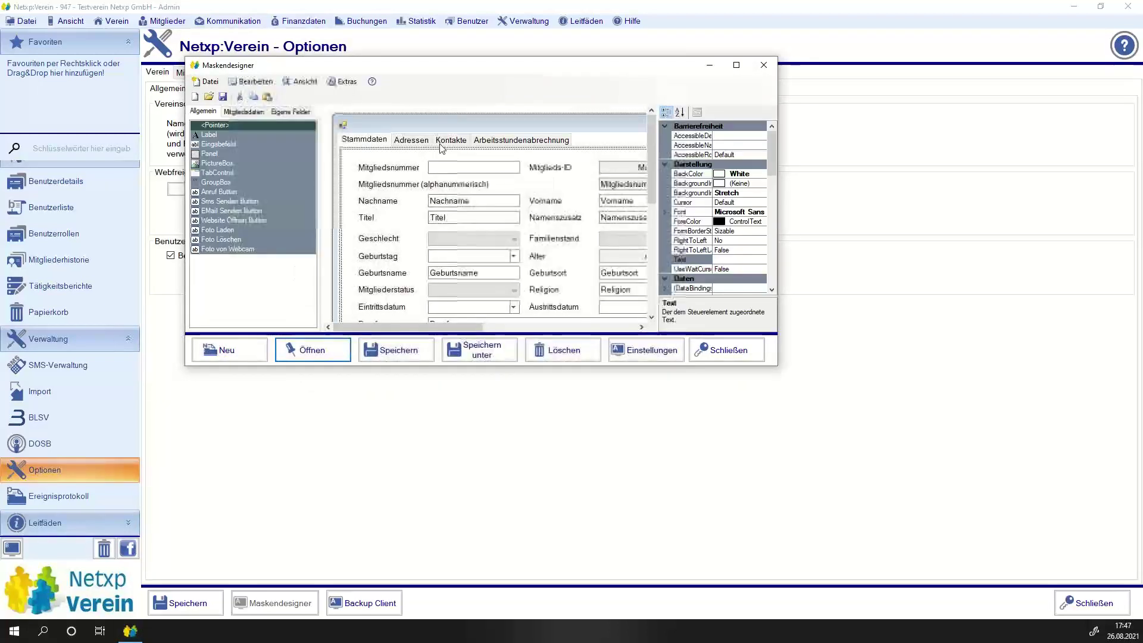
left_click(483, 143)
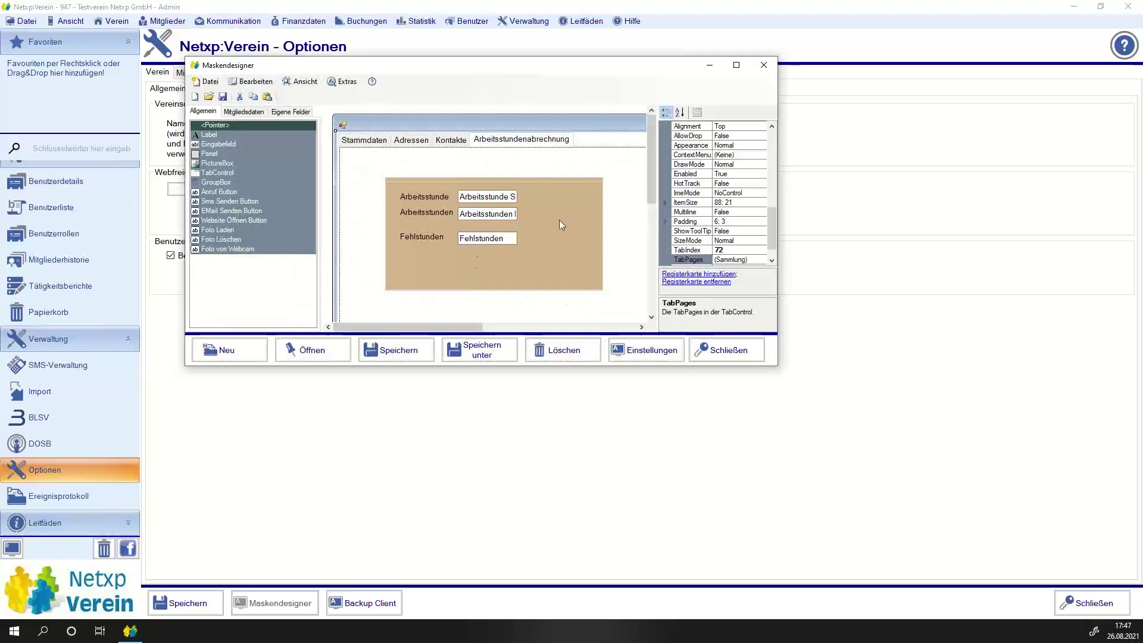
Shift the Soll and Ist input fields right and widen the label to show 'Arbeitsstunde Soll' fully.
left_click_drag(560, 227, 394, 188)
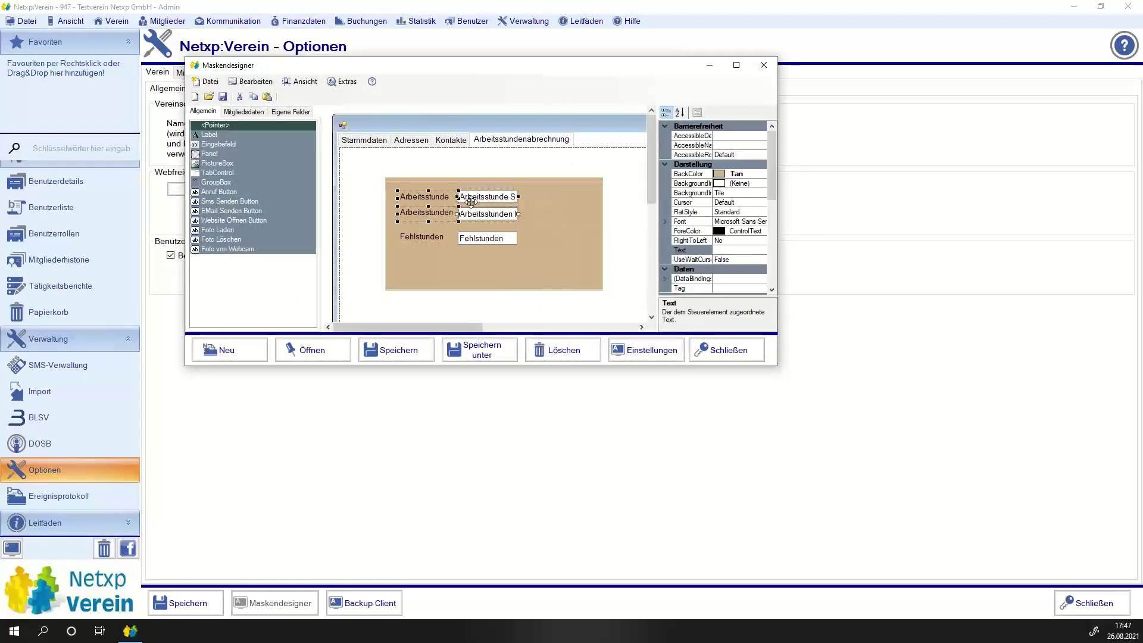
left_click(576, 237)
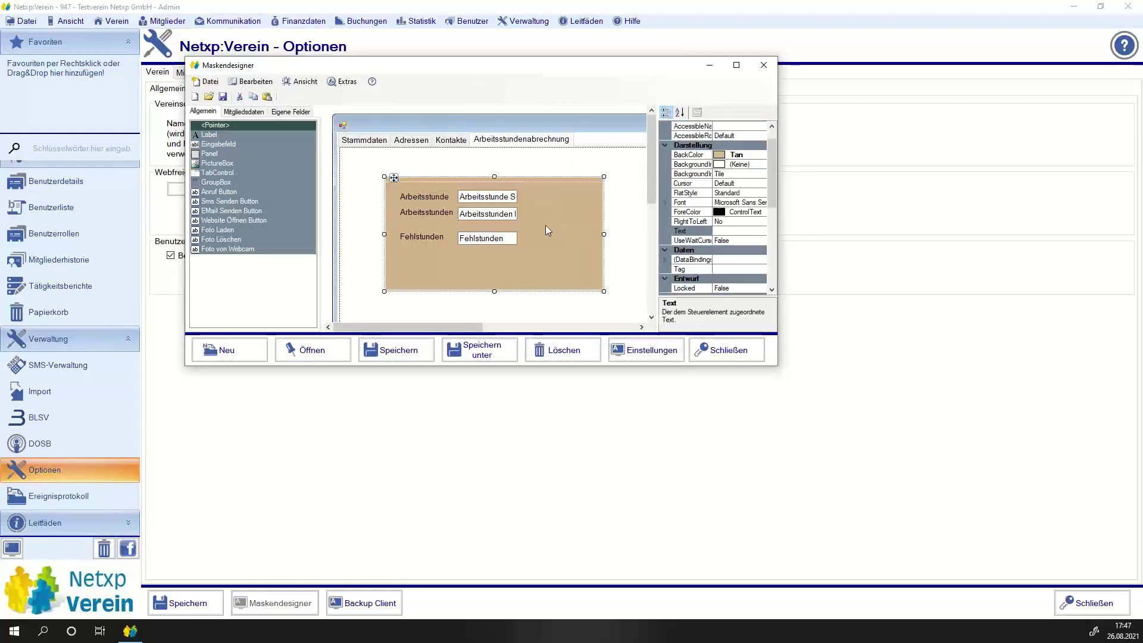
left_click(486, 199)
left_click_drag(485, 200, 519, 196)
left_click(432, 213)
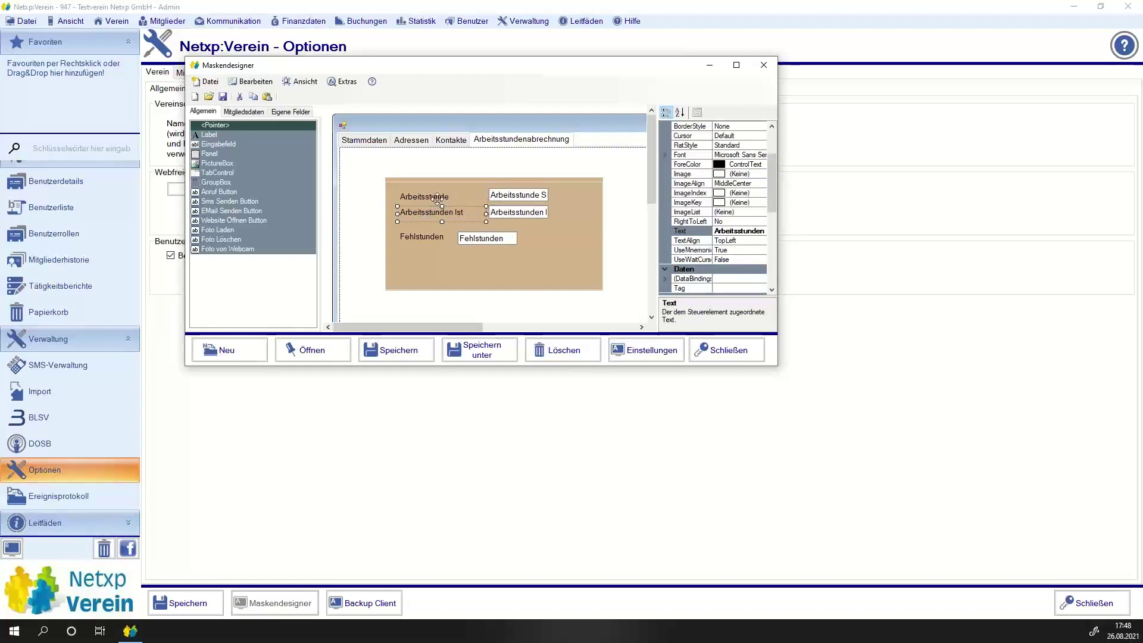
left_click(452, 198)
left_click_drag(457, 198, 481, 198)
Move both input fields back left so they sit aligned beside their labels.
left_click(565, 222)
left_click_drag(566, 221, 483, 190)
left_click(557, 237)
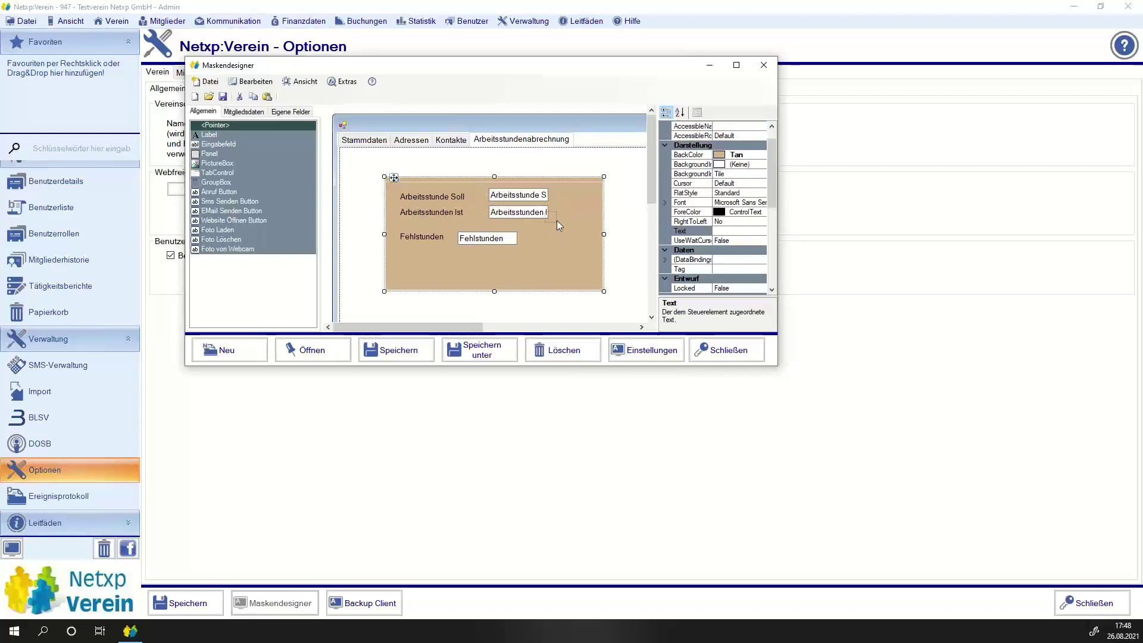
left_click(515, 195)
left_click_drag(512, 202, 493, 201)
left_click(479, 238)
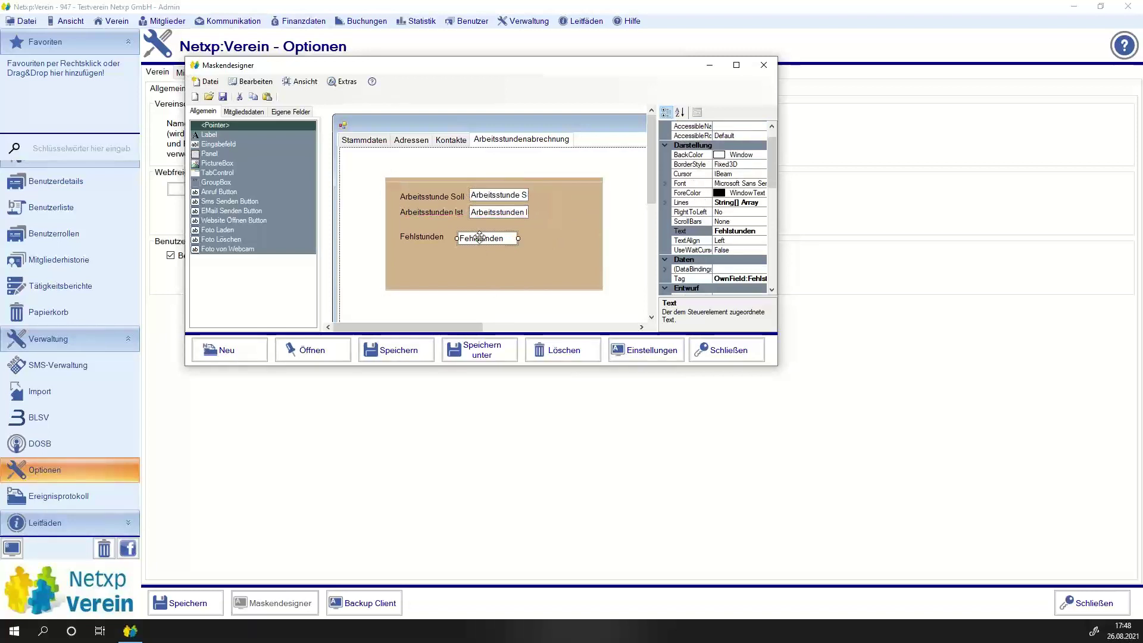
left_click(554, 227)
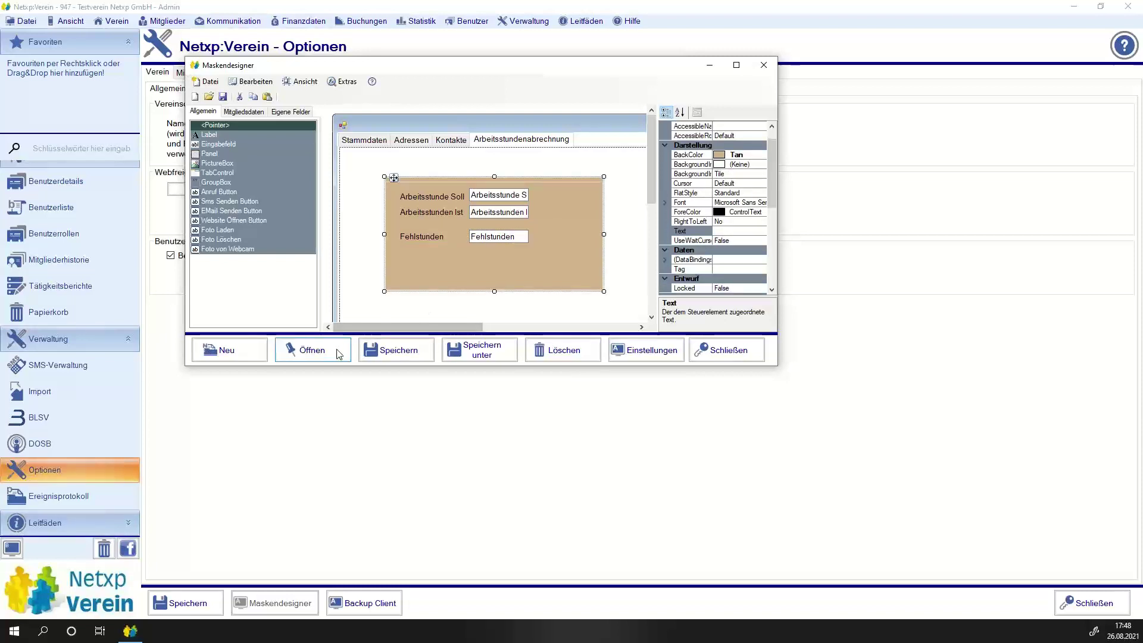
Save the Arbeit Einfach design and close the Maskendesigner.
left_click(405, 352)
left_click(764, 65)
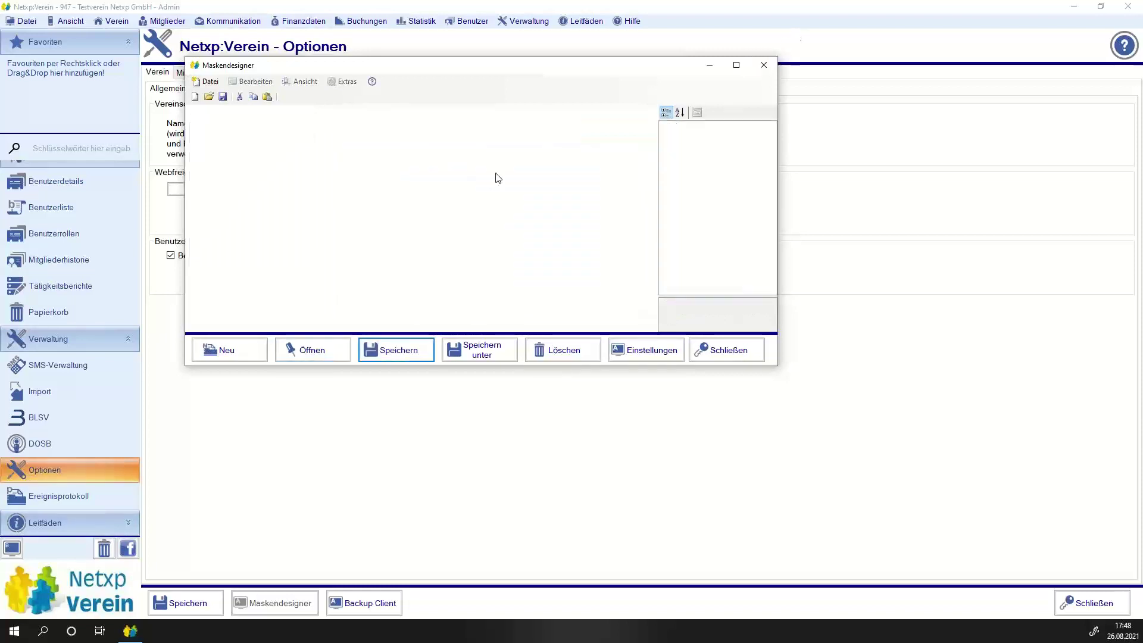
scroll(48, 288, "up", 5)
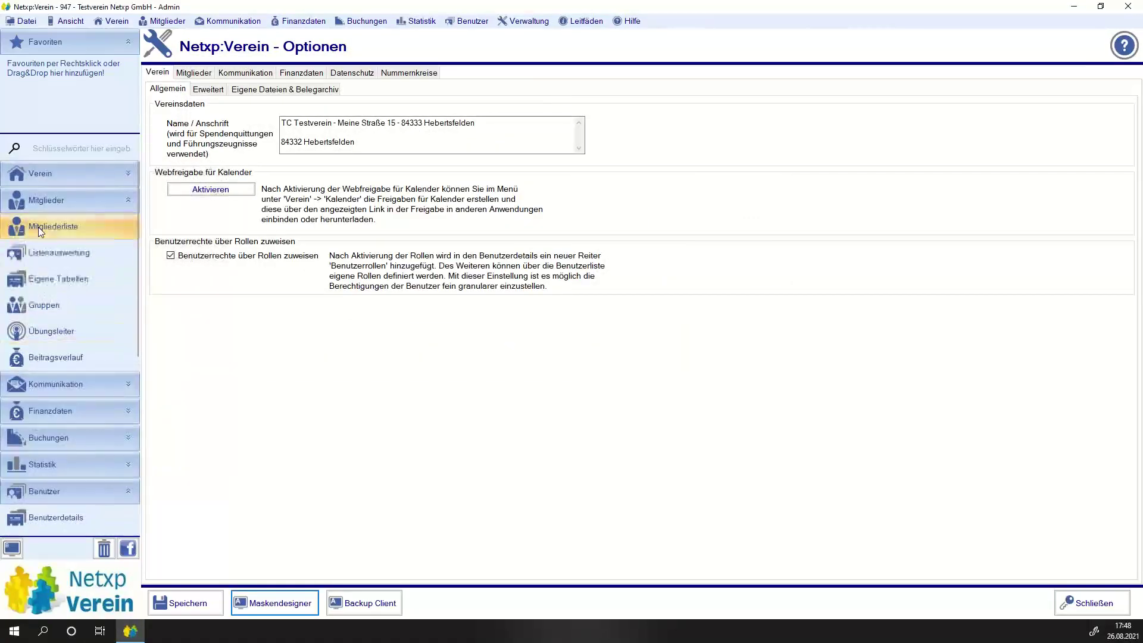
Open a member's record, confirm Soll, Ist and Fehlstunden read 0,00, then close it.
left_click(42, 214)
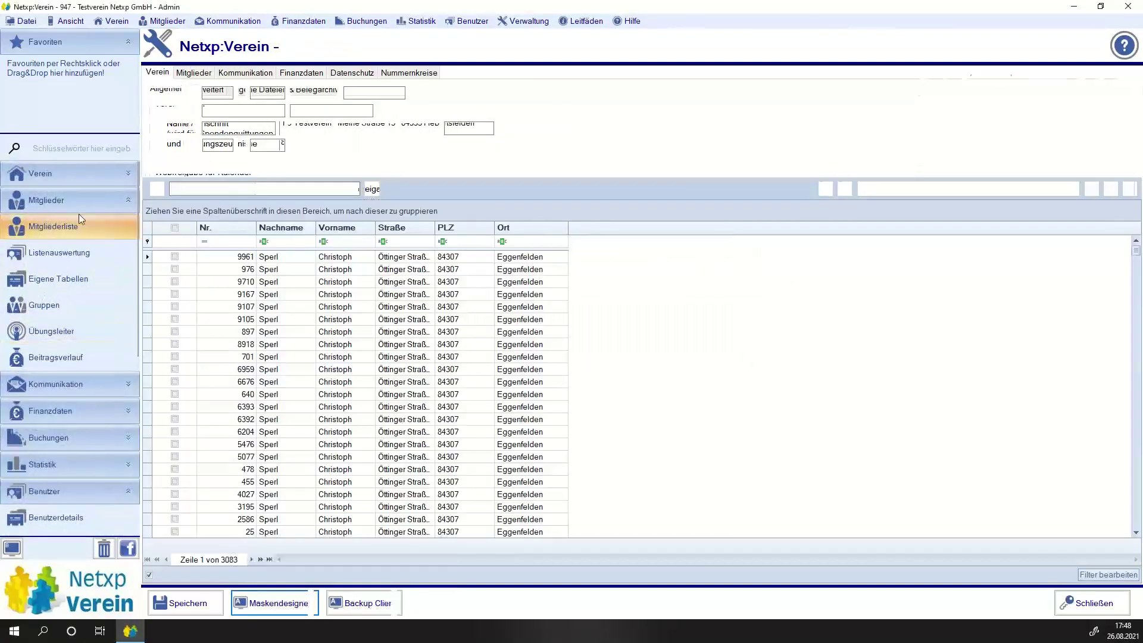
double_click(279, 259)
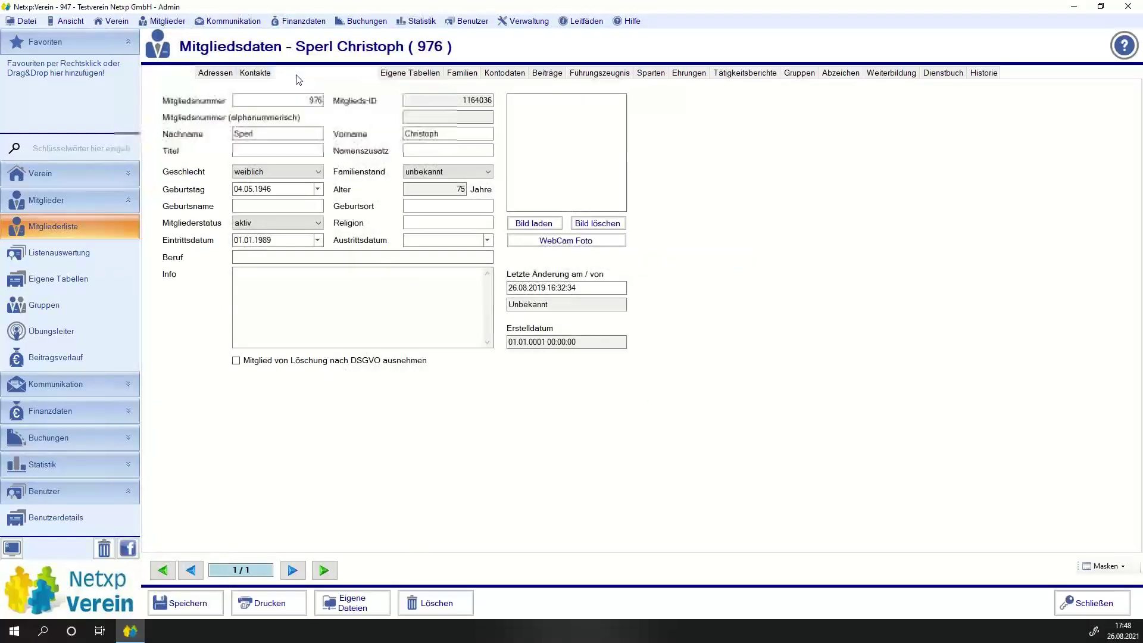
left_click(309, 74)
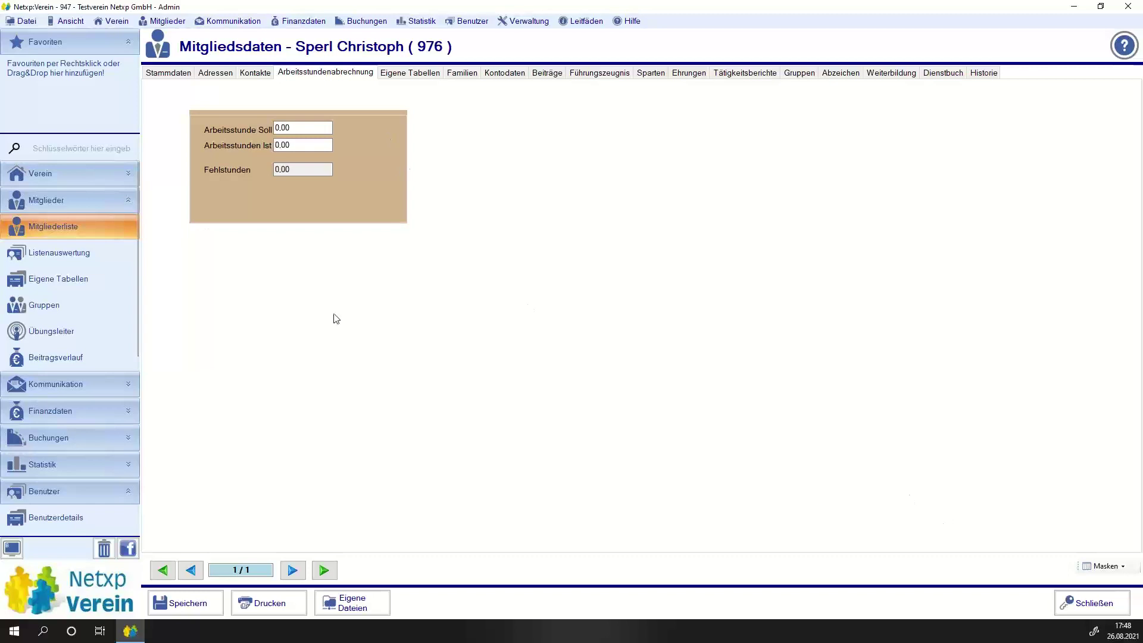
left_click(1075, 597)
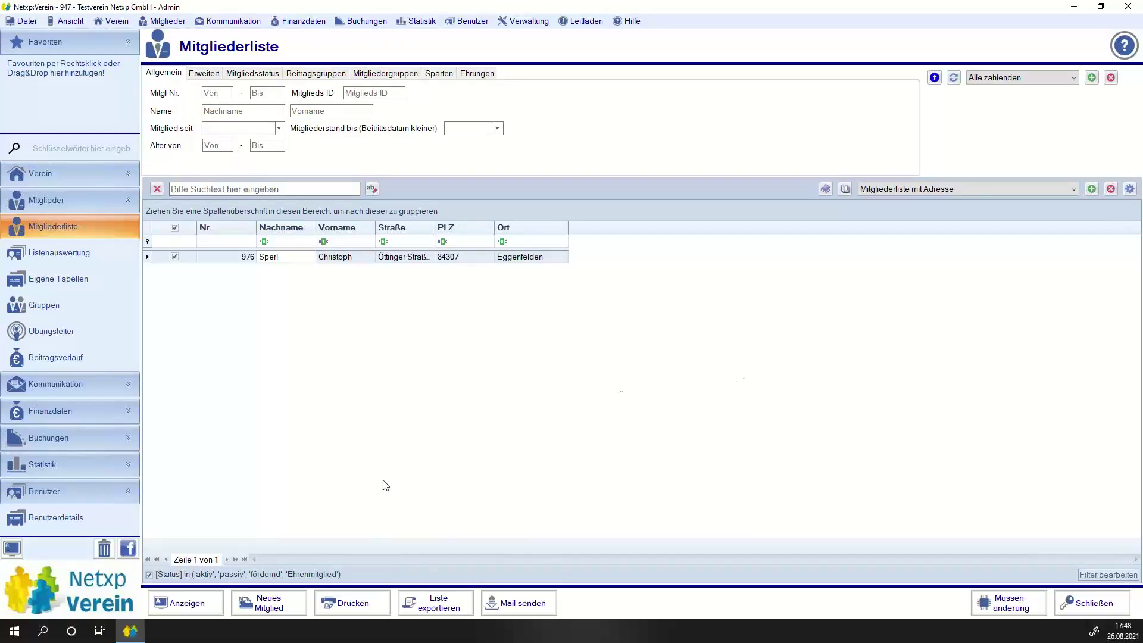
Include resigned, deceased, inactive and non-member statuses in the member list.
left_click(256, 73)
left_click(178, 132)
left_click(167, 143)
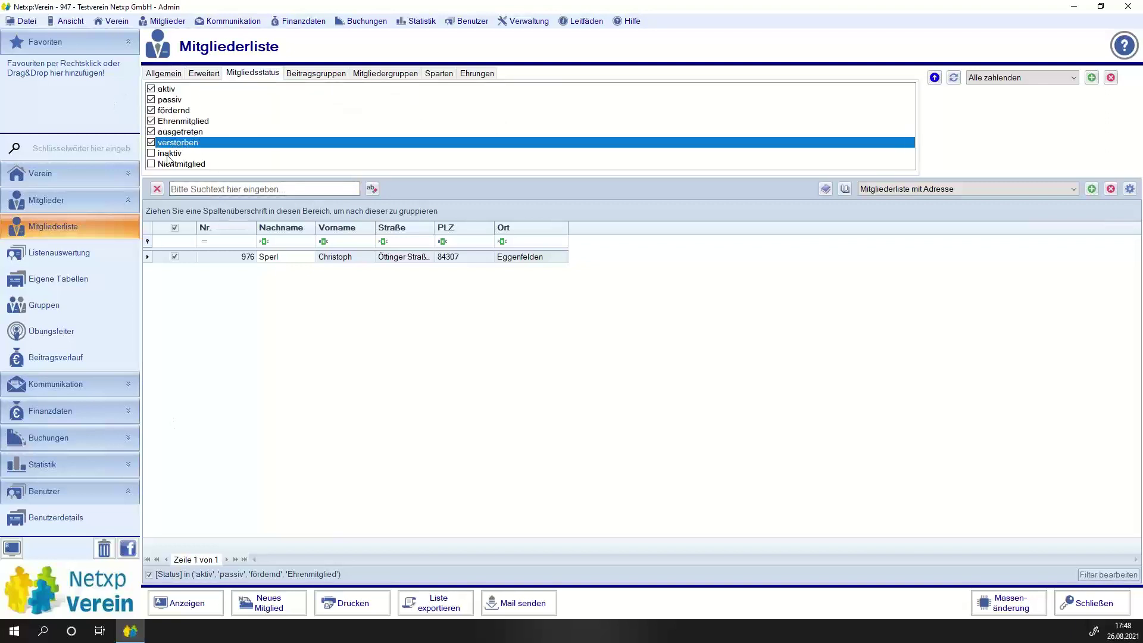
left_click(168, 154)
left_click(169, 164)
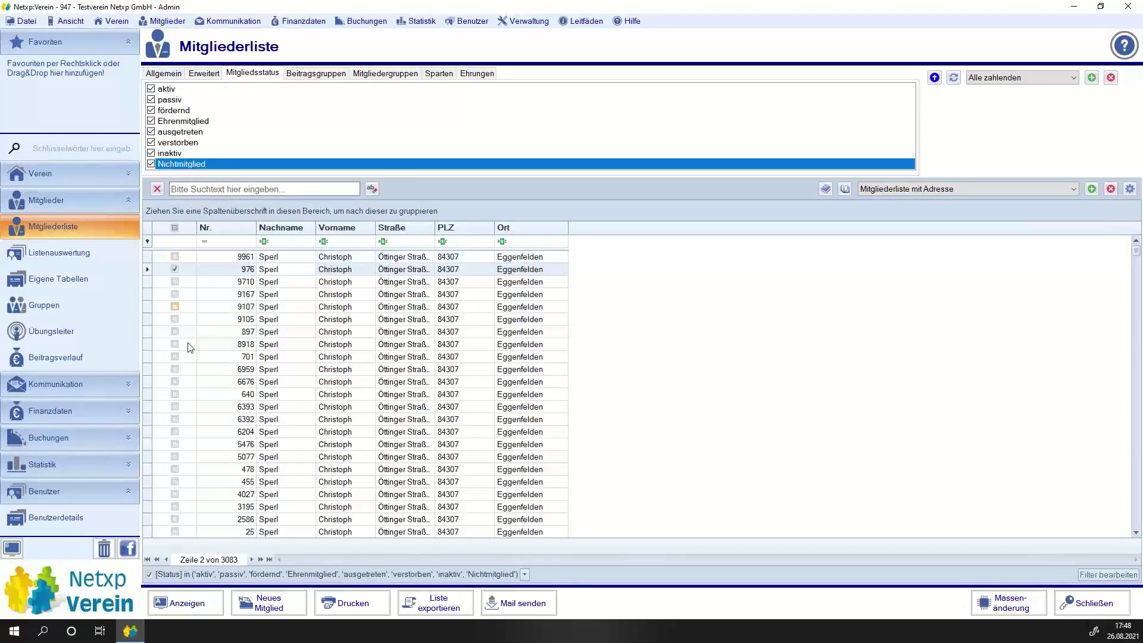
Open and close a member record, then mark four member rows.
double_click(173, 294)
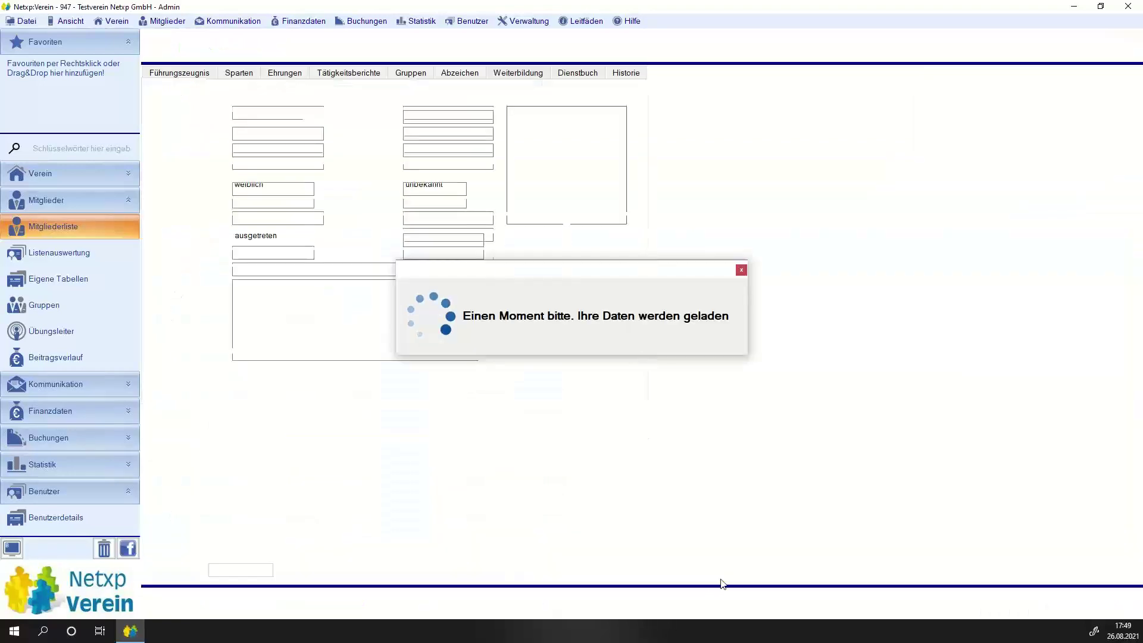
left_click(1097, 598)
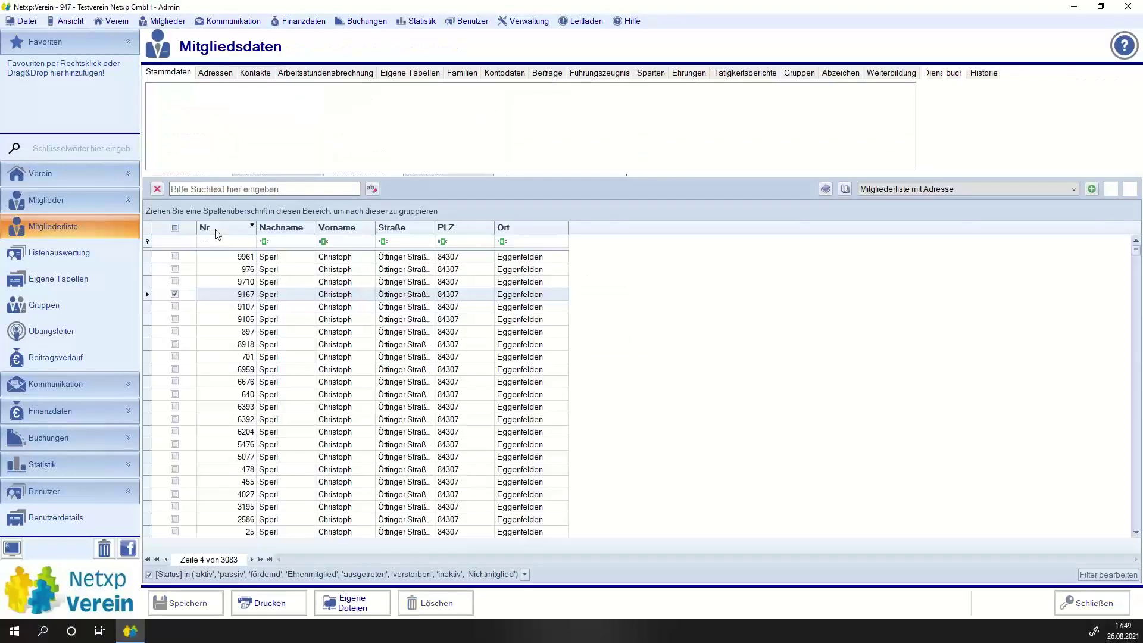
left_click(173, 331)
left_click(174, 406)
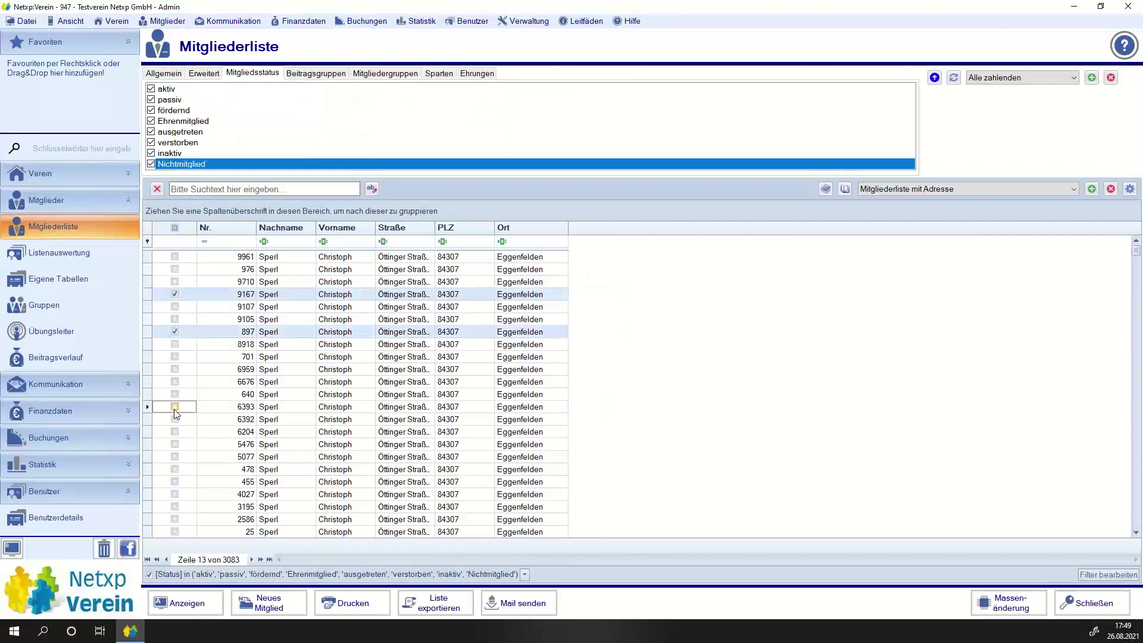
left_click(175, 444)
left_click(174, 469)
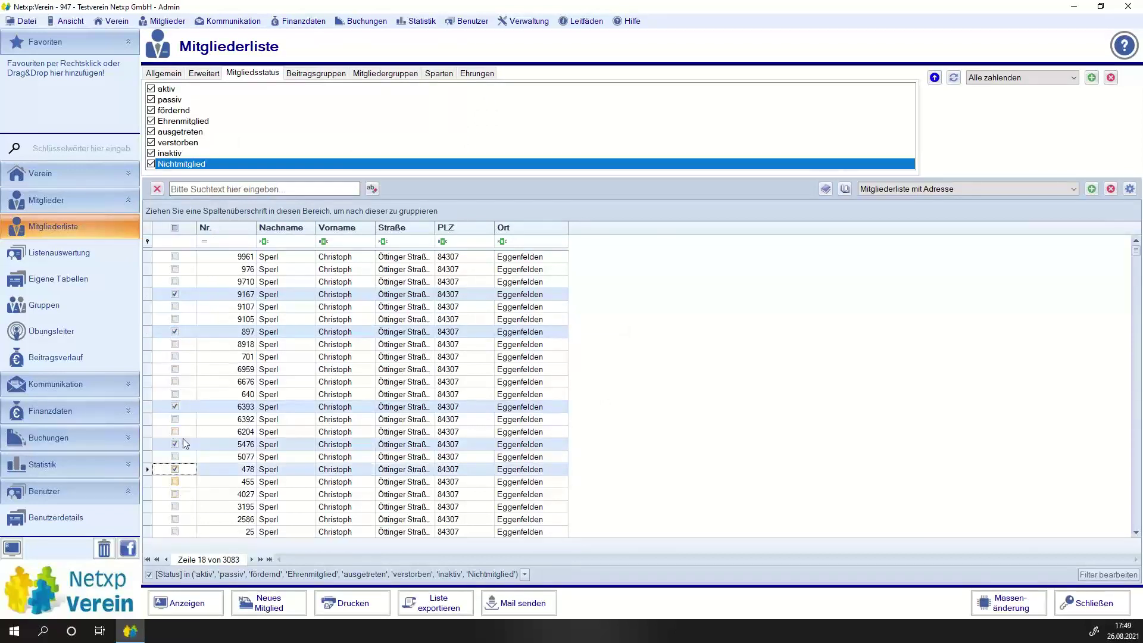
Unmark all the previously marked member rows.
left_click(176, 294)
left_click(174, 294)
left_click(174, 332)
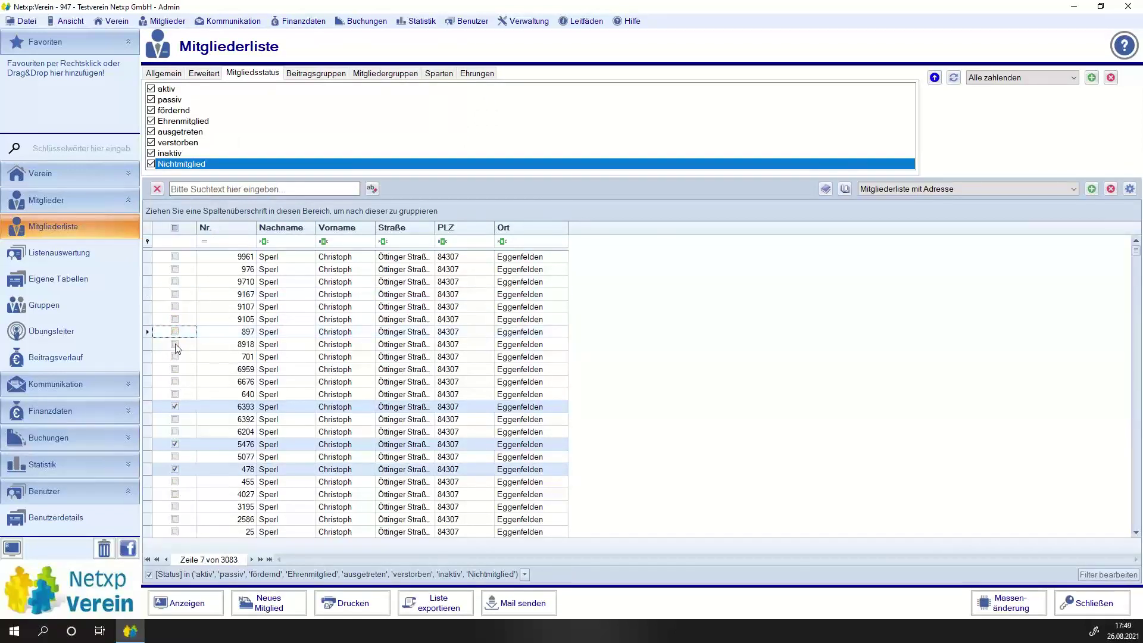
left_click(175, 407)
left_click(174, 444)
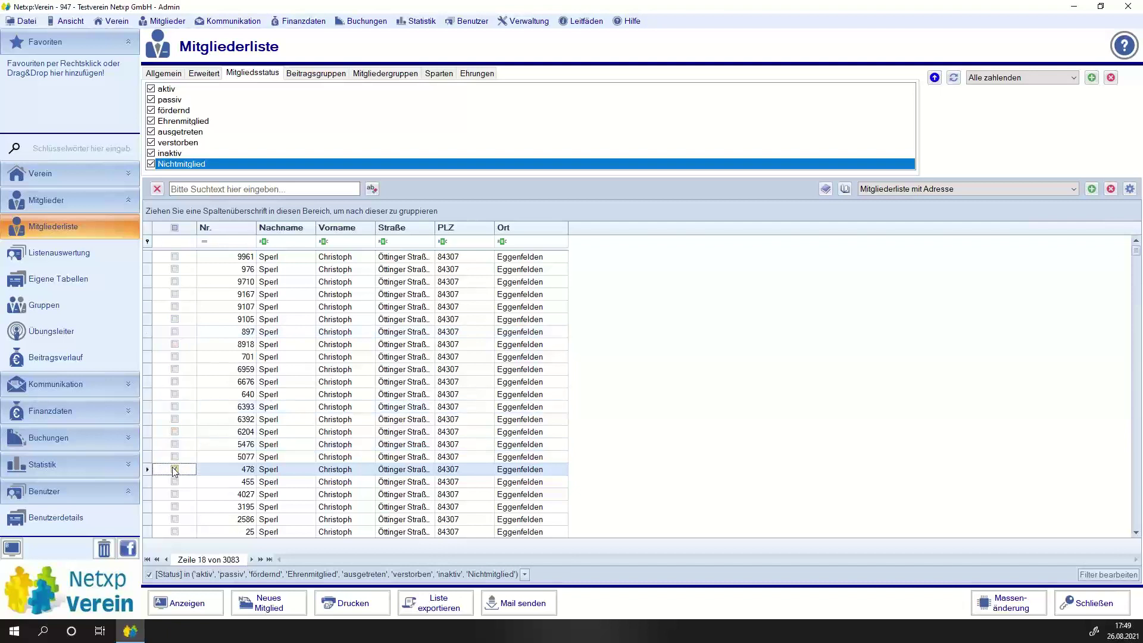
left_click(175, 470)
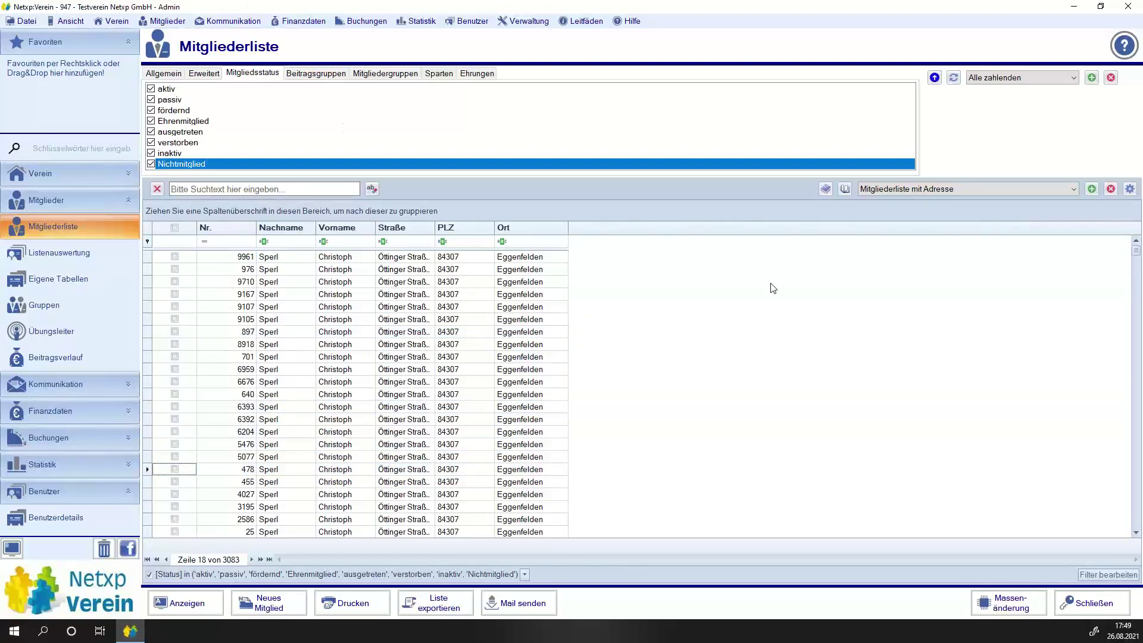
Untick every status except aktiv, passiv and fördernd, leaving one member, and open Massenänderung.
left_click(151, 163)
left_click(150, 143)
left_click(151, 131)
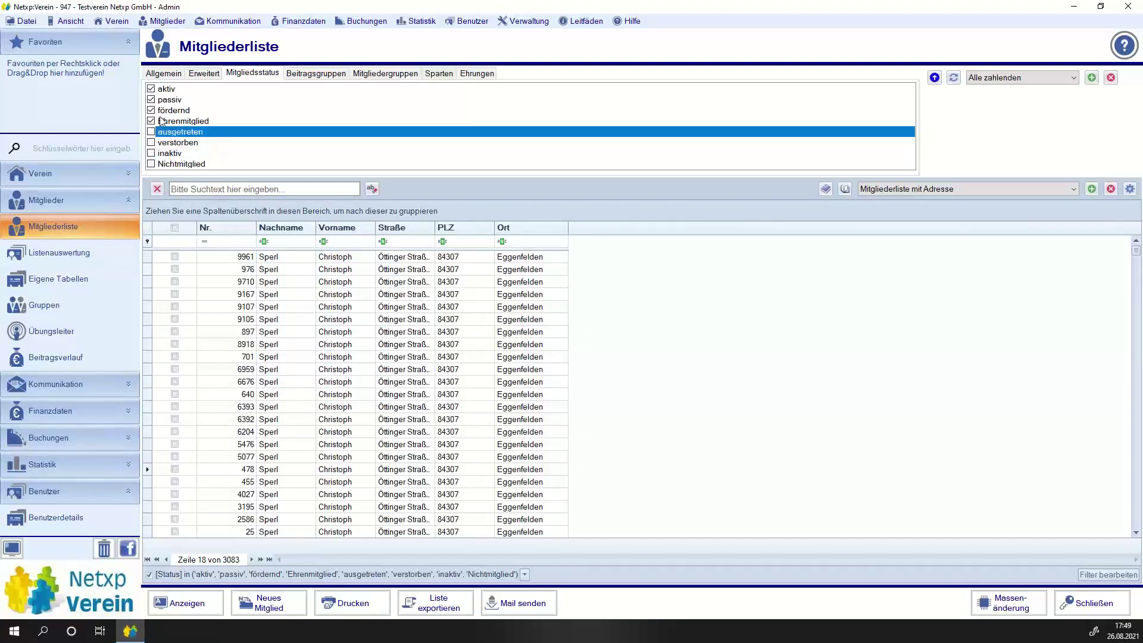
left_click(151, 121)
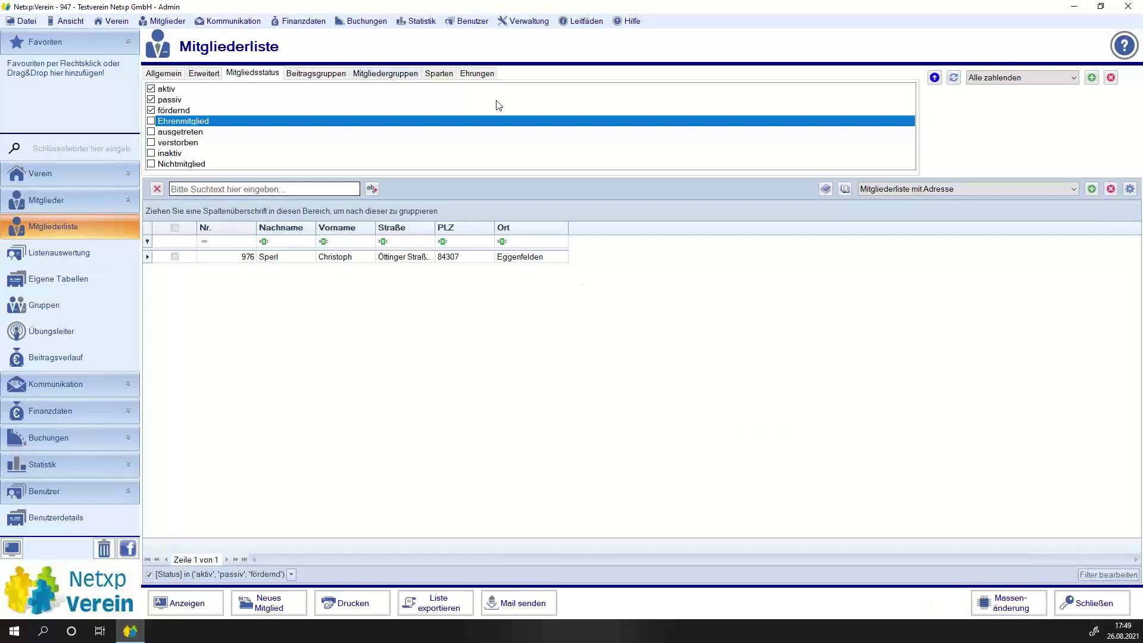
left_click(1009, 602)
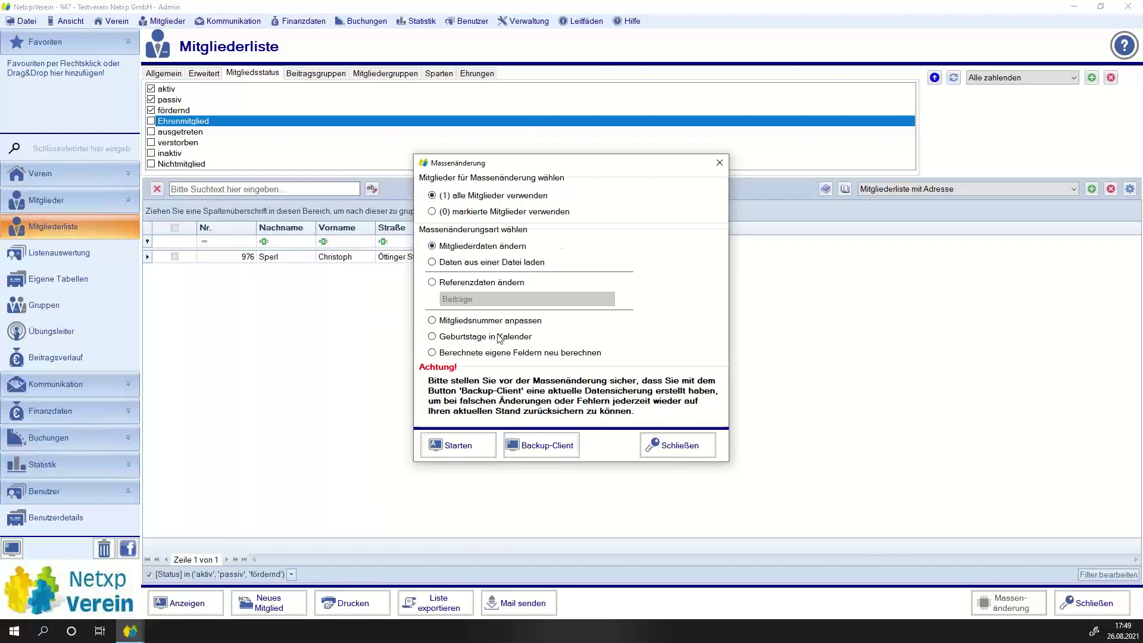
Run Mitgliederdaten ändern setting 'Arbeitsstunde Soll (Eigene Felder)' to the new value 5.
left_click(448, 447)
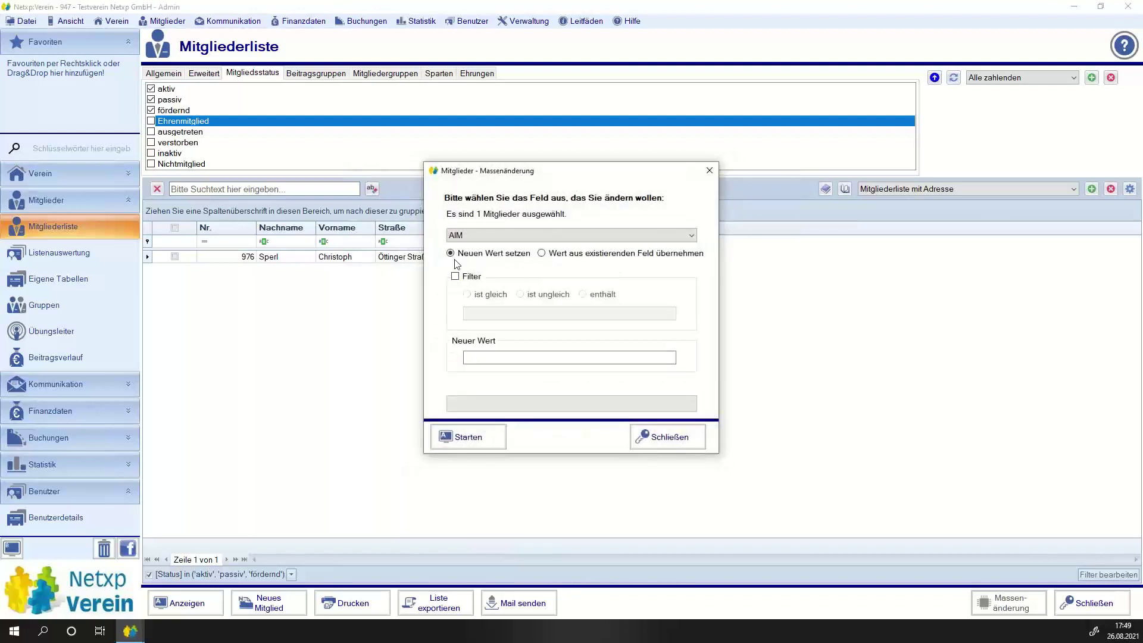
left_click(477, 234)
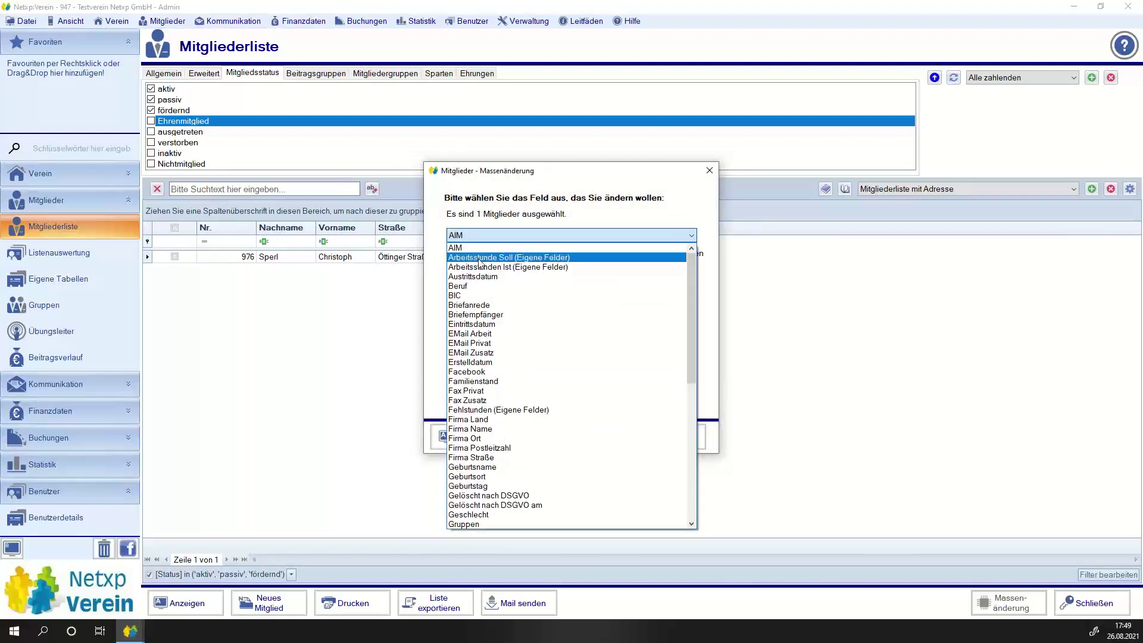
left_click(481, 262)
left_click(467, 358)
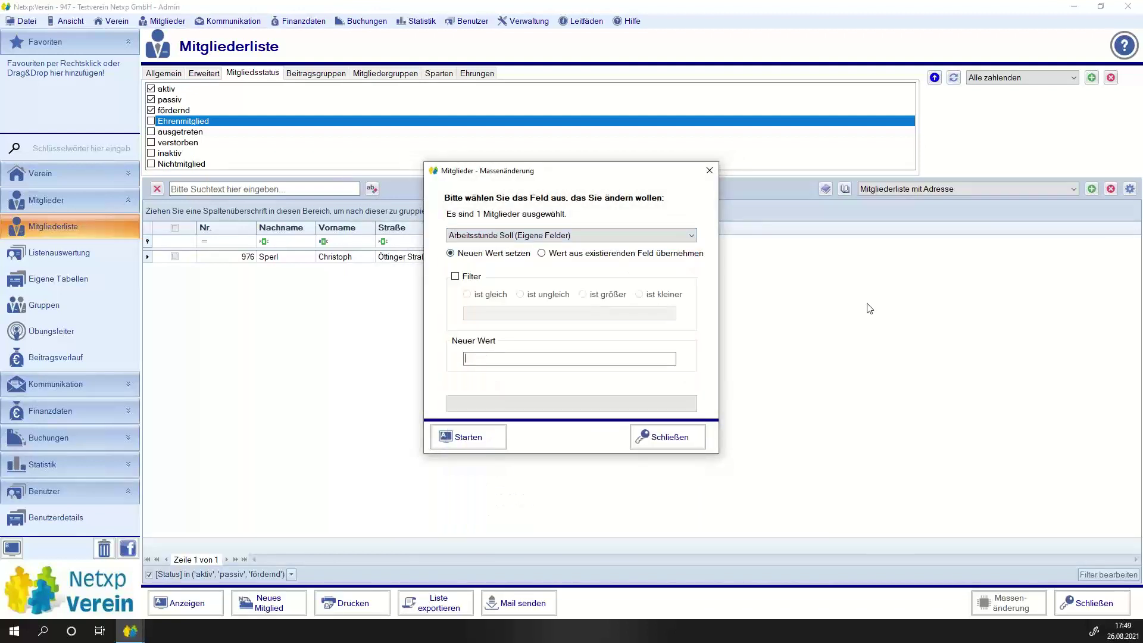
type("5")
left_click(457, 439)
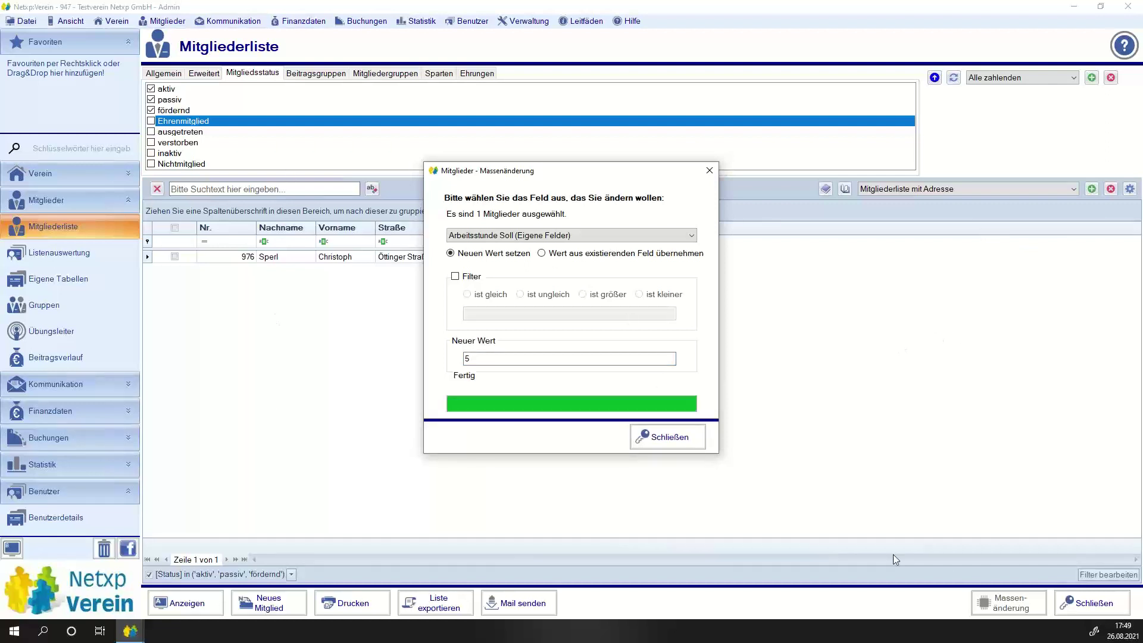
Enter 2 as the member's Arbeitsstunden Ist so Fehlstunden shows 3,00, then open Verein > Beiträge.
left_click(681, 441)
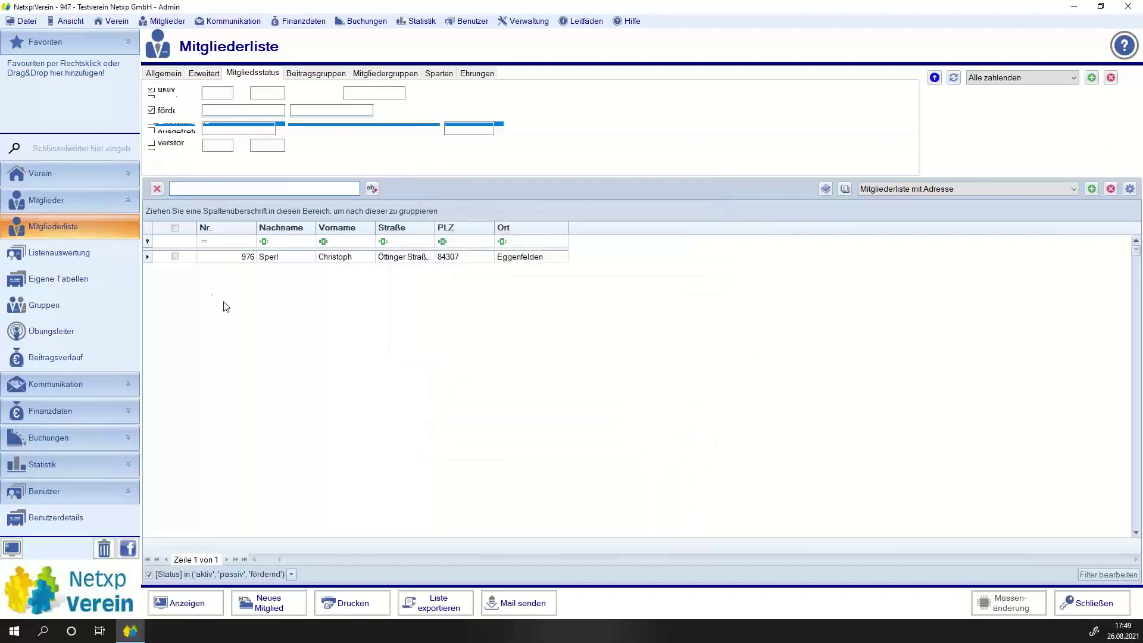
double_click(279, 259)
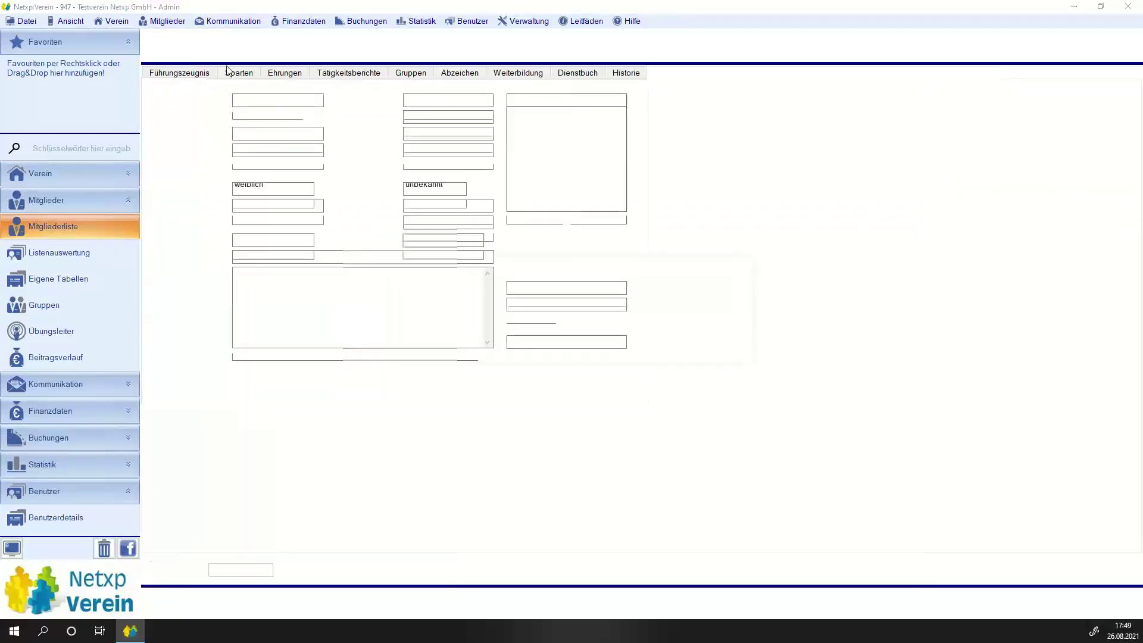
left_click(310, 74)
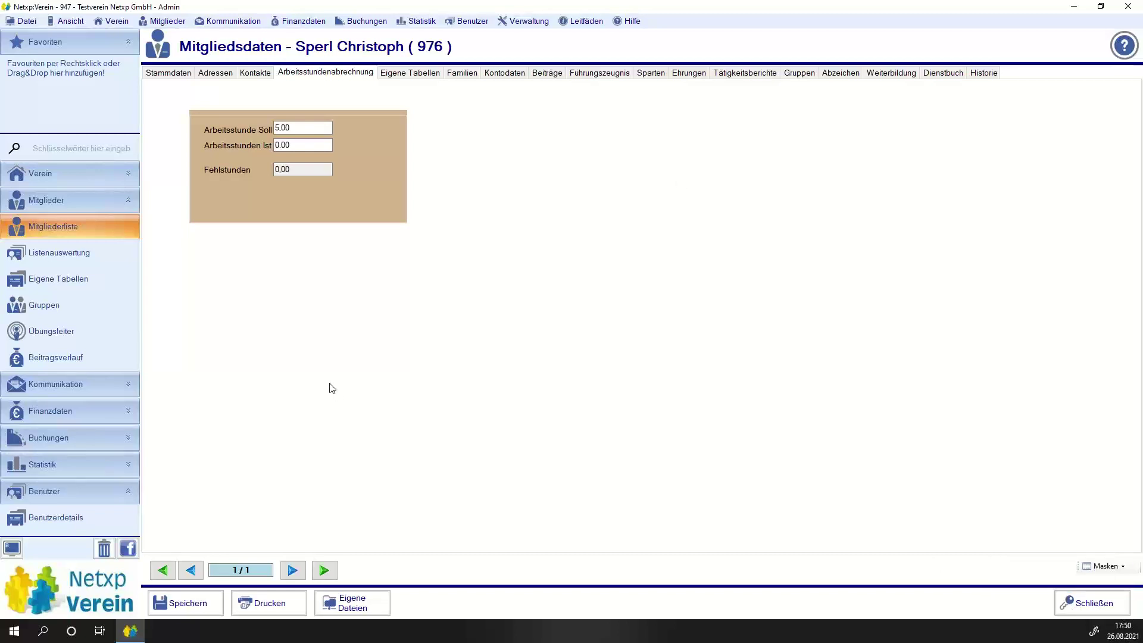
left_click(292, 145)
type("1")
type("2")
key("Tab")
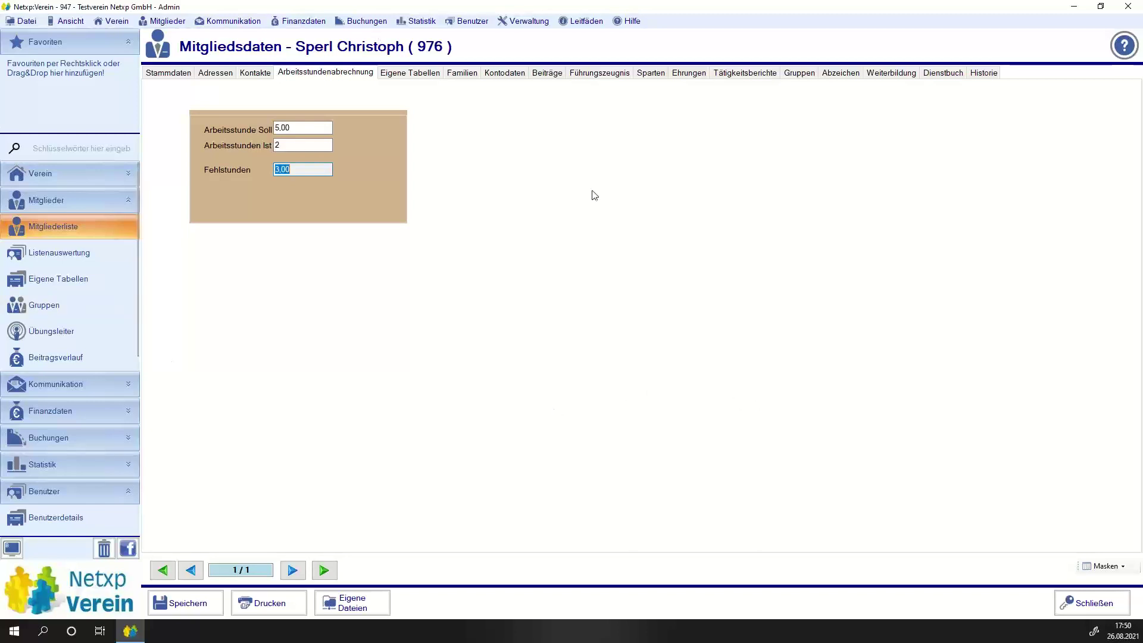
left_click(48, 173)
left_click(43, 226)
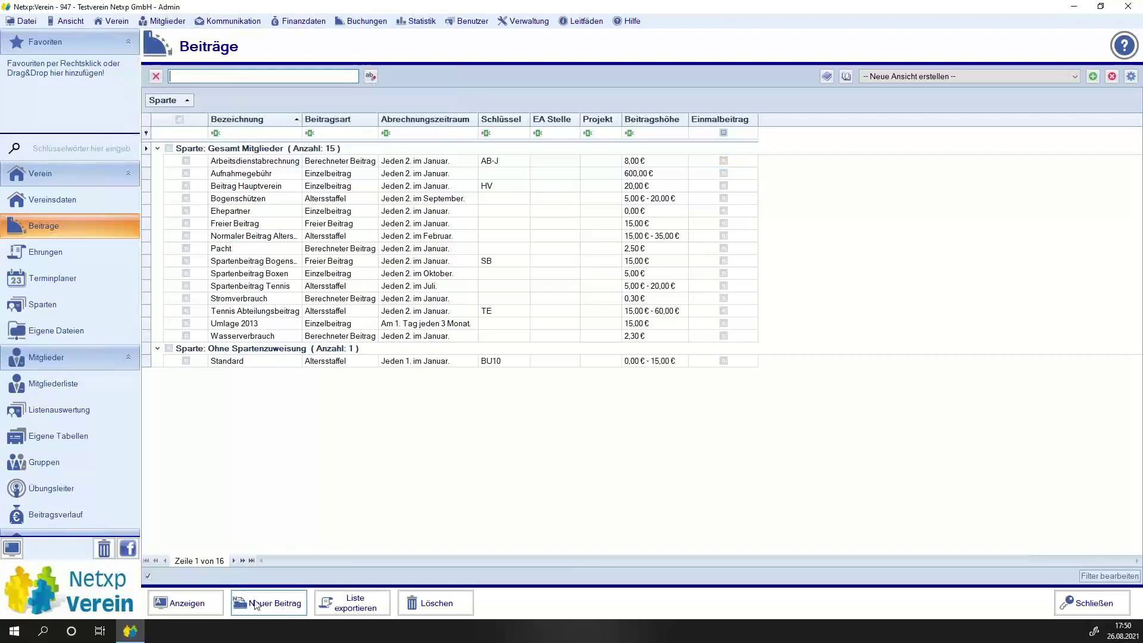
Create a new contribution named 'Fehlende Arbeitsstunden'.
left_click(269, 613)
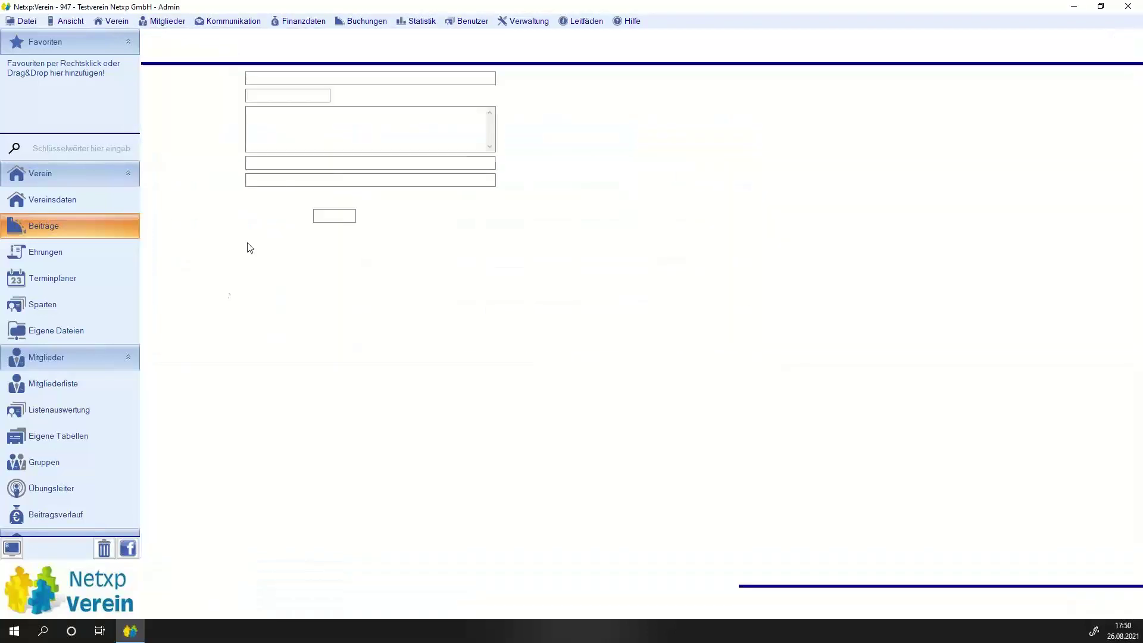
type("A")
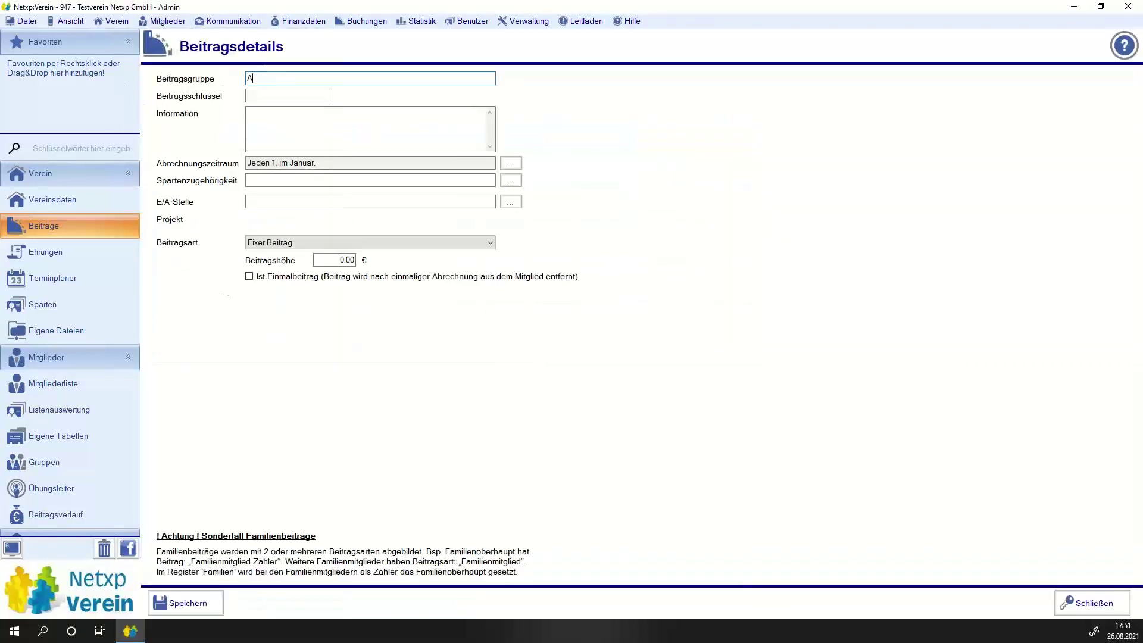
key("BackSpace")
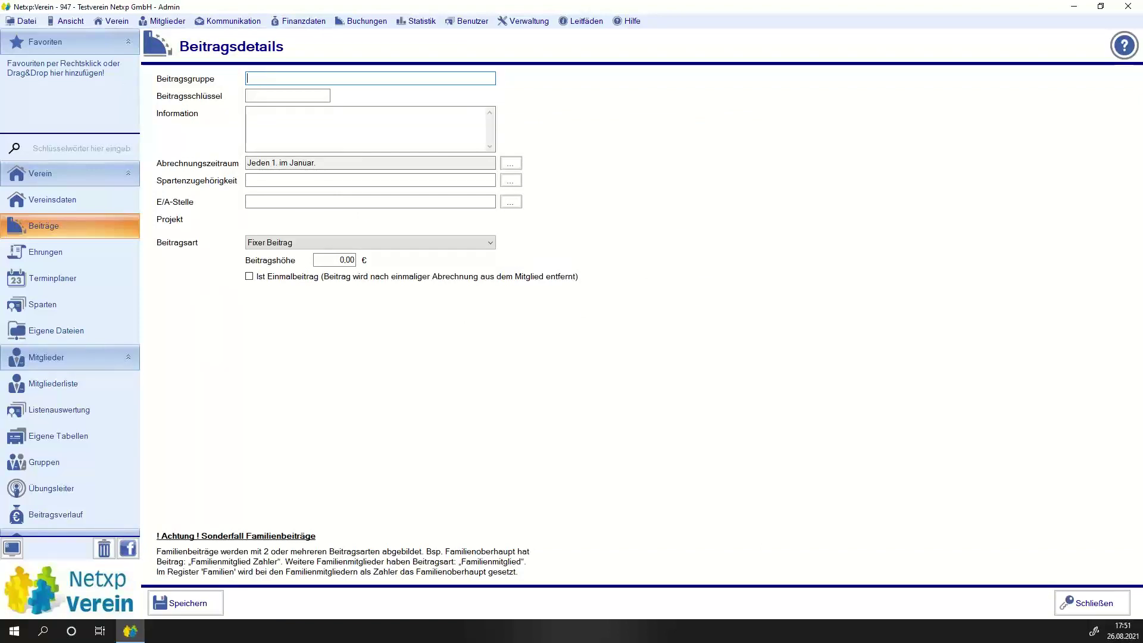
type("Fehlende Arbeitsstunden")
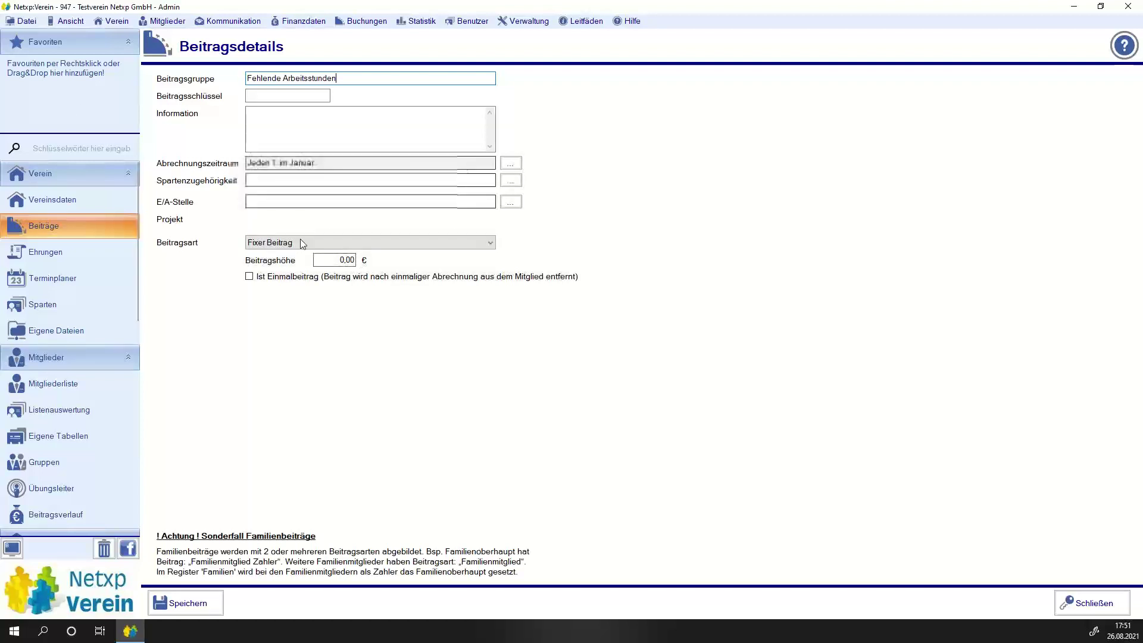
Make it a recurring calculated contribution on Fehlstunden with multiplier 15 and save.
left_click(359, 242)
left_click(291, 284)
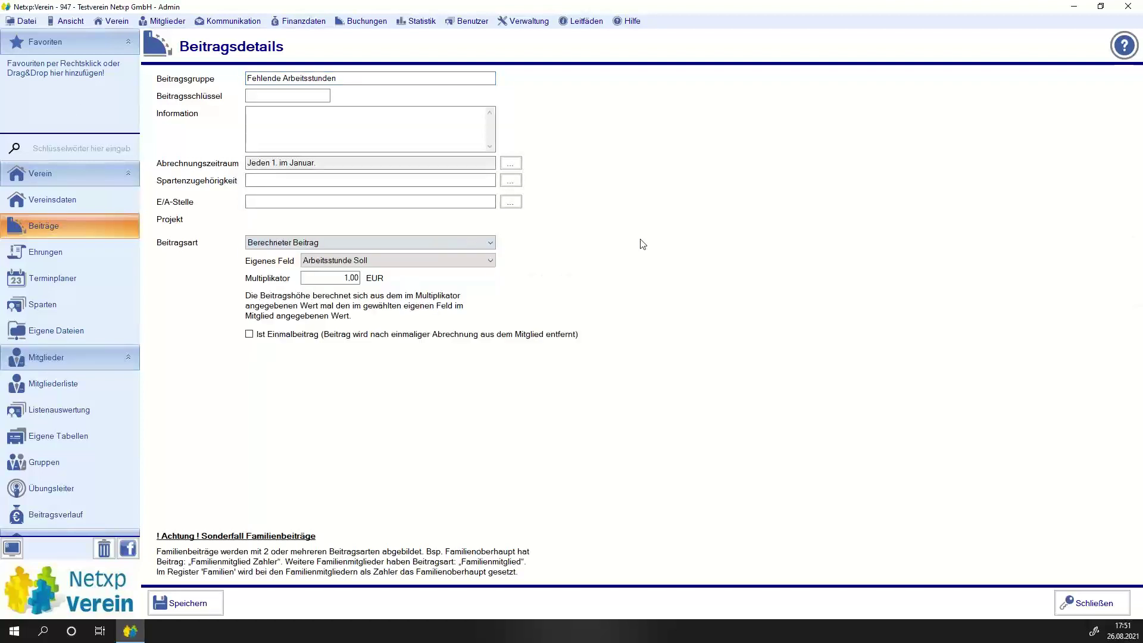
left_click(344, 263)
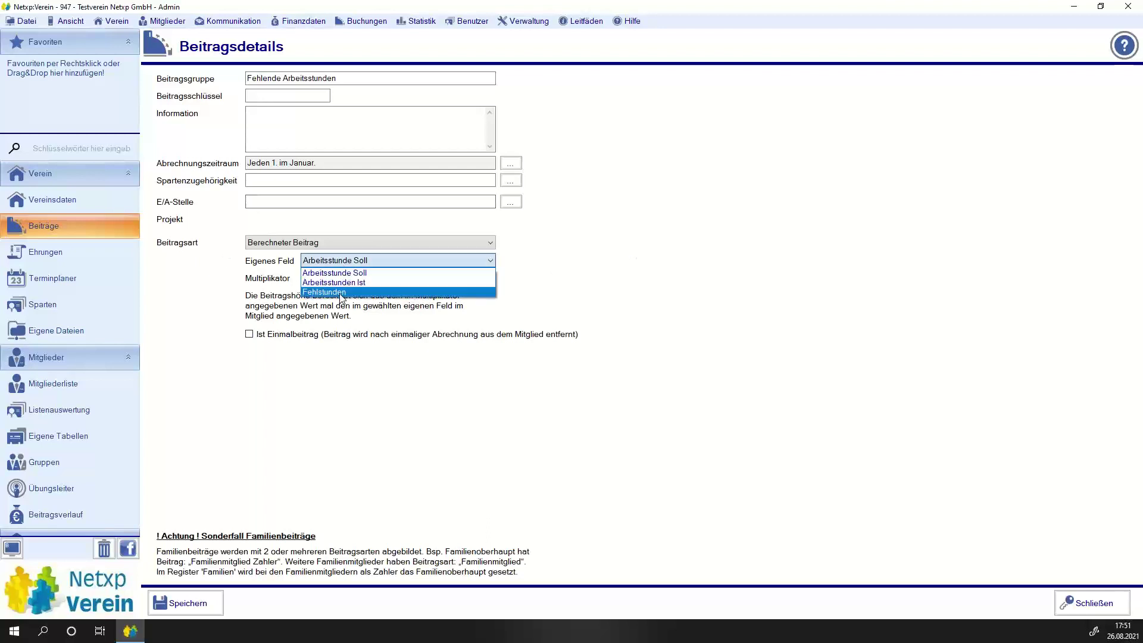
left_click(341, 292)
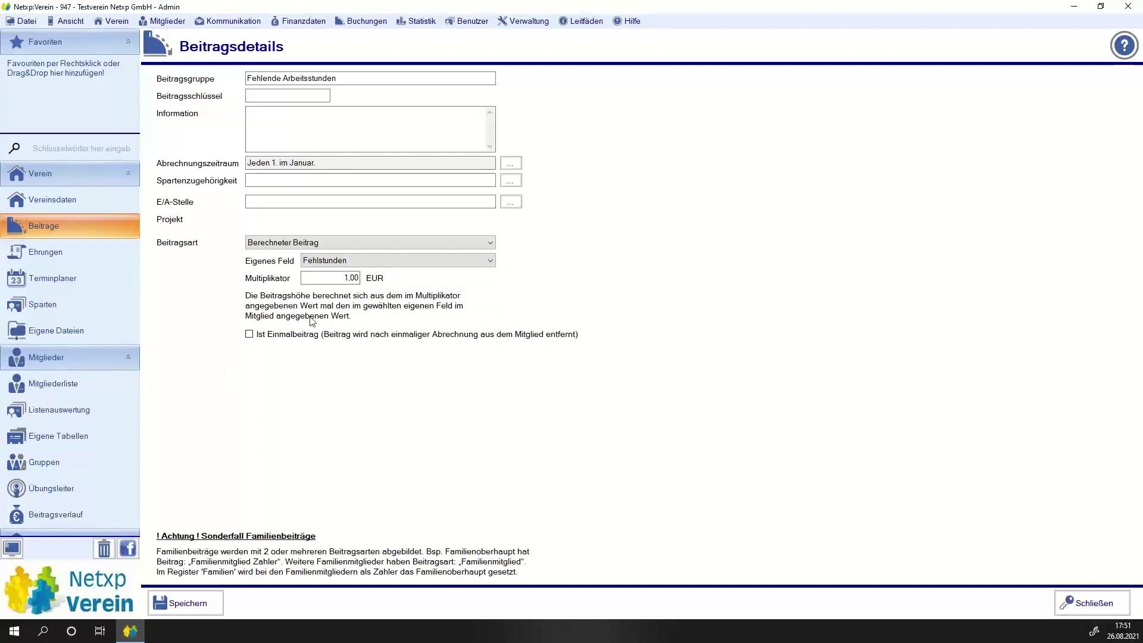
left_click(334, 277)
type("15")
left_click(335, 337)
left_click(268, 334)
left_click(193, 601)
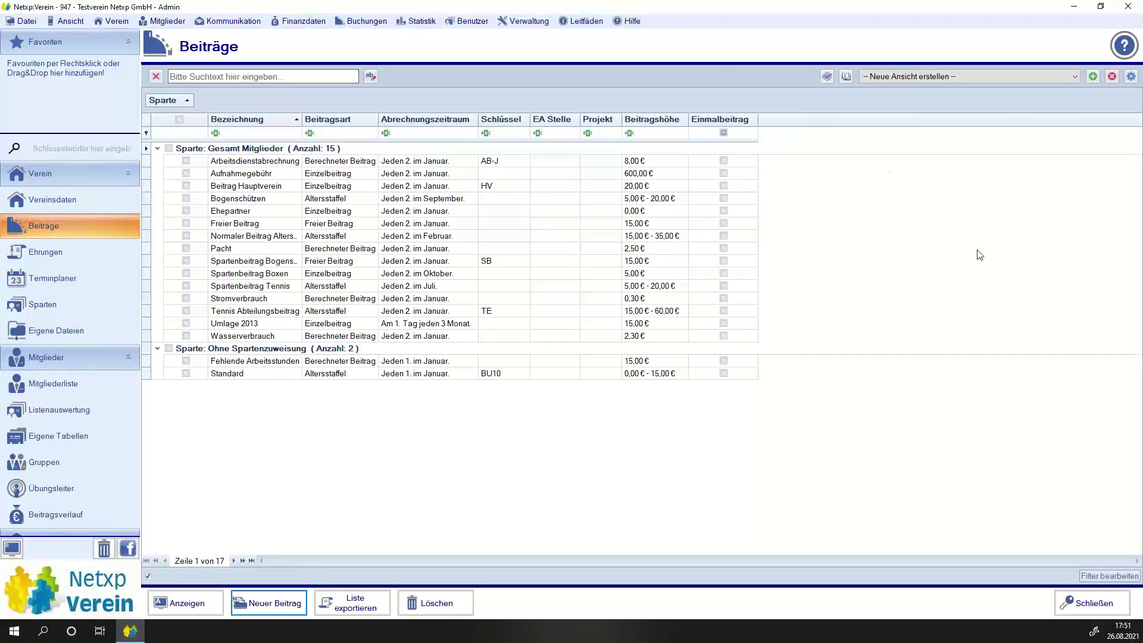
Add Fehlende Arbeitsstunden to the member's Beiträge tab and try saving the member.
left_click(72, 381)
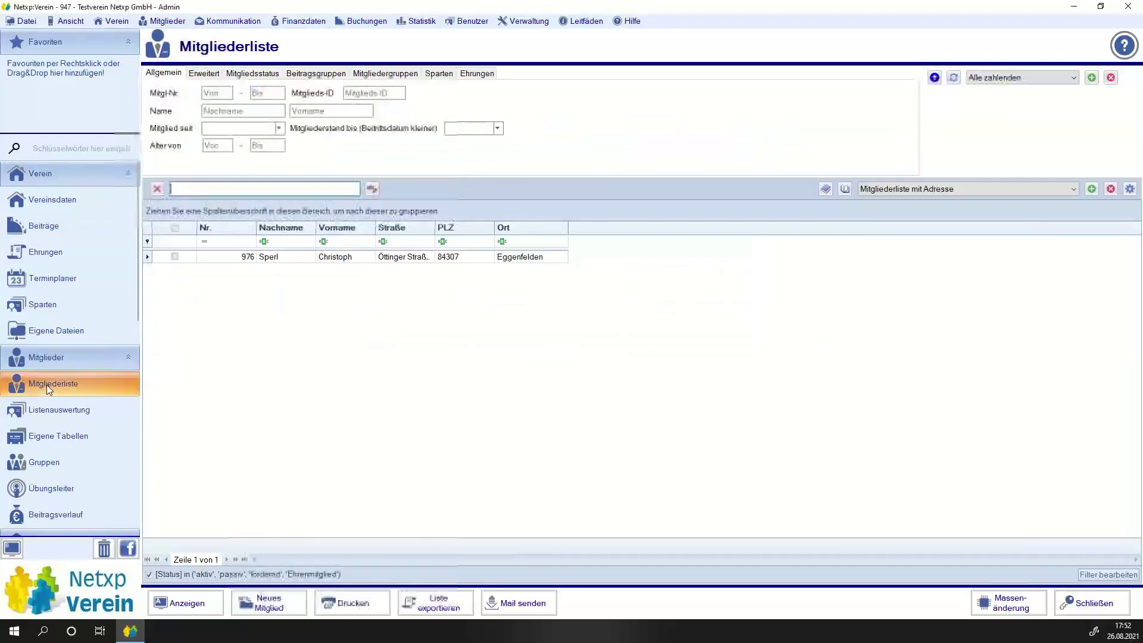
double_click(274, 257)
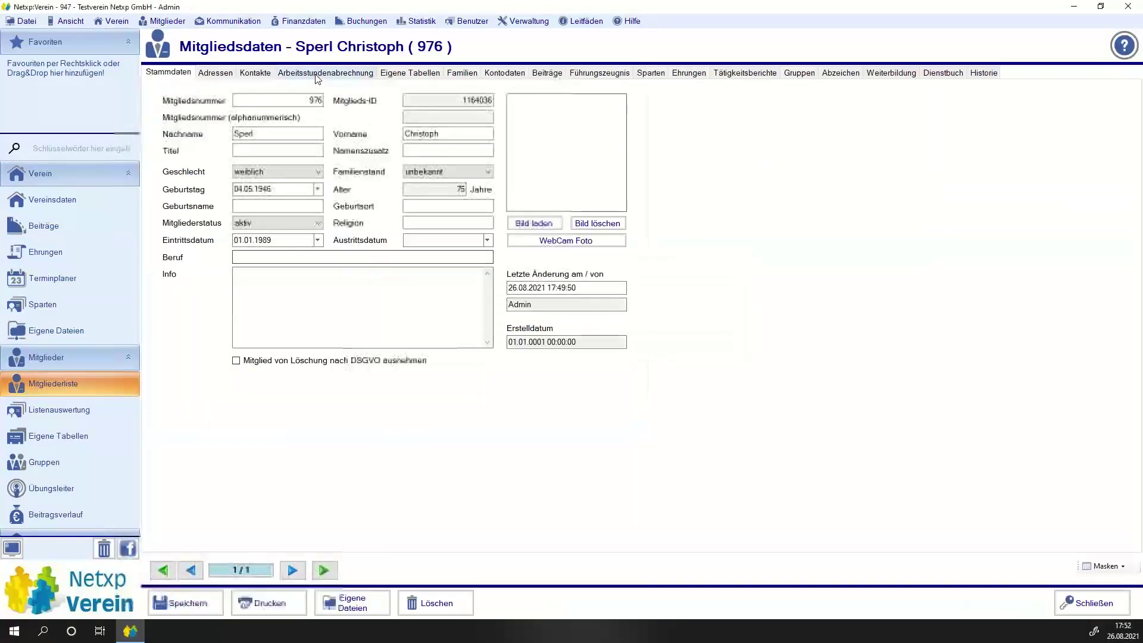
left_click(546, 77)
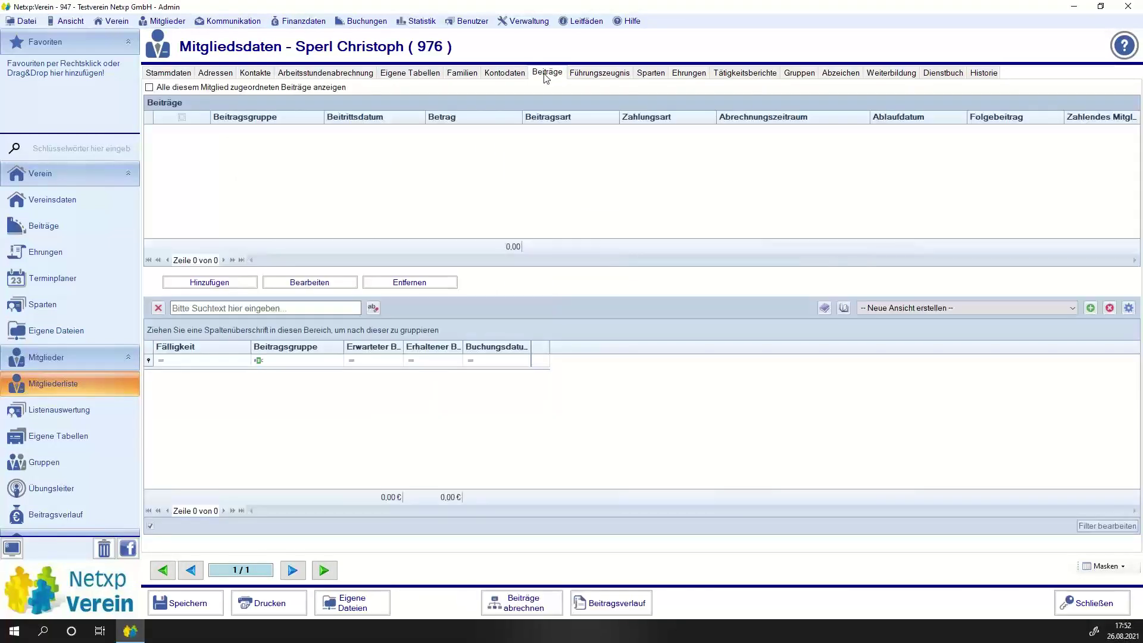
left_click(227, 281)
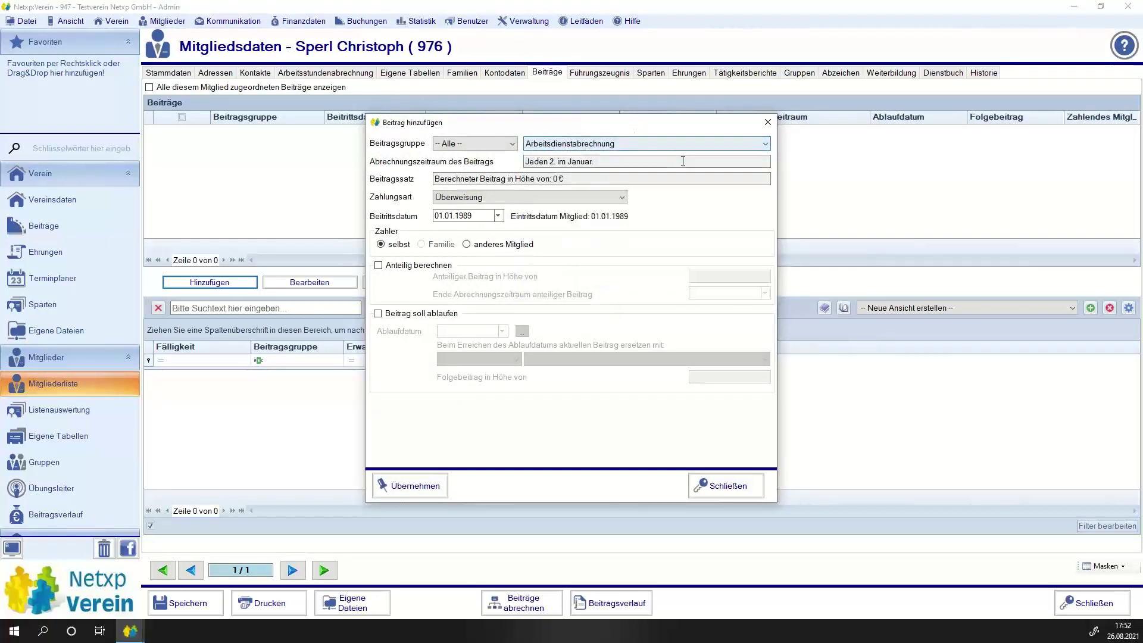
left_click(609, 145)
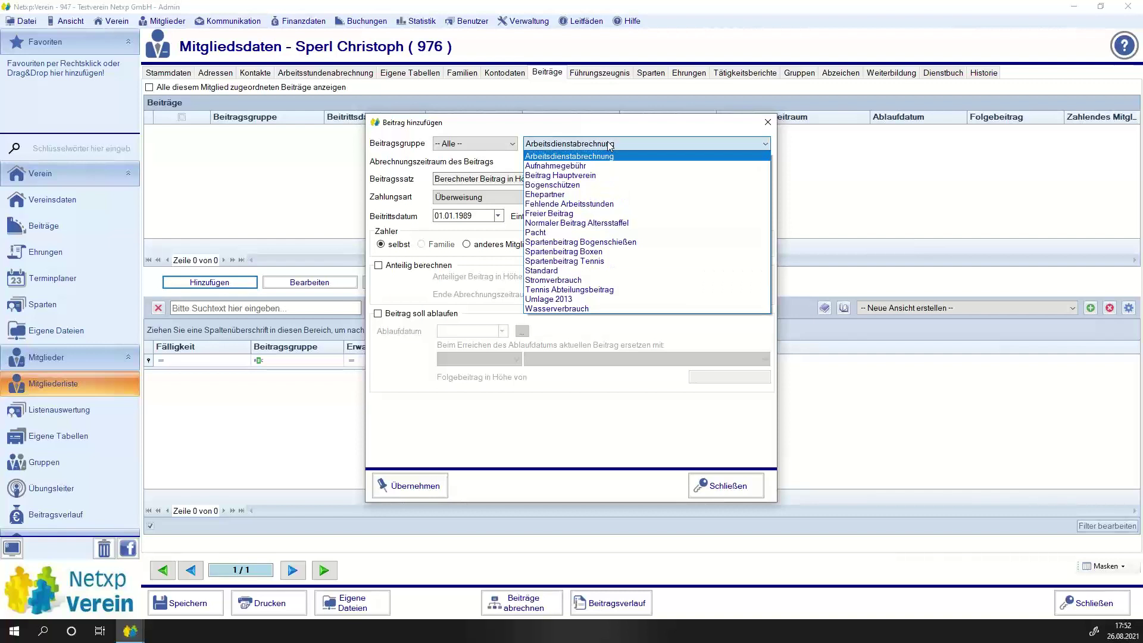
left_click(619, 203)
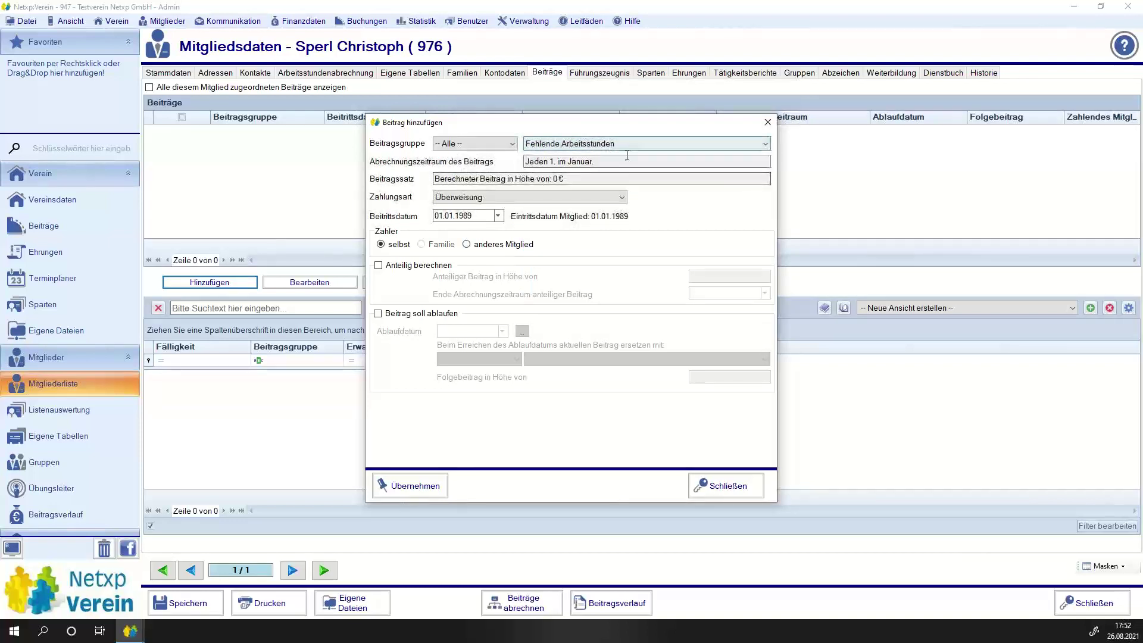
left_click(411, 486)
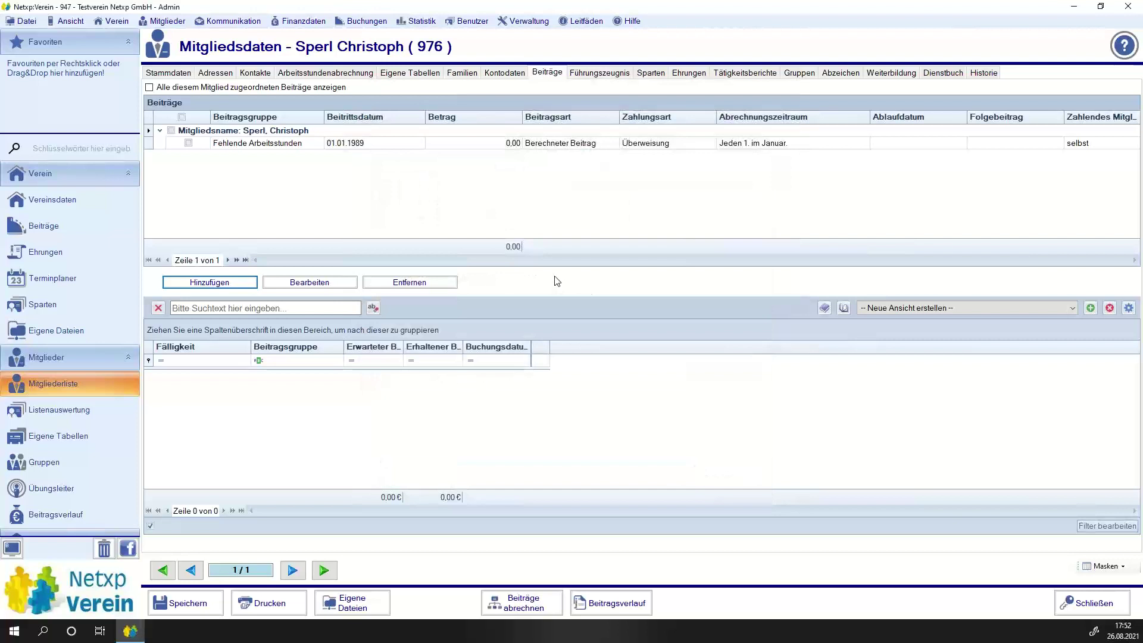
left_click(182, 602)
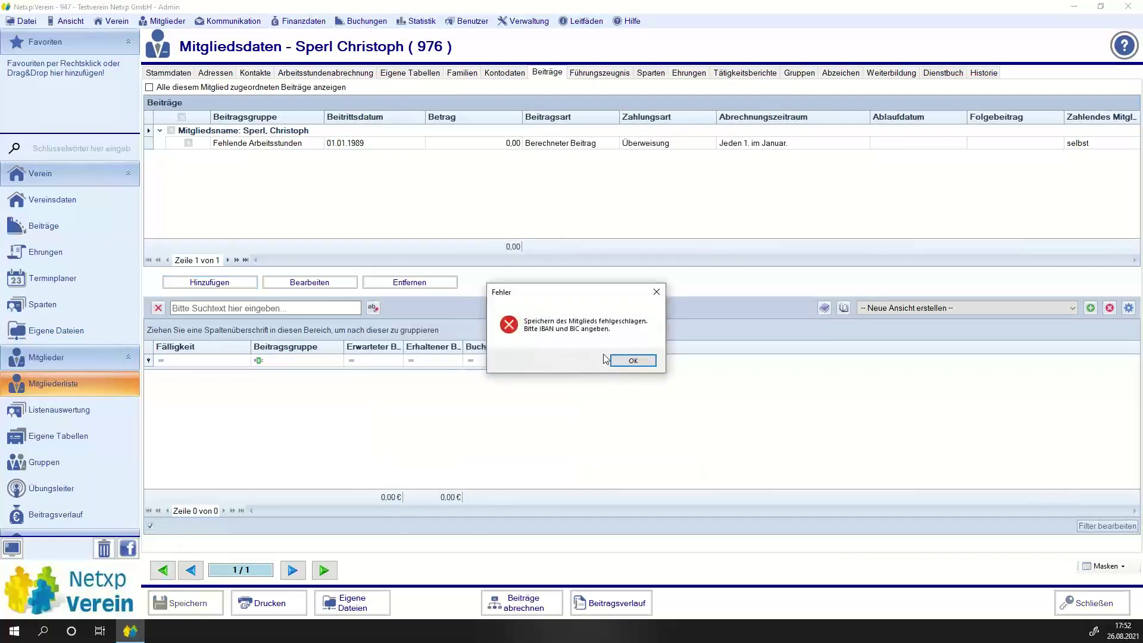
Dismiss the IBAN/BIC error and clear a partial IBAN entry on the Kontodaten tab.
left_click(621, 360)
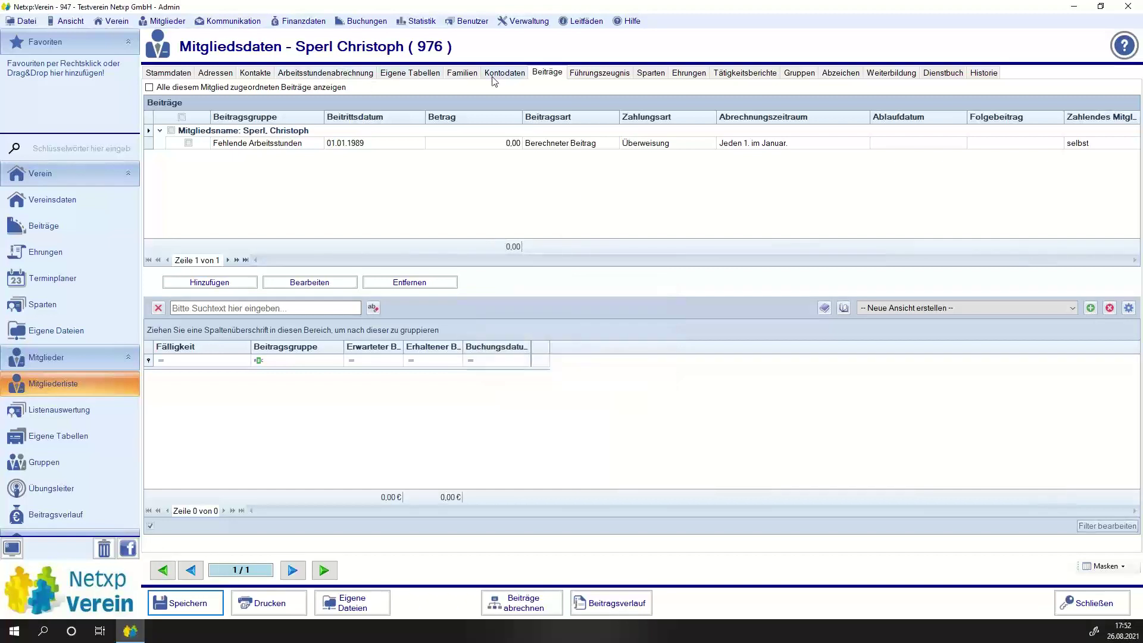
left_click(493, 77)
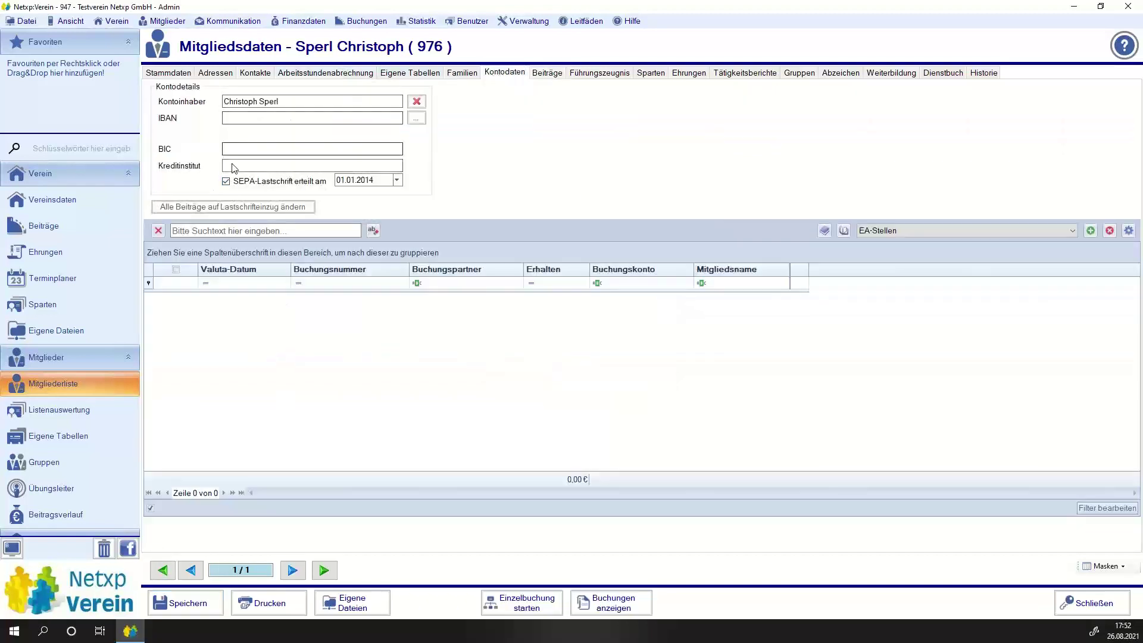
left_click(256, 119)
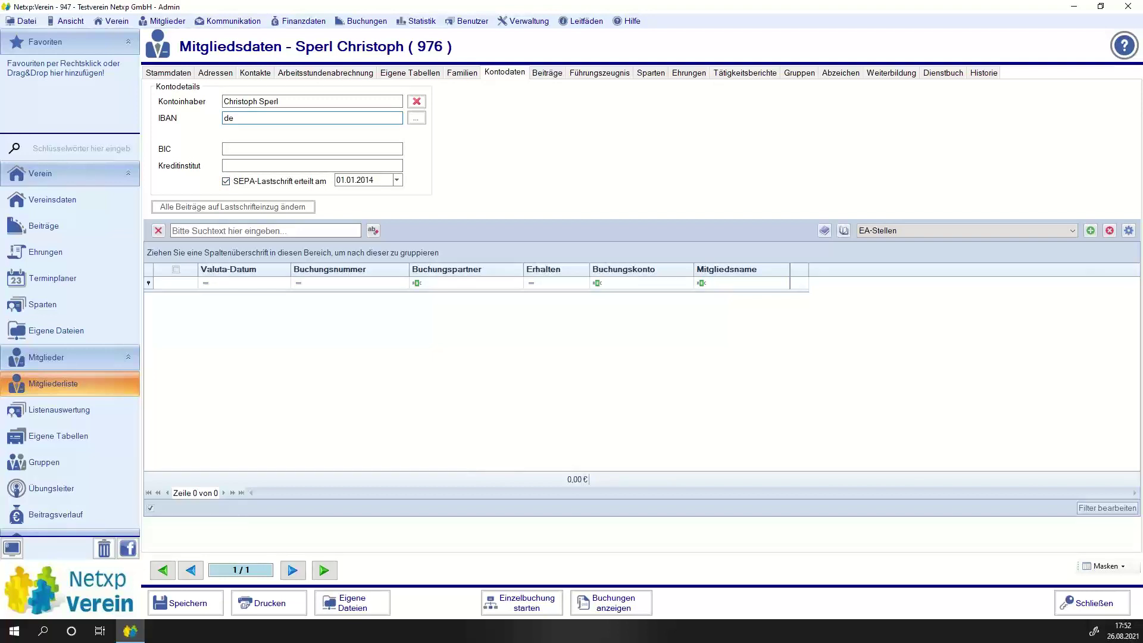
type("de7874351")
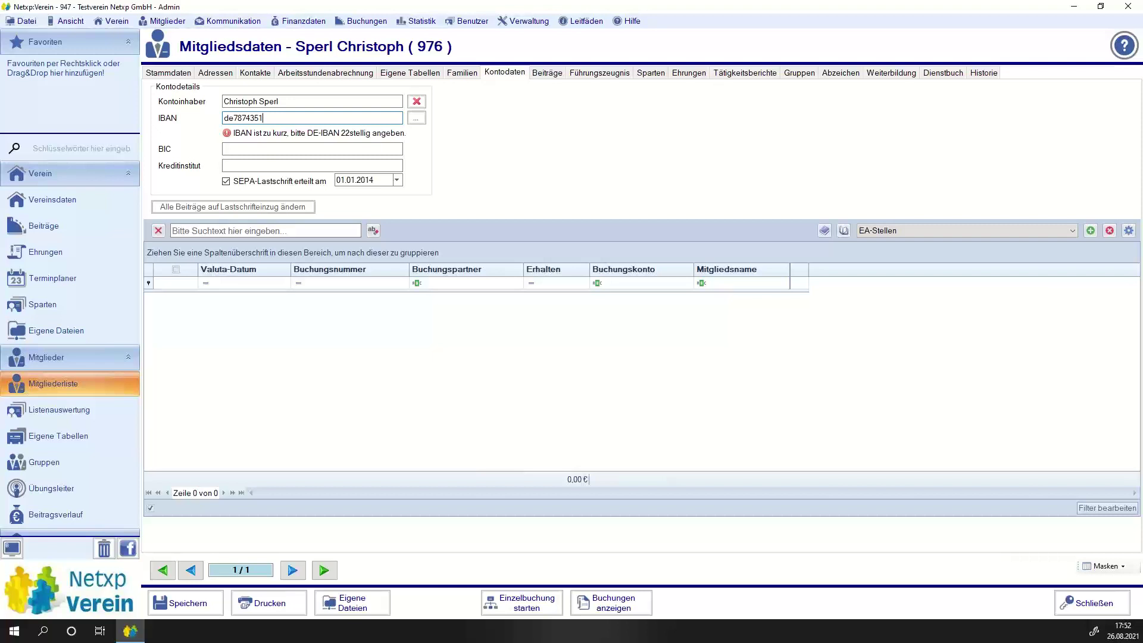
key("ctrl+a")
key("BackSpace")
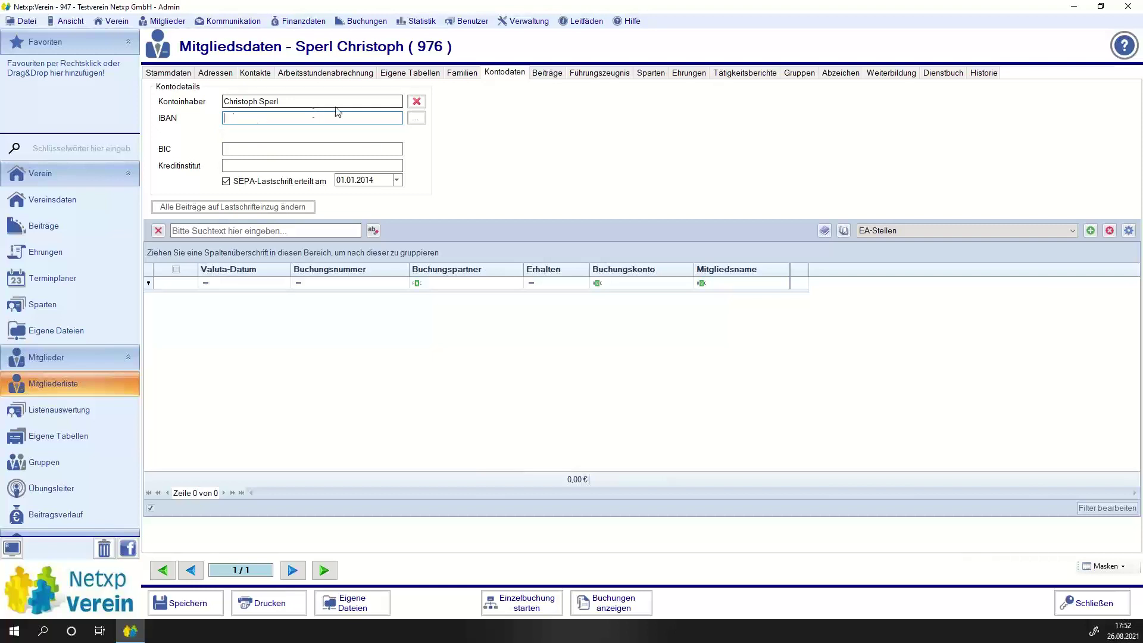
Calculate the IBAN from bank code and account number, apply it, and save the member.
left_click(416, 118)
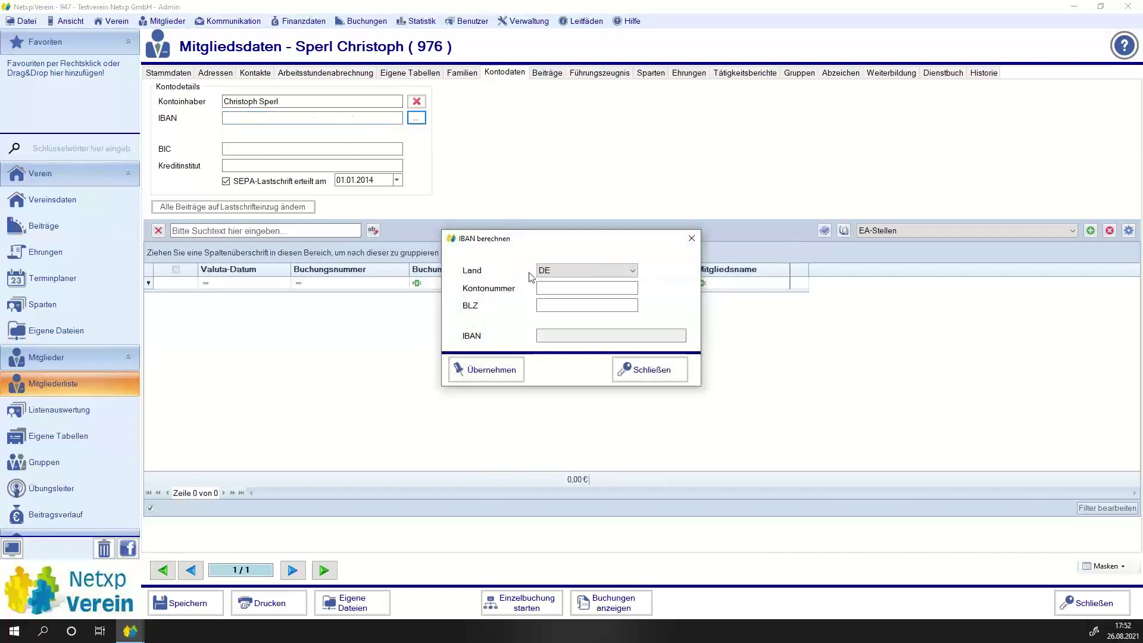
left_click(556, 305)
left_click(546, 290)
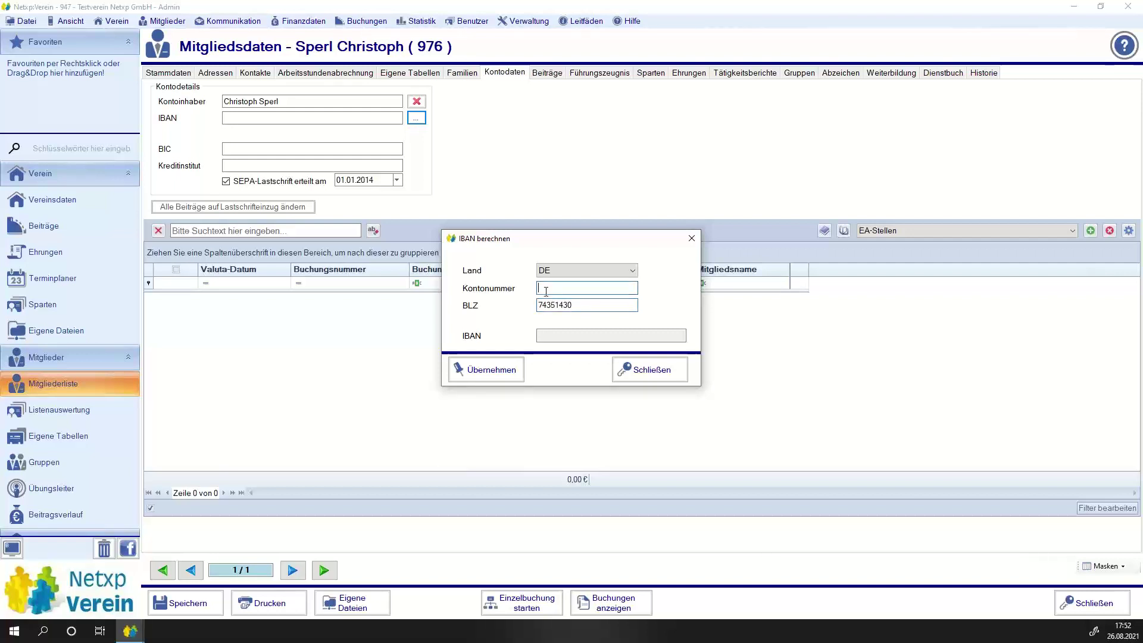
left_click(476, 370)
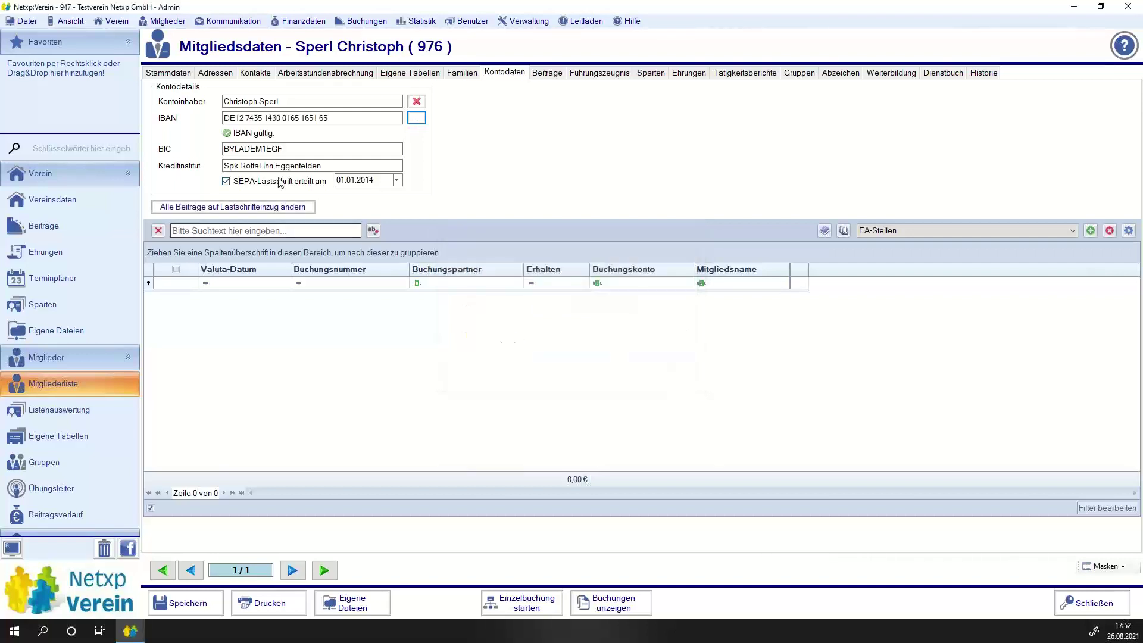
left_click(186, 602)
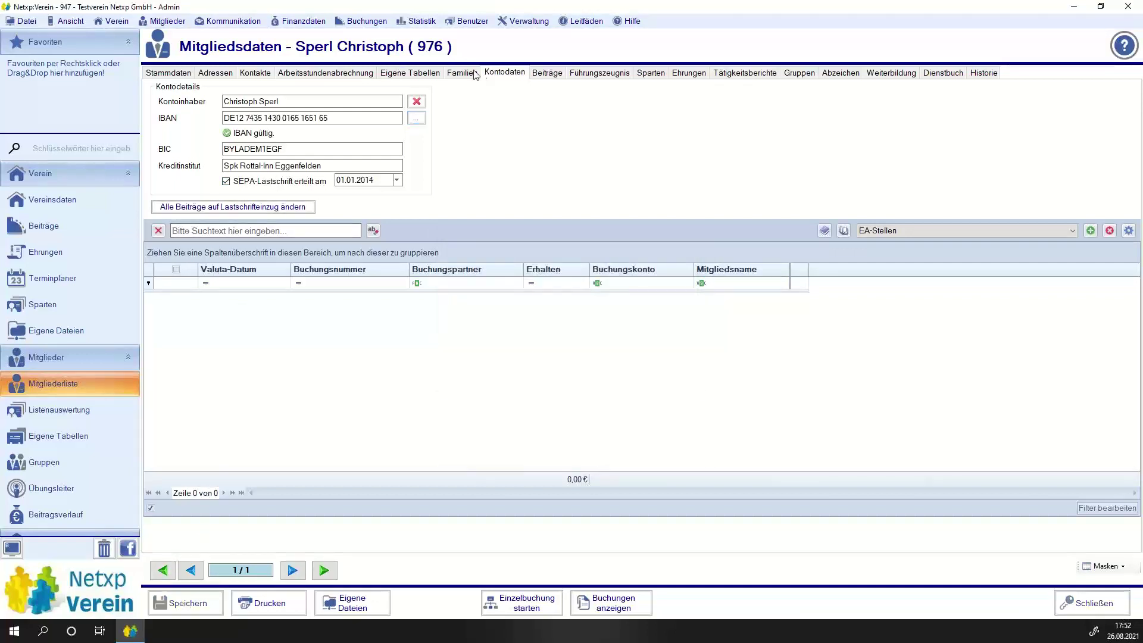
left_click(547, 72)
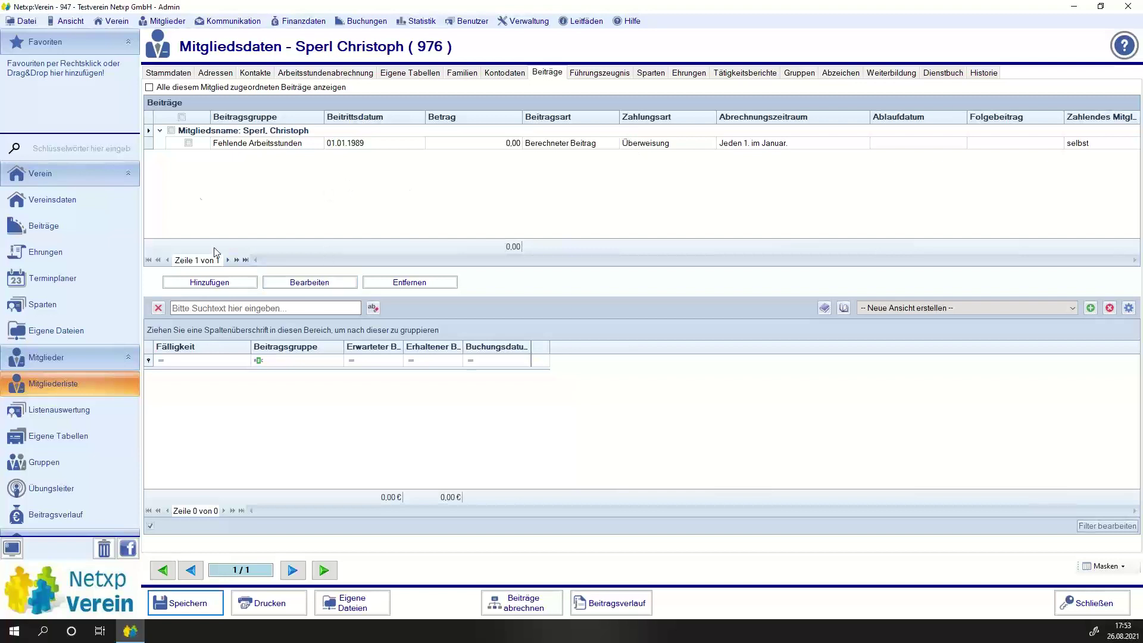
Set the Fehlende Arbeitsstunden contribution's Zahlungsart to Lastschrift and save the member.
left_click(188, 143)
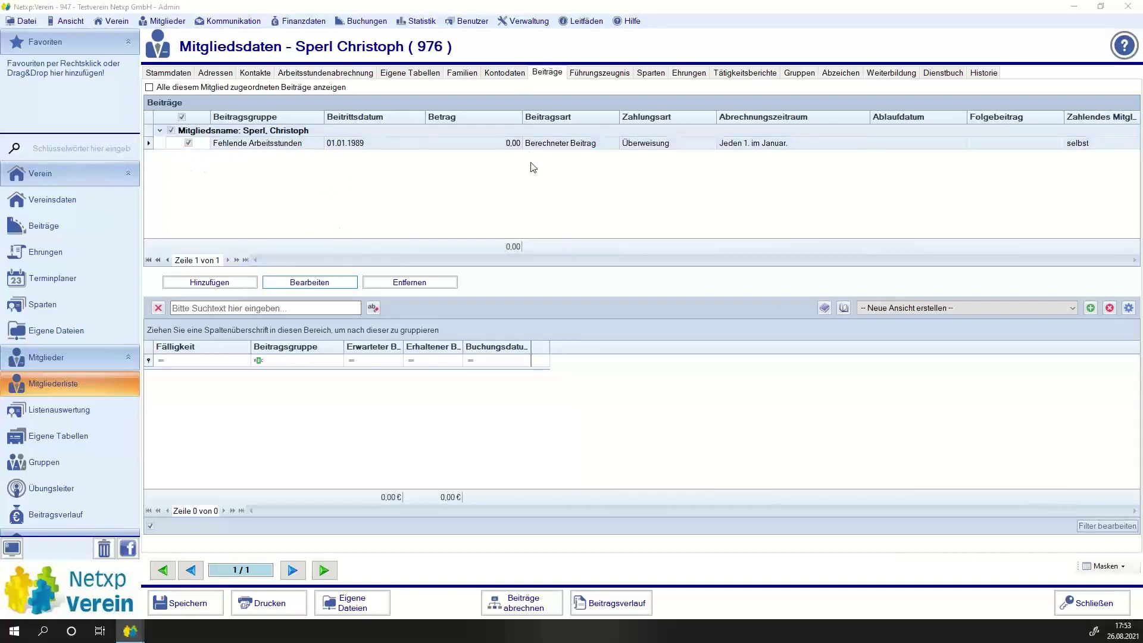
double_click(527, 165)
left_click(514, 198)
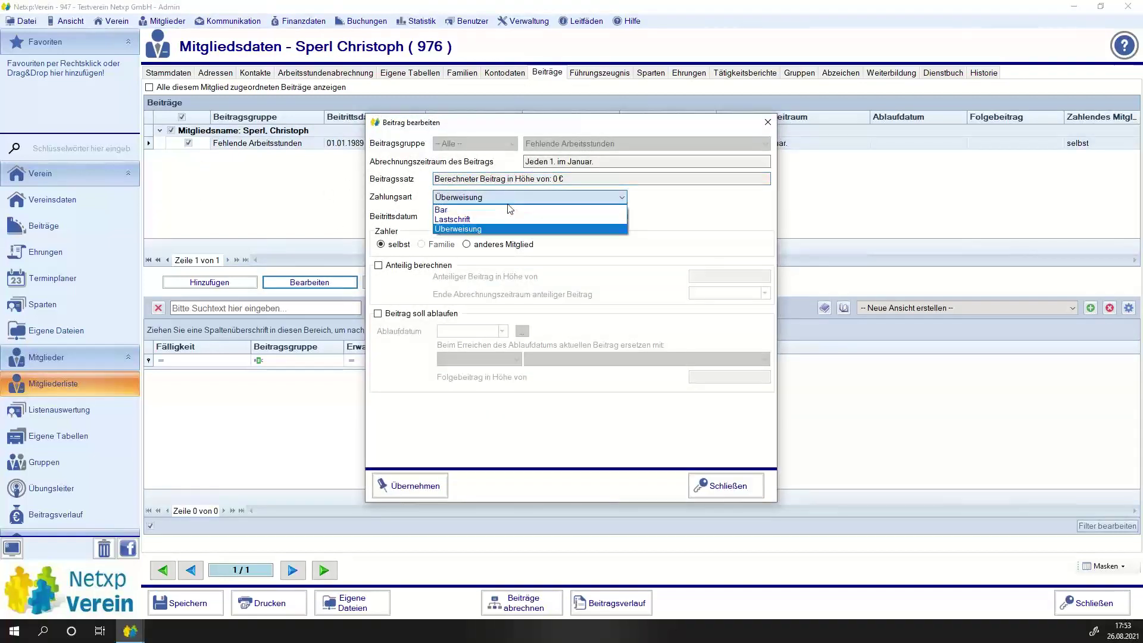
left_click(476, 219)
left_click(392, 487)
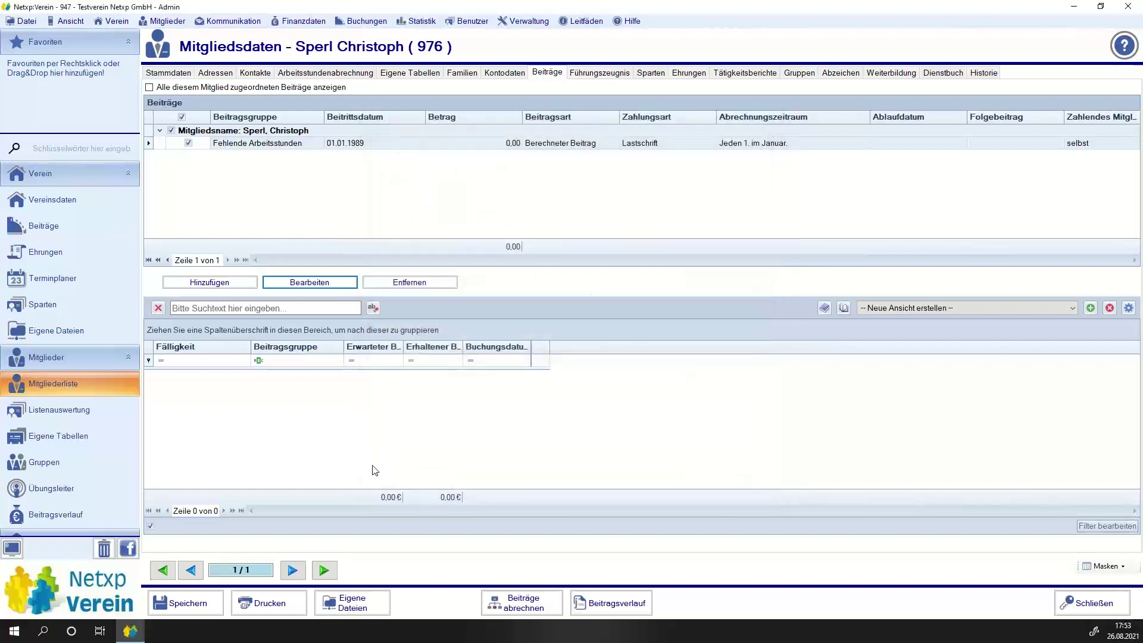
key("ctrl+s")
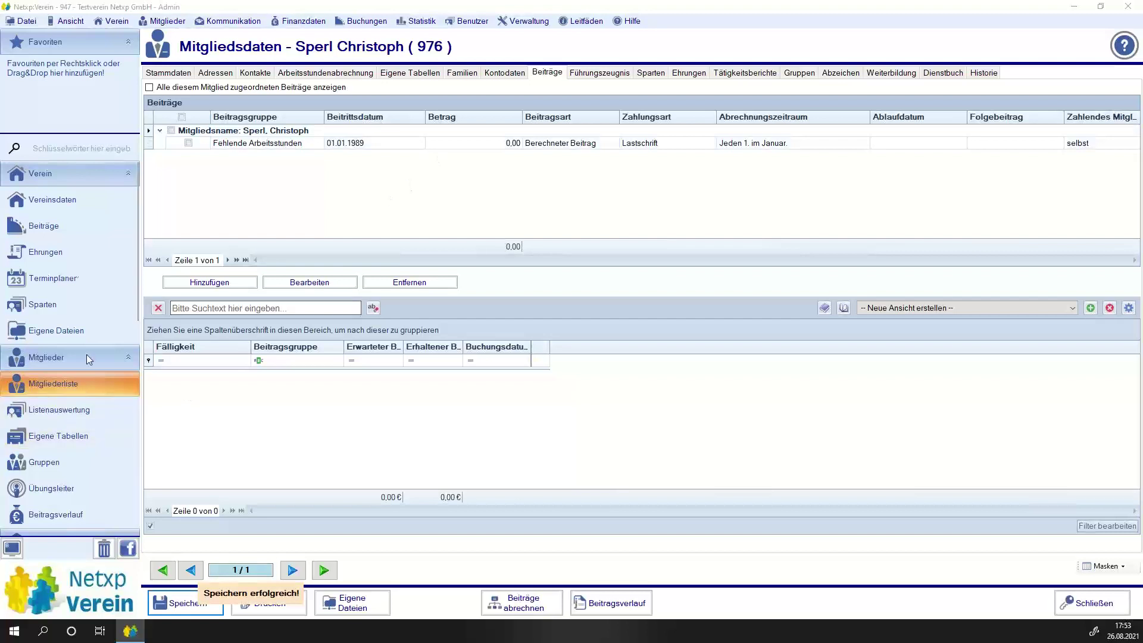
Change Arbeitsstunden Ist to 3 and save, leaving 2,00 Fehlstunden.
left_click(348, 72)
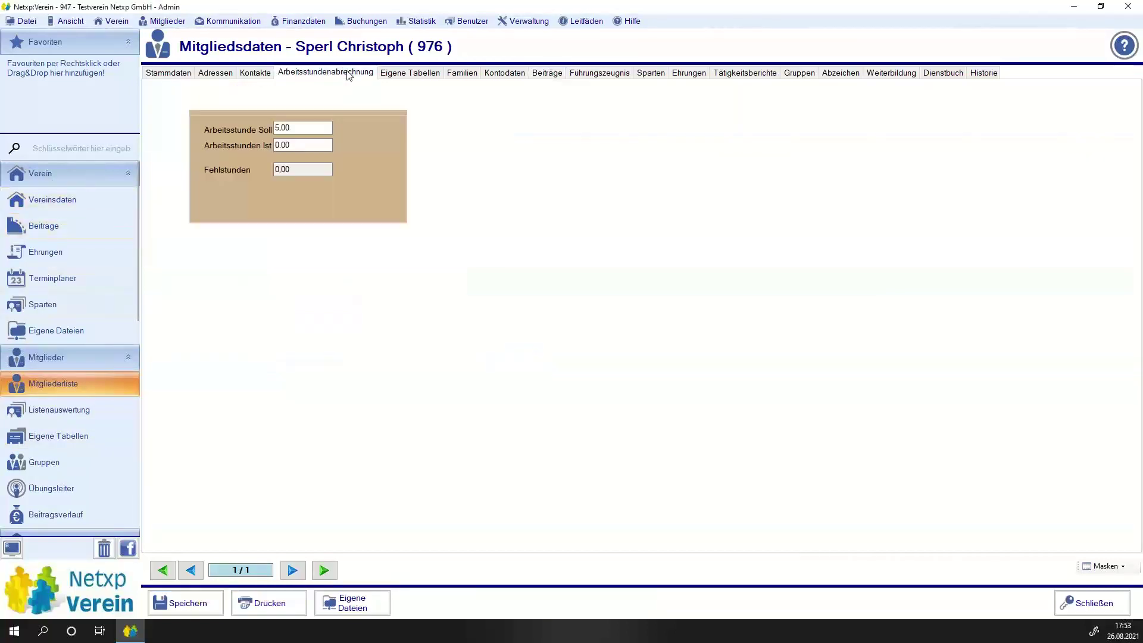
left_click(319, 145)
double_click(284, 150)
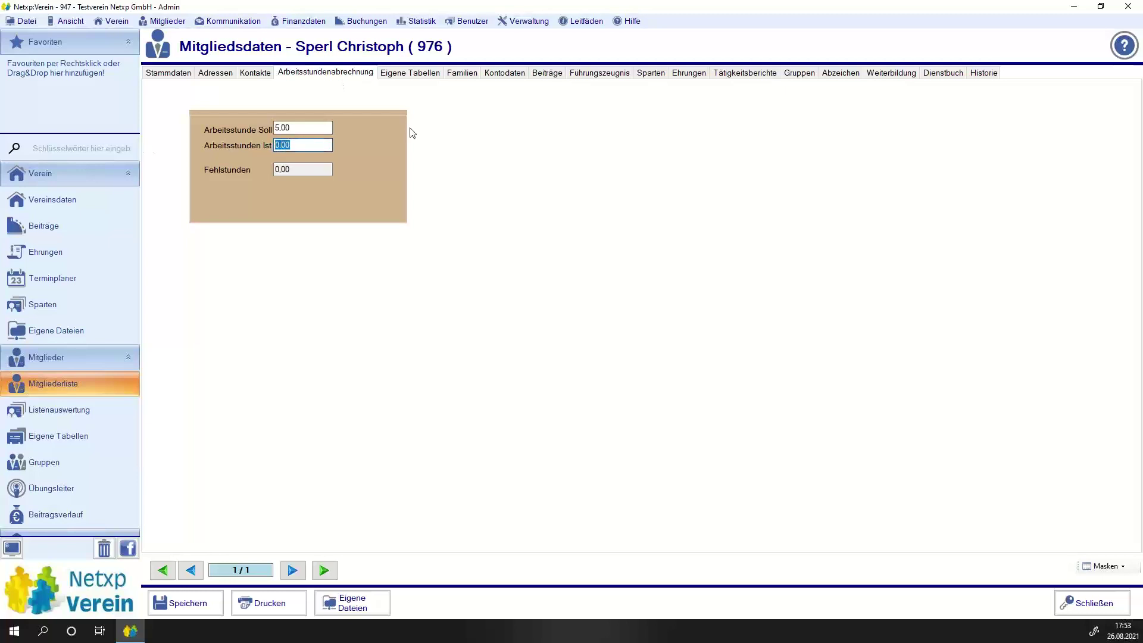
type("3")
left_click(189, 603)
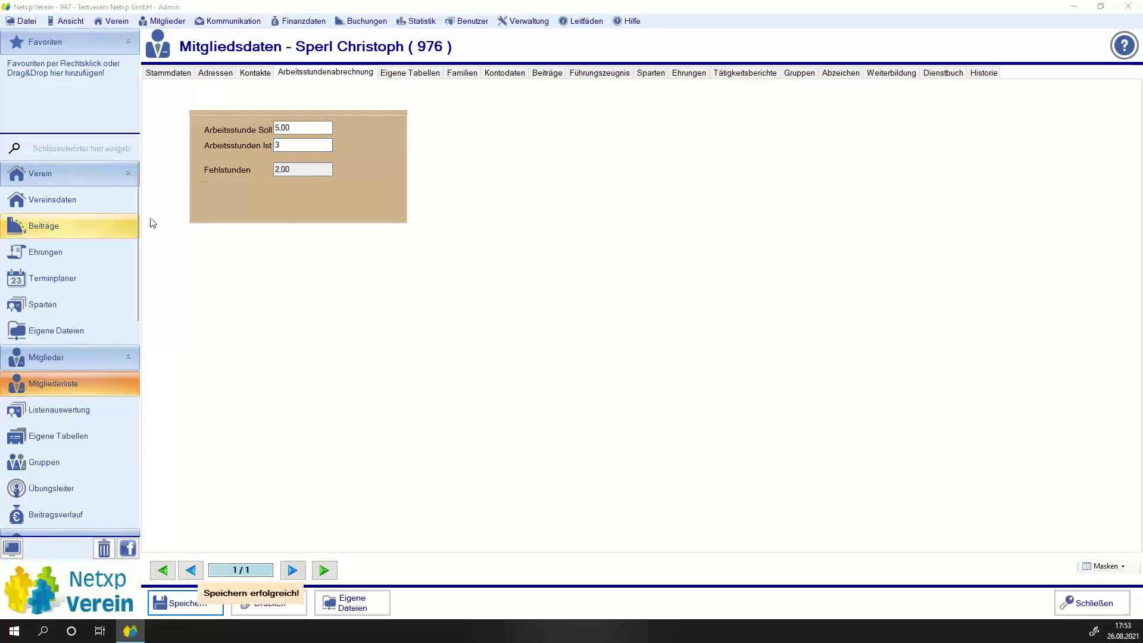
left_click(547, 73)
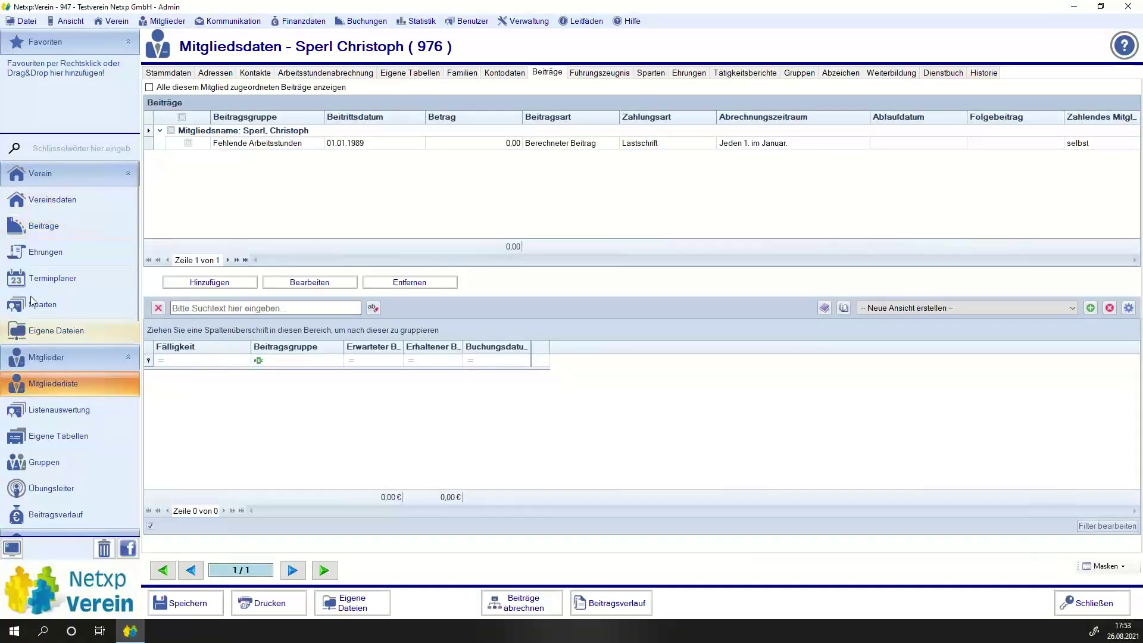
Start a Massenbuchung named 'Arbeitsstunden' and advance to step 2.
scroll(33, 301, "down", 10)
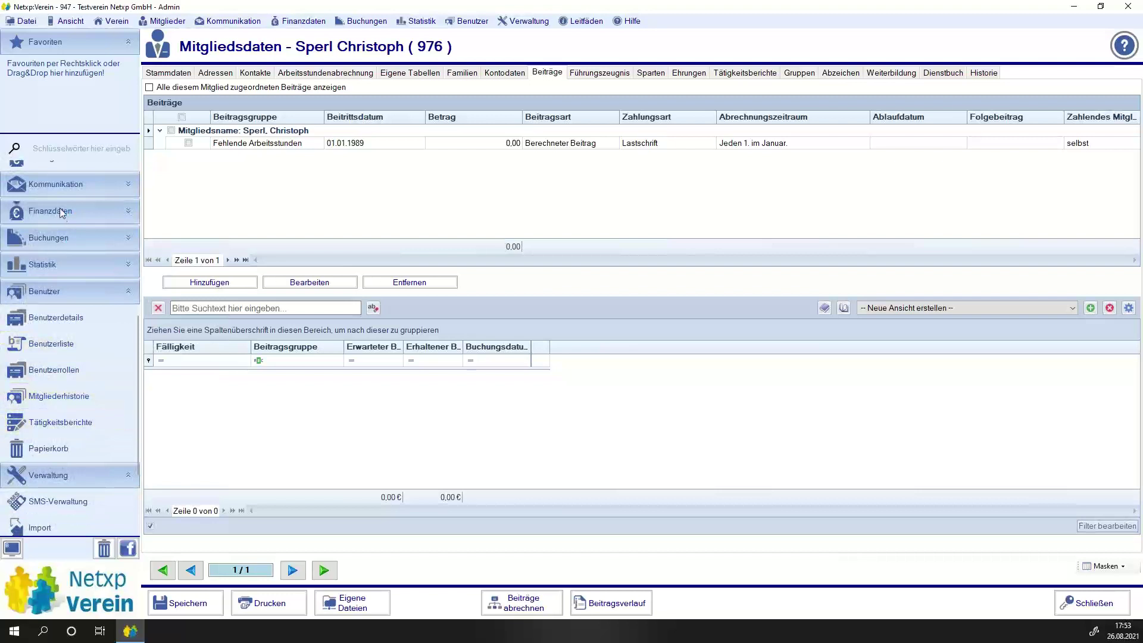
left_click(46, 240)
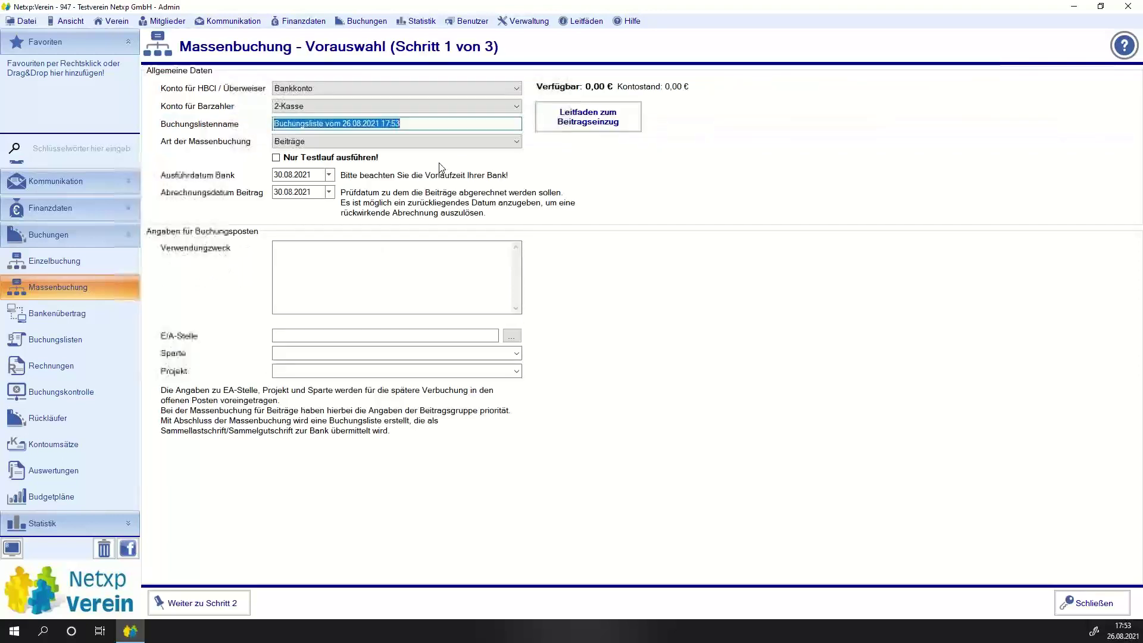
type("Arb")
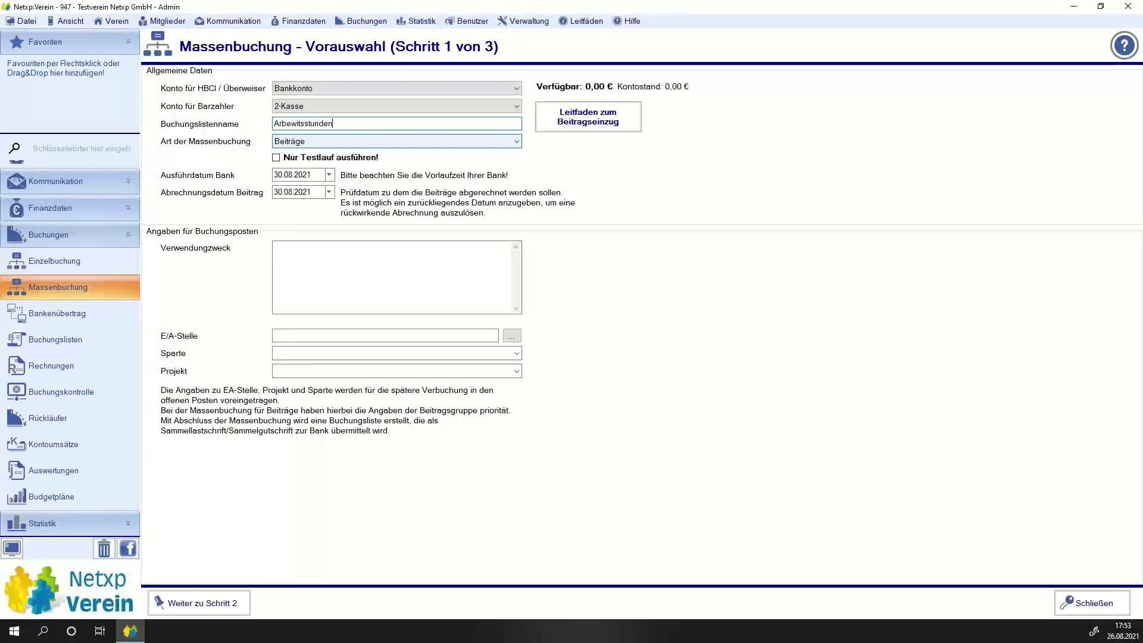
type("ewitsstunden")
key("Left")
key("Left")
key("Left")
key("Left")
key("Left")
key("Left")
key("Left")
key("Left")
key("Left")
key("Left")
key("BackSpace")
left_click(312, 266)
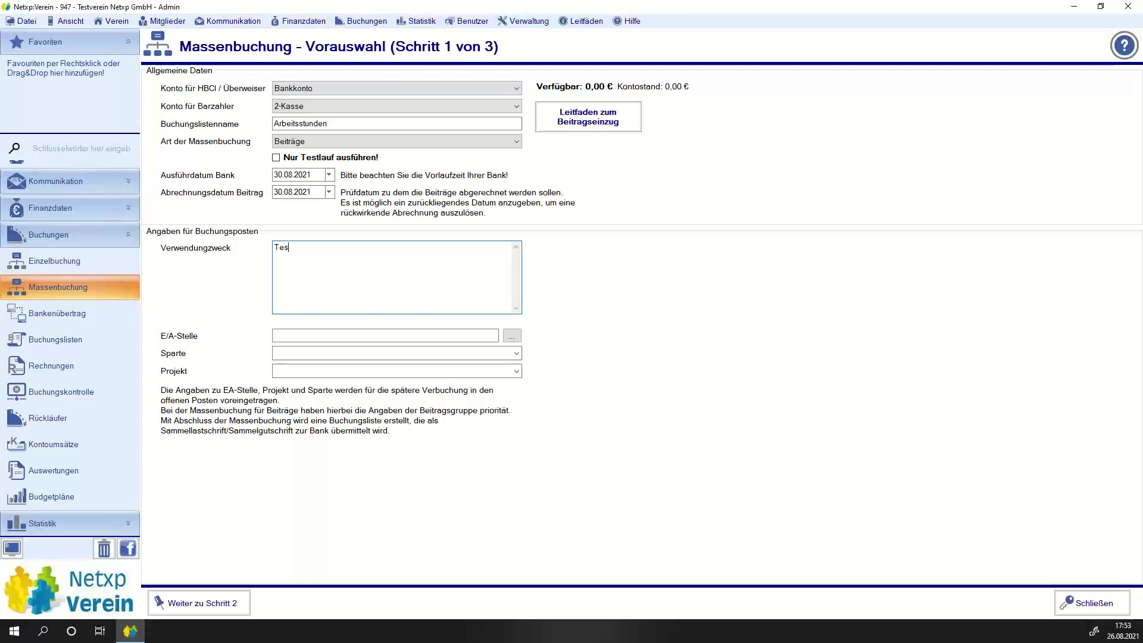
left_click(196, 603)
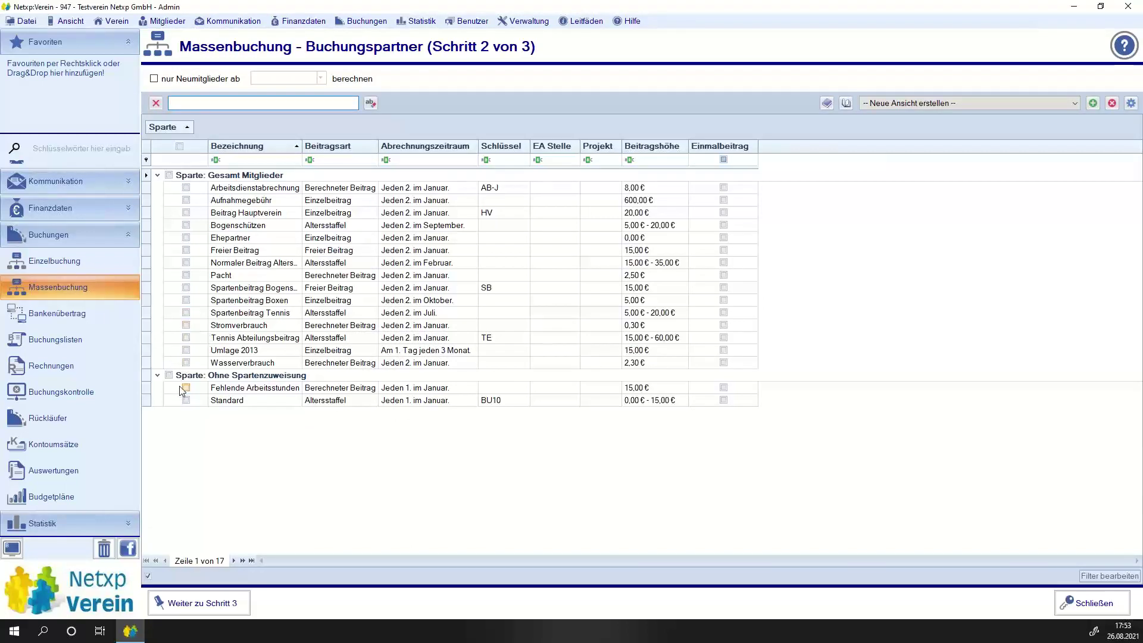
Bill only Fehlende Arbeitsstunden, yielding one Bankeinzug booking of 30,00 € in step 3.
left_click(184, 387)
left_click(168, 612)
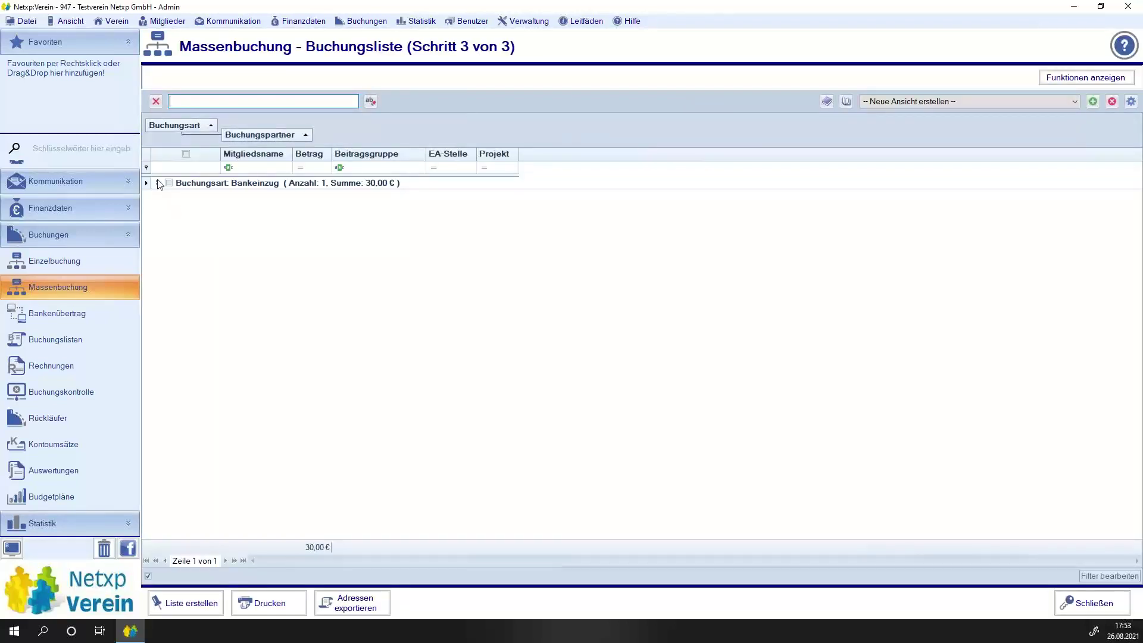
left_click(157, 182)
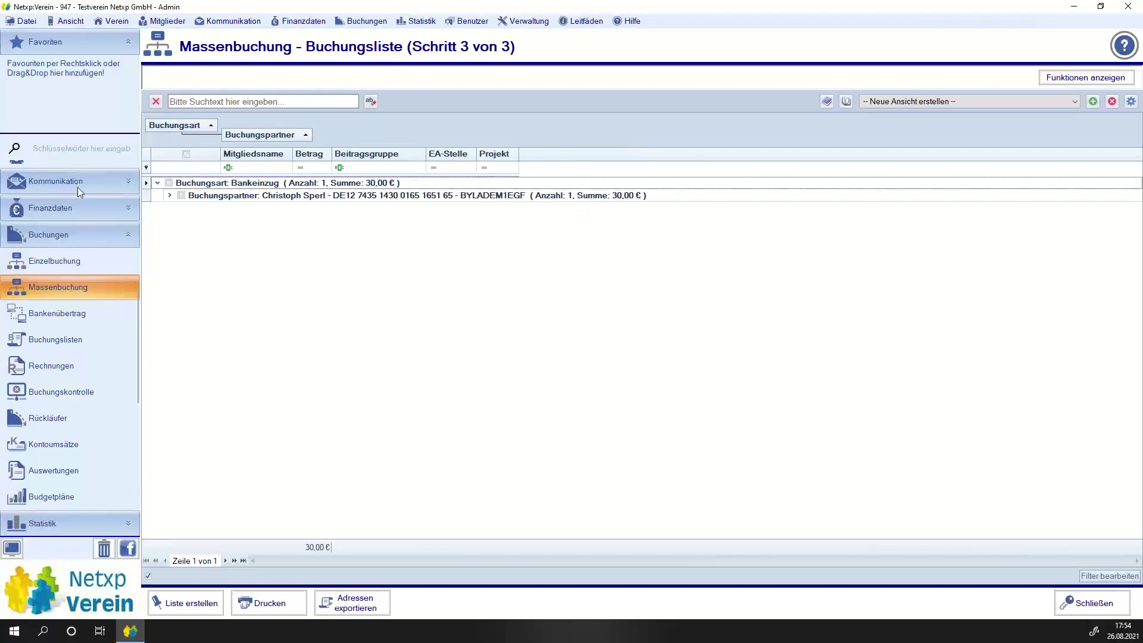
scroll(34, 265, "up", 5)
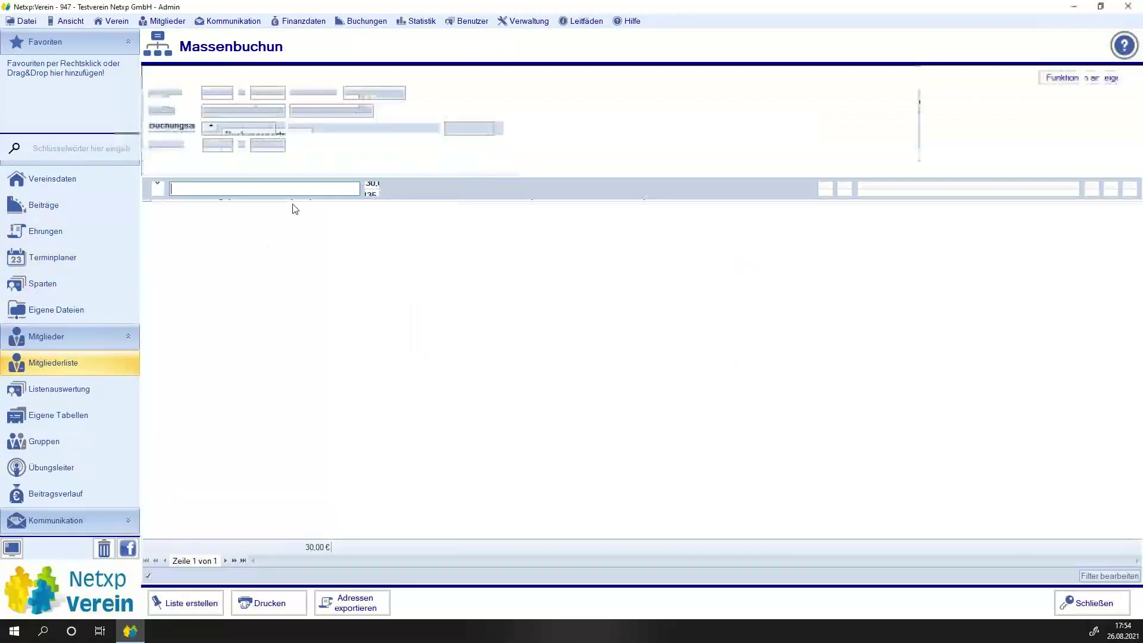
Set the member's Arbeitsstunden Ist to 4 and save, leaving 1,00 Fehlstunden.
double_click(281, 257)
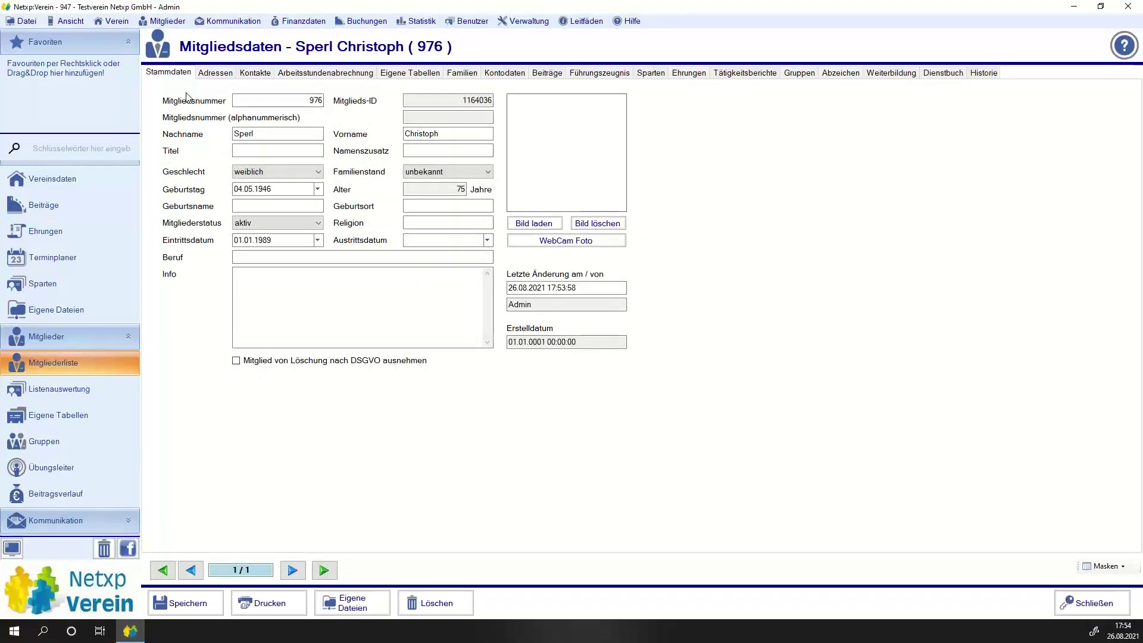
left_click(325, 73)
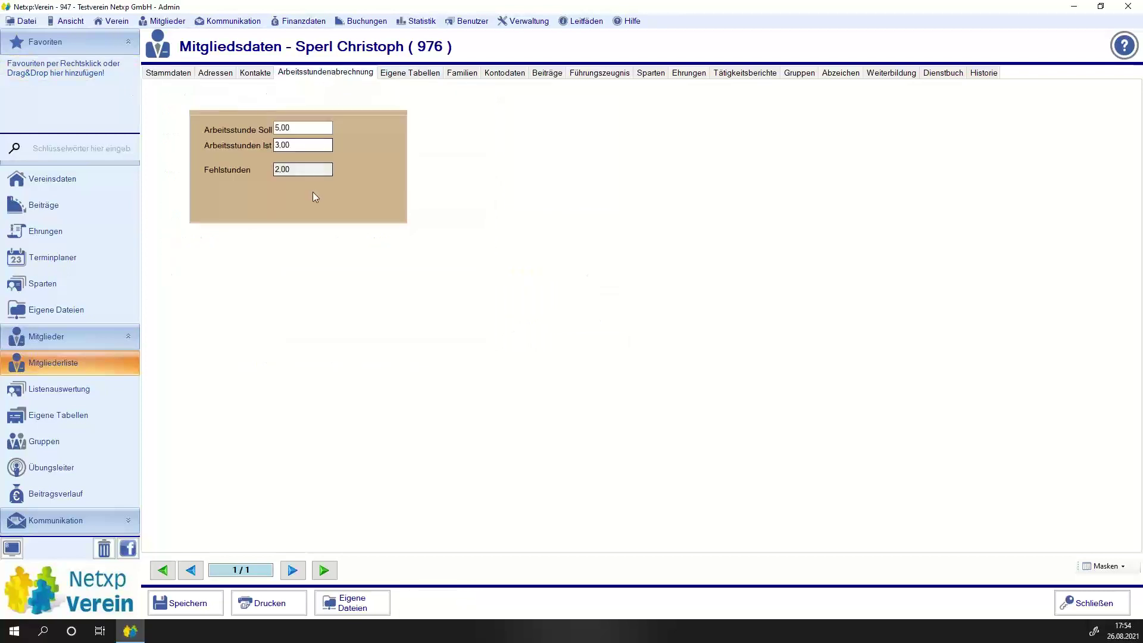
left_click(303, 145)
type("4")
left_click(190, 601)
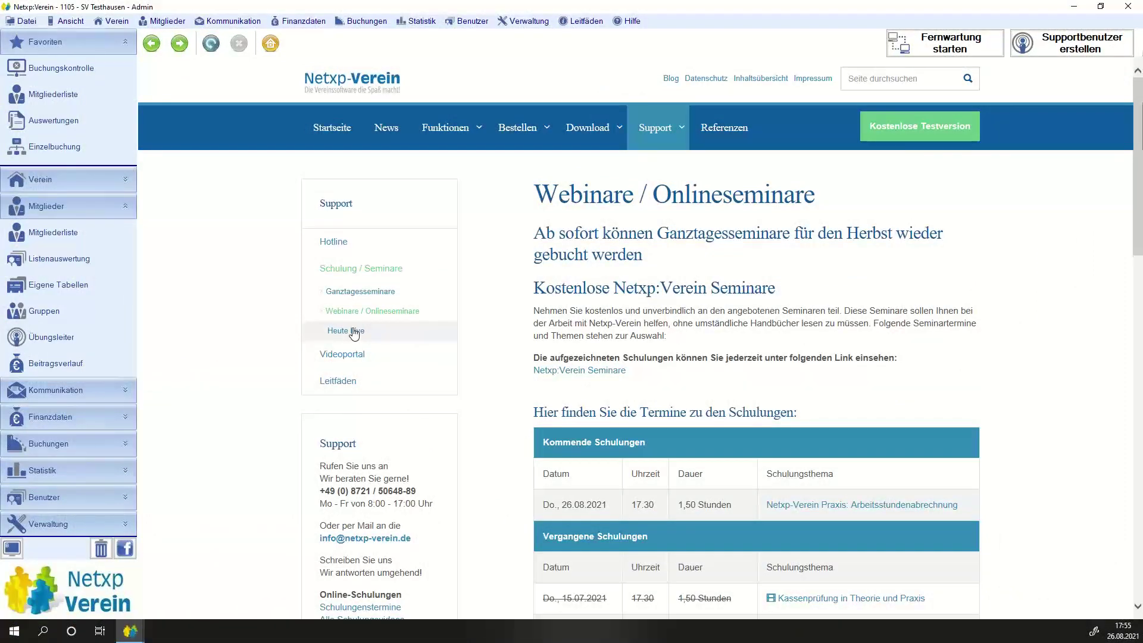
View the first member's Stundenabrechnung panel, then open the Benutzerliste.
scroll(71, 503, "down", 1)
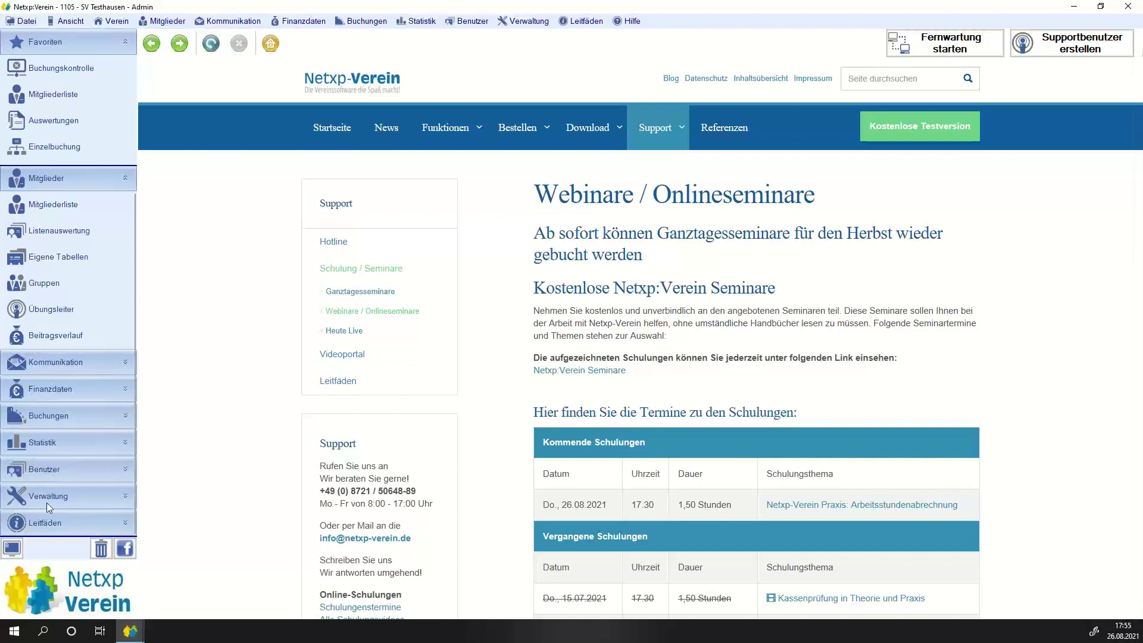
left_click(52, 471)
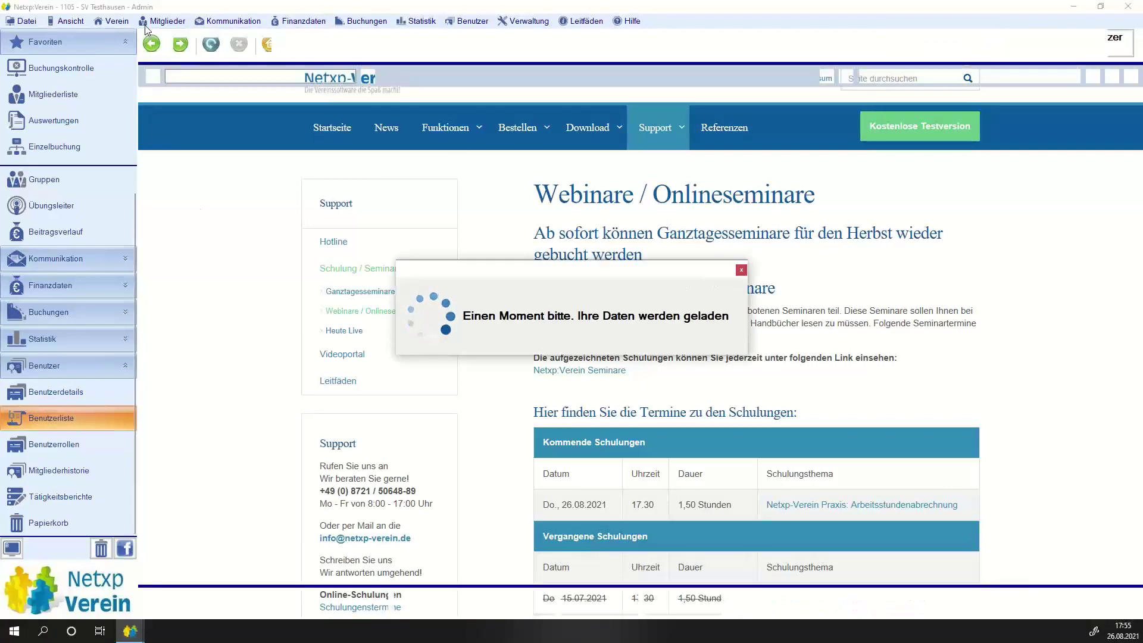
left_click(160, 24)
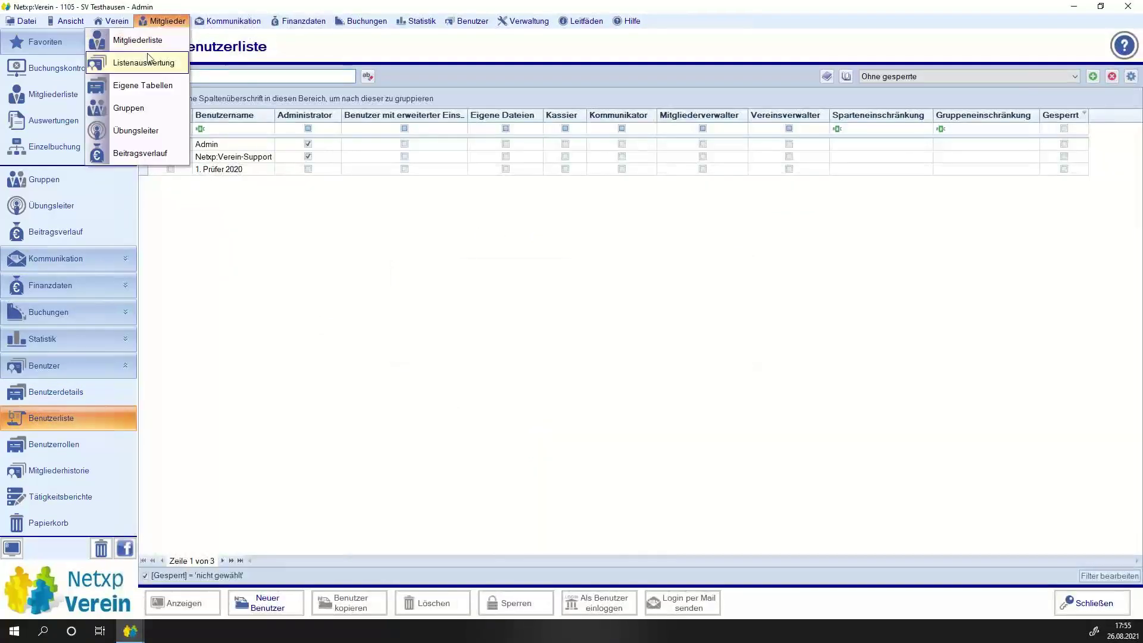
left_click(467, 209)
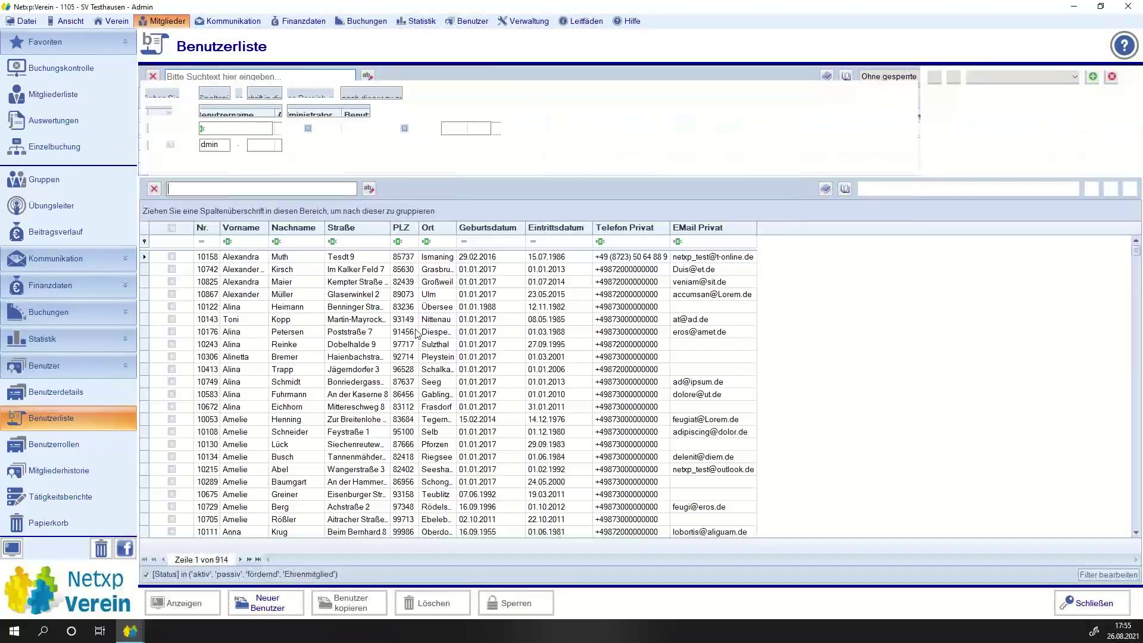
double_click(250, 262)
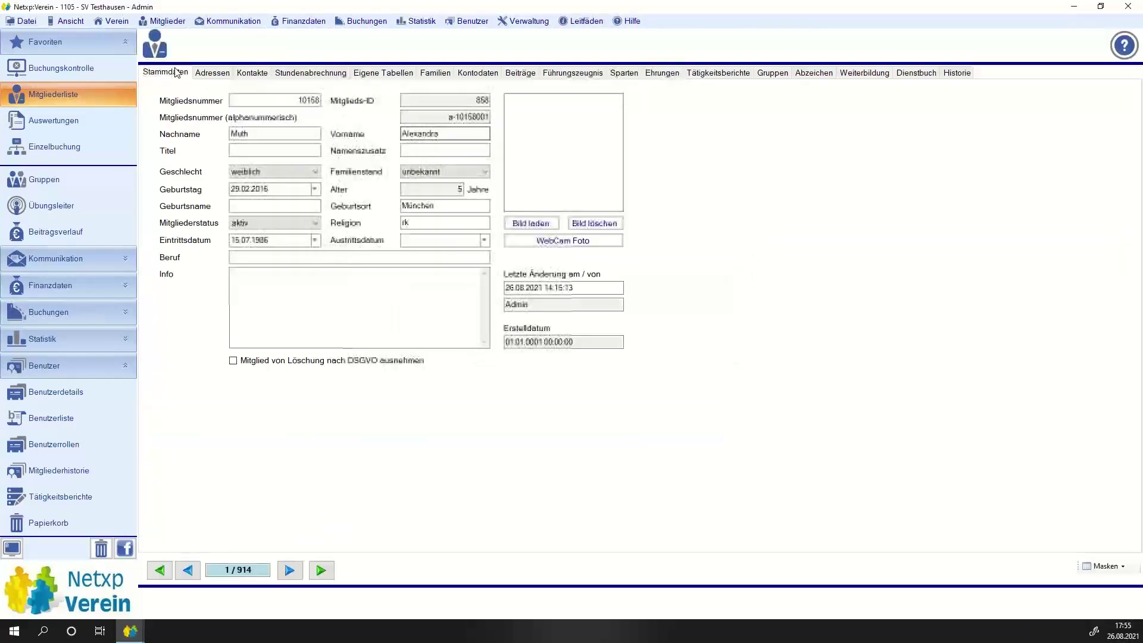
left_click(279, 75)
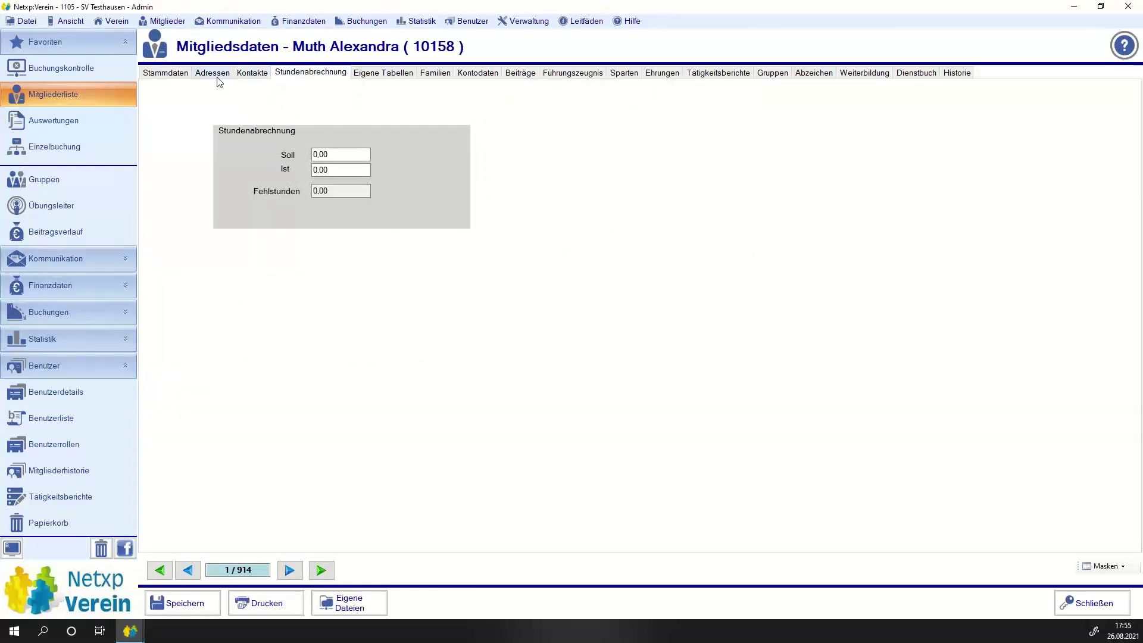
left_click(1123, 567)
left_click(43, 419)
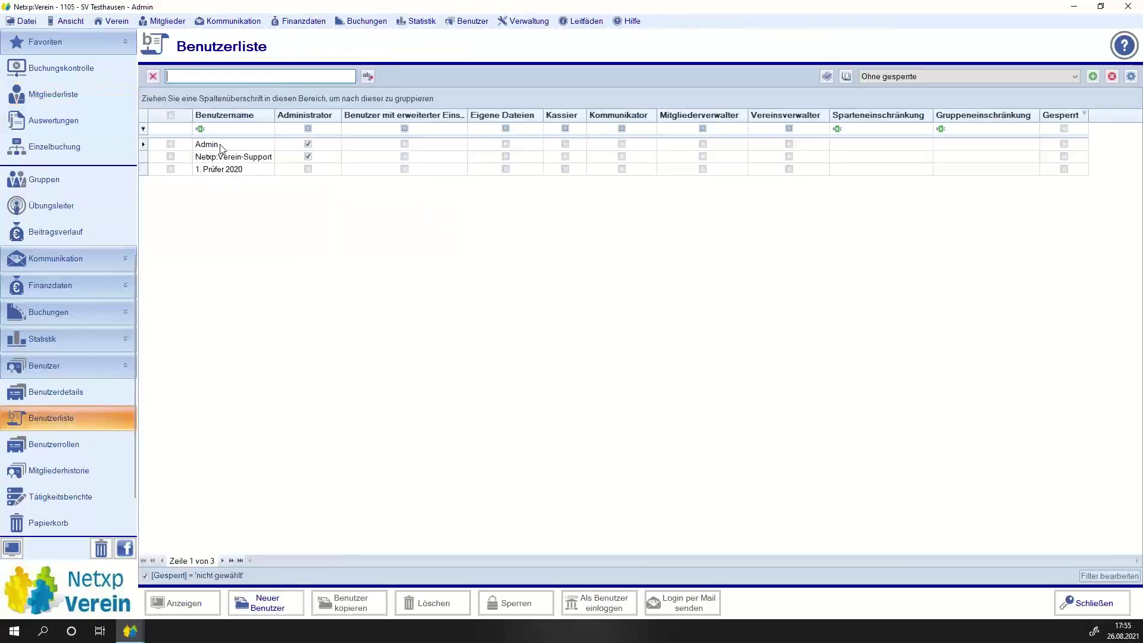
In Admin's Mitgliedermasken, replace Seminar 26.08.2021 Listenabrechnung with Seminar 26.08.2021.
left_click(220, 146)
key("Return")
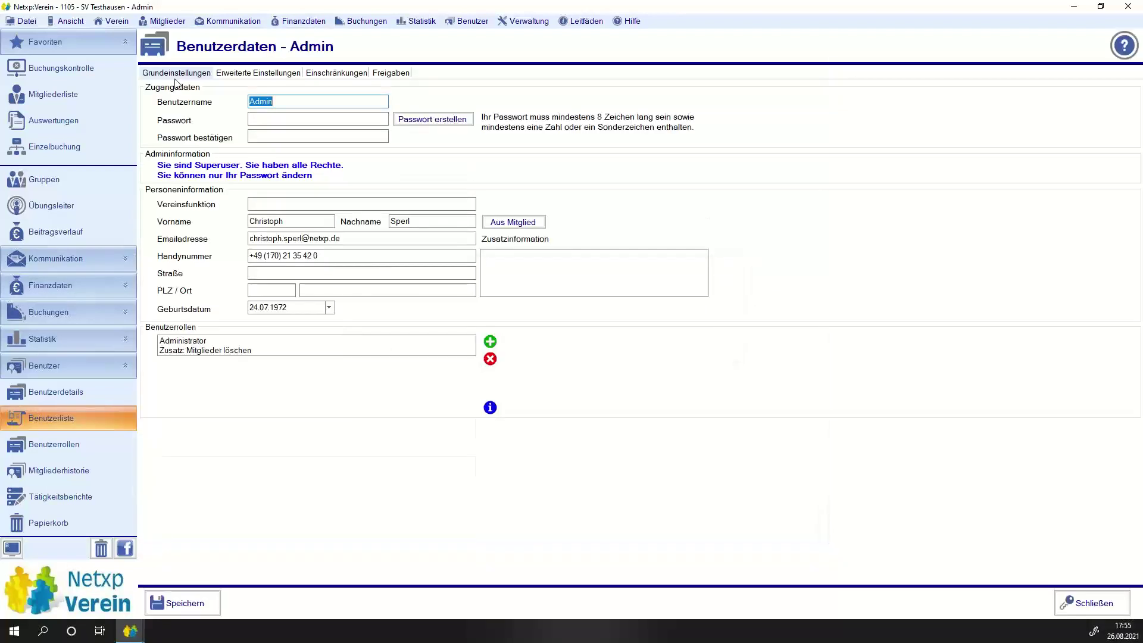
left_click(228, 74)
left_click(277, 91)
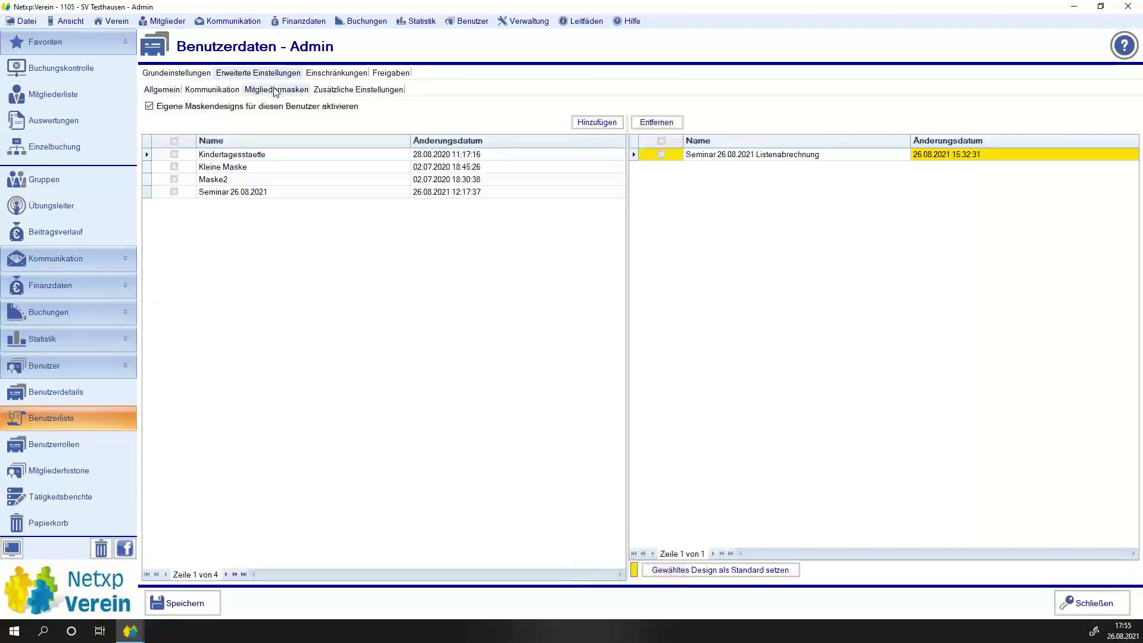
left_click(662, 156)
left_click(656, 122)
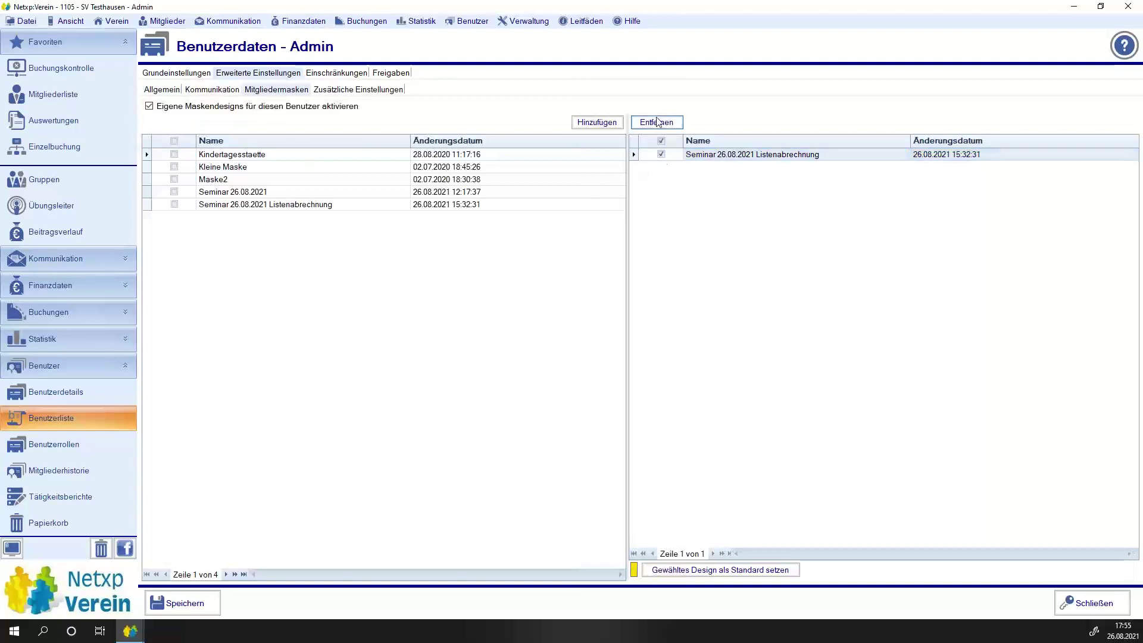
left_click(179, 195)
left_click(177, 193)
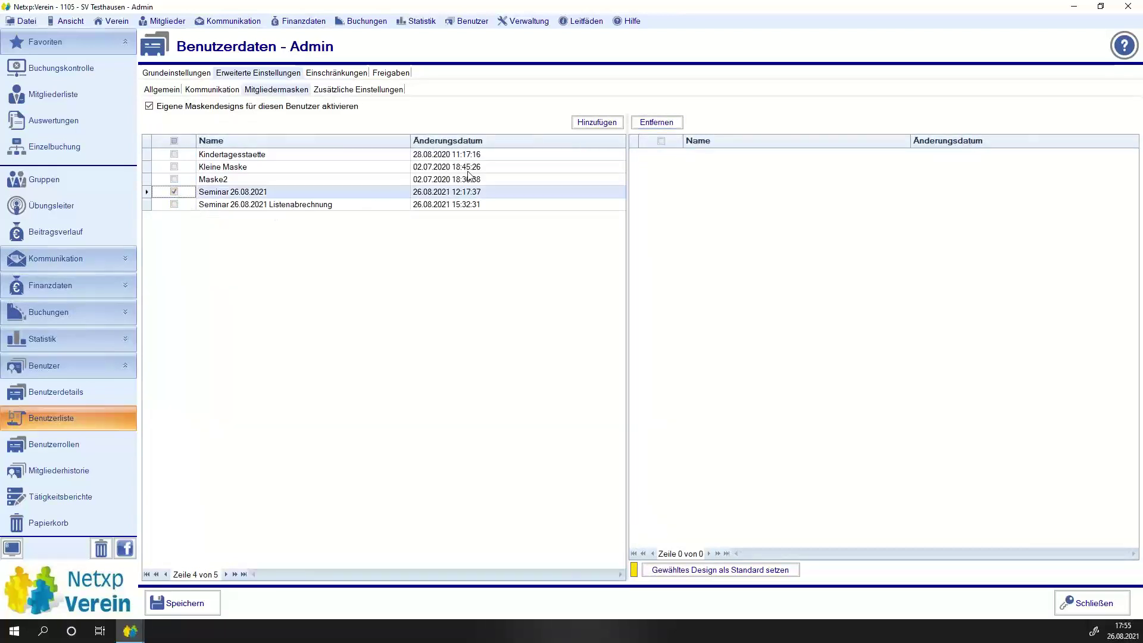
left_click(597, 122)
left_click(662, 155)
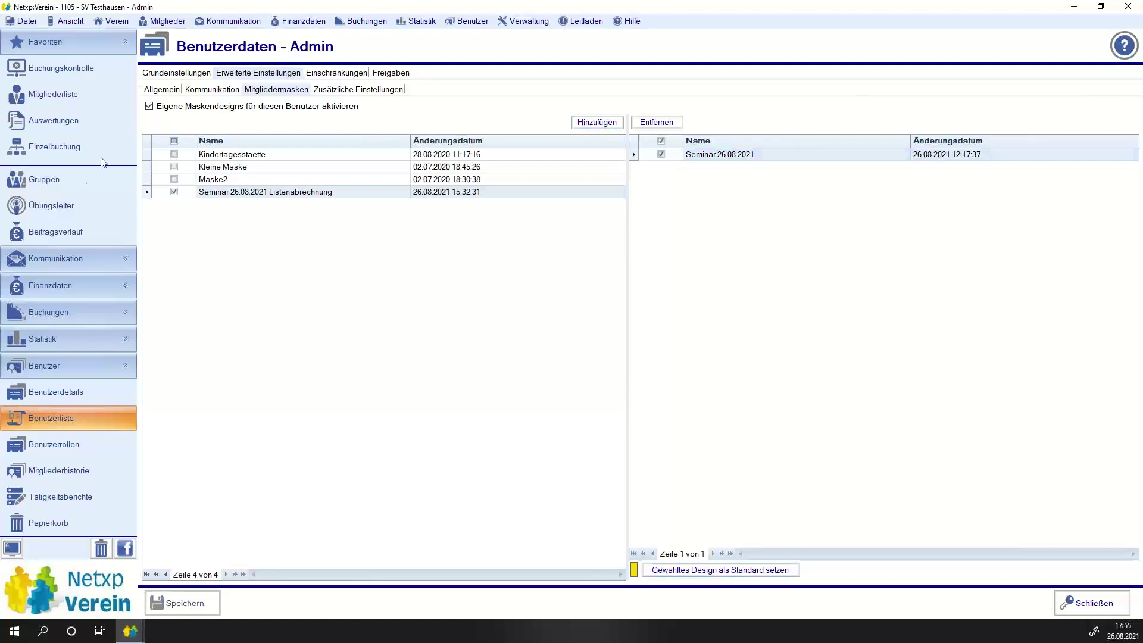
key("Escape")
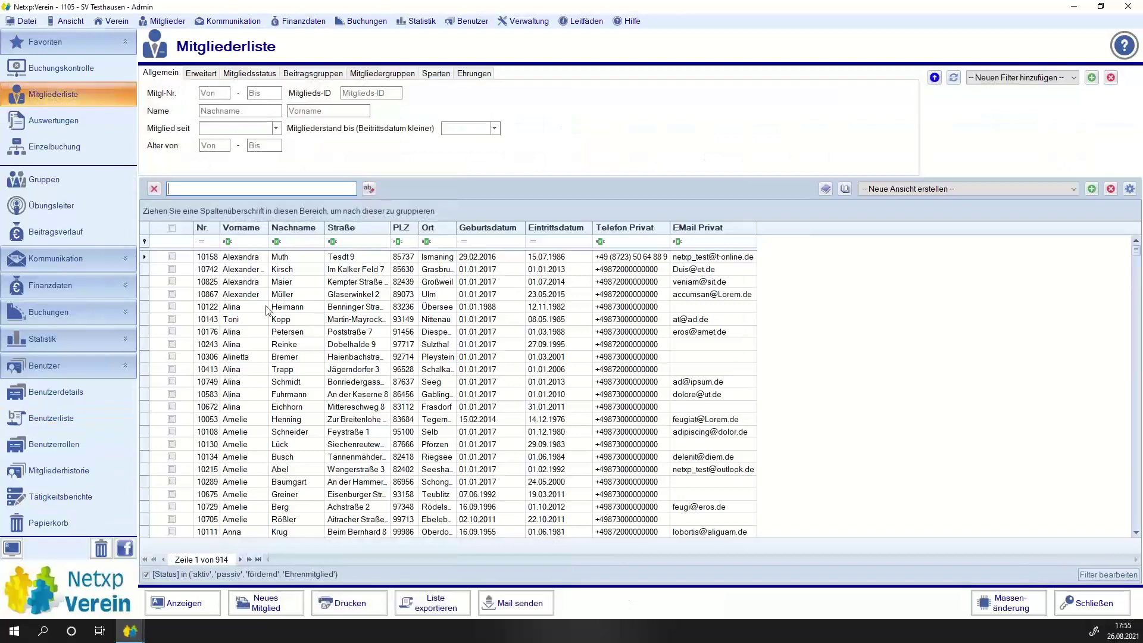
Open the first member's Arbeitsstundenberechnung: five Arbeitseinsatz rows, Gearbeitete Stunden, Arbeit Soll and Fehlstunden at 0,00.
double_click(258, 257)
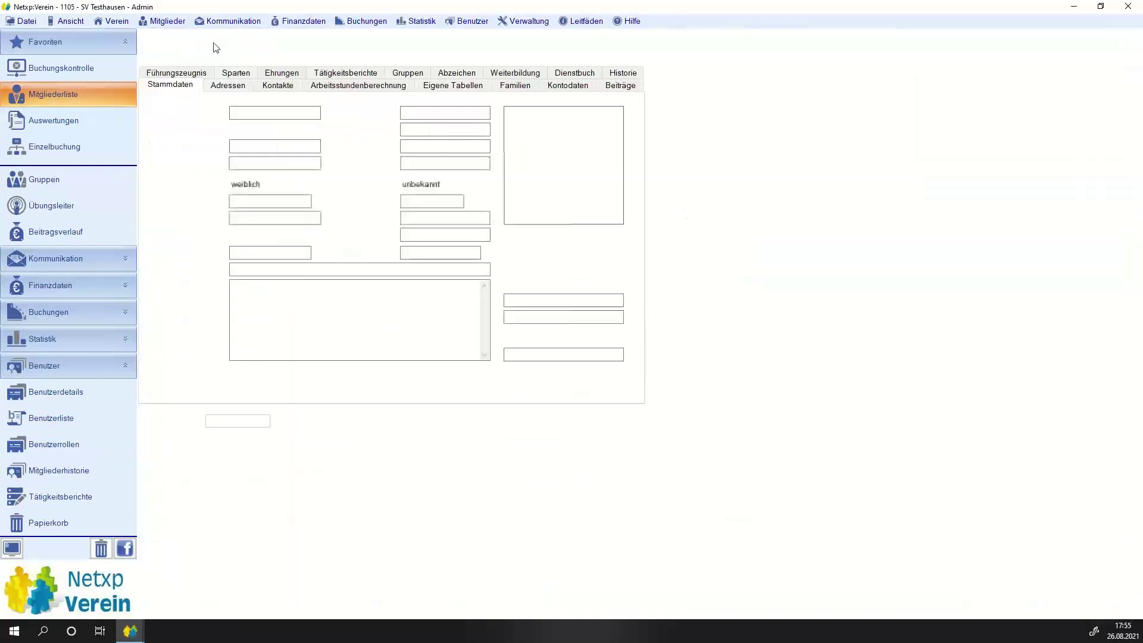
left_click(310, 73)
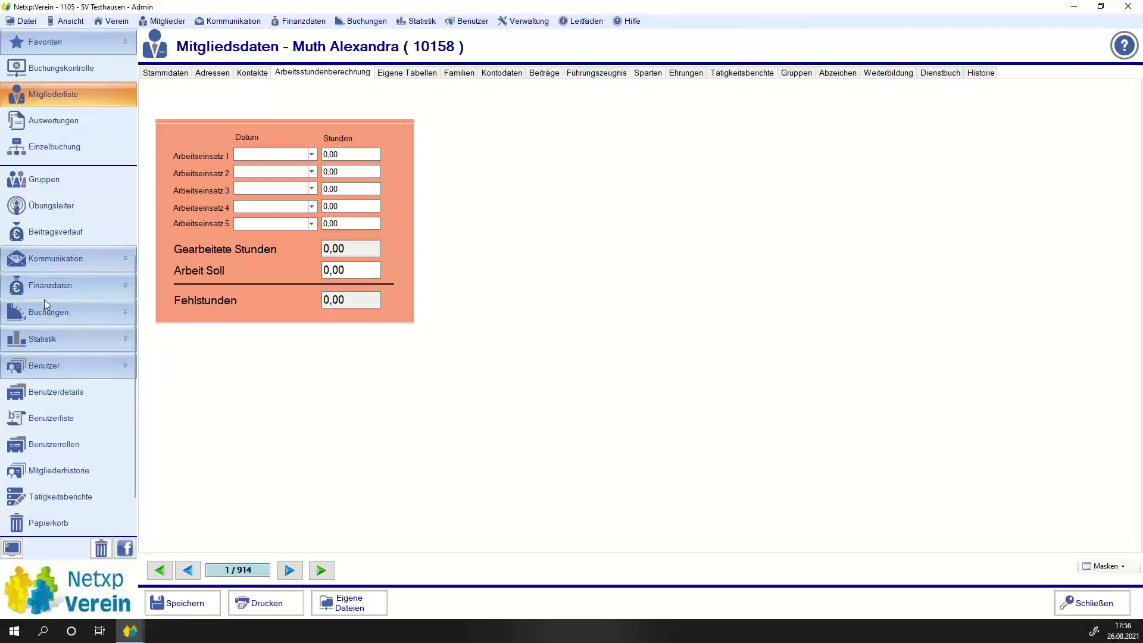
scroll(46, 347, "down", 5)
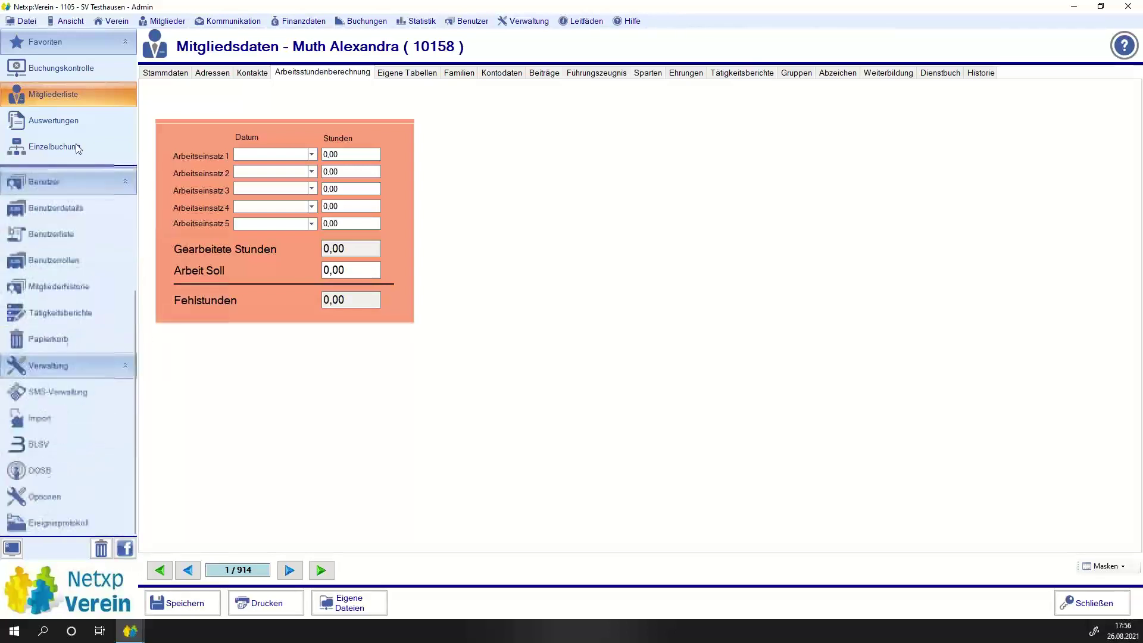
In Optionen > Mitglieder > Eigene Felder, open the Gearbeitete Stunden custom field for editing.
left_click(45, 497)
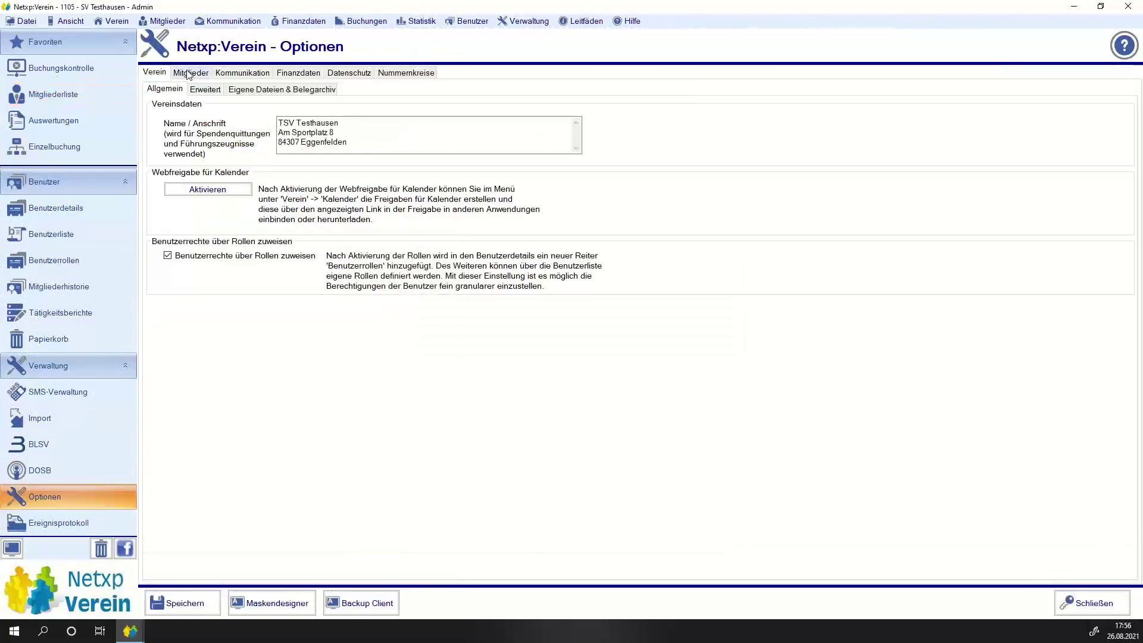
left_click(190, 73)
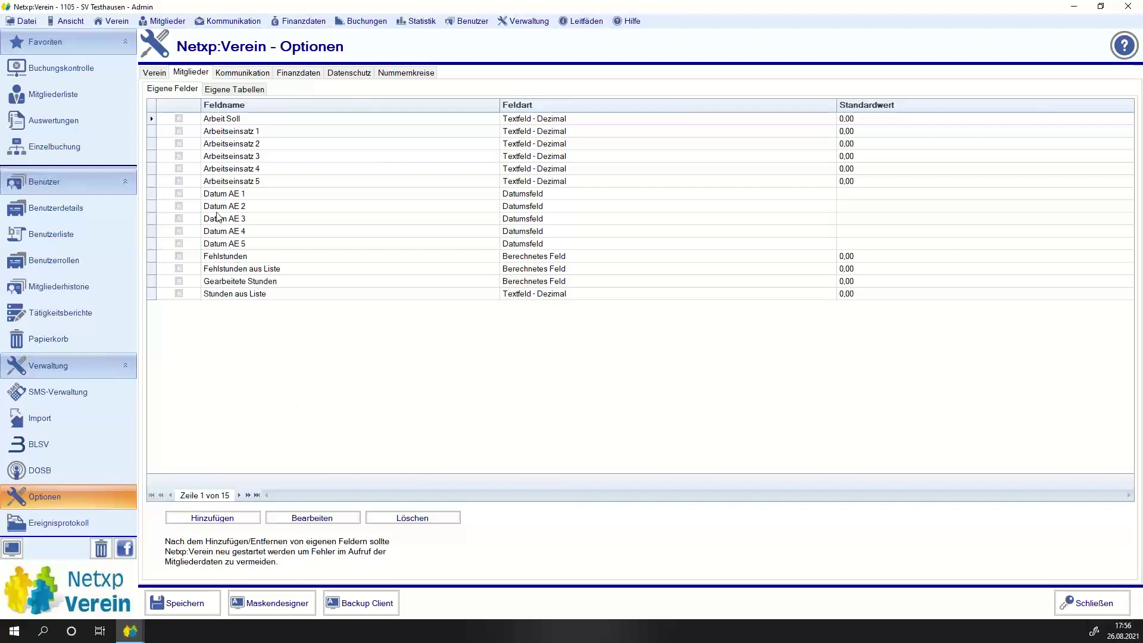
left_click(161, 132)
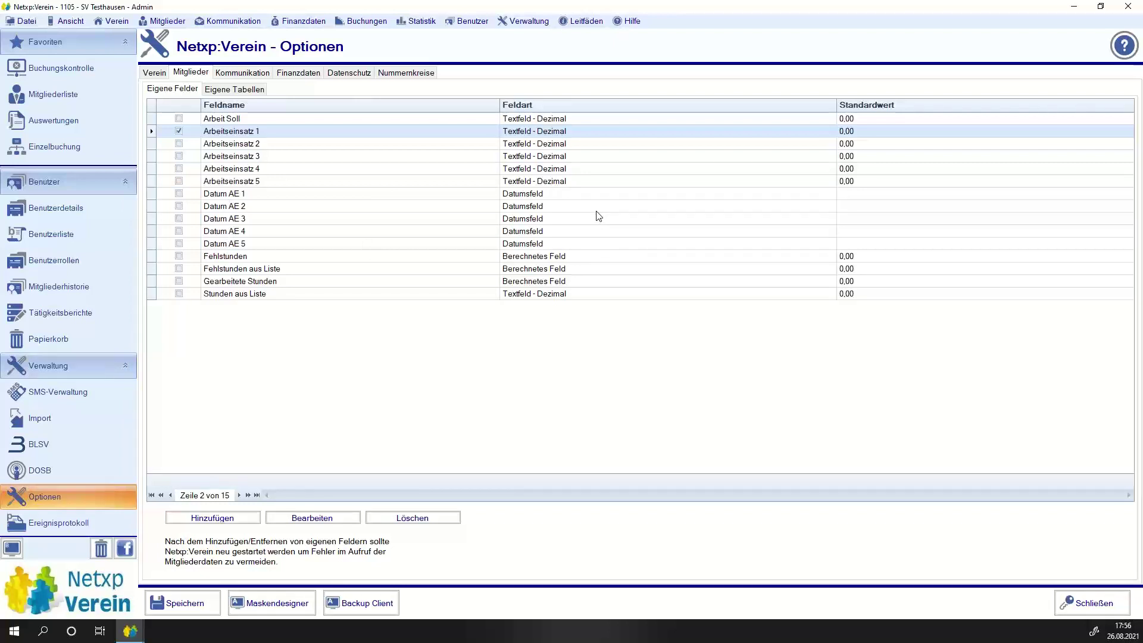
left_click(291, 282)
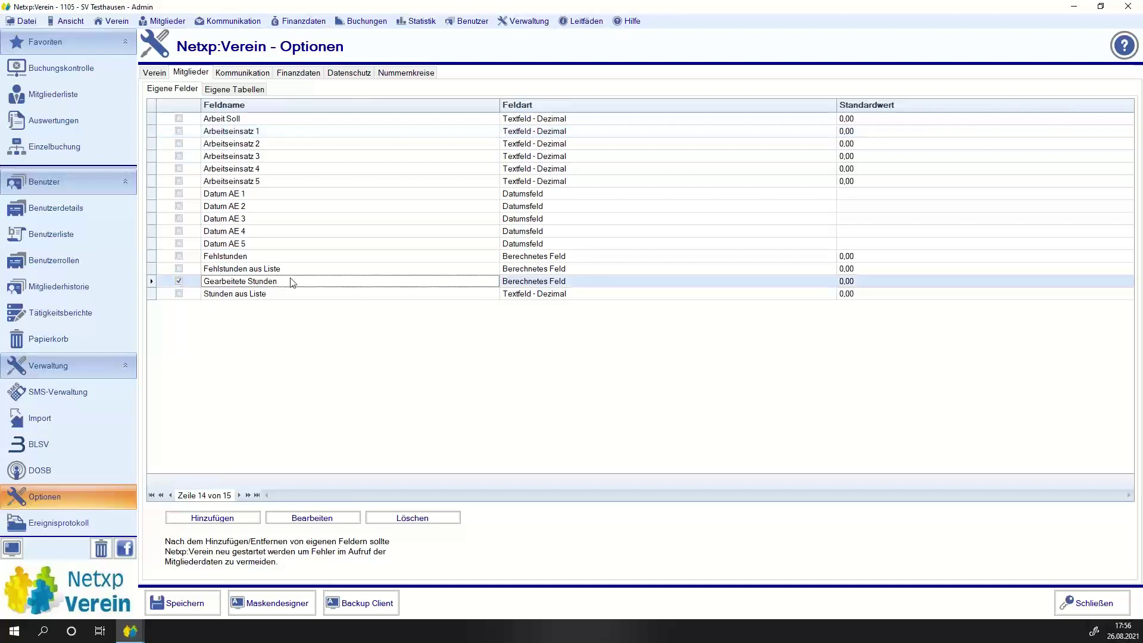
left_click(331, 520)
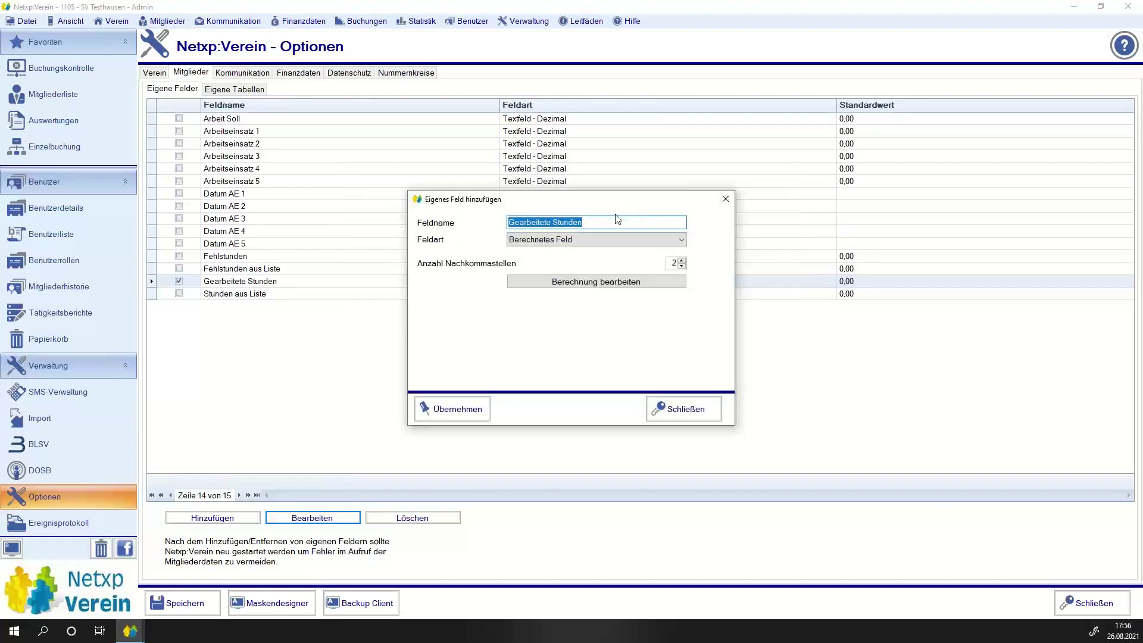
Give the Gearbeitete Stunden calculation a Minimalwert of 0 and confirm changing the field with Ja.
left_click(570, 285)
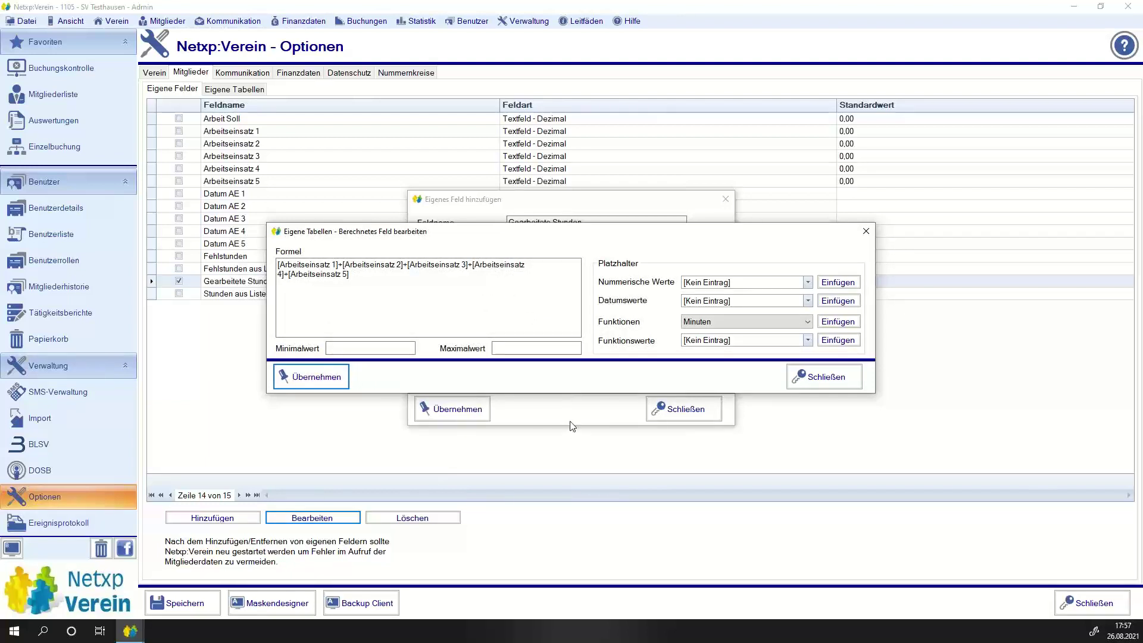
left_click(331, 348)
type("0")
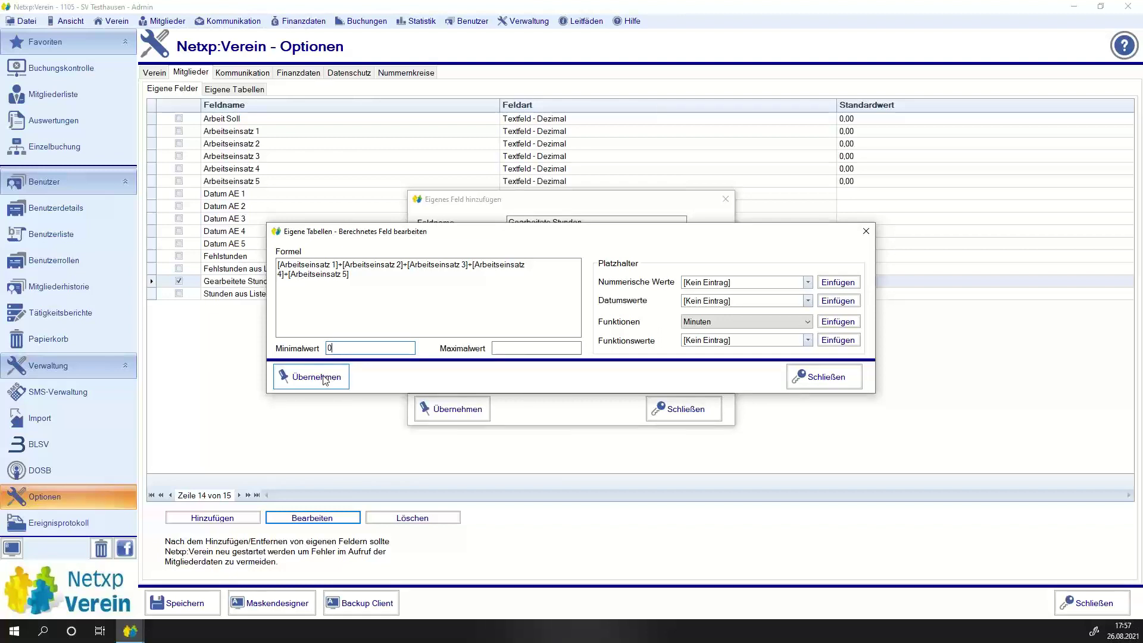
left_click(325, 379)
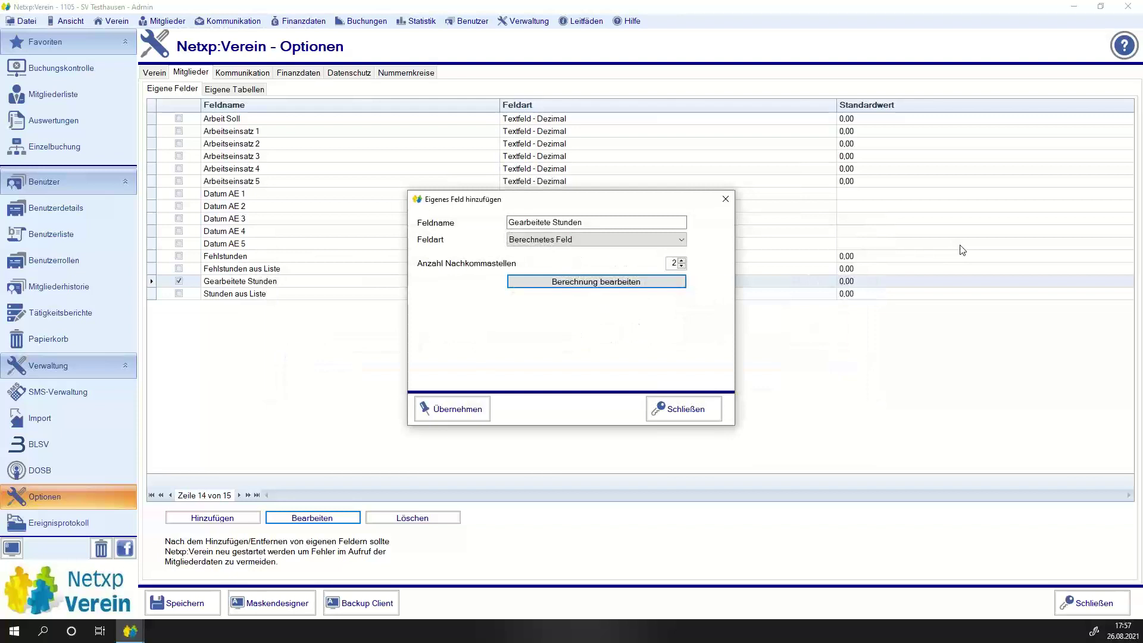
left_click(482, 409)
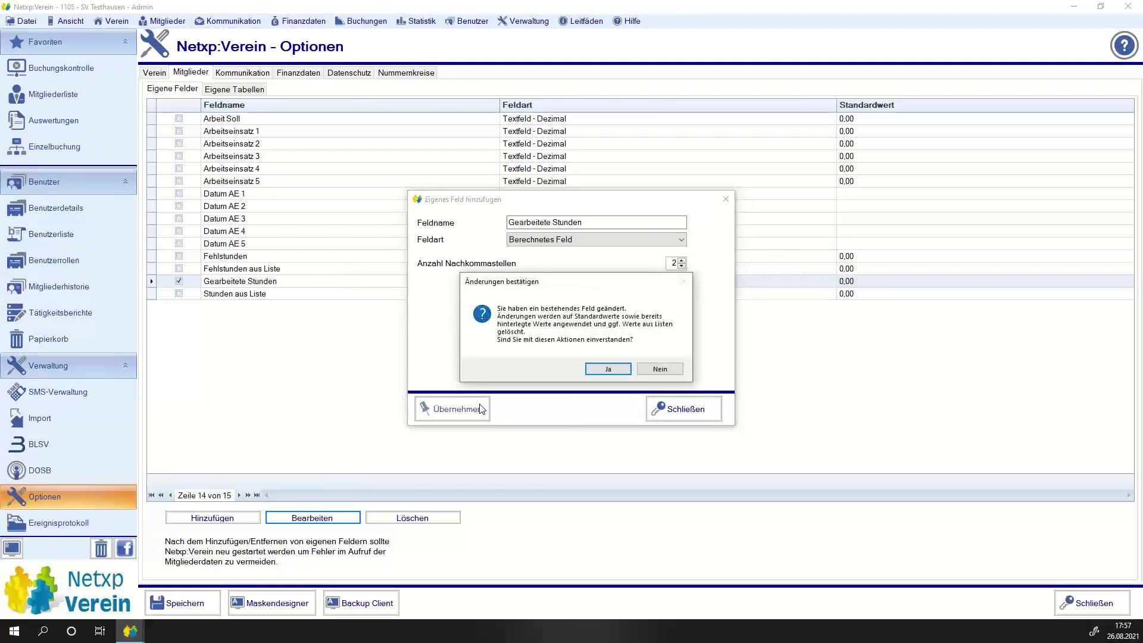
left_click(607, 370)
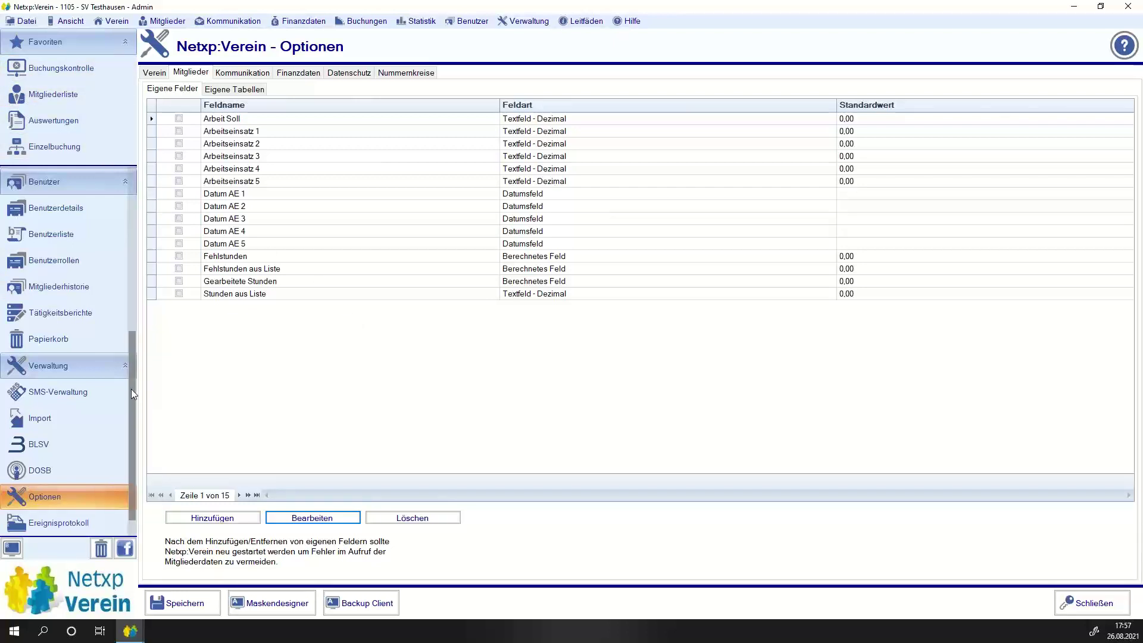
left_click_drag(131, 388, 100, 99)
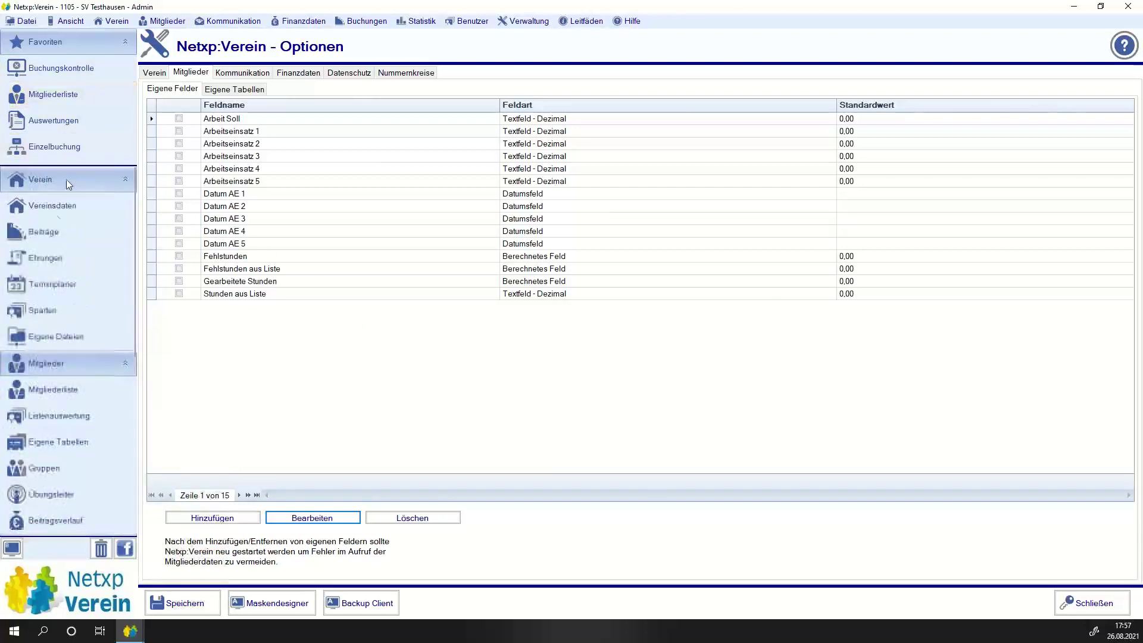
Accept the required restart, log back into the club and return to Verein > Beiträge.
left_click(47, 232)
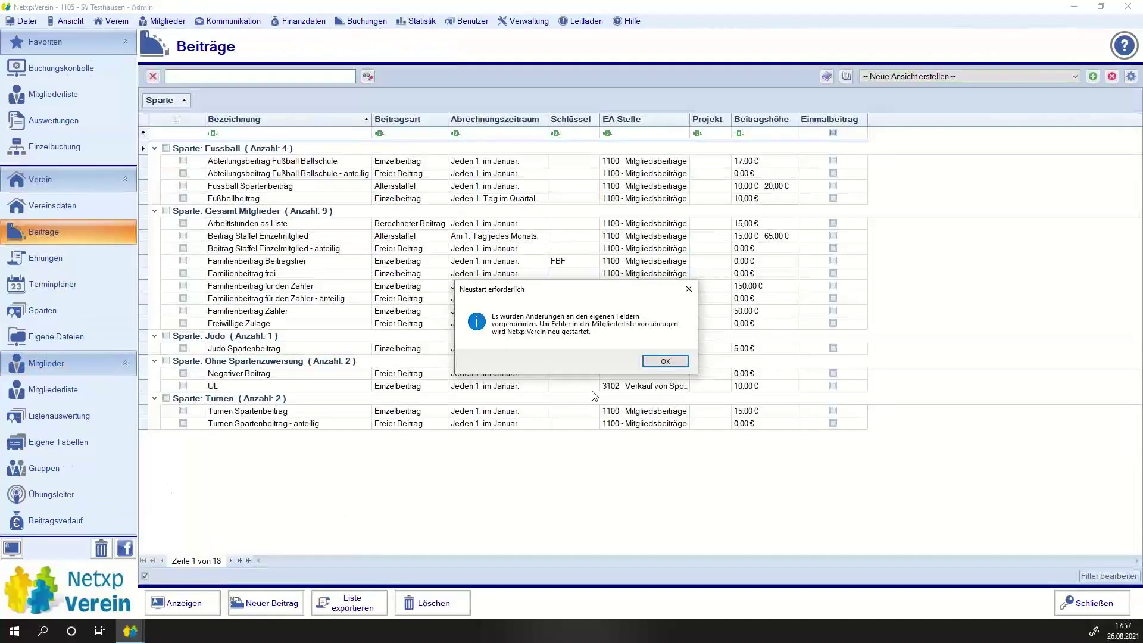
left_click(665, 361)
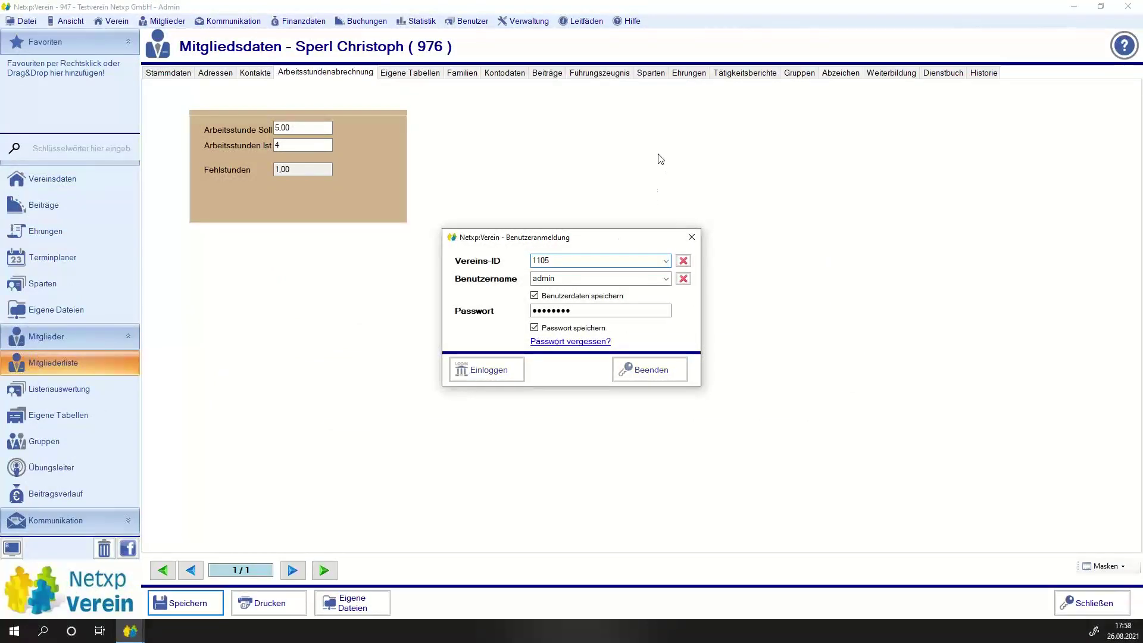
key("Return")
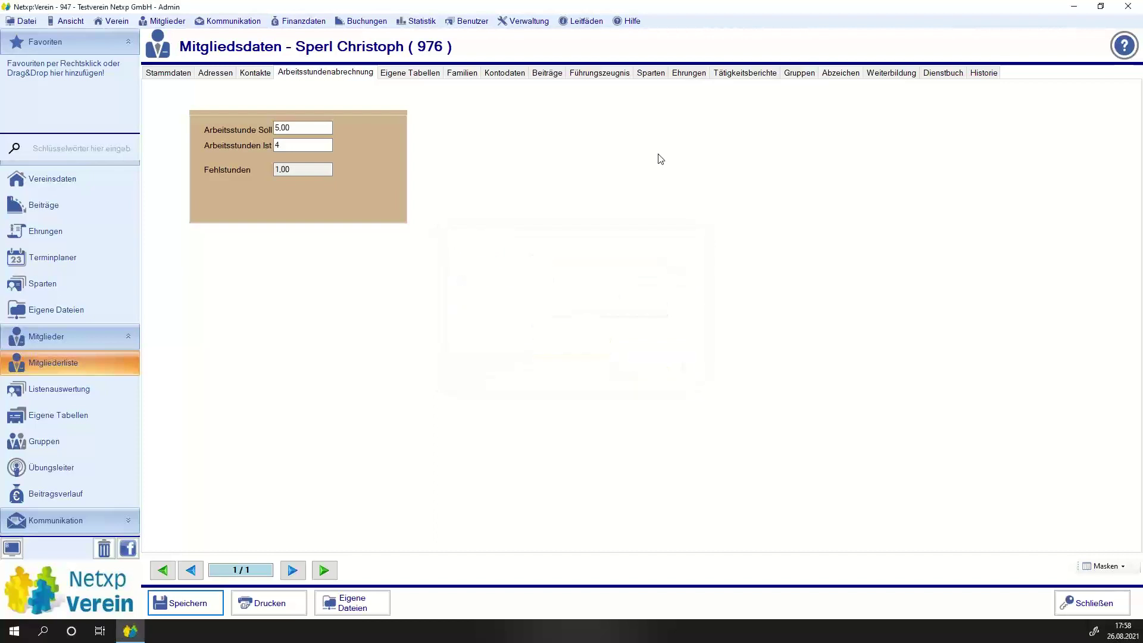
left_click(1127, 7)
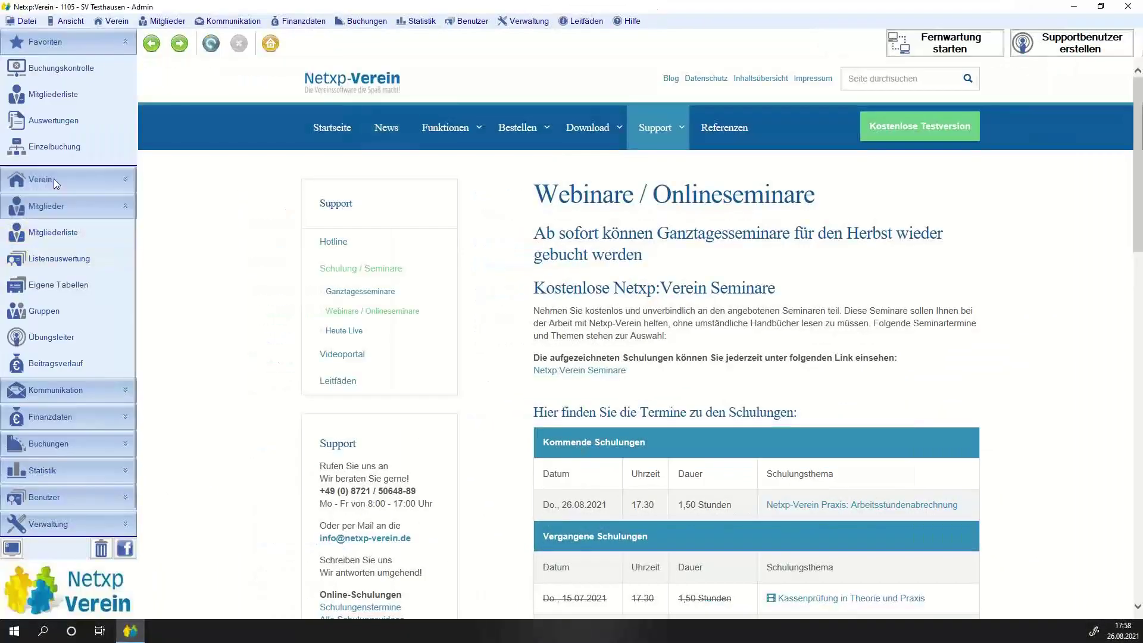
left_click(54, 179)
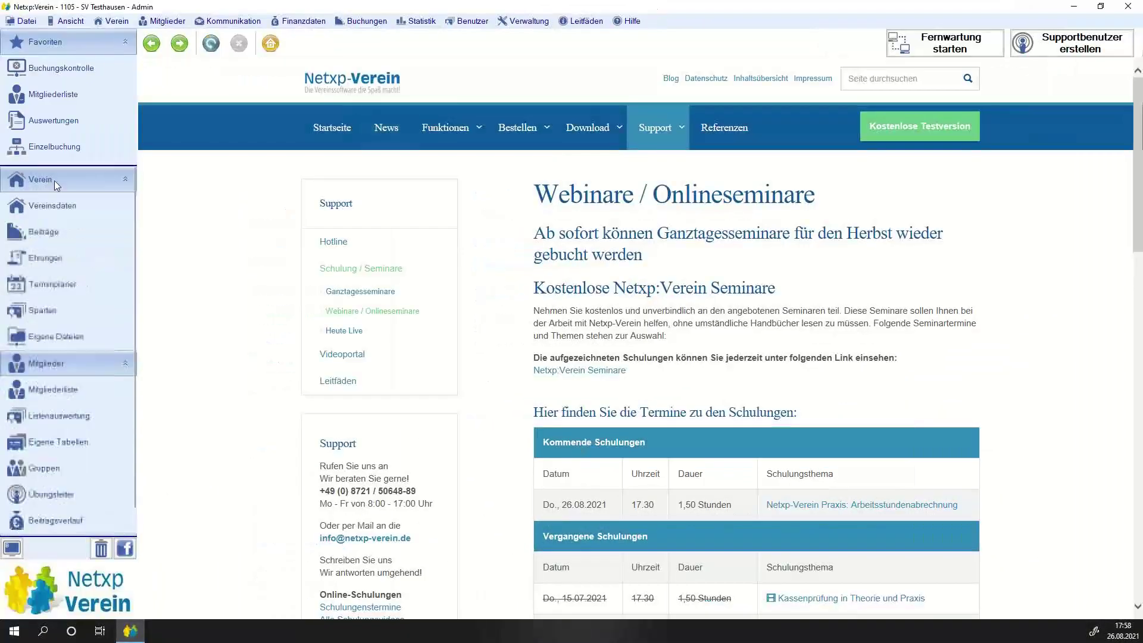
left_click(42, 231)
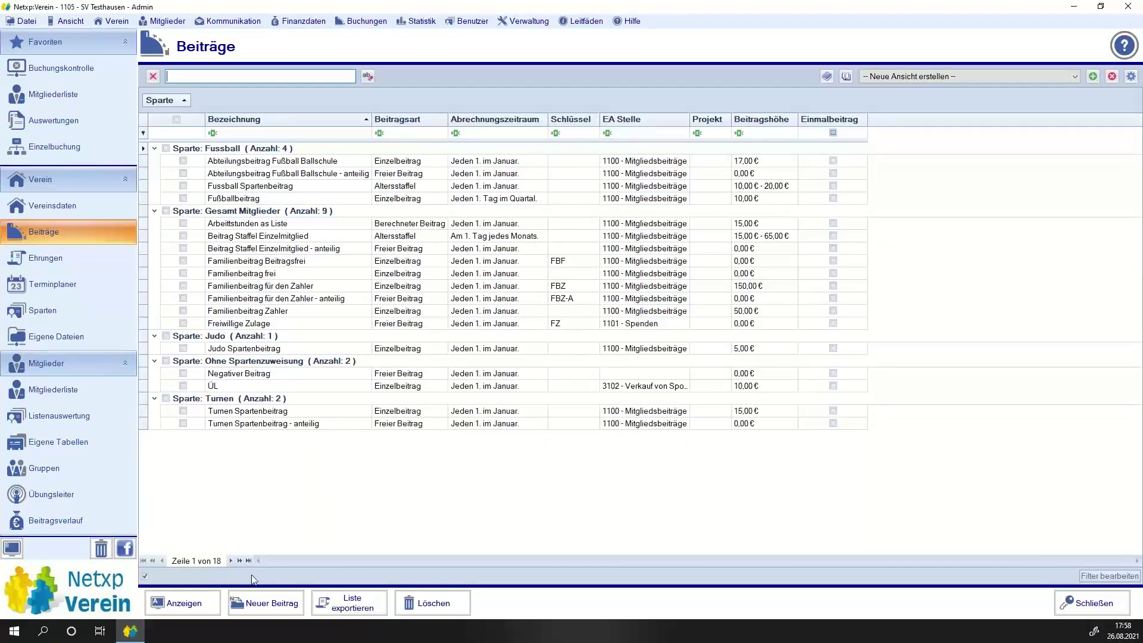
Create 'Arbeitsstunde 2. Methode' as a Berechneter Beitrag on Fehlstunden with multiplier 21, negative amounts off.
left_click(250, 603)
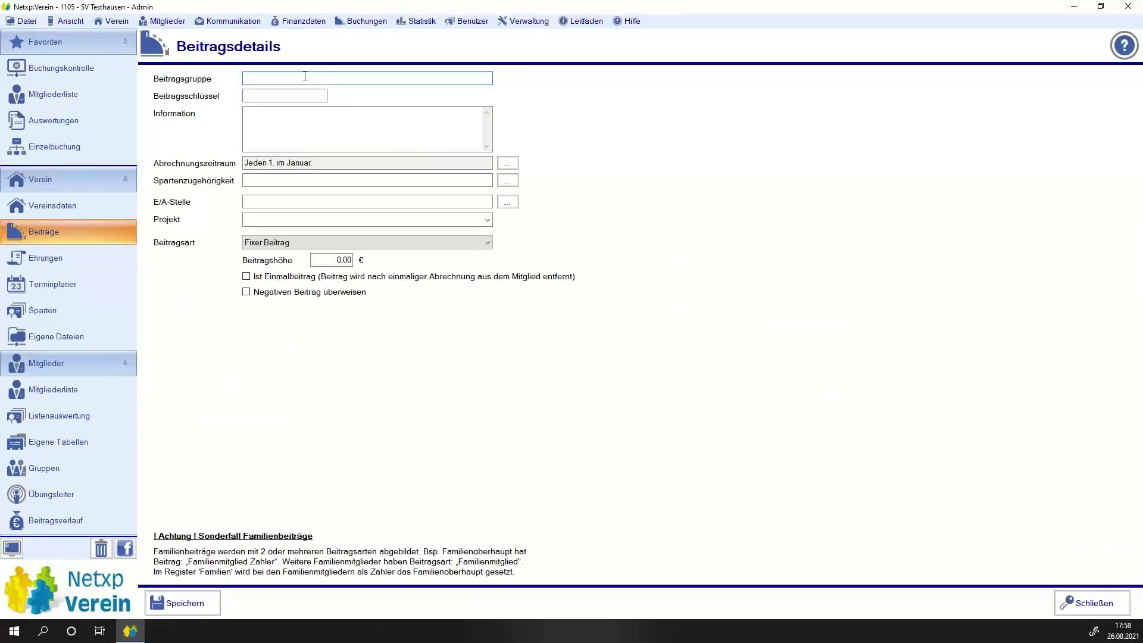
type("Arbeitsstunde 2. Methode")
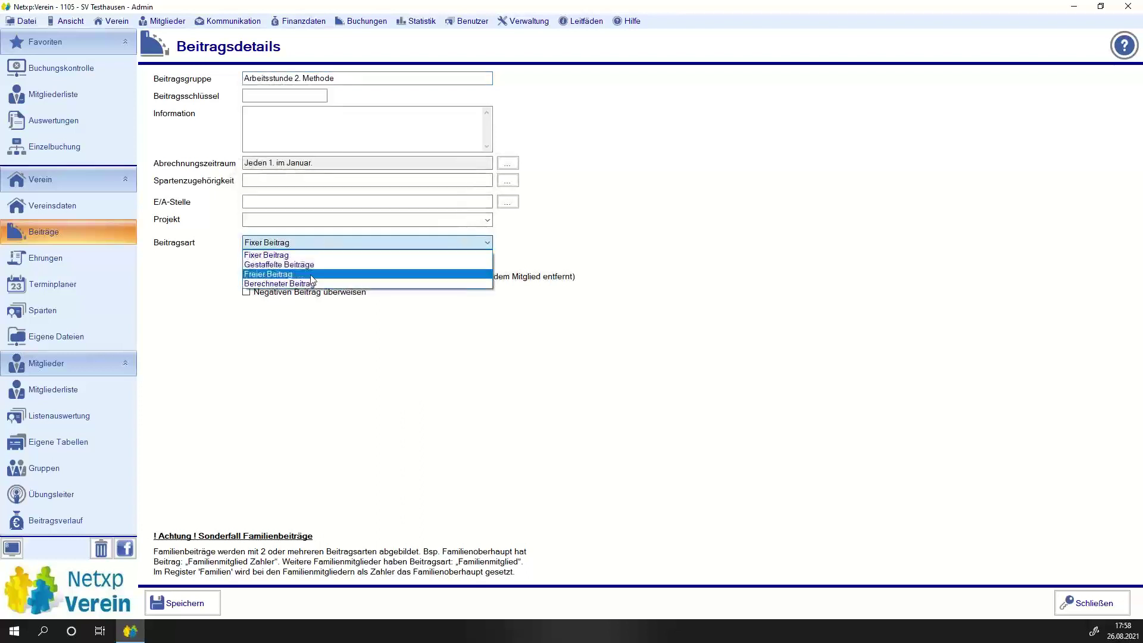
left_click(310, 280)
left_click(366, 262)
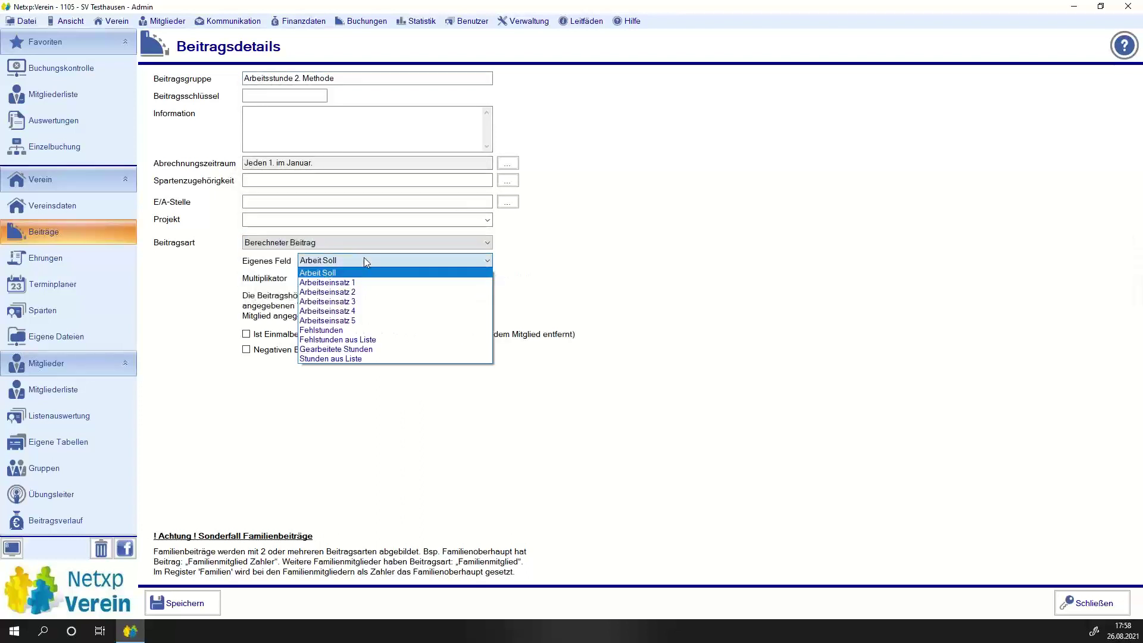
left_click(415, 331)
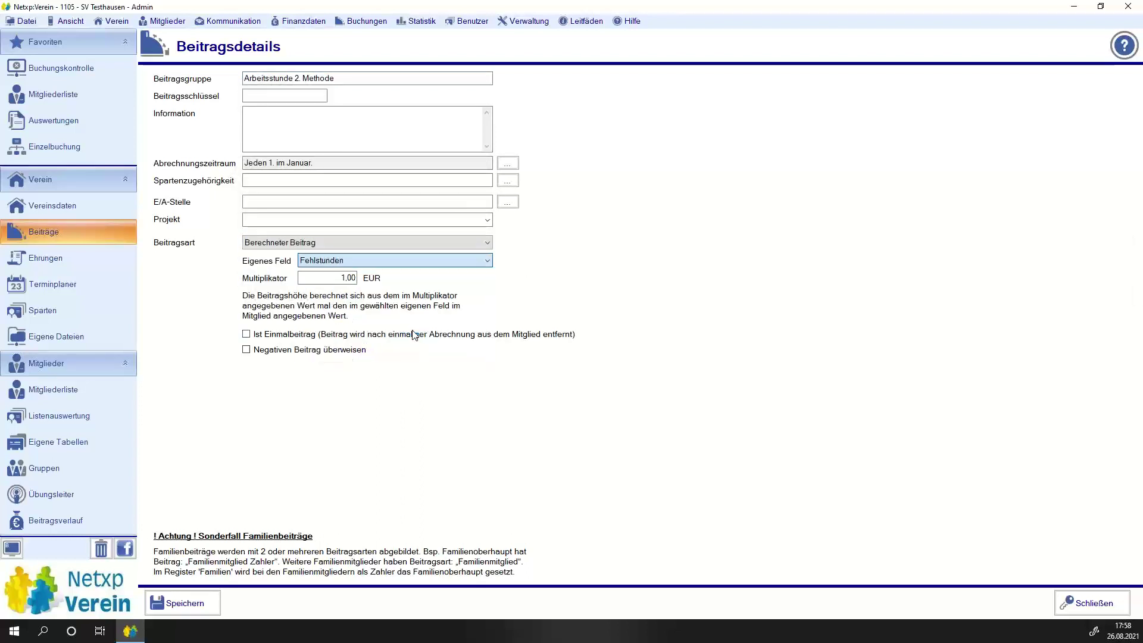
left_click(325, 279)
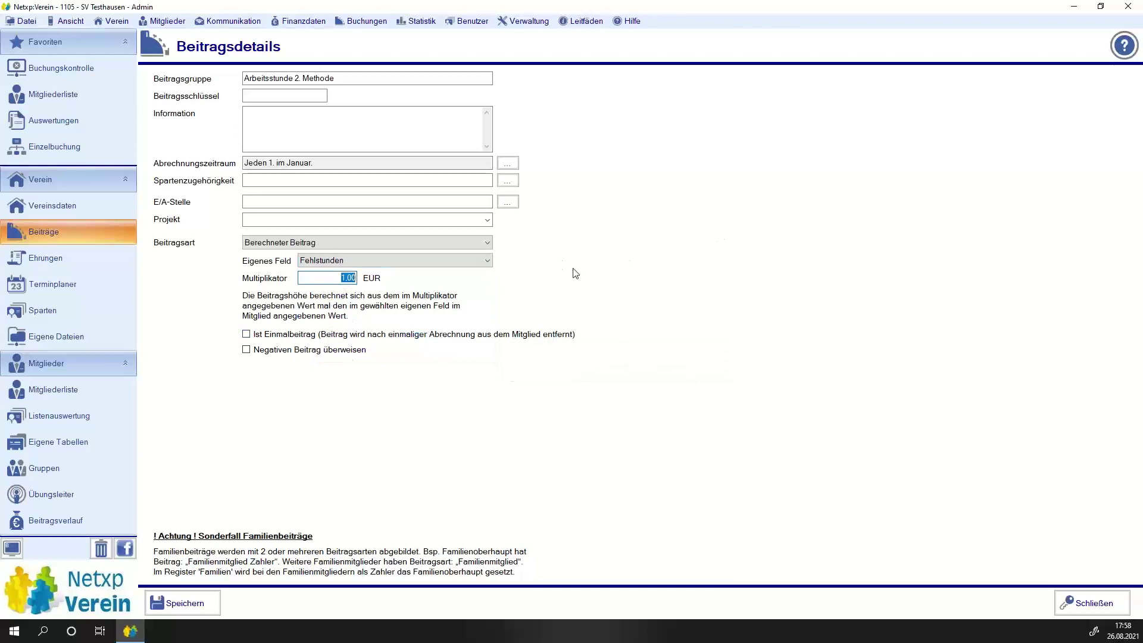
type("21")
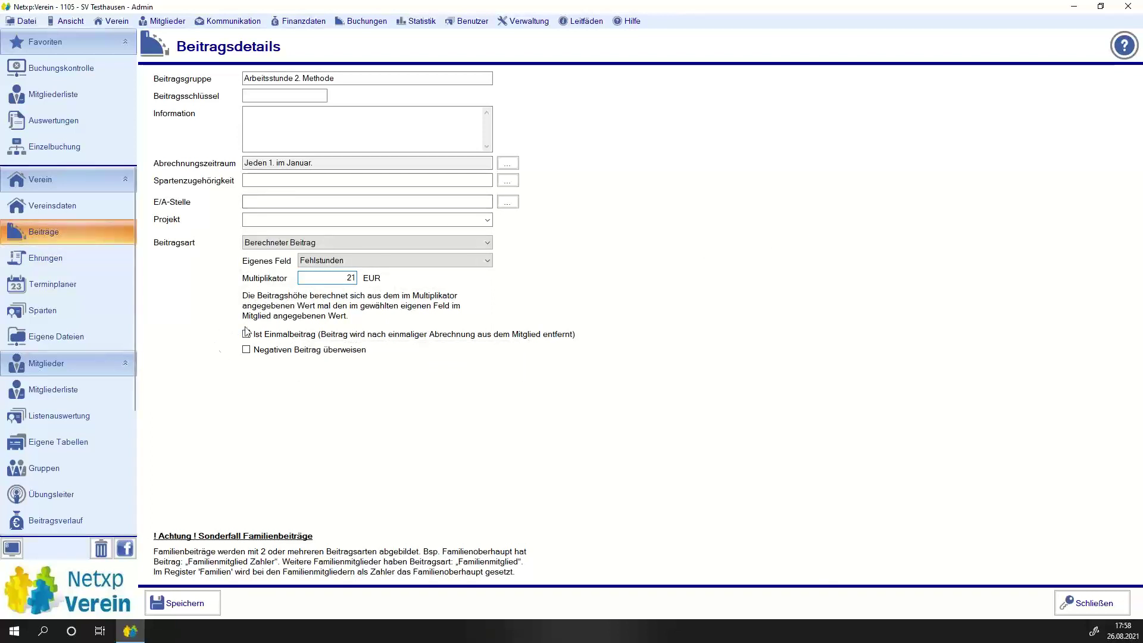
left_click(325, 356)
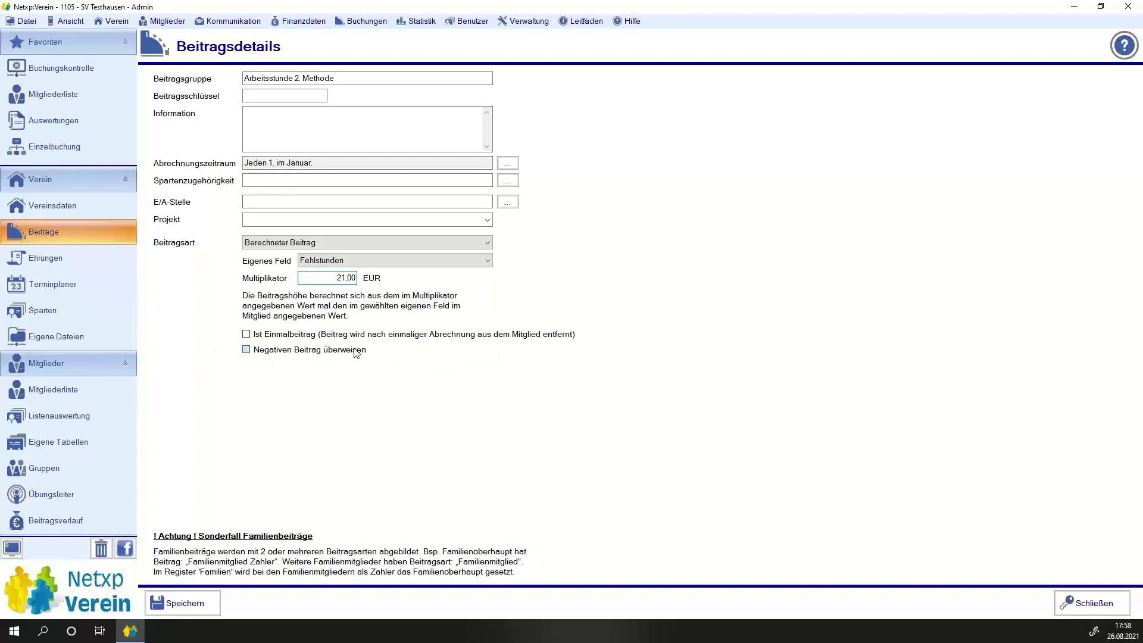
left_click(279, 355)
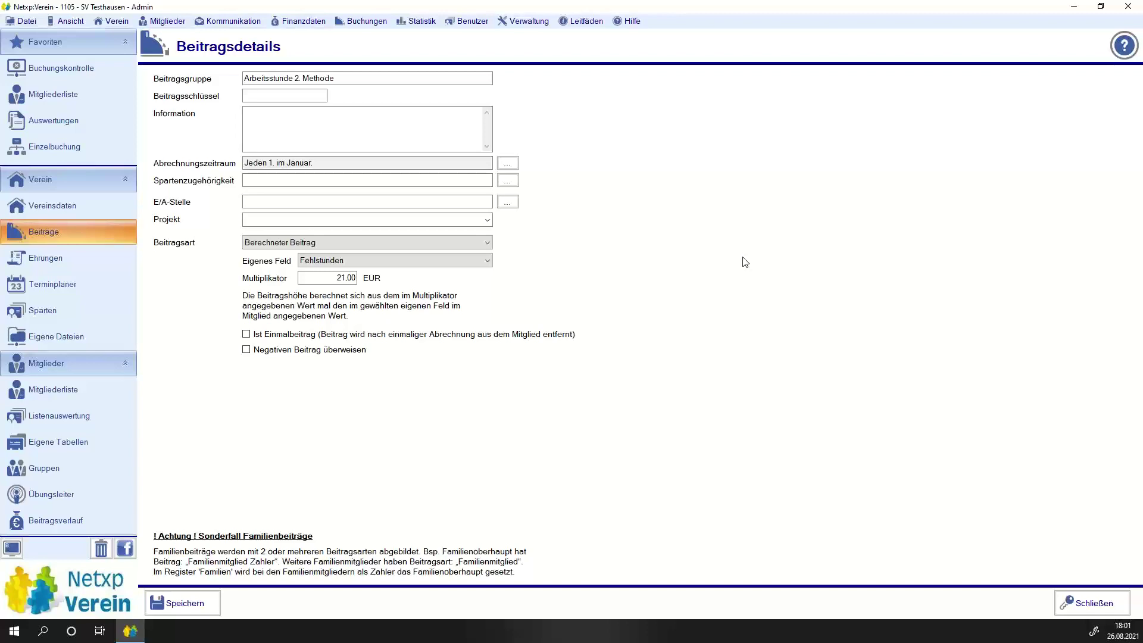
Save the 'Arbeitsstunde 2. Methode' fee at 21,00 € per Fehlstunde, then go to the Mitgliederliste.
left_click(173, 605)
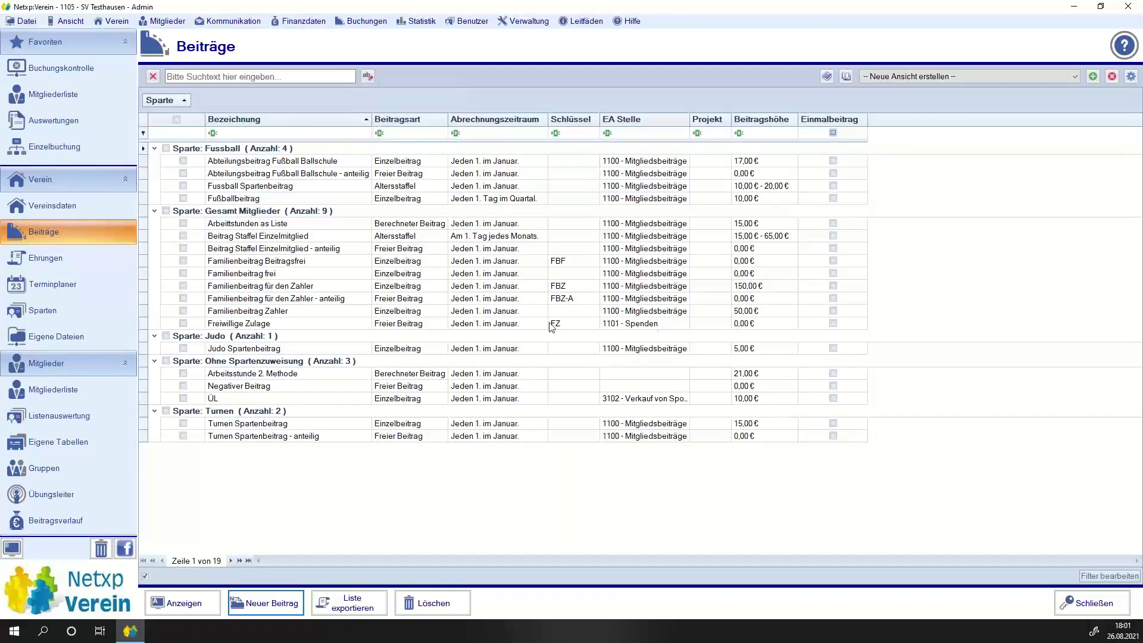
left_click(59, 391)
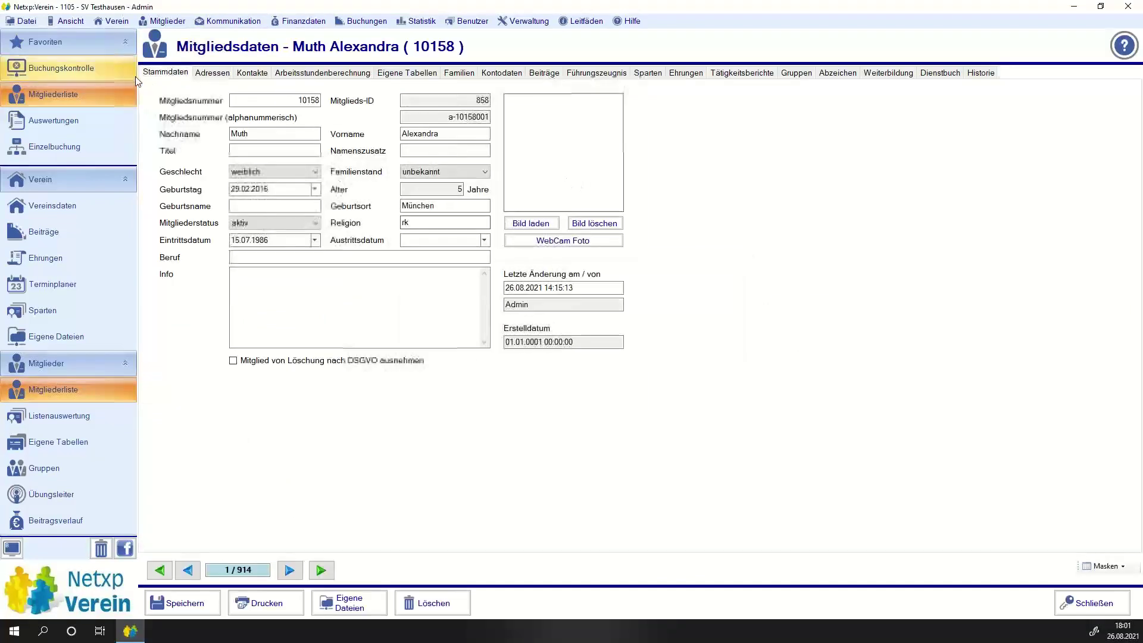
In Arbeitsstundenberechnung, record a first work assignment of 5,5 hours on 14.06.2021.
left_click(296, 73)
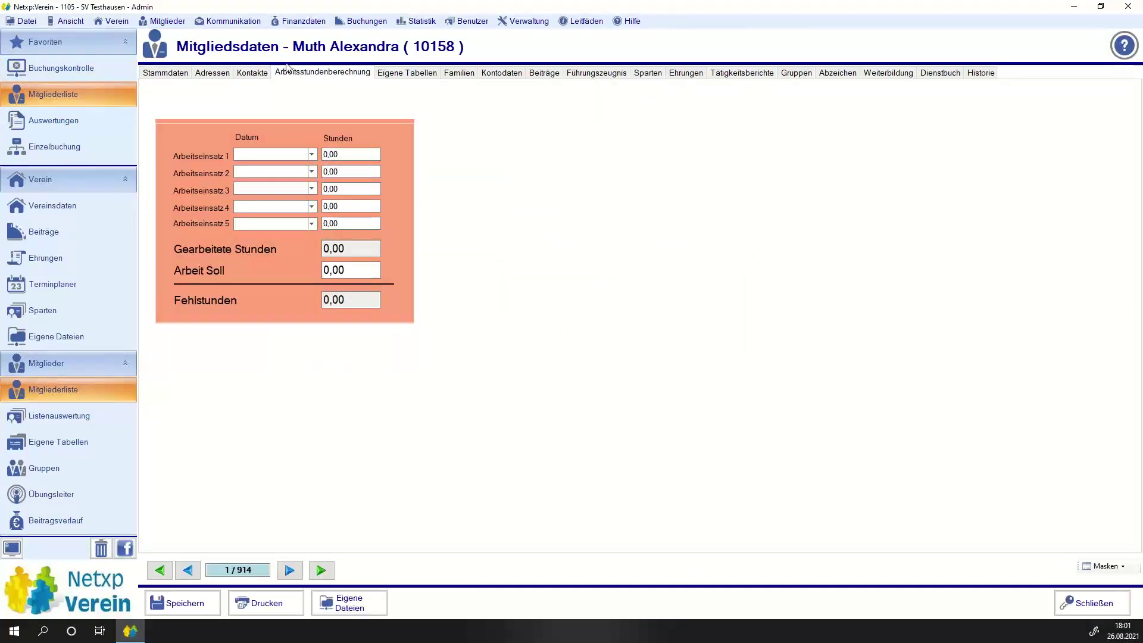
left_click(311, 154)
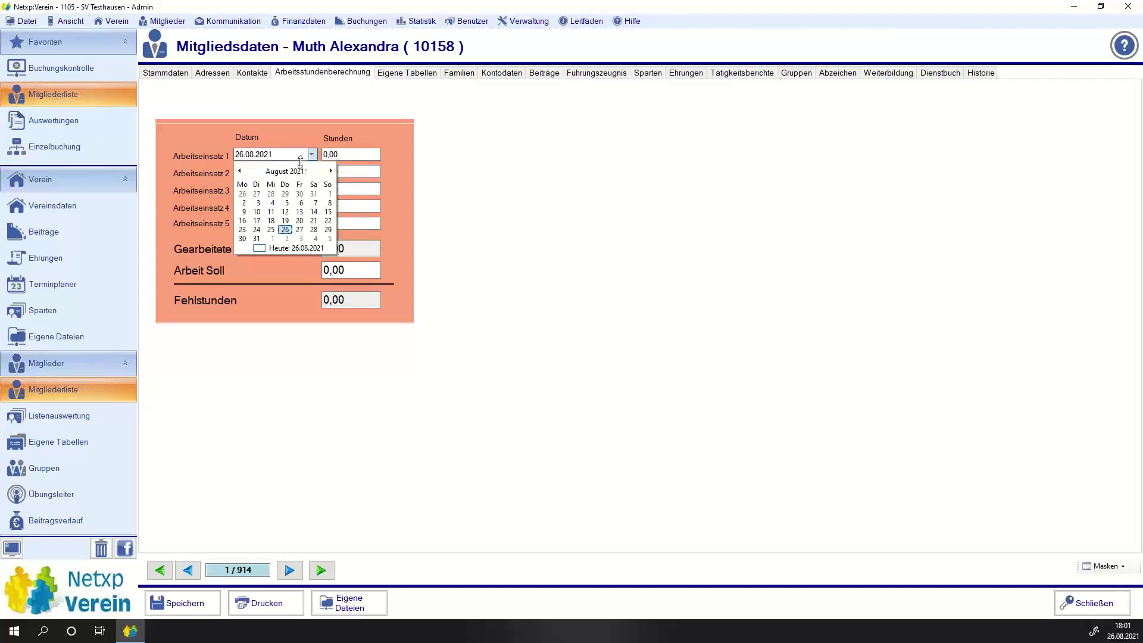
left_click(286, 171)
left_click(274, 211)
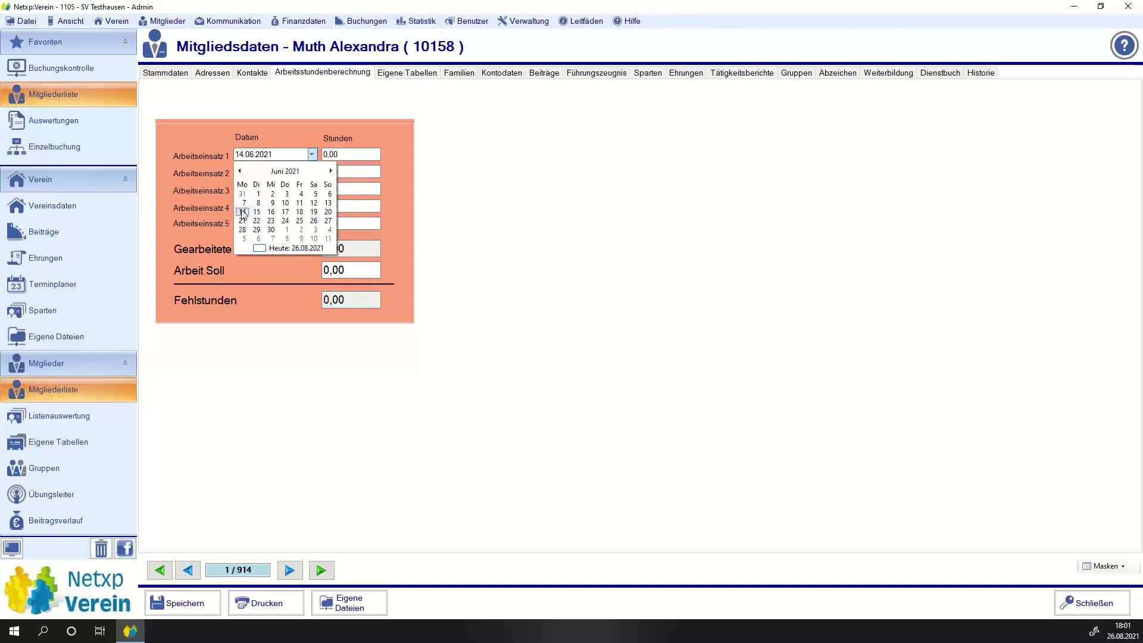
left_click(242, 212)
key("Tab")
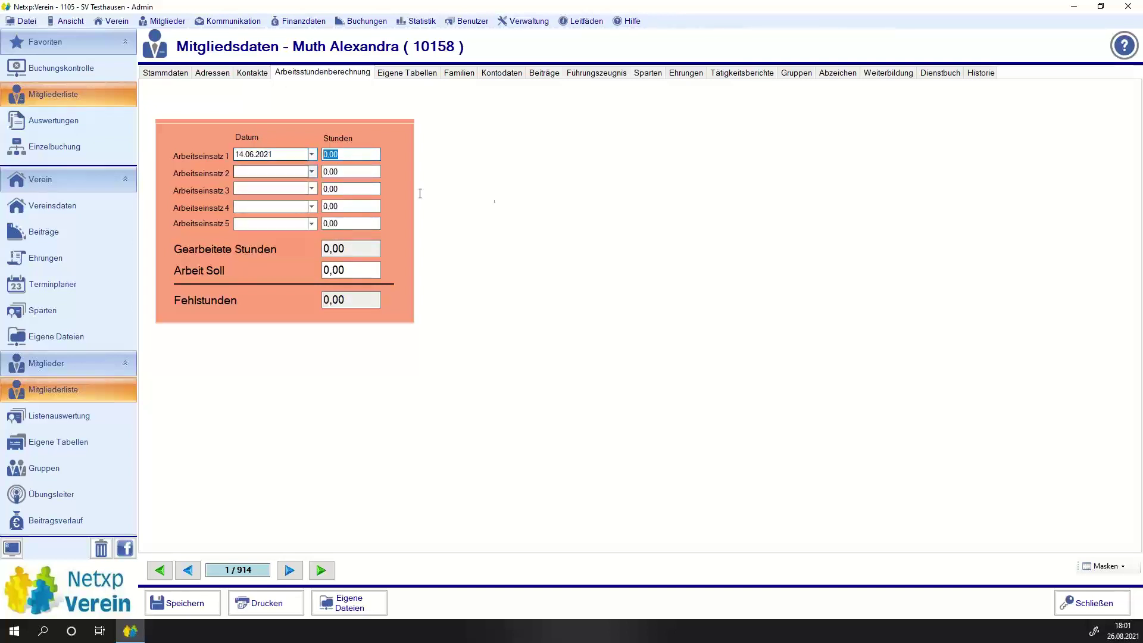
type("5,5")
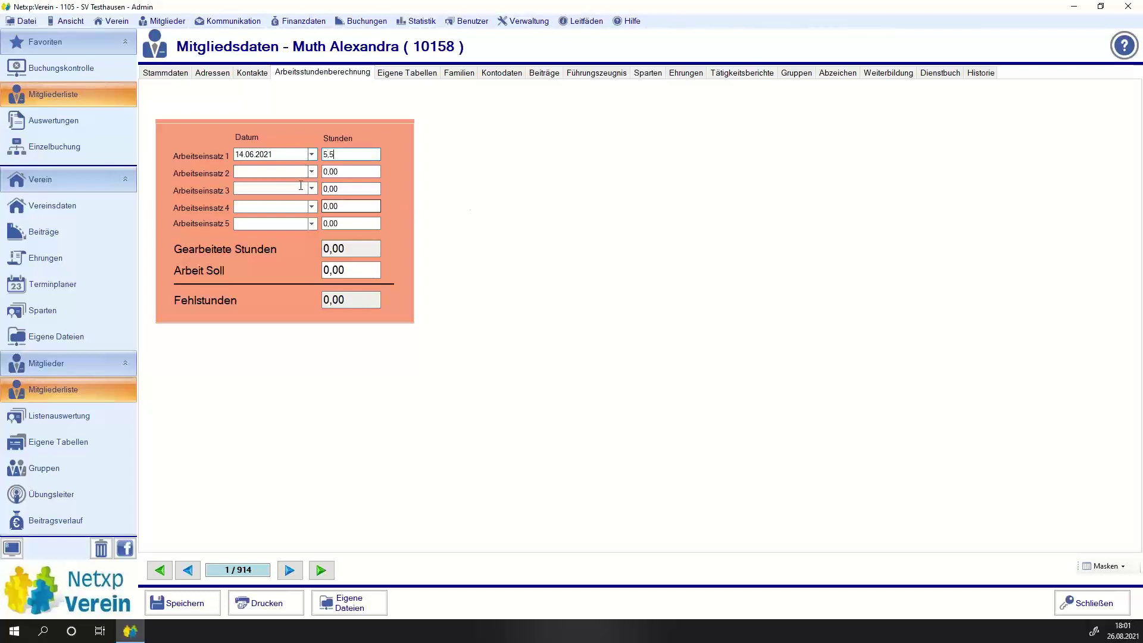
Add assignments of 11 hours on 16.07.2021 and 1 hour with no date.
left_click(311, 172)
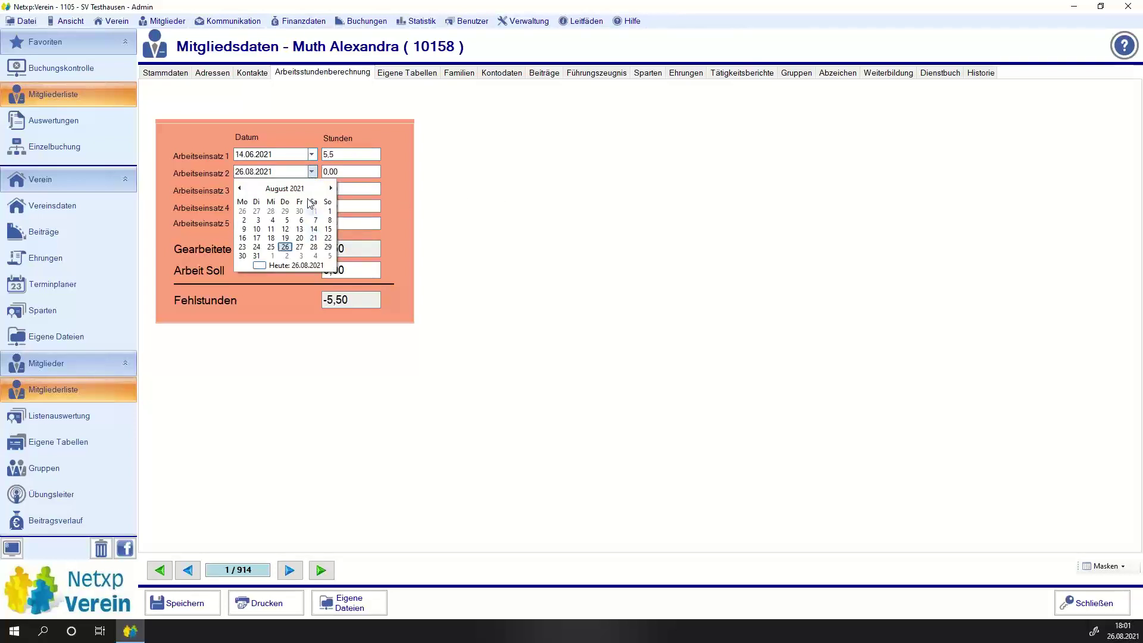
left_click(284, 188)
left_click(296, 231)
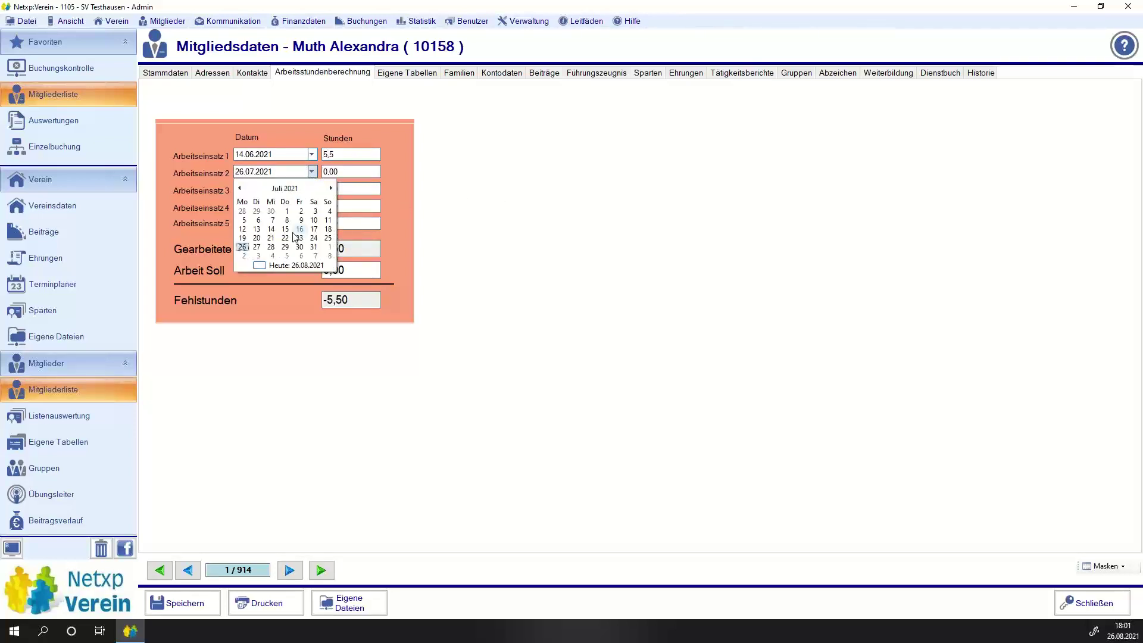
left_click(299, 229)
left_click(345, 172)
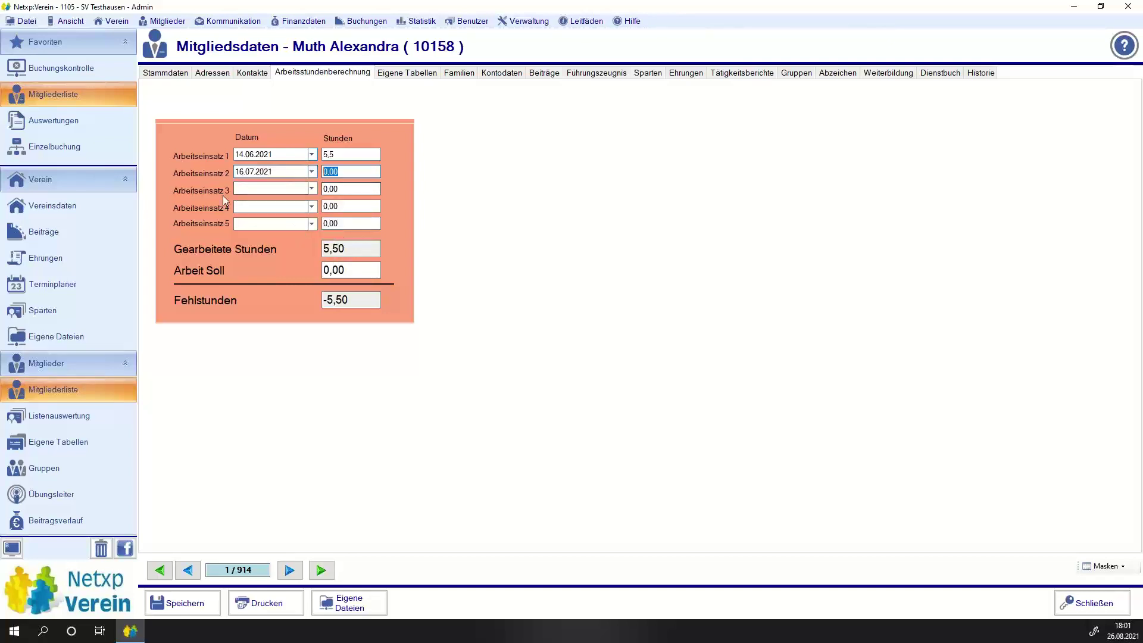
type("11")
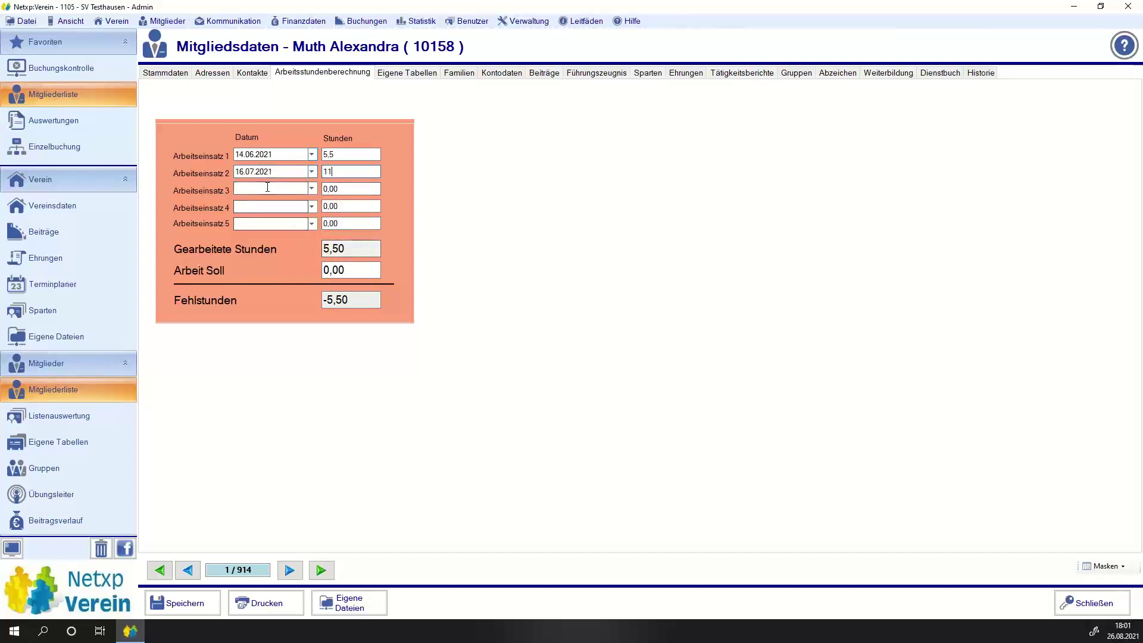
left_click(267, 188)
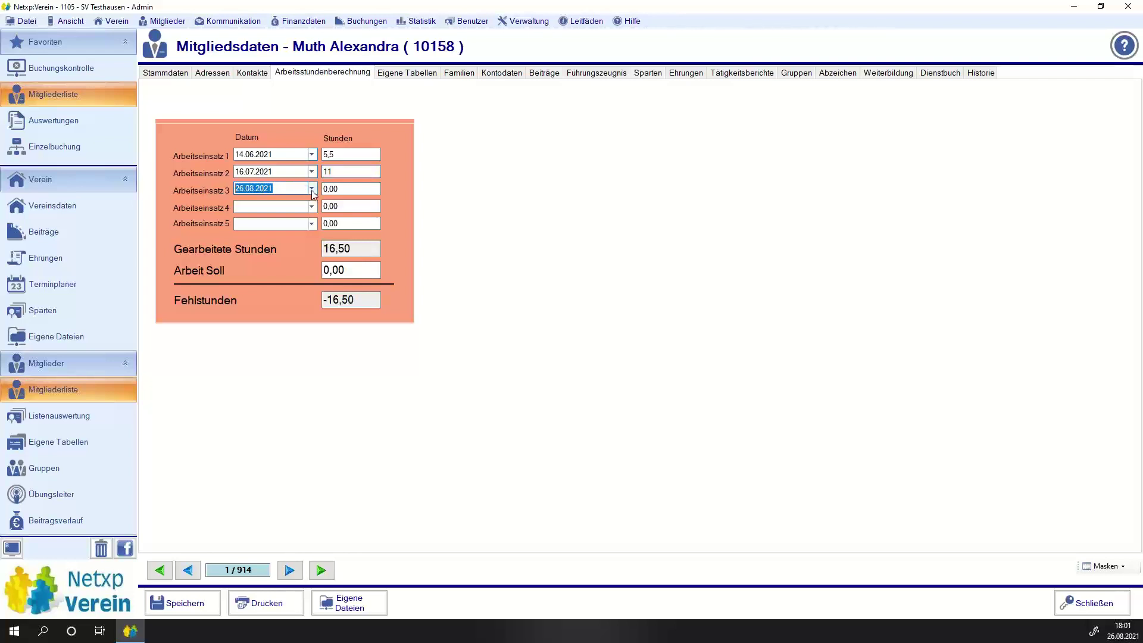
key("Delete")
left_click(346, 189)
type("1")
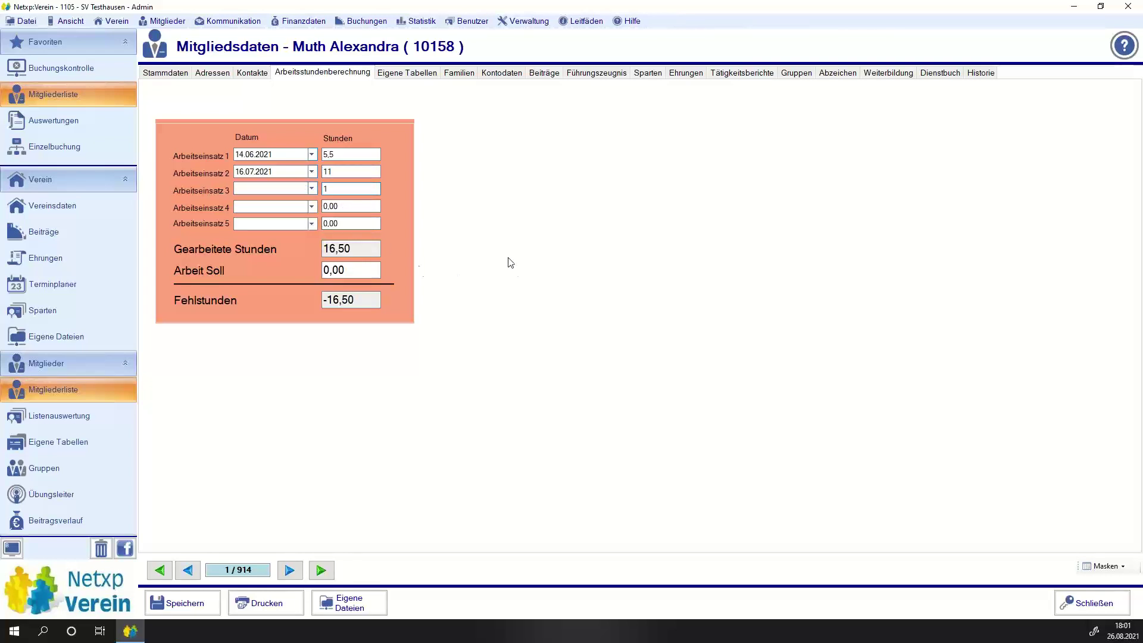
key("Tab")
Set Arbeit Soll to 25 hours, leaving 7,50 Fehlstunden, and save.
key("BackSpace")
key("BackSpace")
key("BackSpace")
key("BackSpace")
type("25")
left_click(363, 305)
left_click(181, 607)
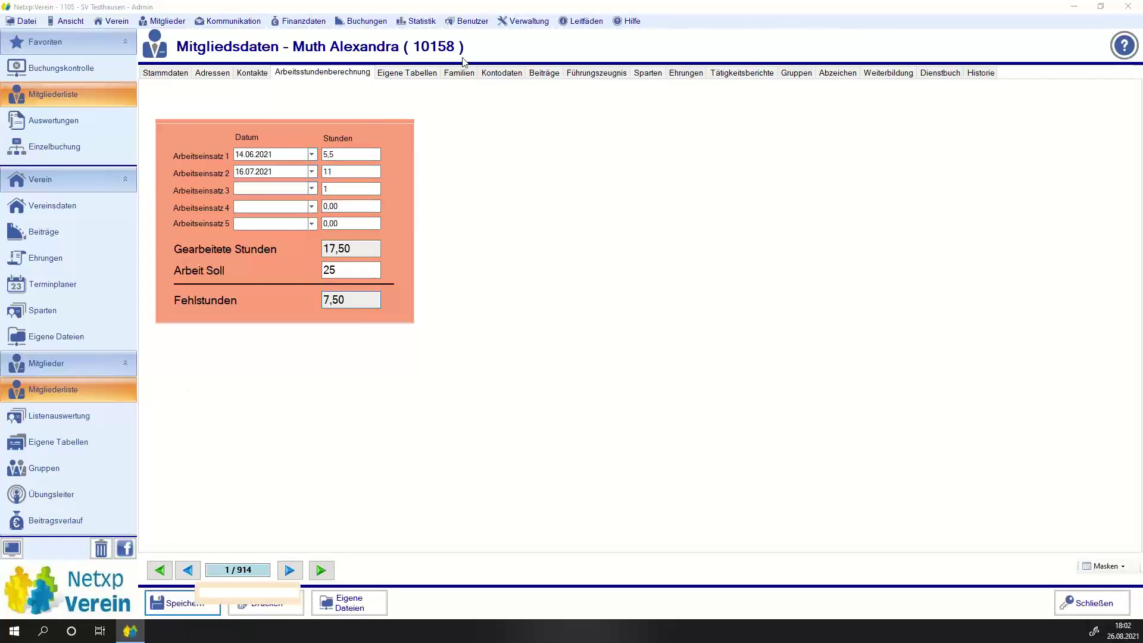
On Beiträge, add the Arbeitsstunde 2. Methode fee group (157,50) and return to Mitgliederliste.
left_click(543, 72)
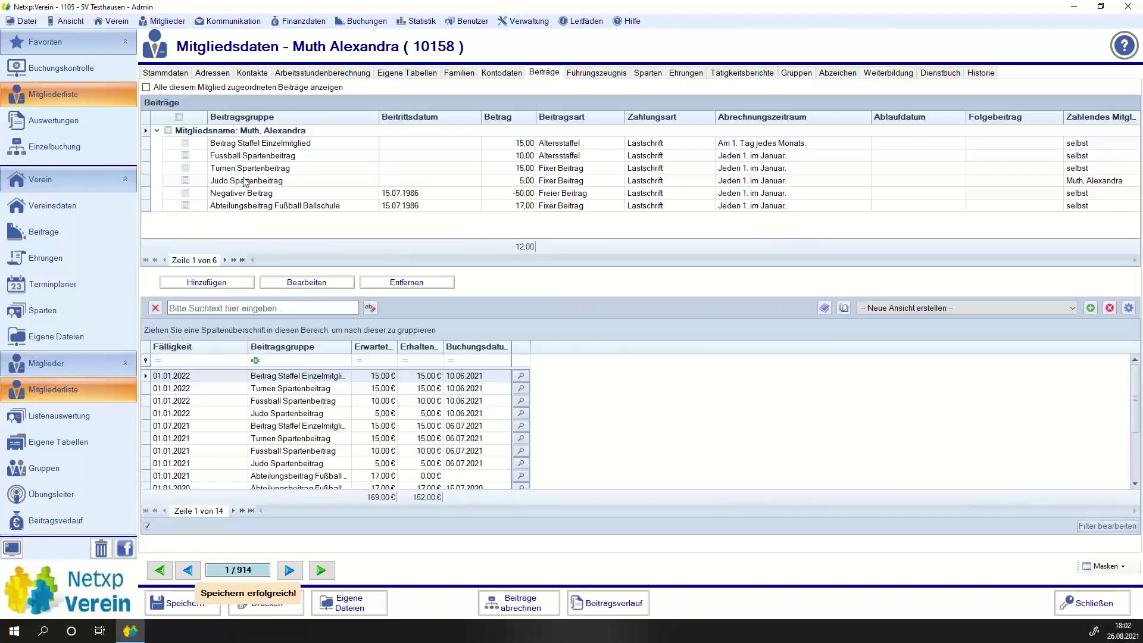
left_click(198, 282)
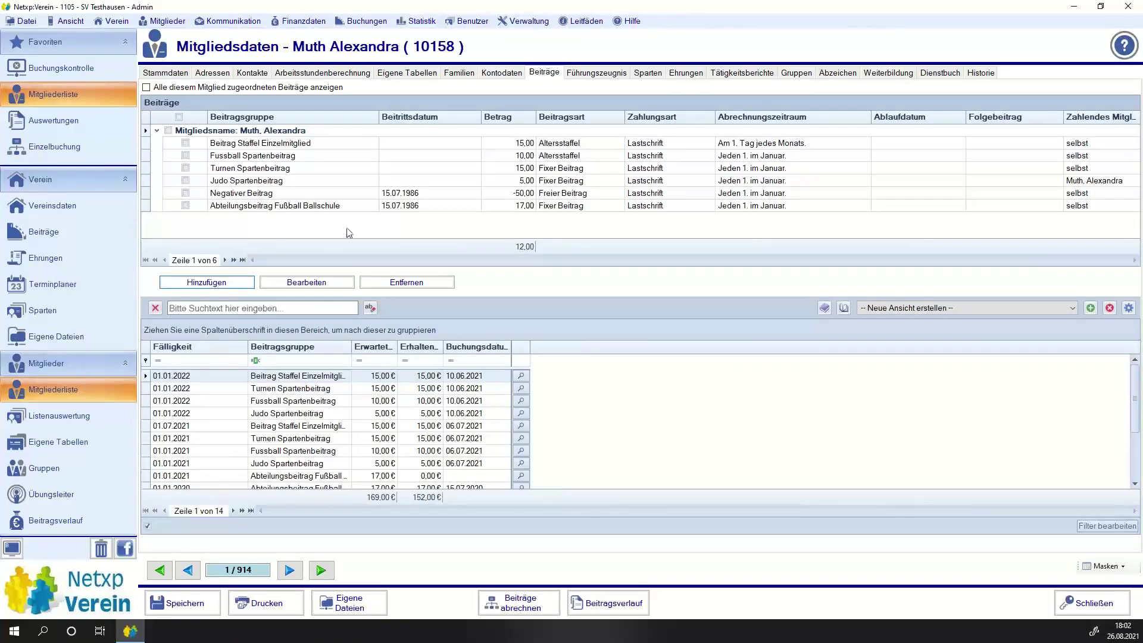
left_click(585, 143)
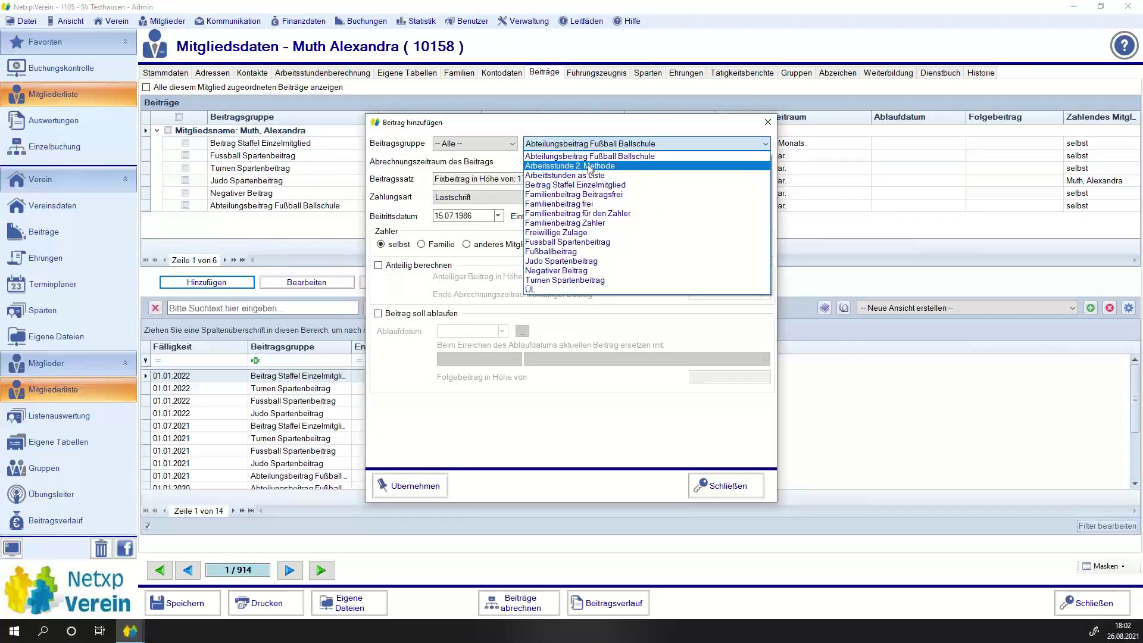
left_click(590, 165)
left_click(403, 487)
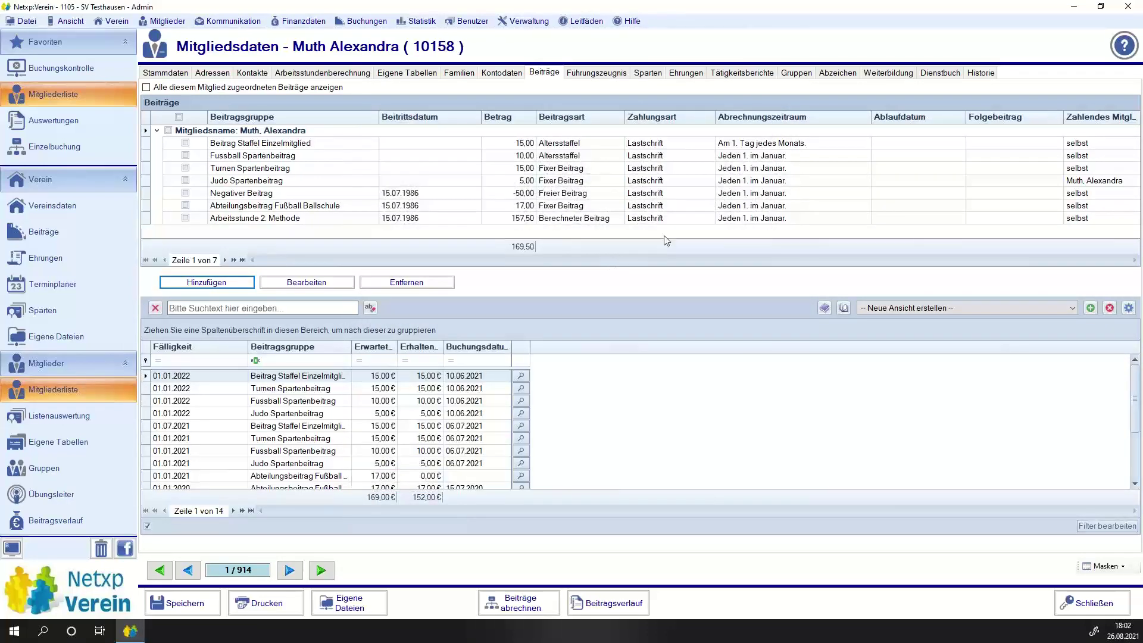
left_click(523, 219)
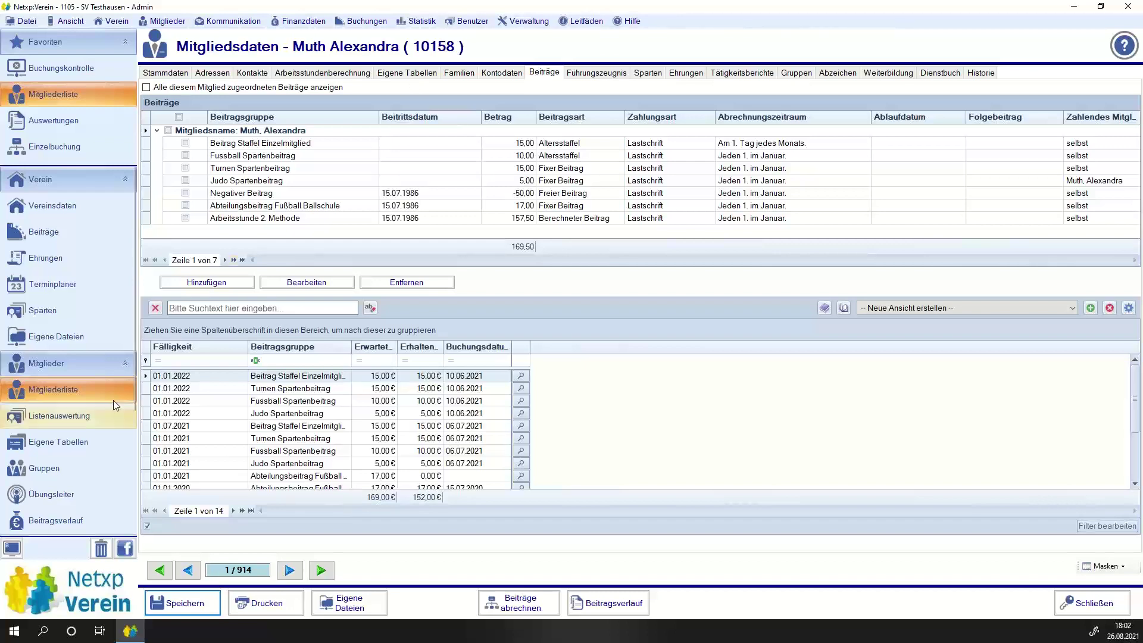
left_click(91, 391)
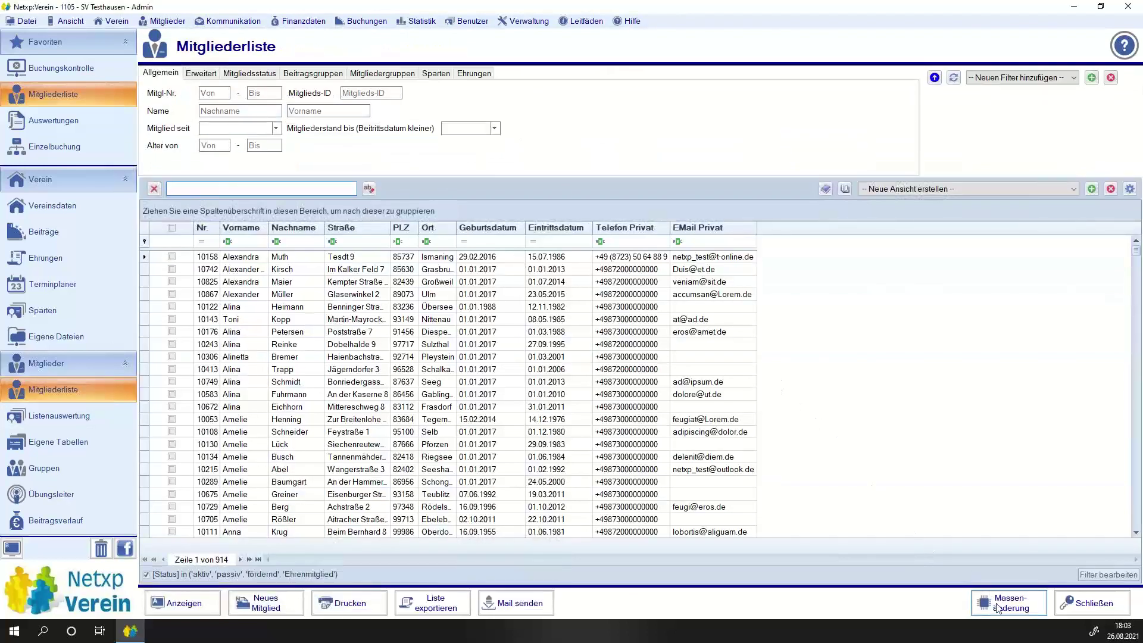
left_click(1011, 603)
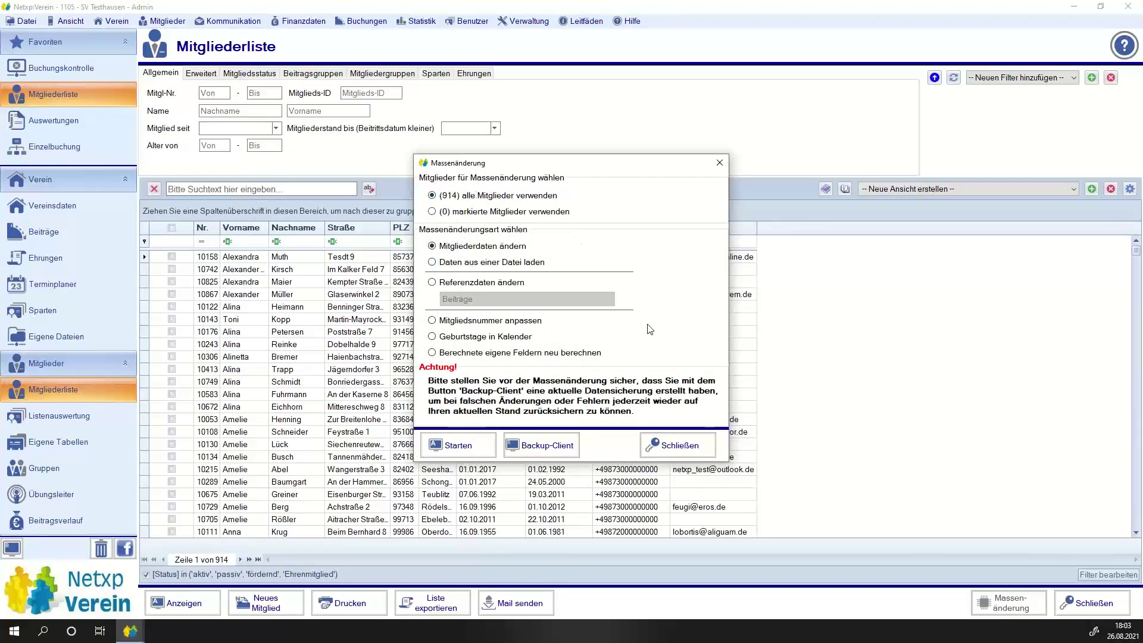
left_click(472, 446)
left_click(452, 238)
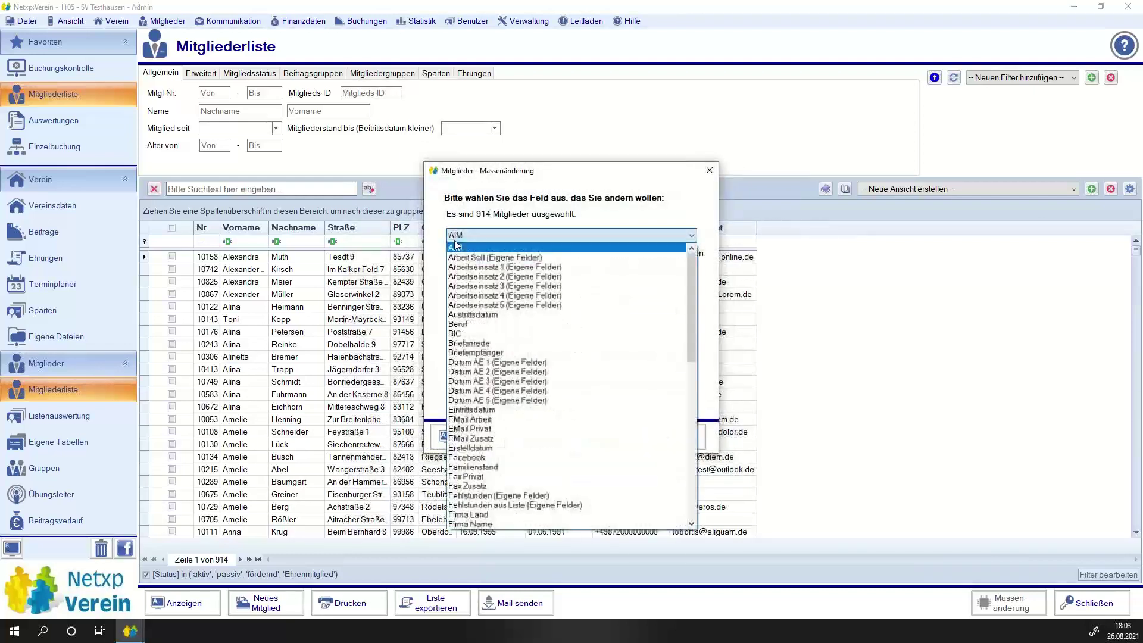
left_click(508, 268)
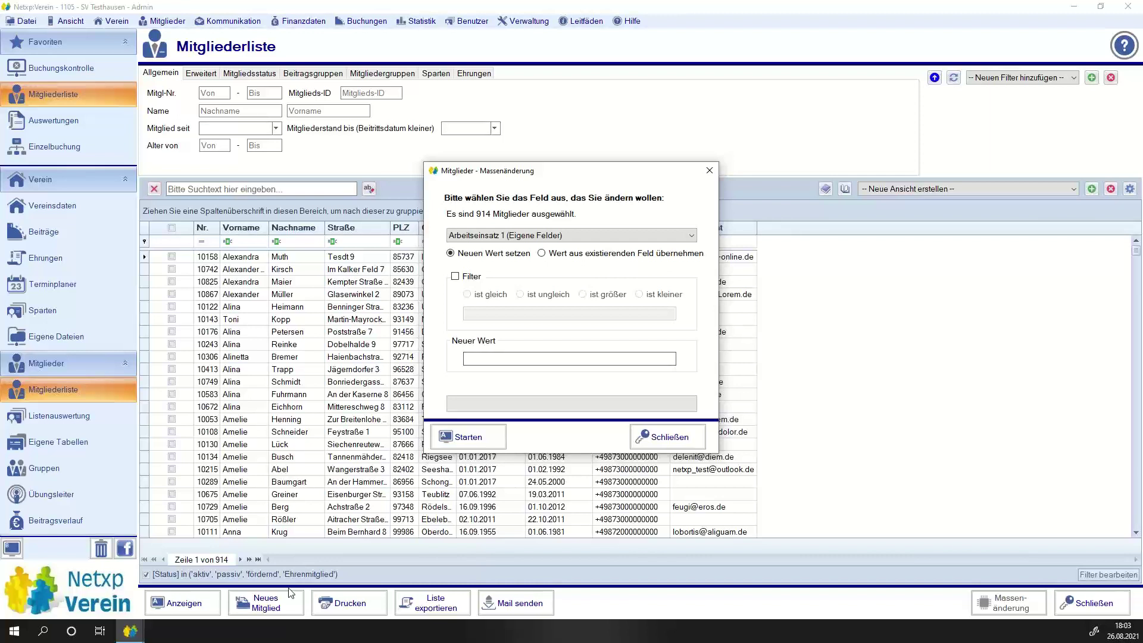
left_click(670, 436)
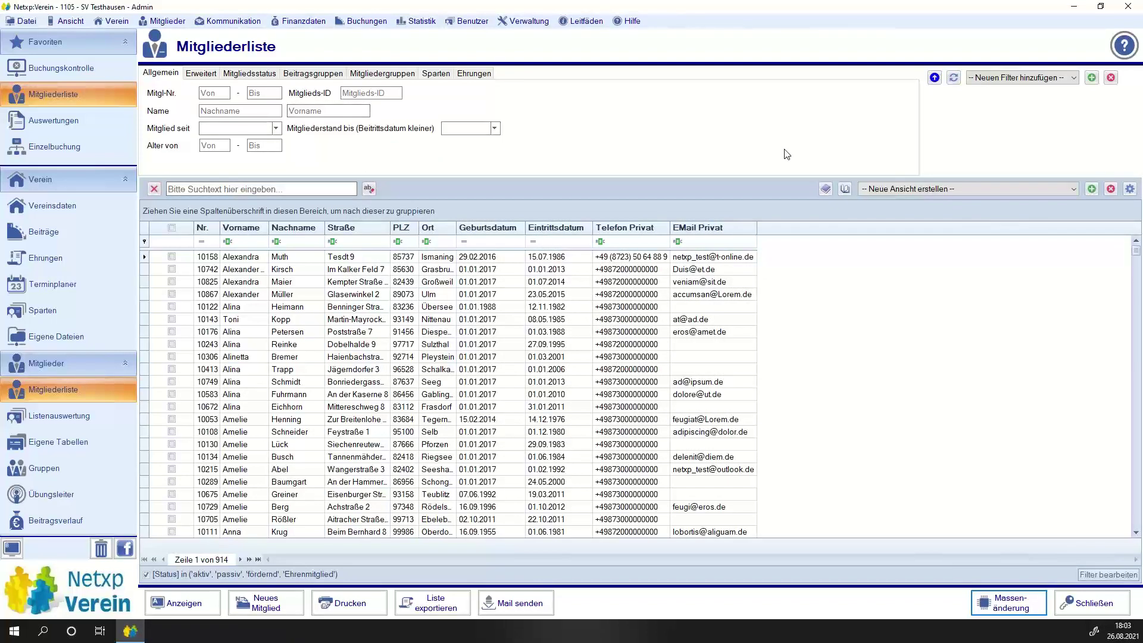
Quit via Datei > Beenden, relaunch, and log into the Testverein test club.
left_click(26, 23)
left_click(45, 89)
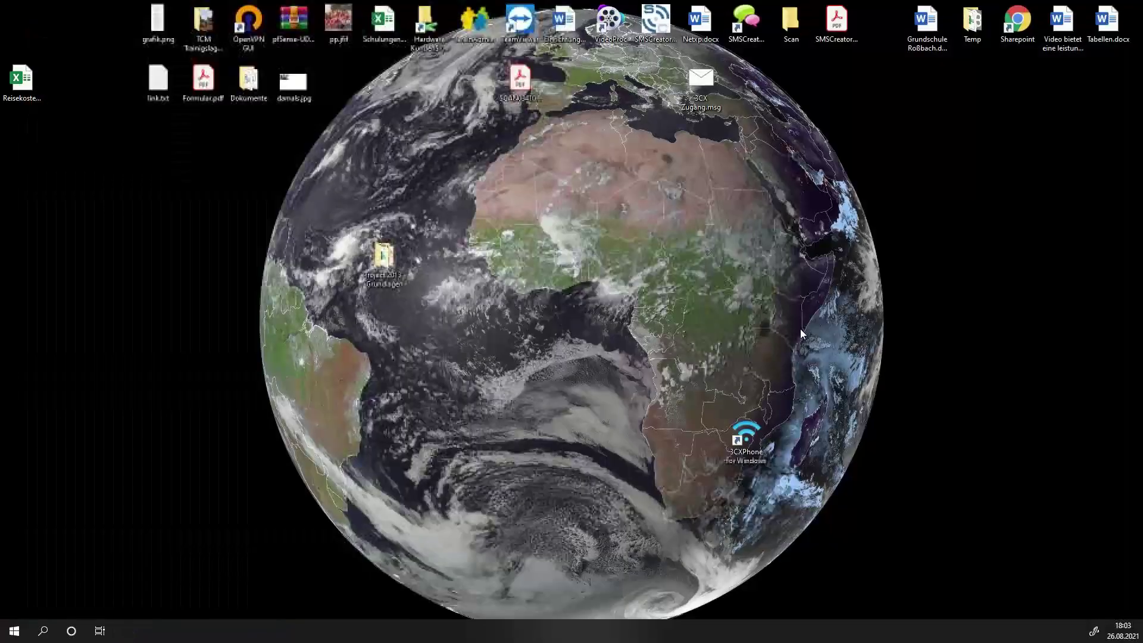
left_click(665, 260)
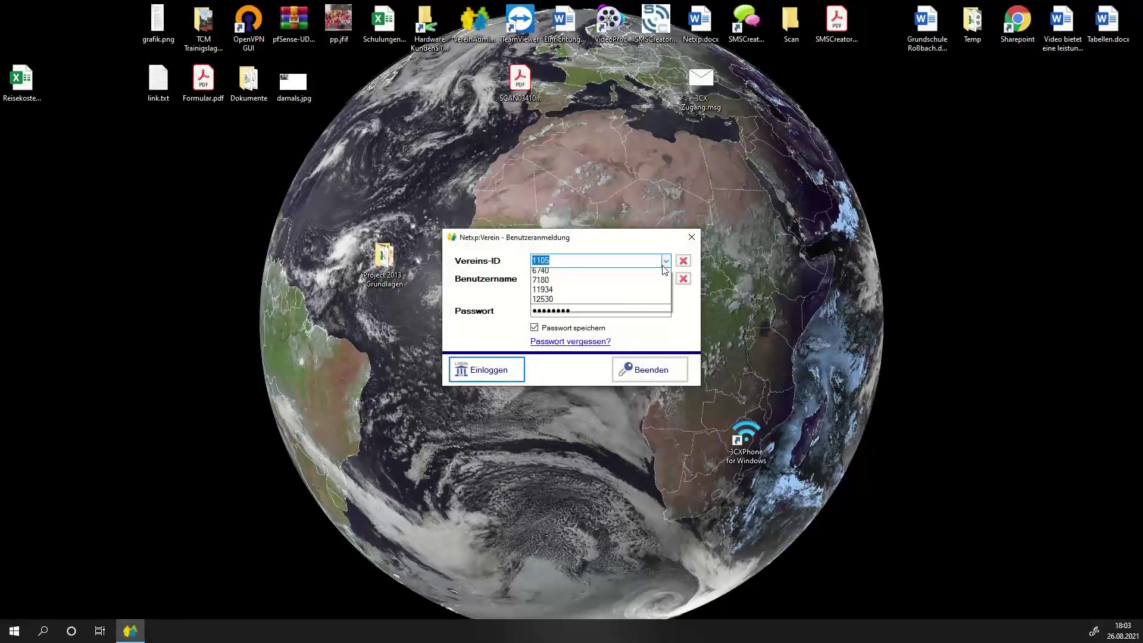
left_click(594, 292)
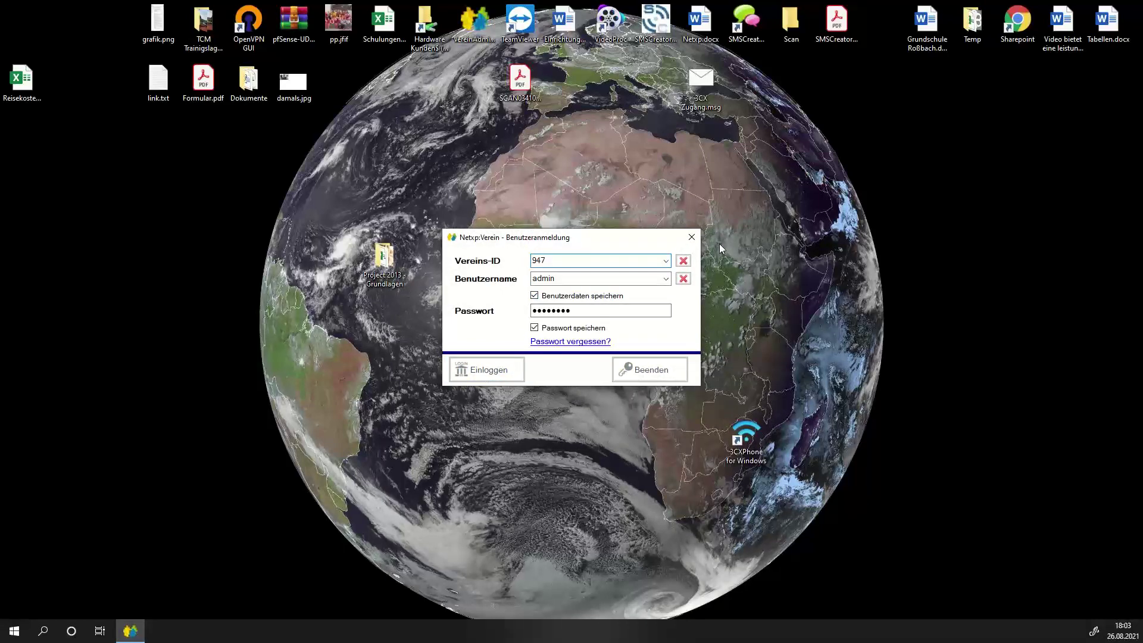
key("Escape")
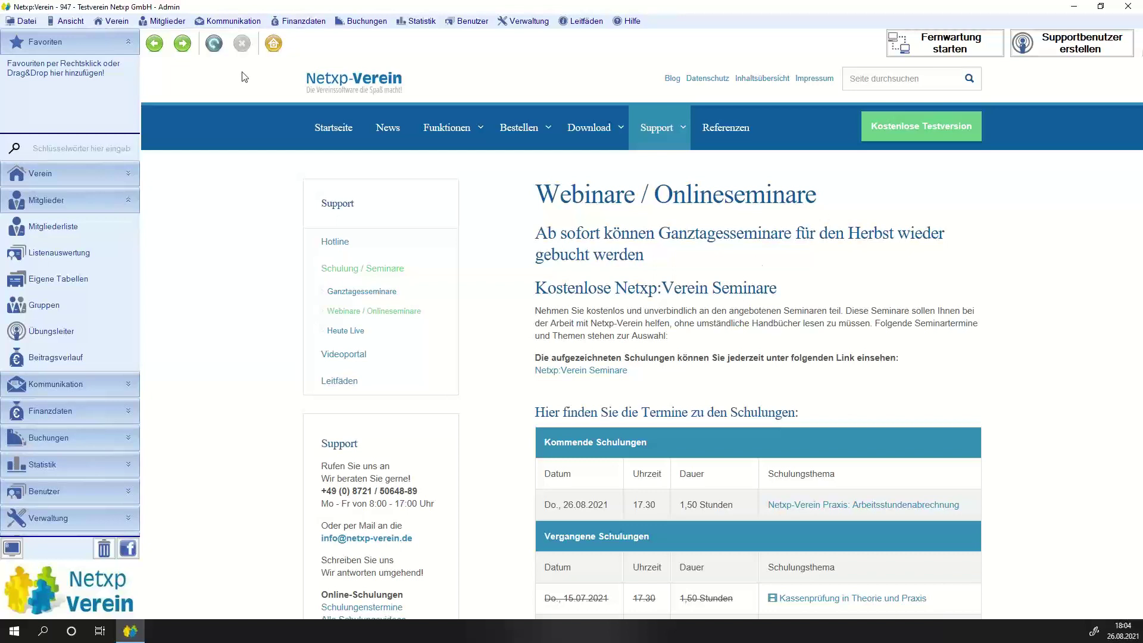
Collapse the Mitglieder section and expand Verwaltung in the sidebar navigation.
left_click(133, 199)
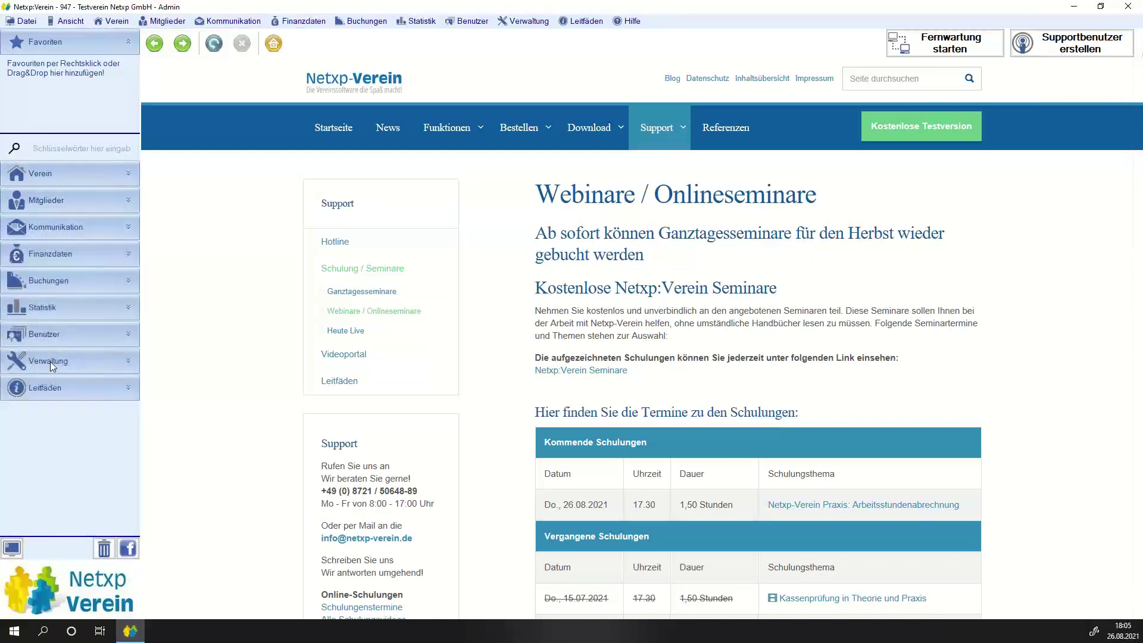
left_click(50, 362)
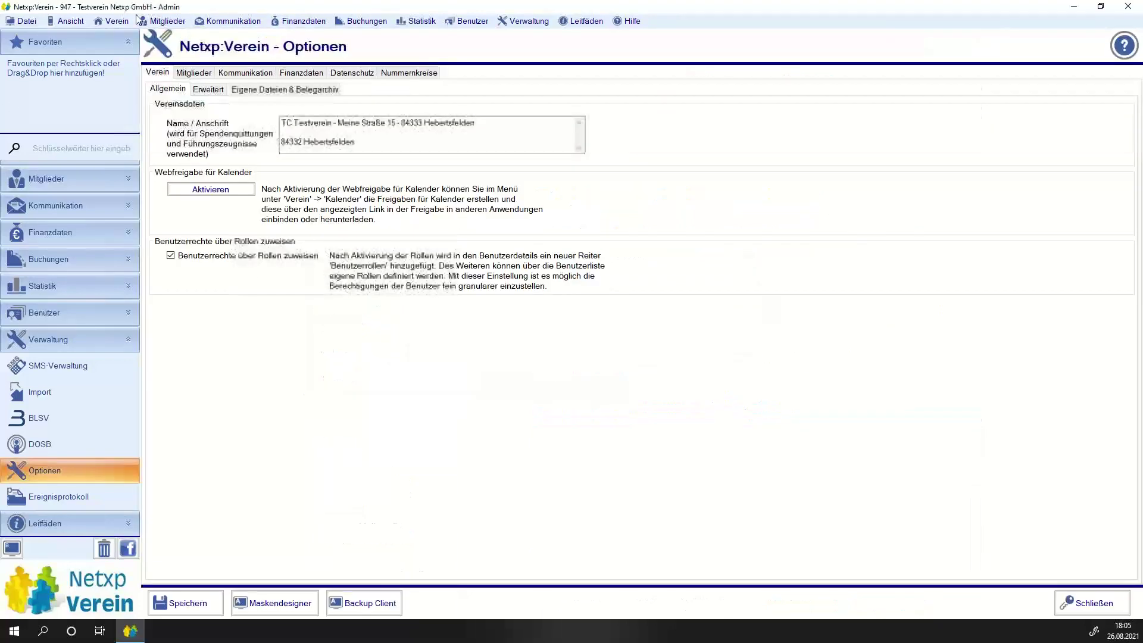
Under Eigene Tabellen, create table 'Arbeitsstundenabrechnung' with 'Tabelle für Berechnungen verwenden' ticked.
left_click(189, 73)
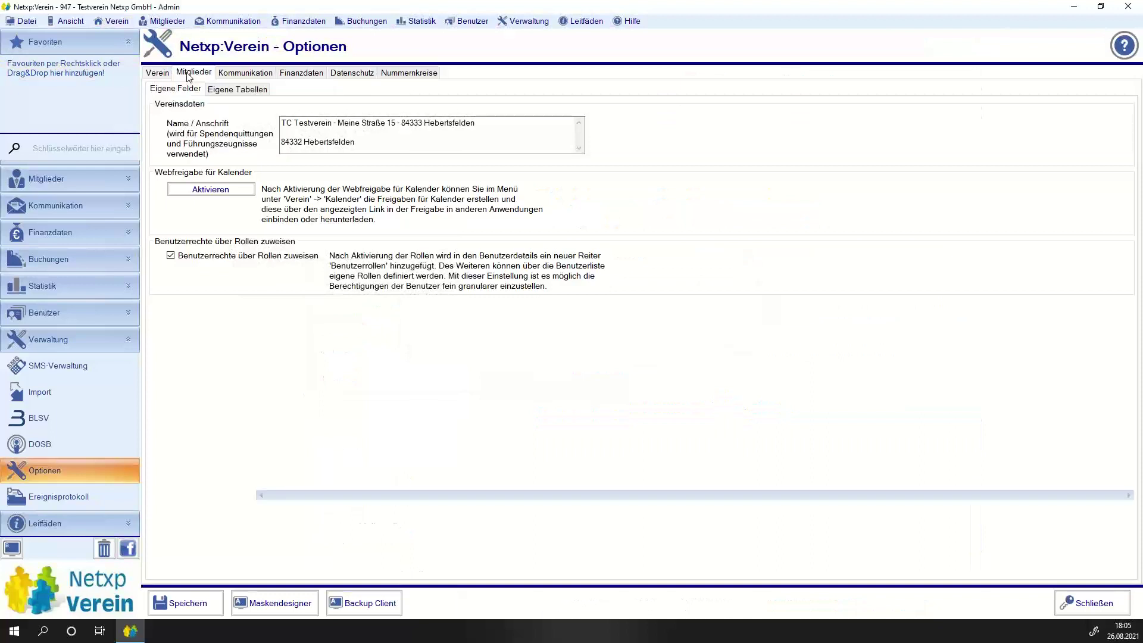
left_click(238, 89)
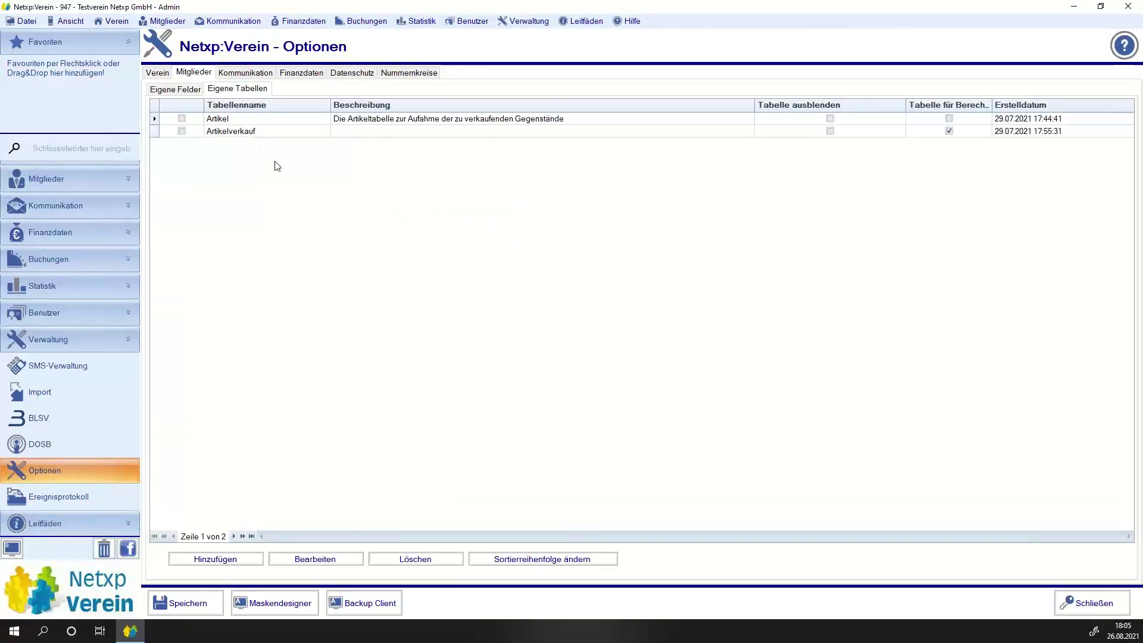
left_click(217, 560)
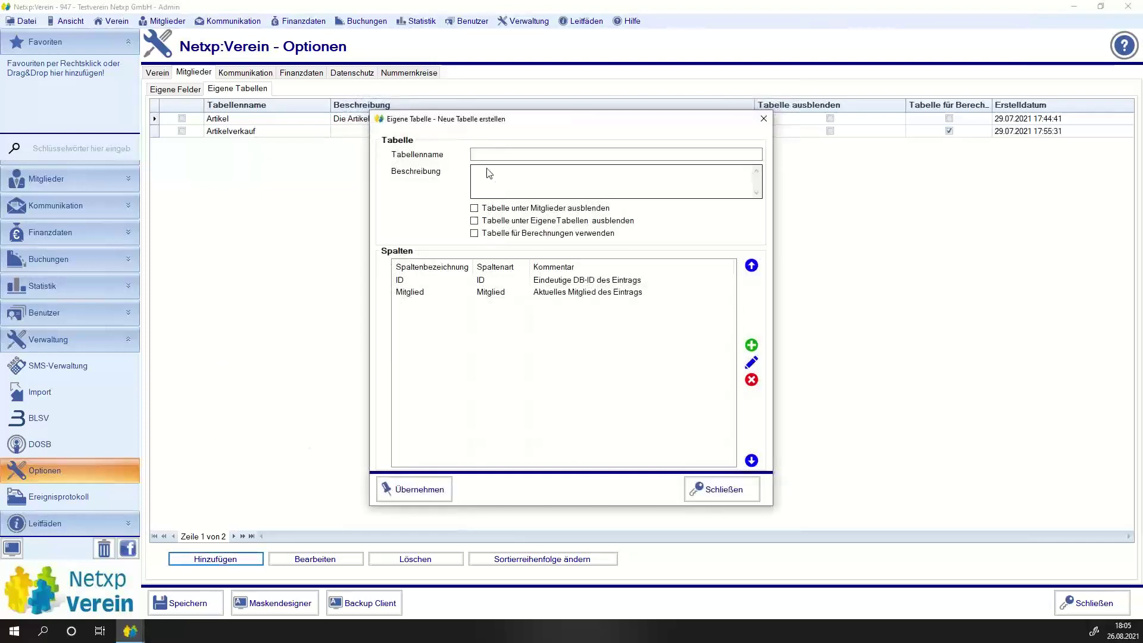
left_click(486, 156)
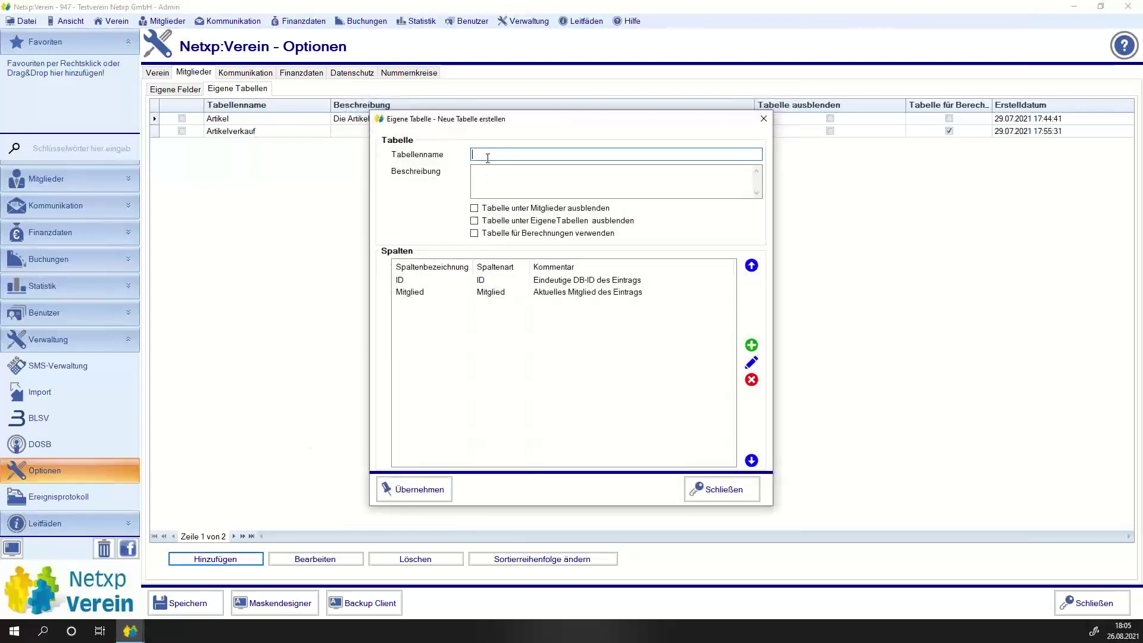
type("Arbeitsstundenabrrechnung")
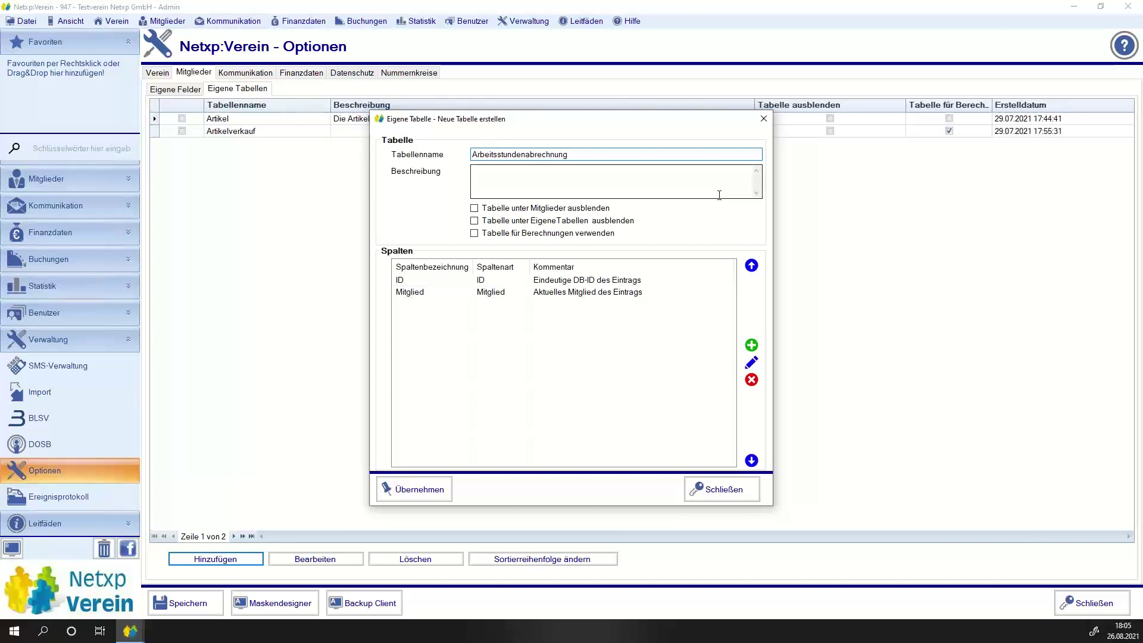
left_click(474, 234)
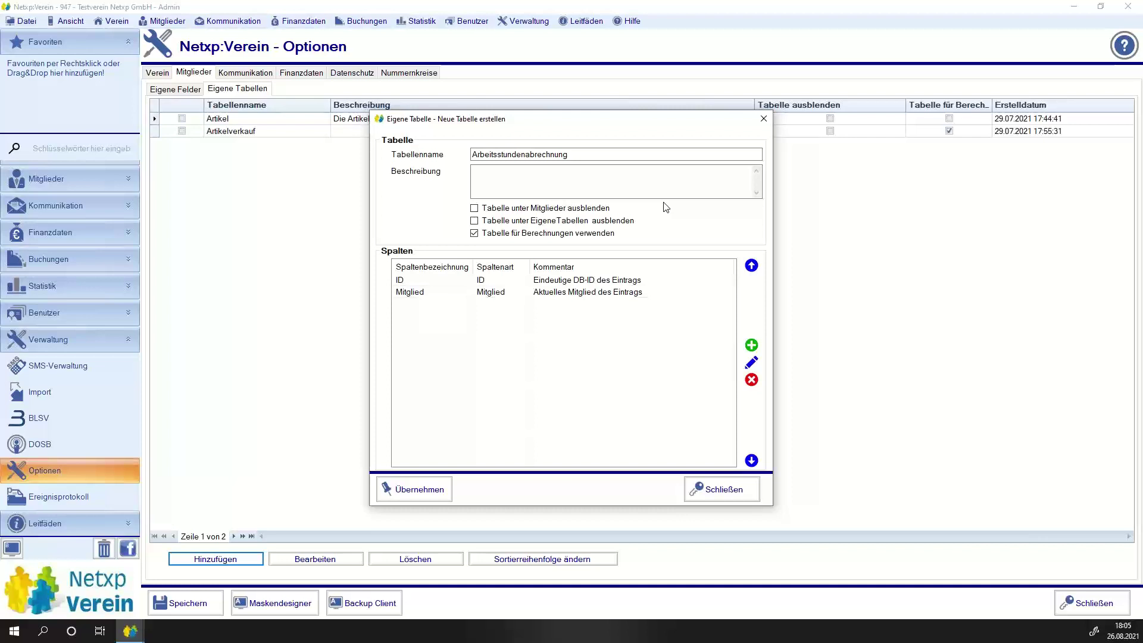
left_click(401, 295)
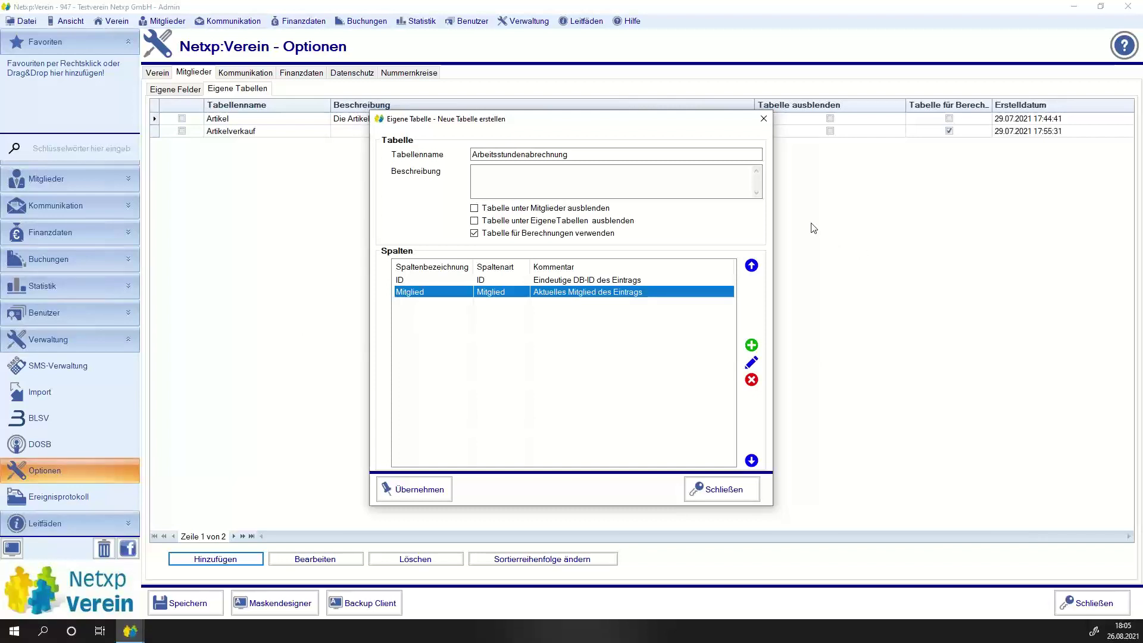
left_click(751, 345)
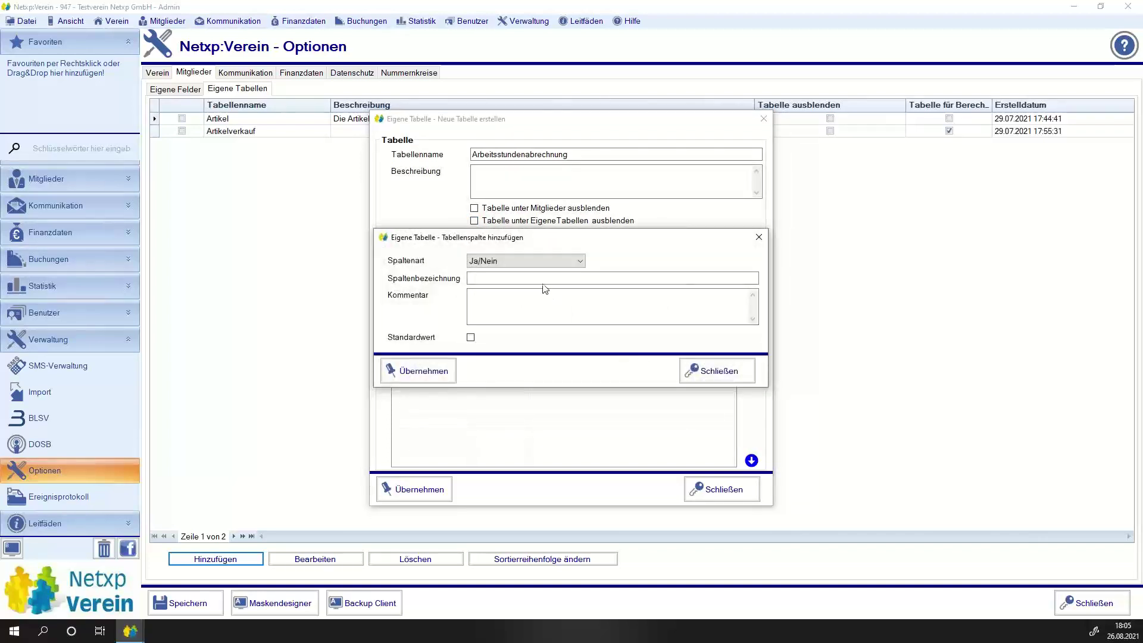
Add a 'Datum Einsatz' column of Spaltenart Datum with Datumsformat Datum.
left_click(533, 262)
left_click(484, 282)
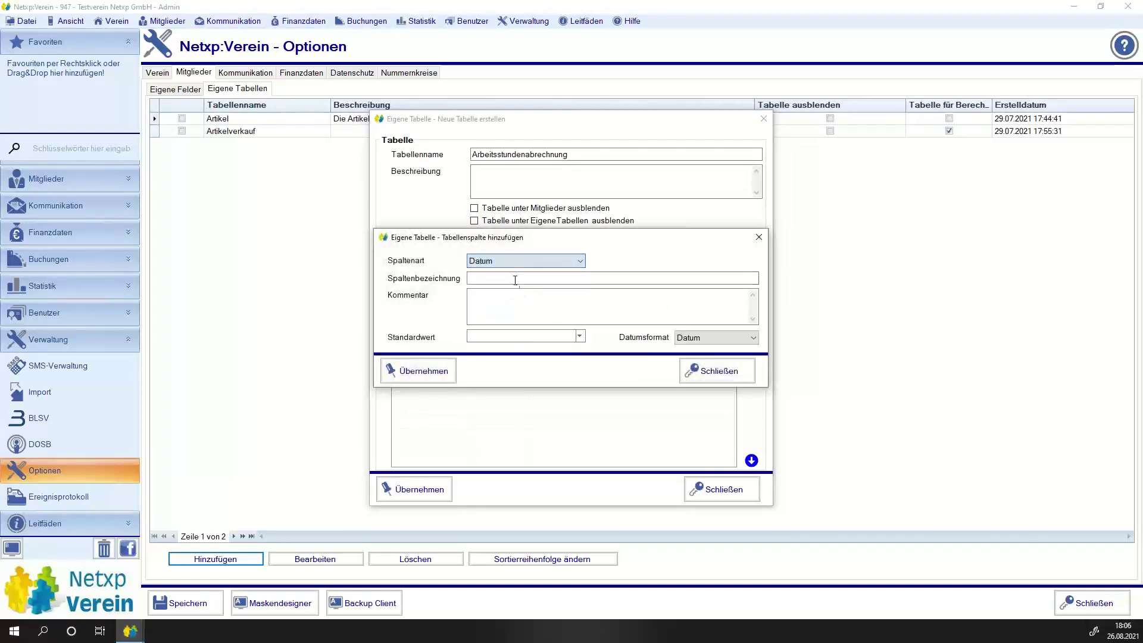
left_click(511, 277)
type("Datum Einsatz")
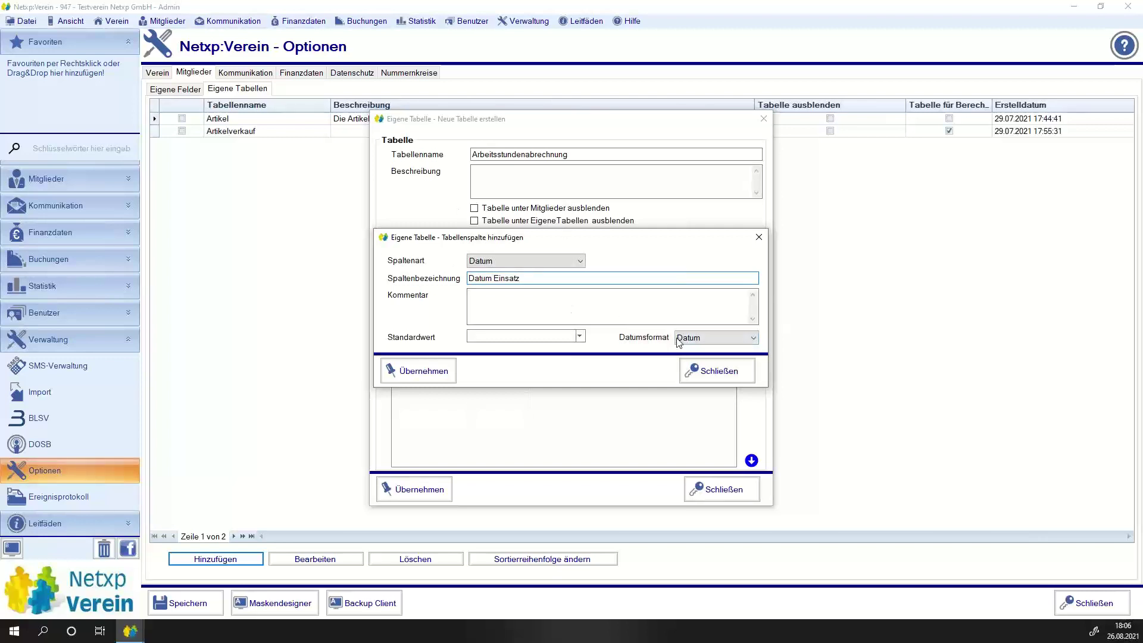
left_click(699, 338)
left_click(700, 338)
left_click(699, 338)
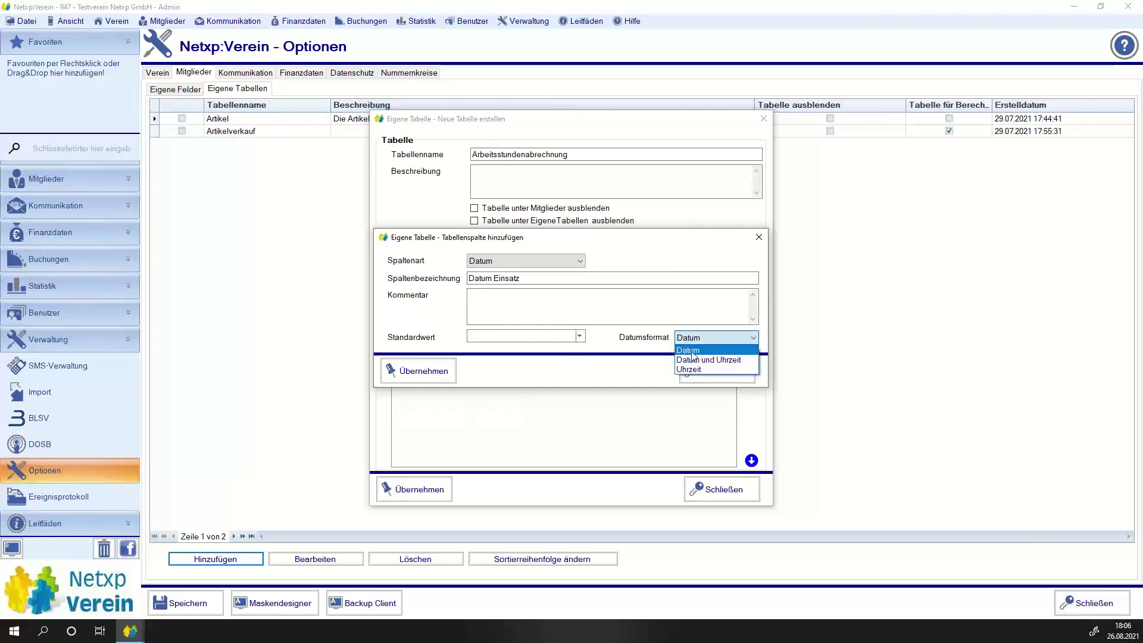
left_click(714, 352)
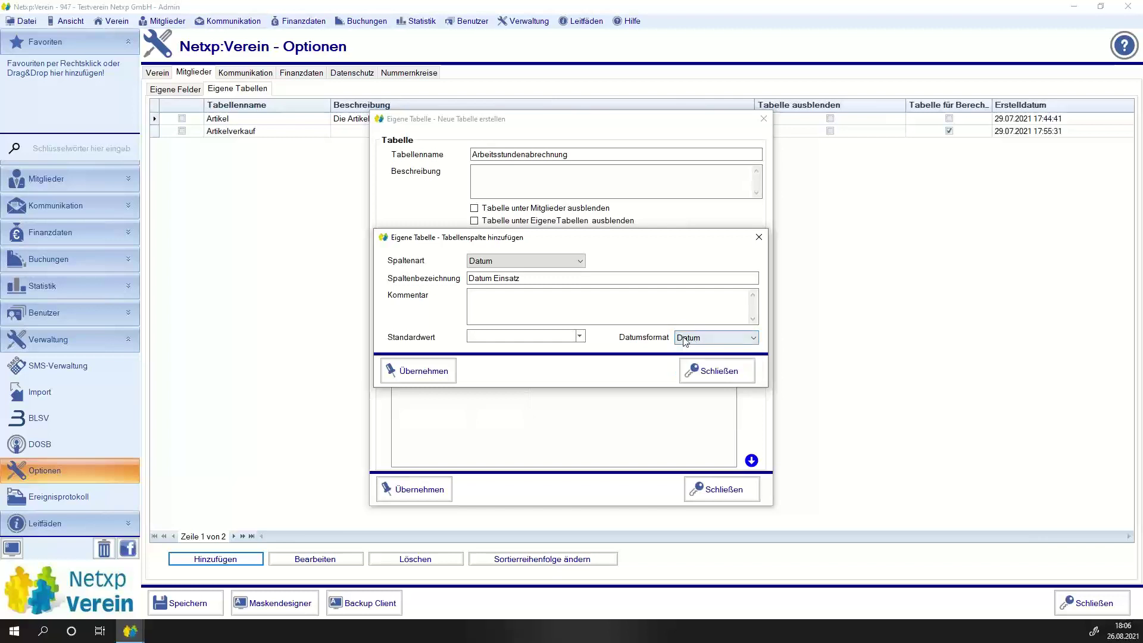
left_click(423, 373)
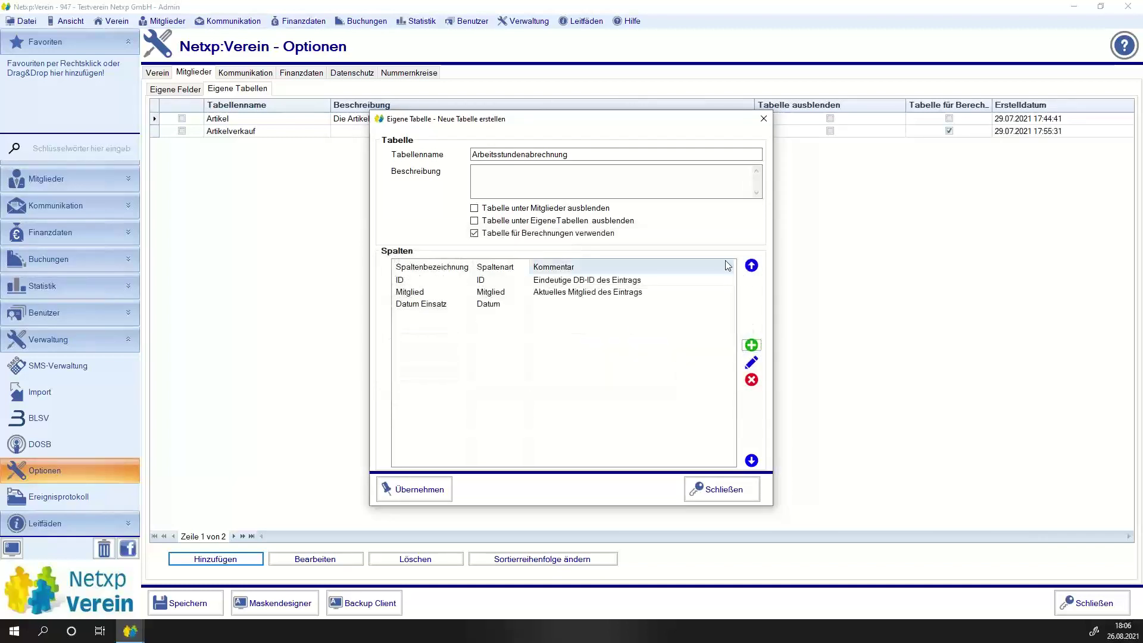
Add an 'Arbeitsbeginn' Datum column in Uhrzeit format with an empty Standardwert.
left_click(751, 345)
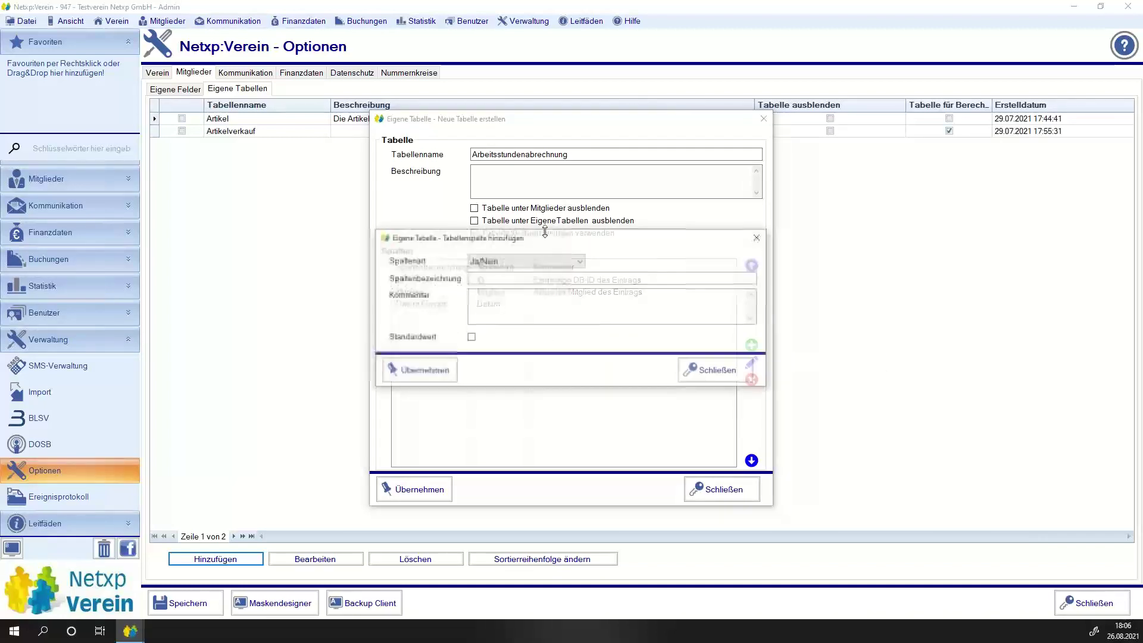
left_click(526, 262)
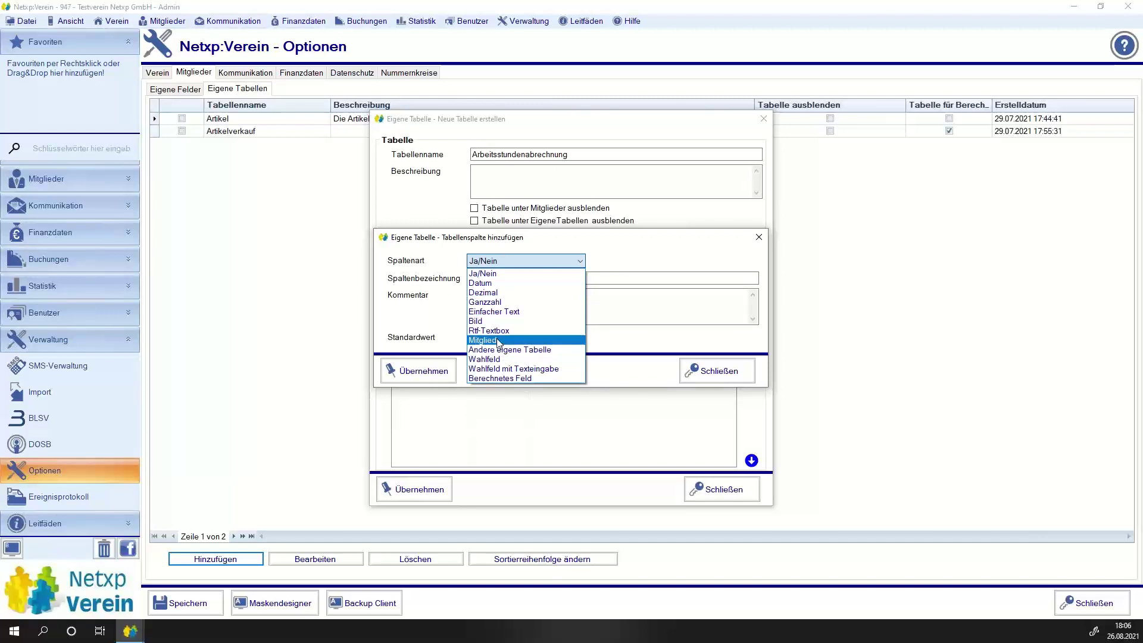
left_click(513, 284)
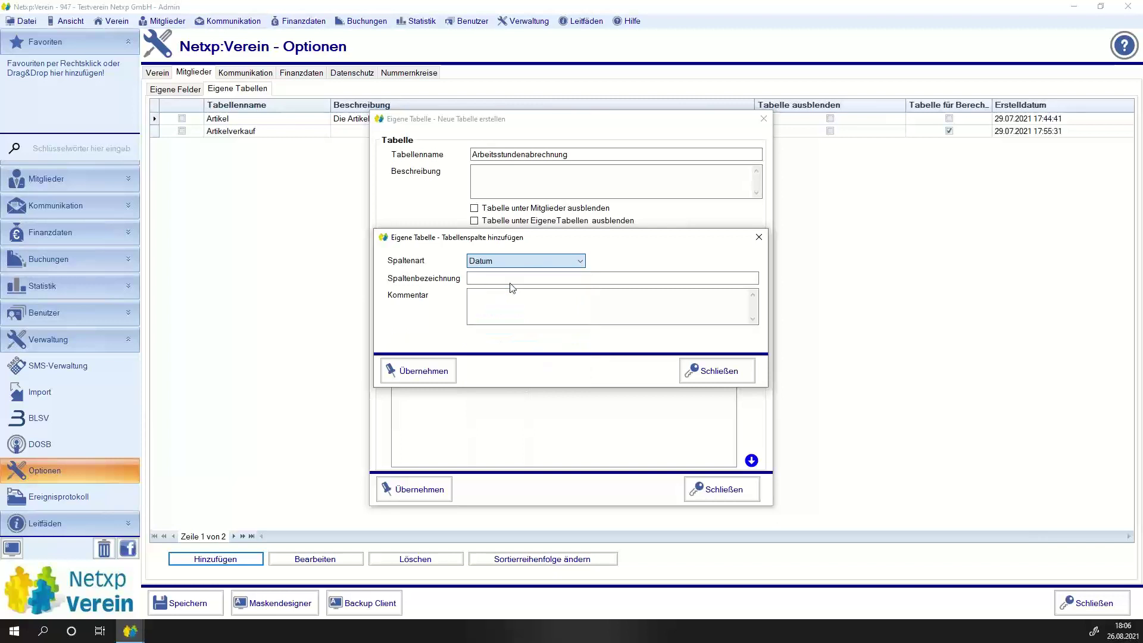
left_click(691, 338)
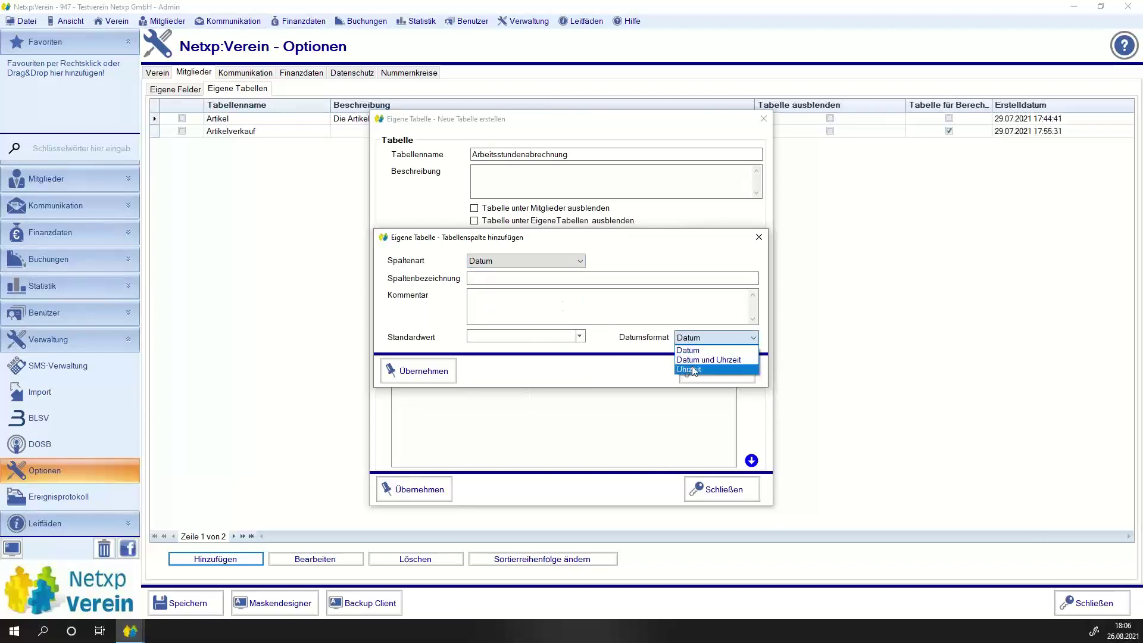
left_click(688, 369)
left_click(518, 279)
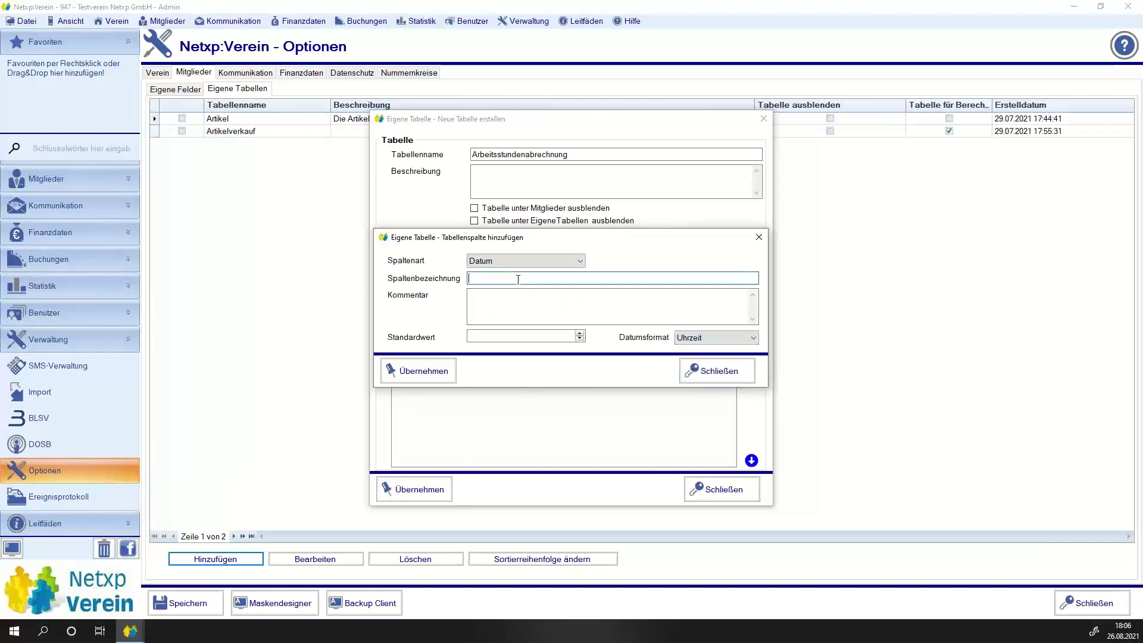
type("Arbeitsbeginn")
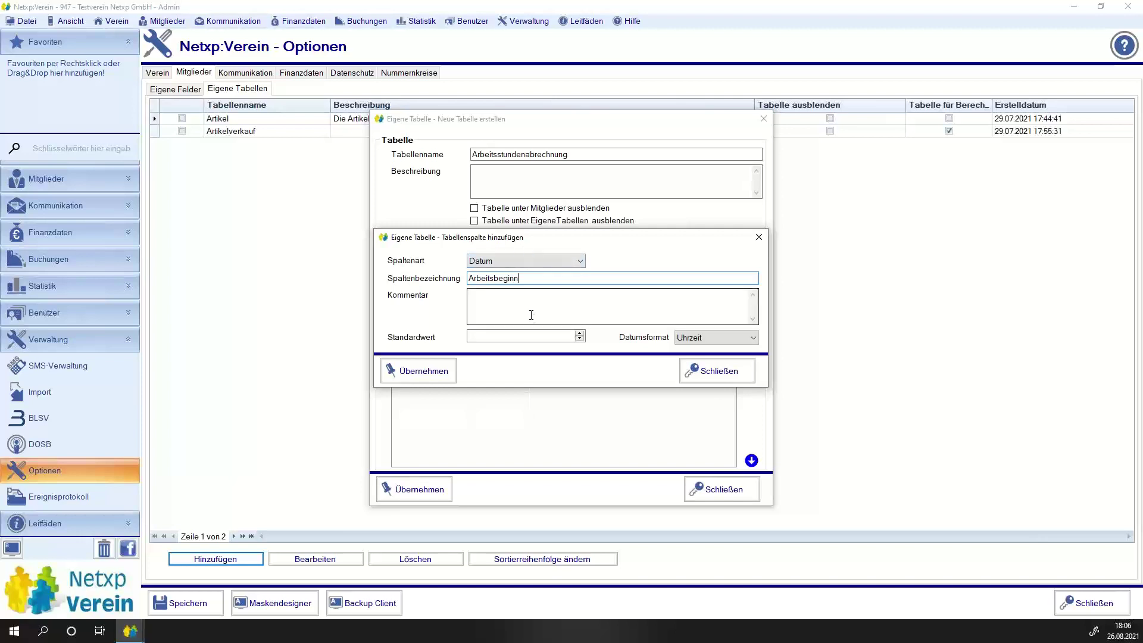
left_click(532, 336)
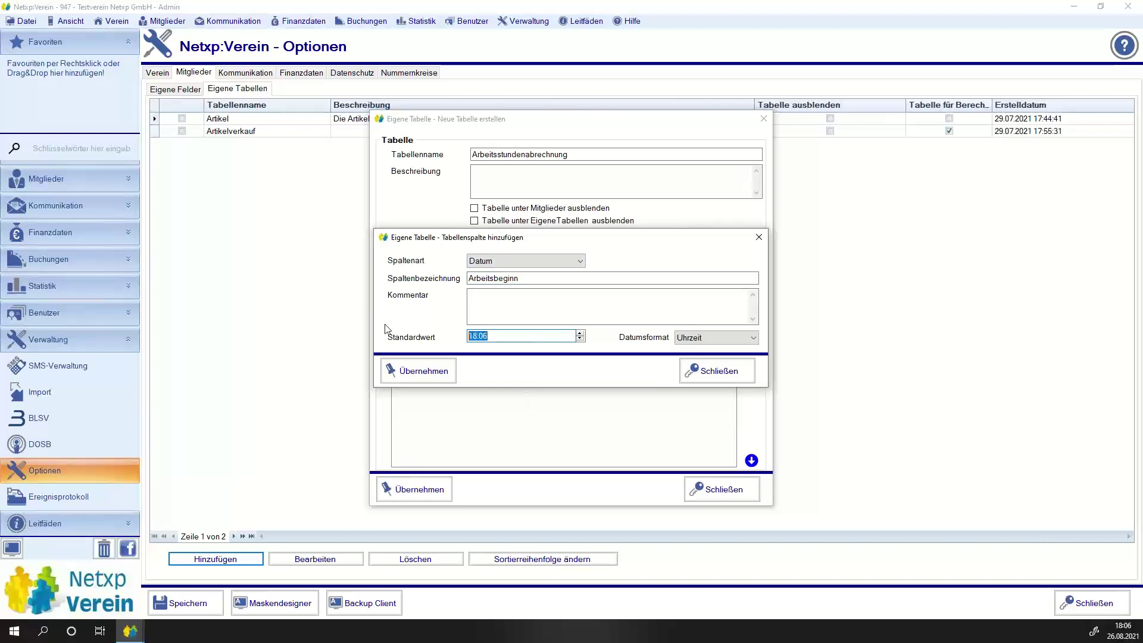
key("BackSpace")
left_click(413, 371)
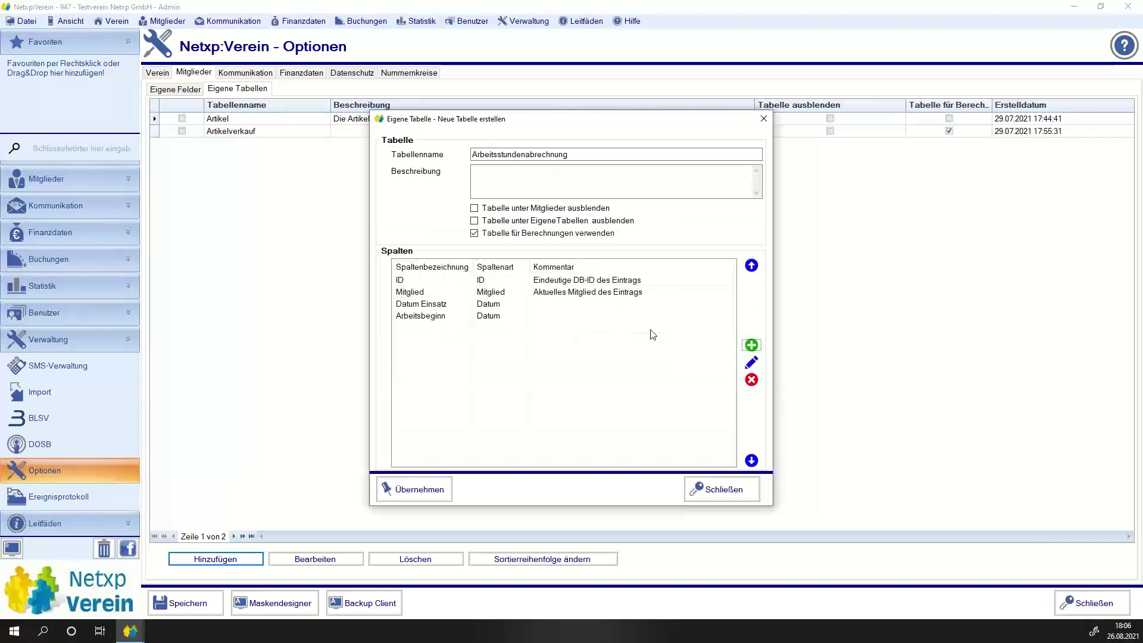
left_click(751, 345)
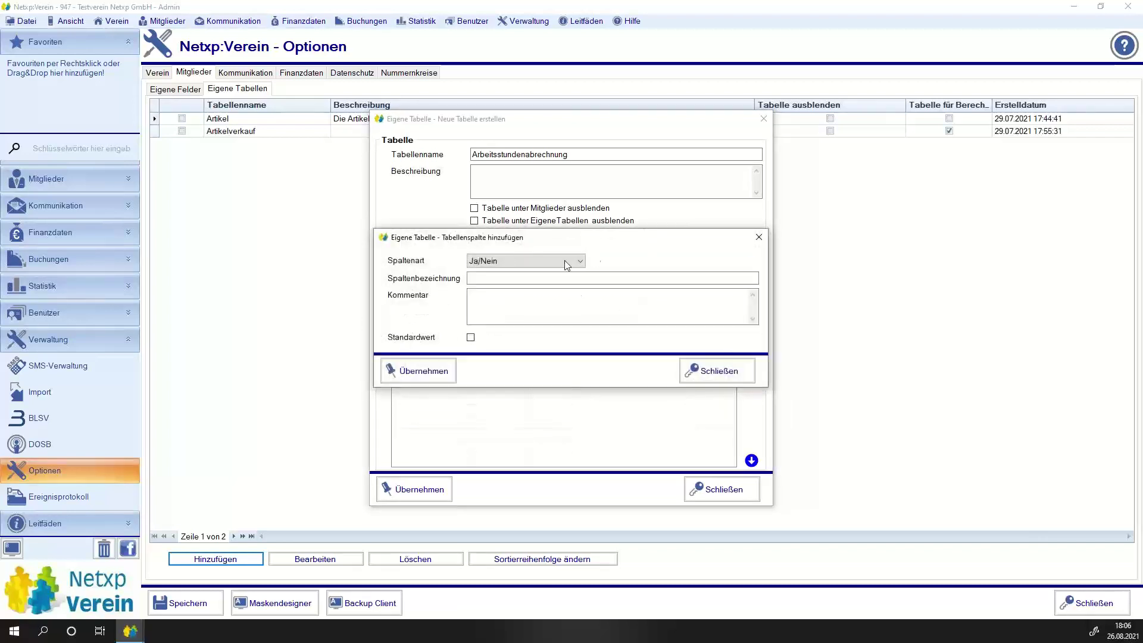
Add an 'Arbeitsende' Datum column in Uhrzeit format after Arbeitsbeginn.
left_click(564, 260)
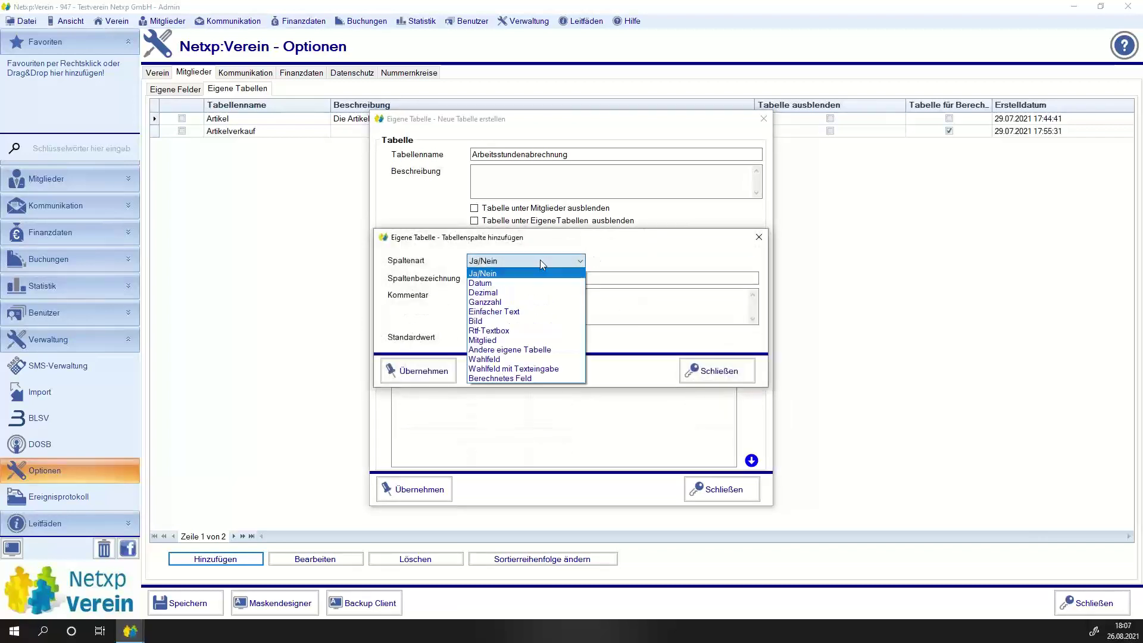
left_click(511, 283)
left_click(705, 337)
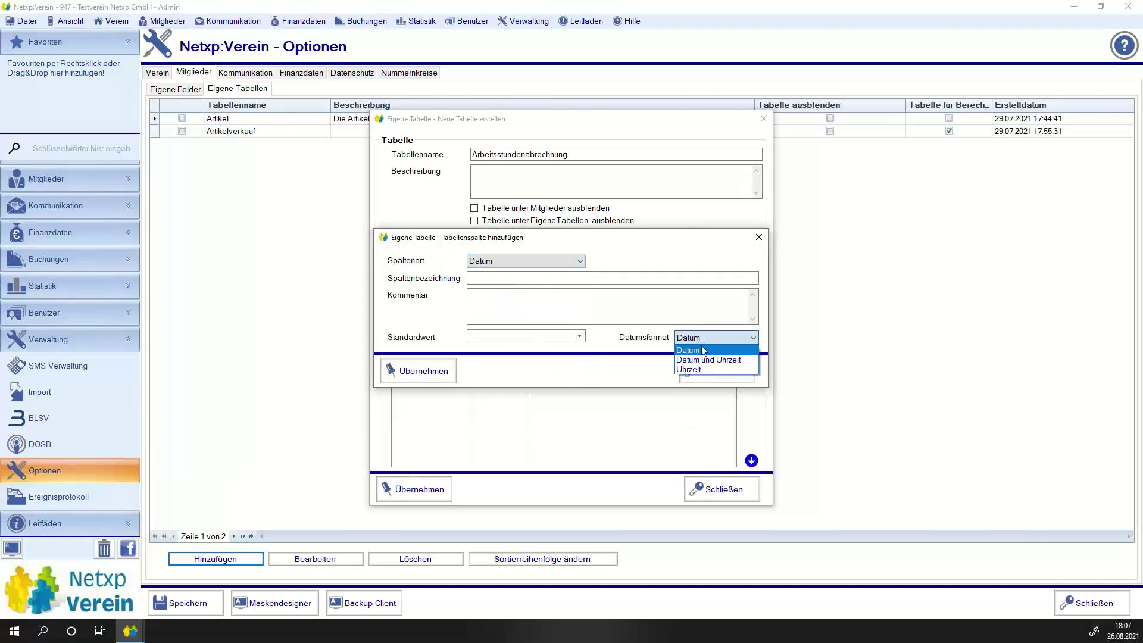
left_click(698, 368)
left_click(550, 278)
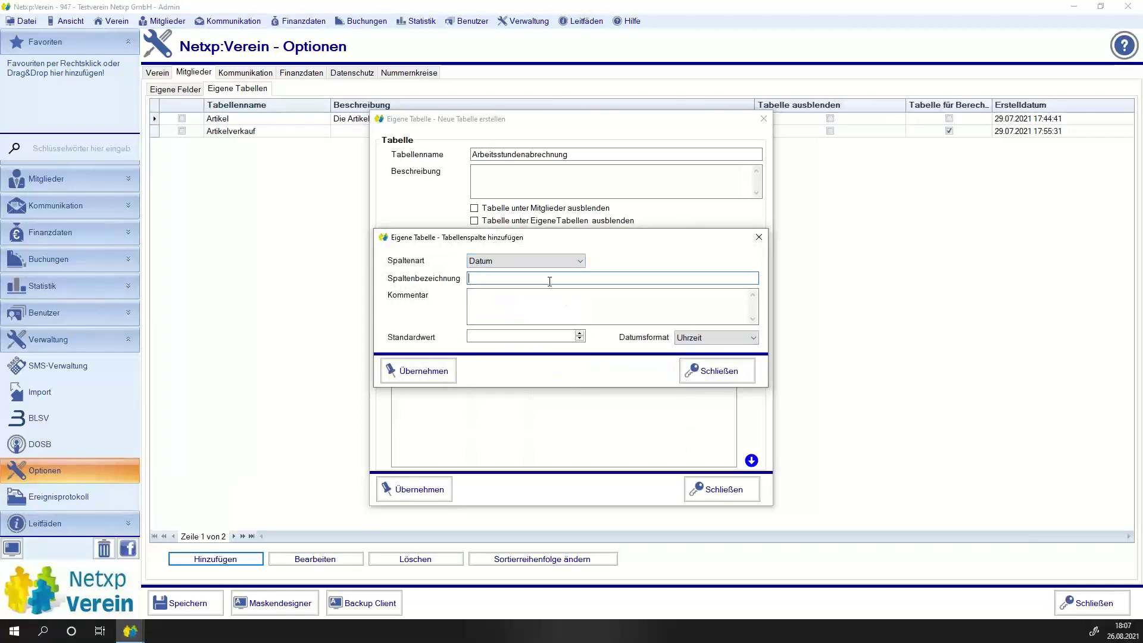
type("Arbeitsende")
left_click(438, 370)
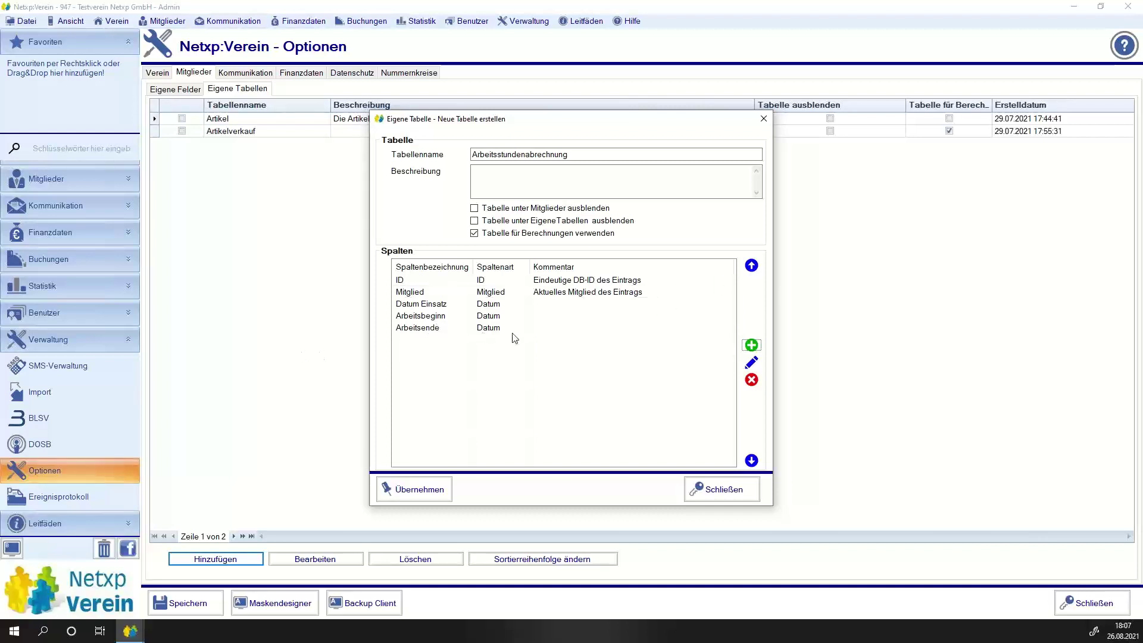
left_click(428, 329)
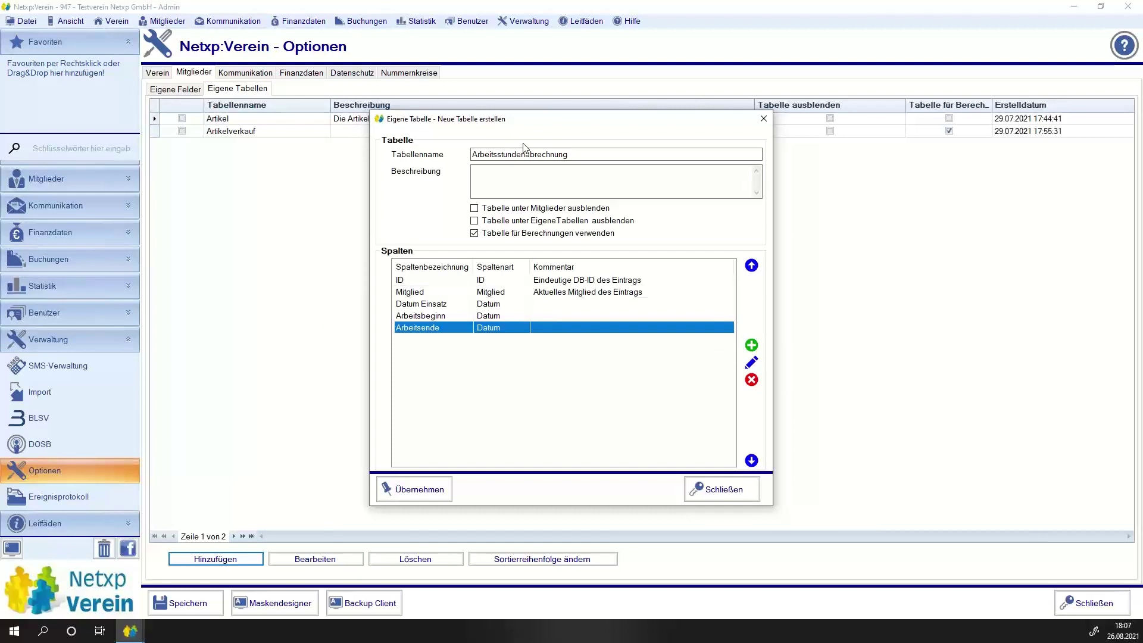
left_click(752, 345)
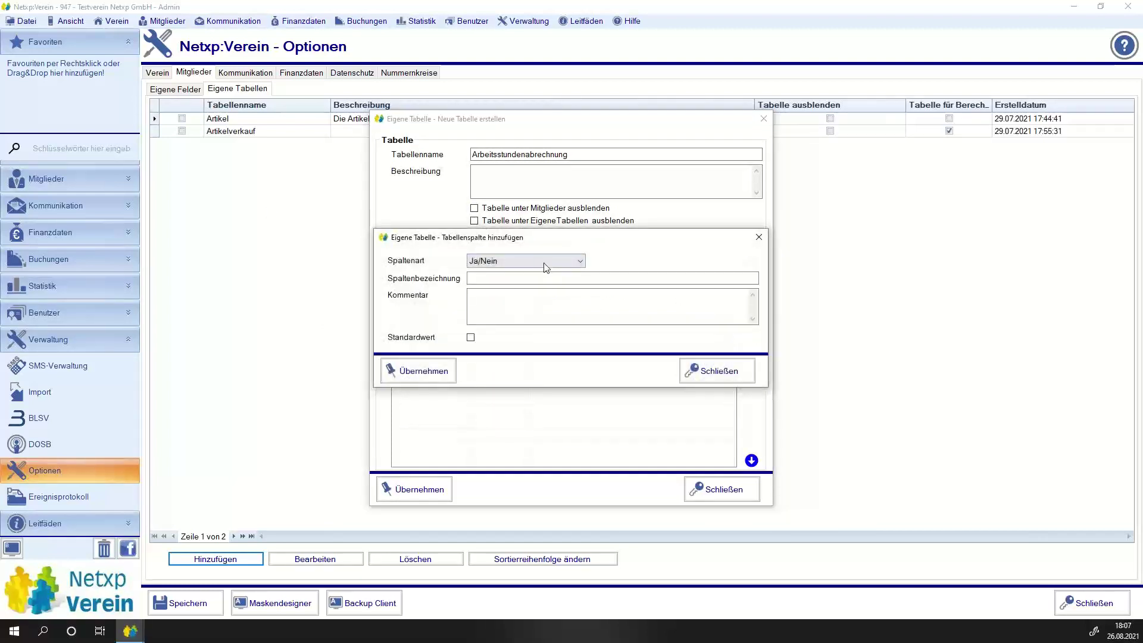
Create an 'Arbeitszeit' column of type Berechnetes Feld and open 'Berechnung bearbeiten'.
left_click(538, 262)
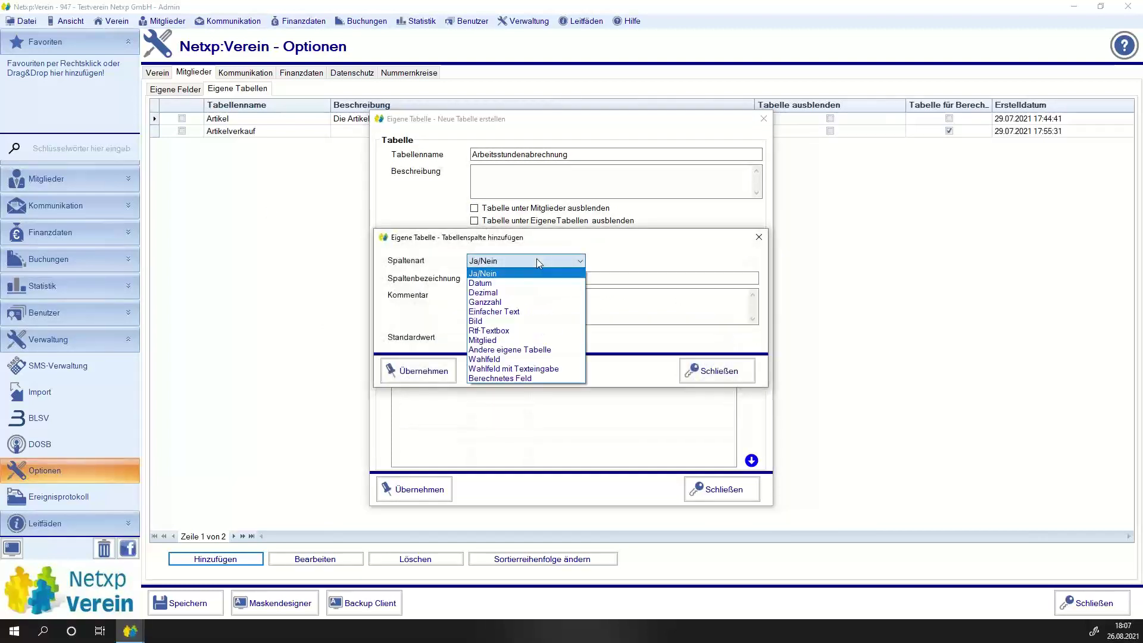
left_click(497, 378)
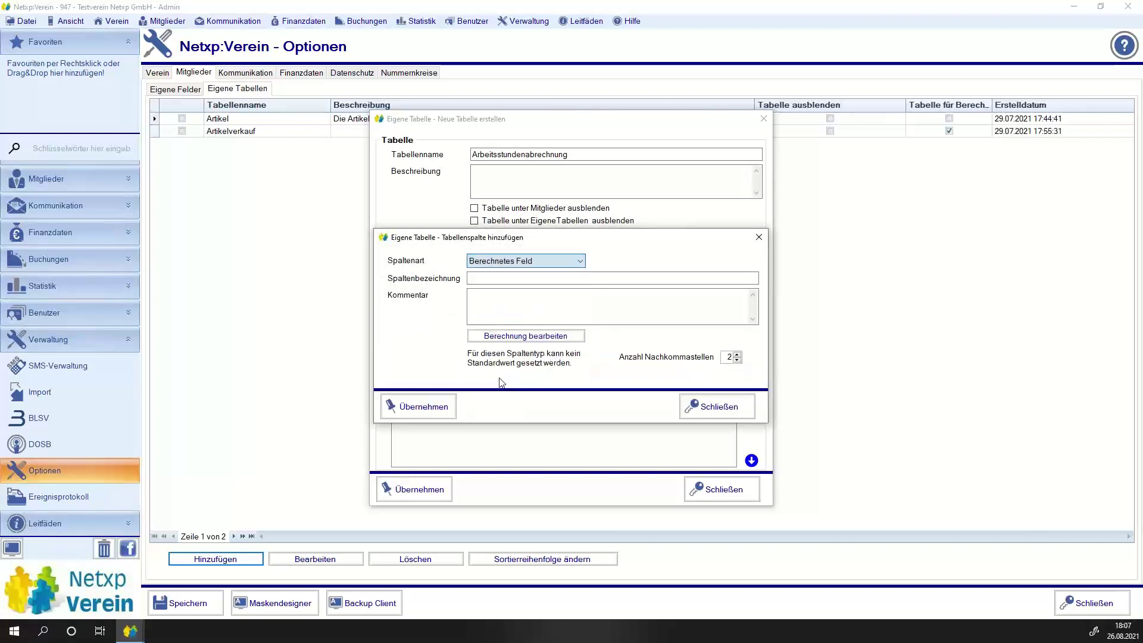
left_click(486, 278)
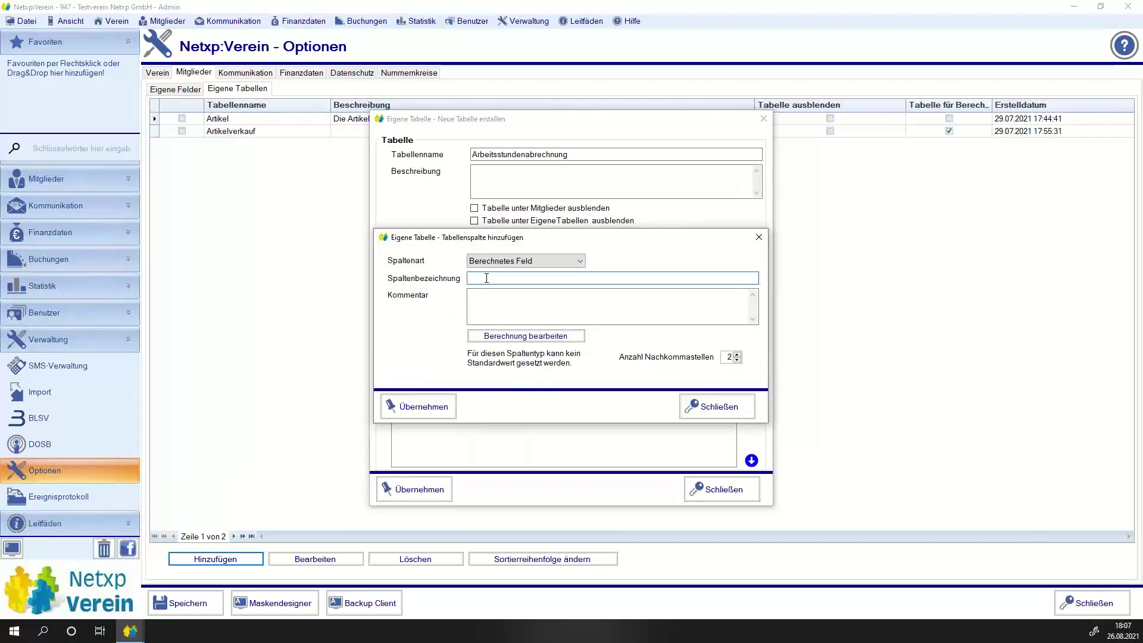
type("Arbeitszeit")
left_click(526, 336)
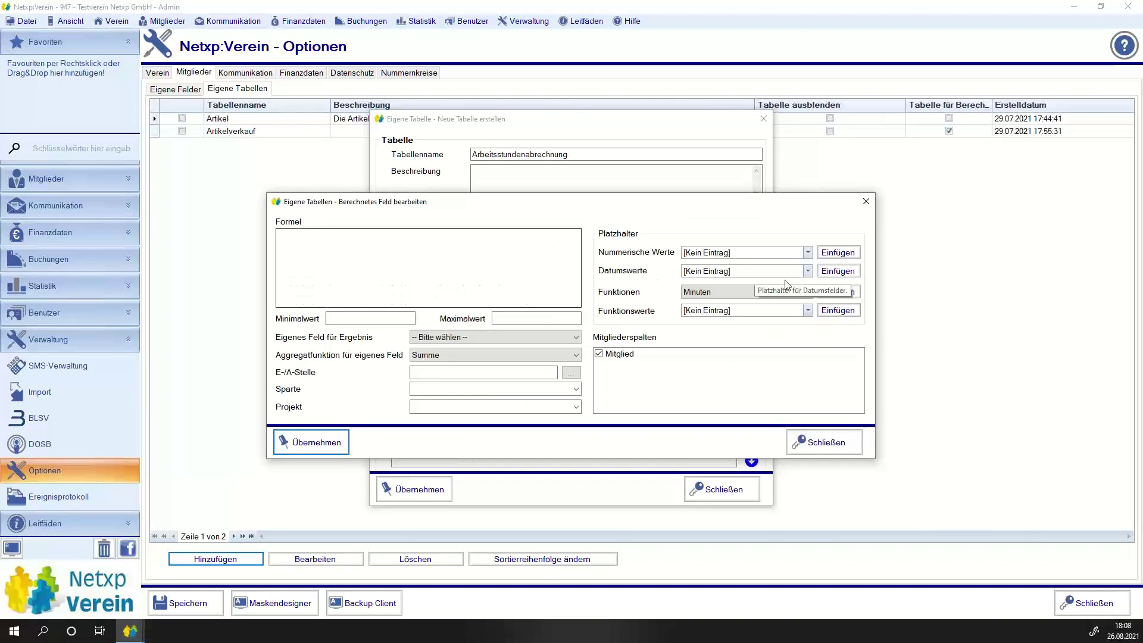
left_click(722, 254)
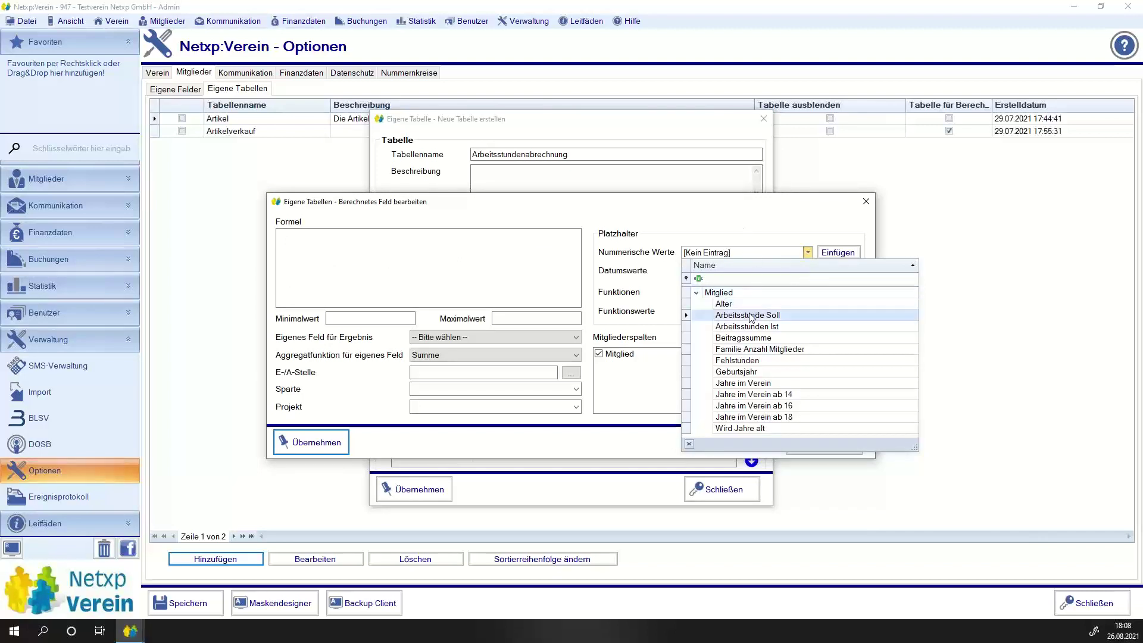
key("Escape")
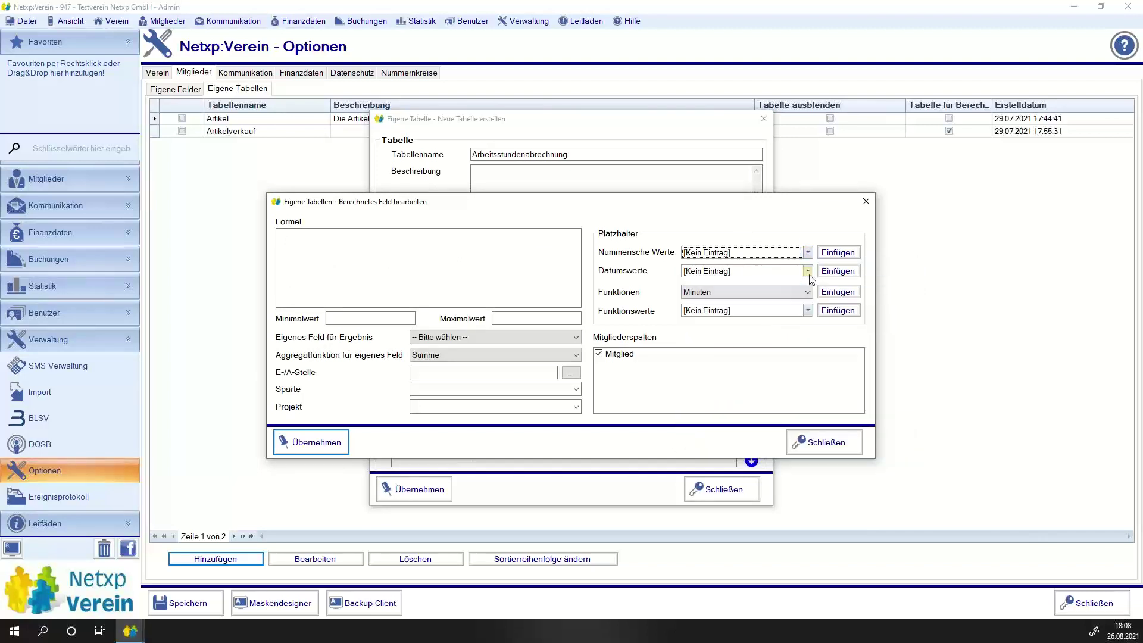
left_click(808, 271)
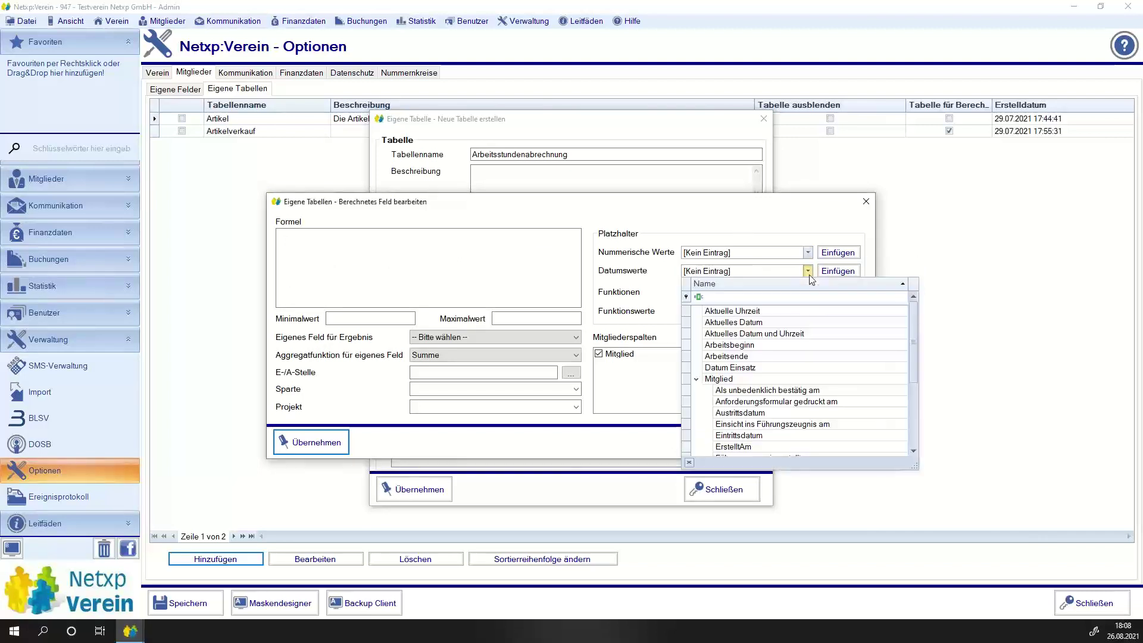
left_click(696, 379)
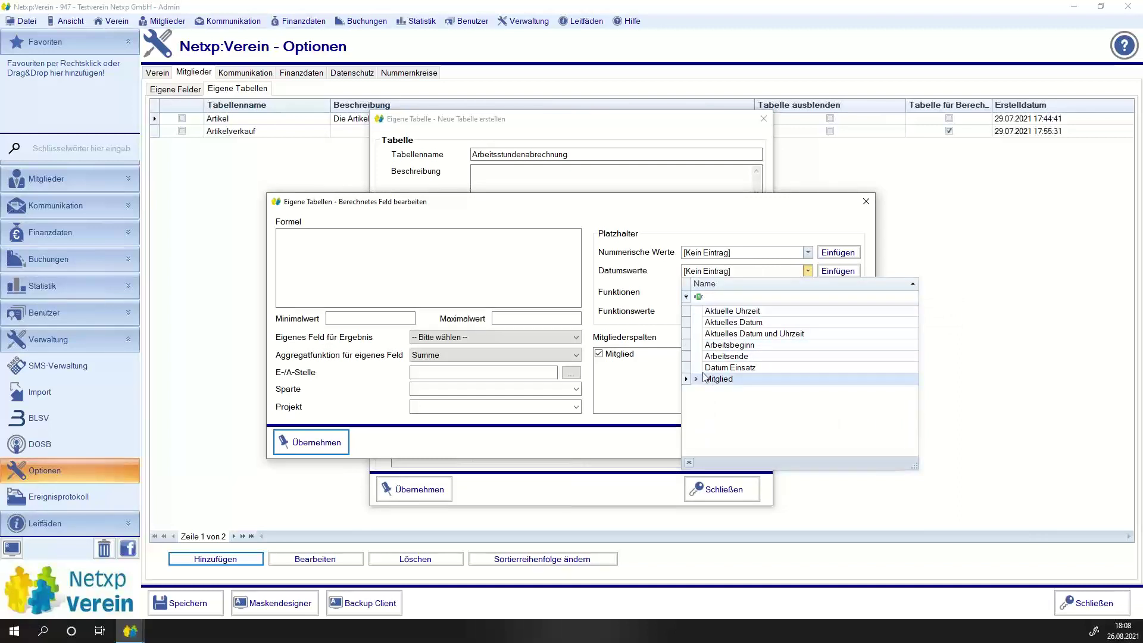
left_click(728, 357)
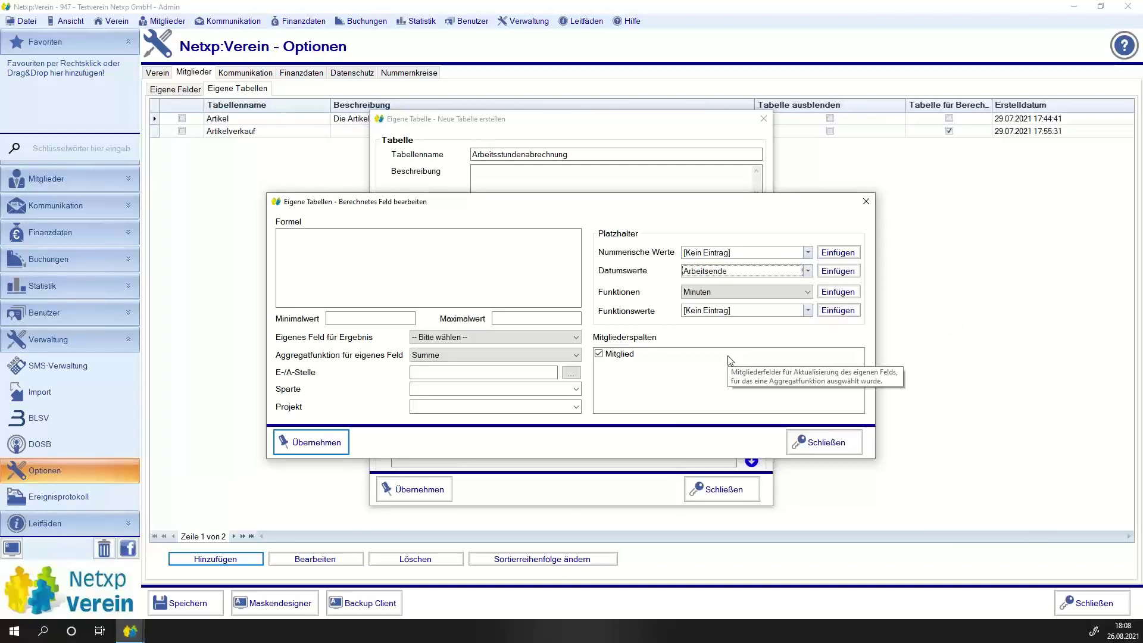
left_click(838, 271)
left_click(392, 255)
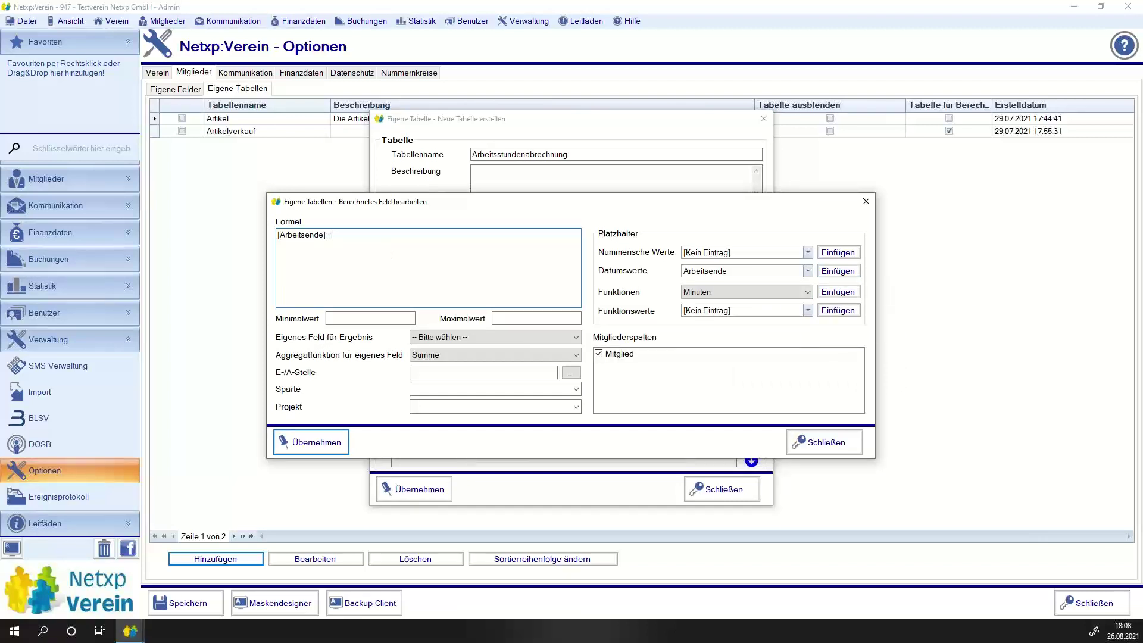
type("-")
left_click(808, 271)
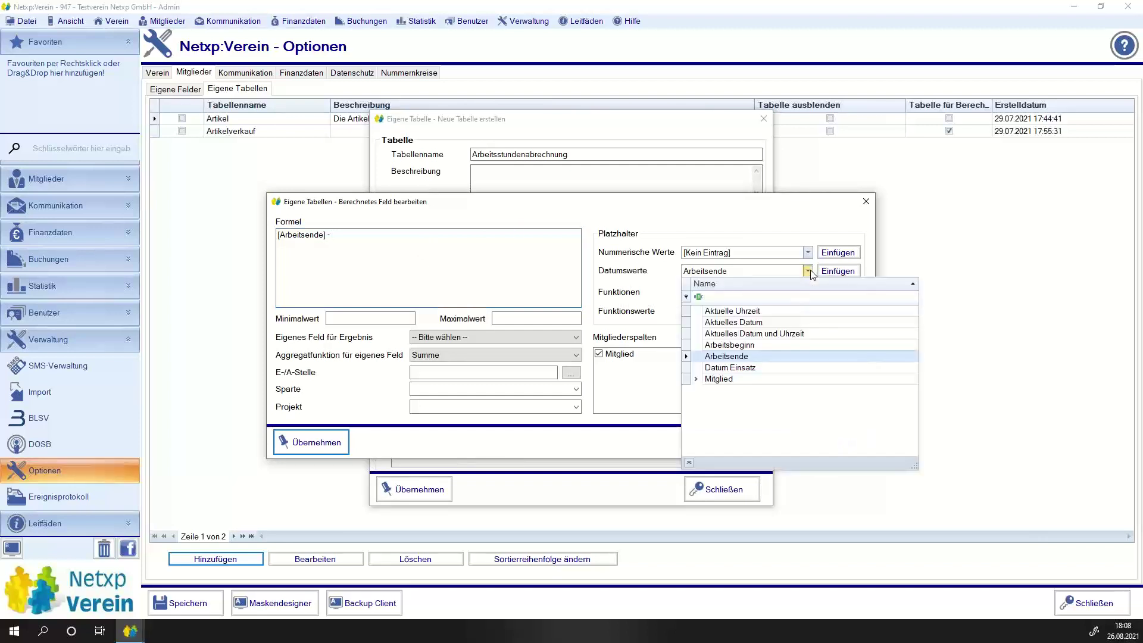
left_click(739, 346)
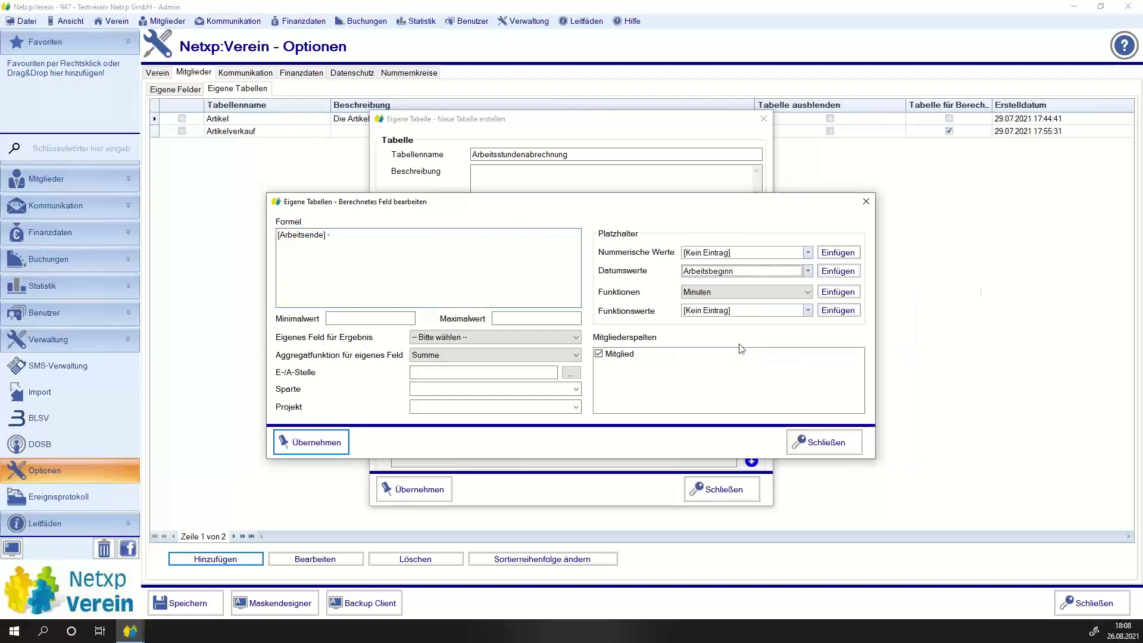
left_click(853, 271)
left_click(403, 262)
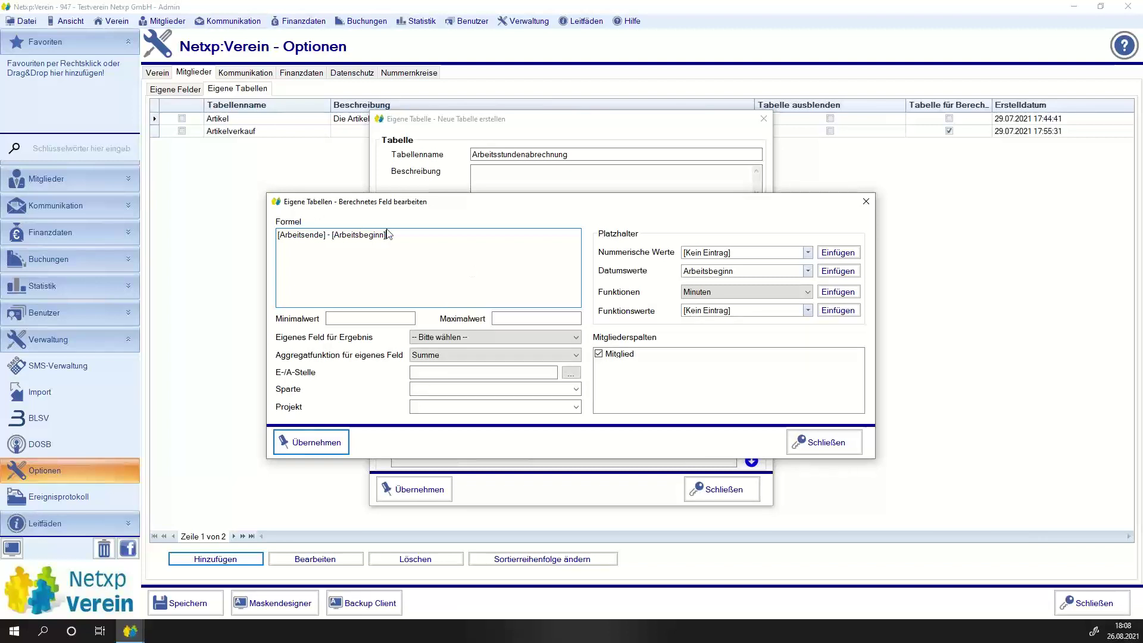
key("ctrl+a")
key("Delete")
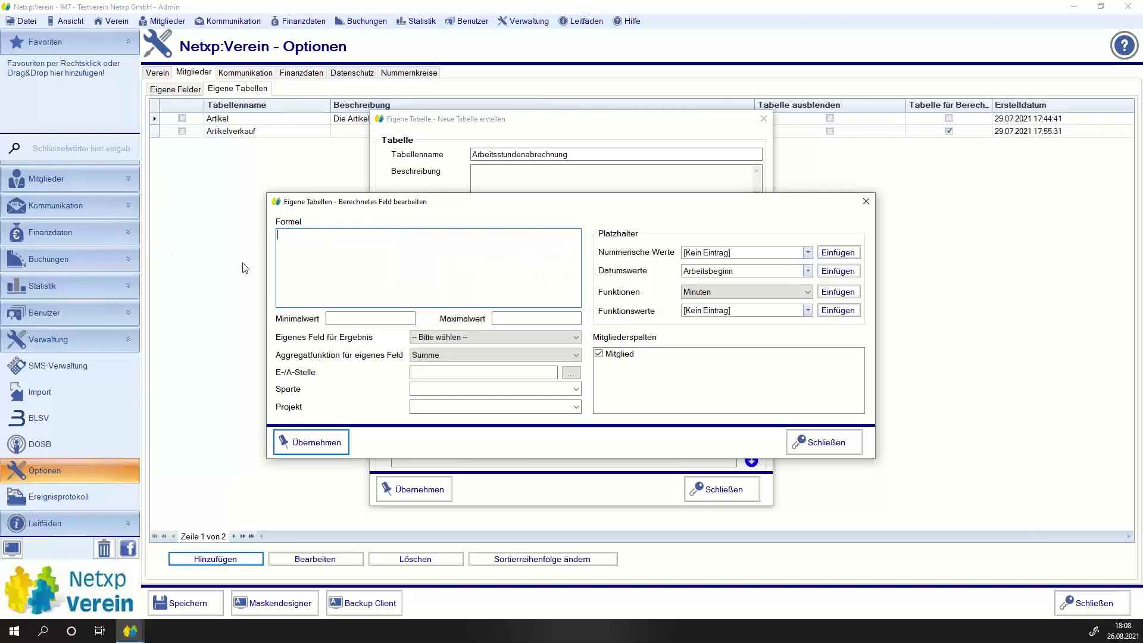
Insert the Runden function into the Arbeitszeit formula and delete its Wert argument.
left_click(691, 292)
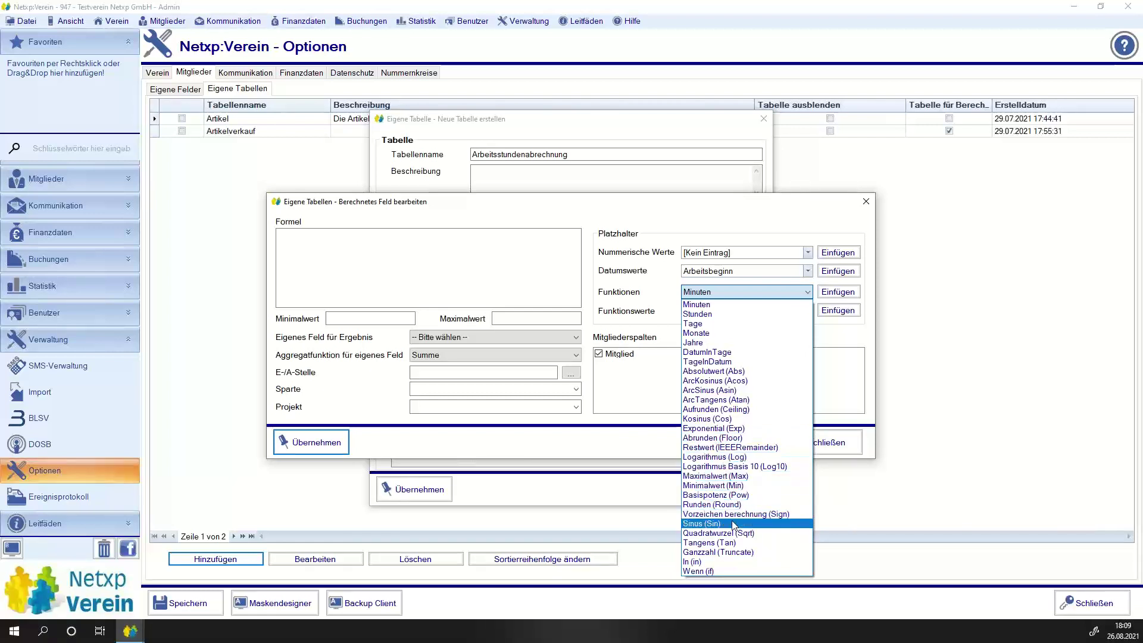
left_click(720, 505)
left_click(720, 505)
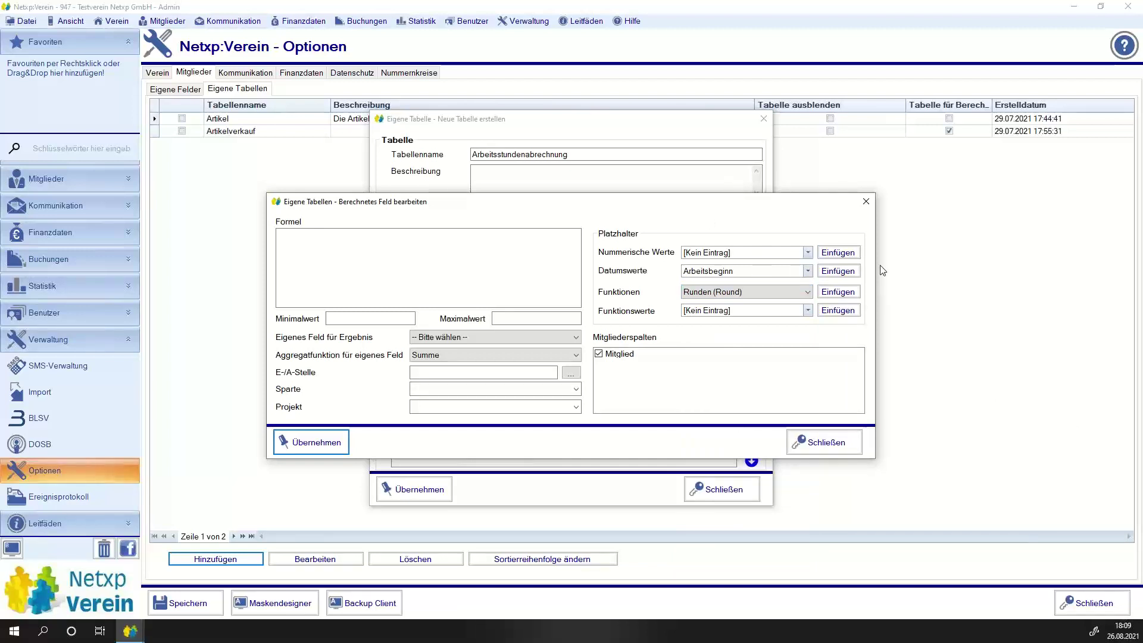
left_click(847, 291)
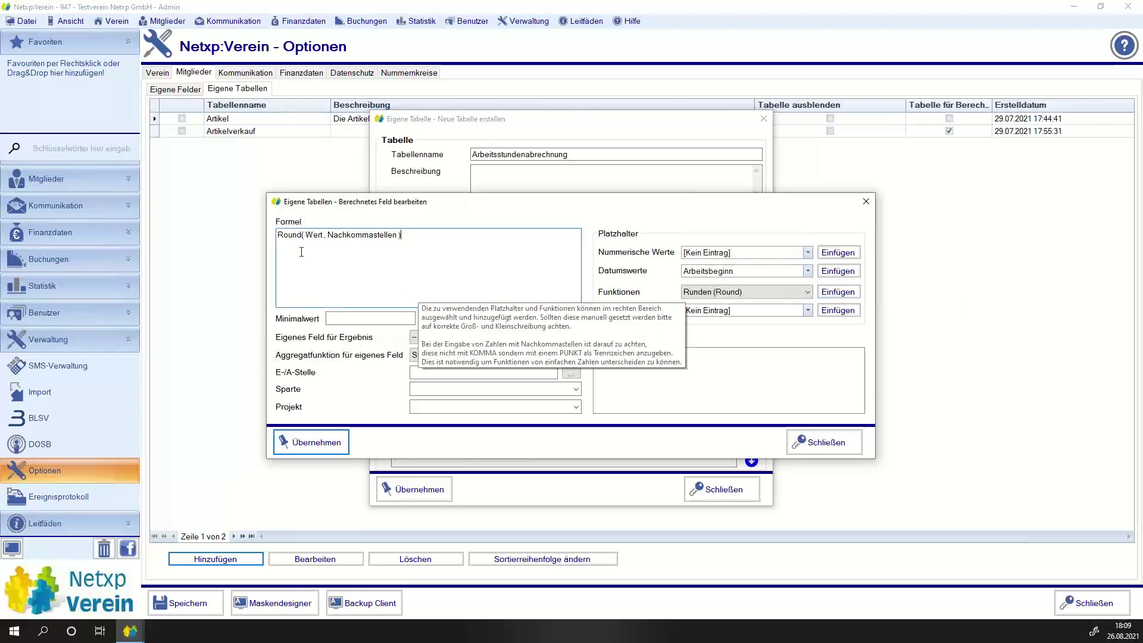
left_click_drag(306, 236, 324, 235)
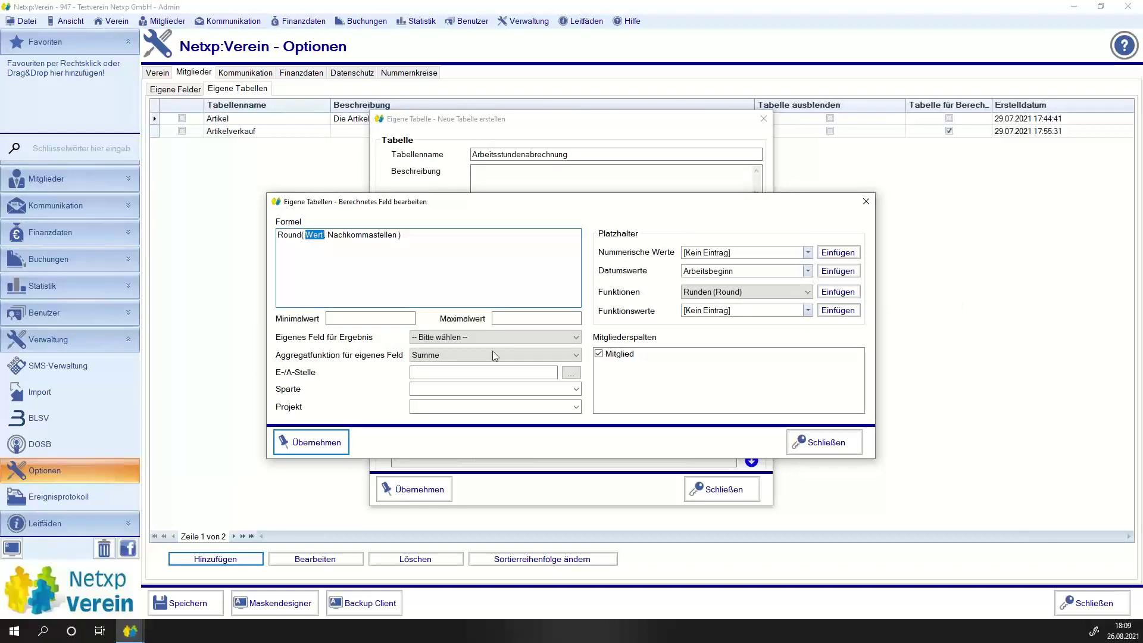
key("Delete")
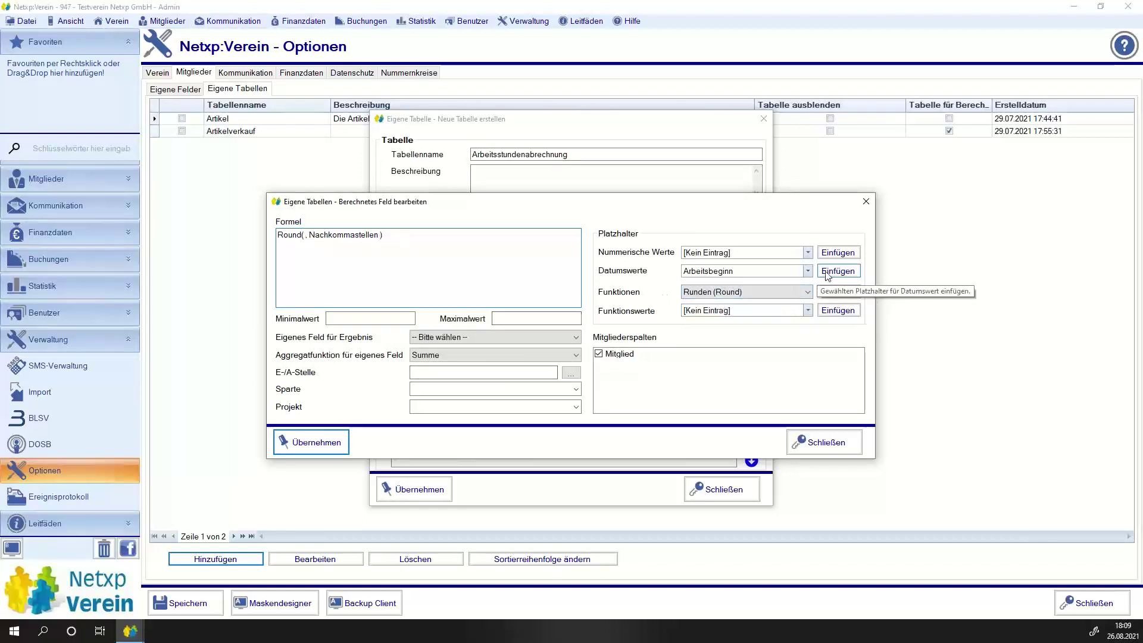
Fill Runden with [Arbeitsende] - [Arbeitsbeginn] and 0 decimals, then apply the formula.
left_click(808, 271)
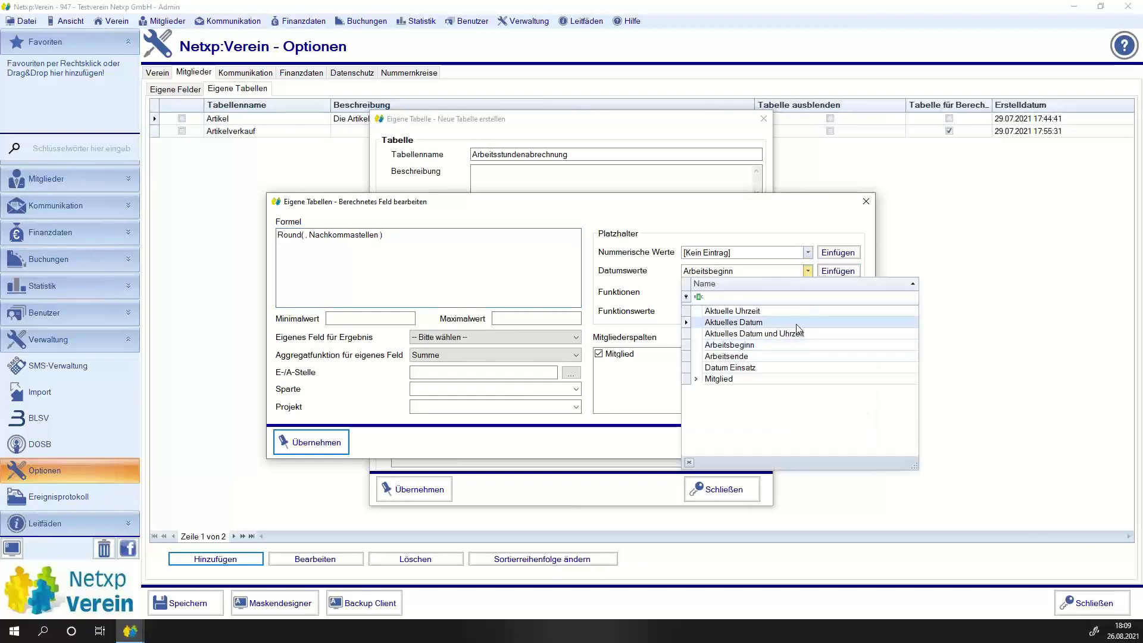
left_click(781, 358)
left_click(834, 272)
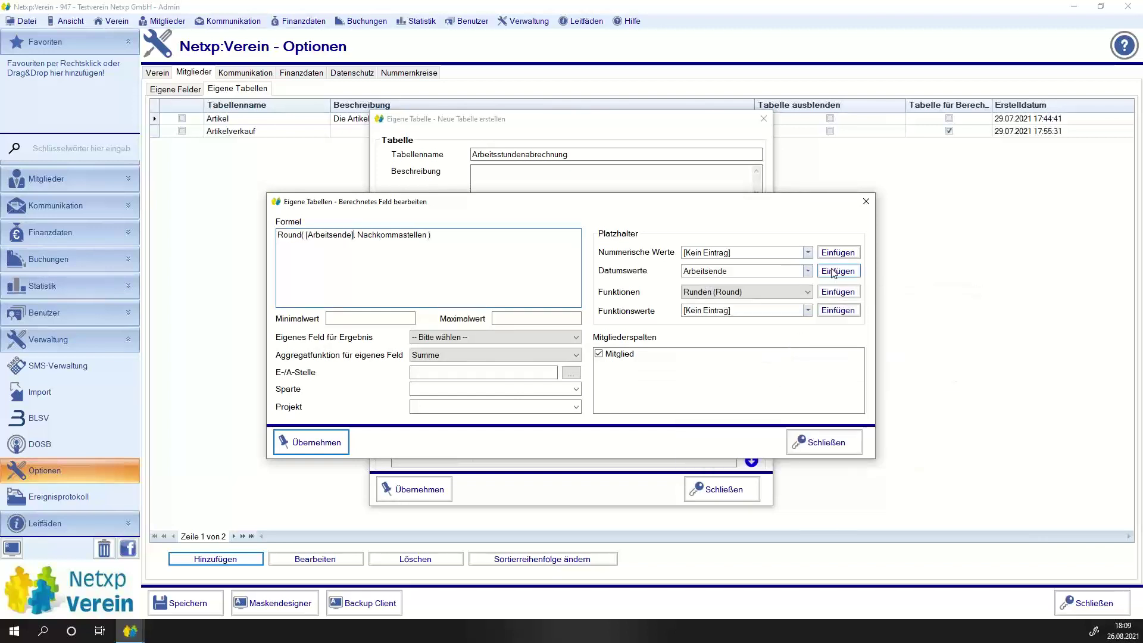
type("-")
left_click(808, 271)
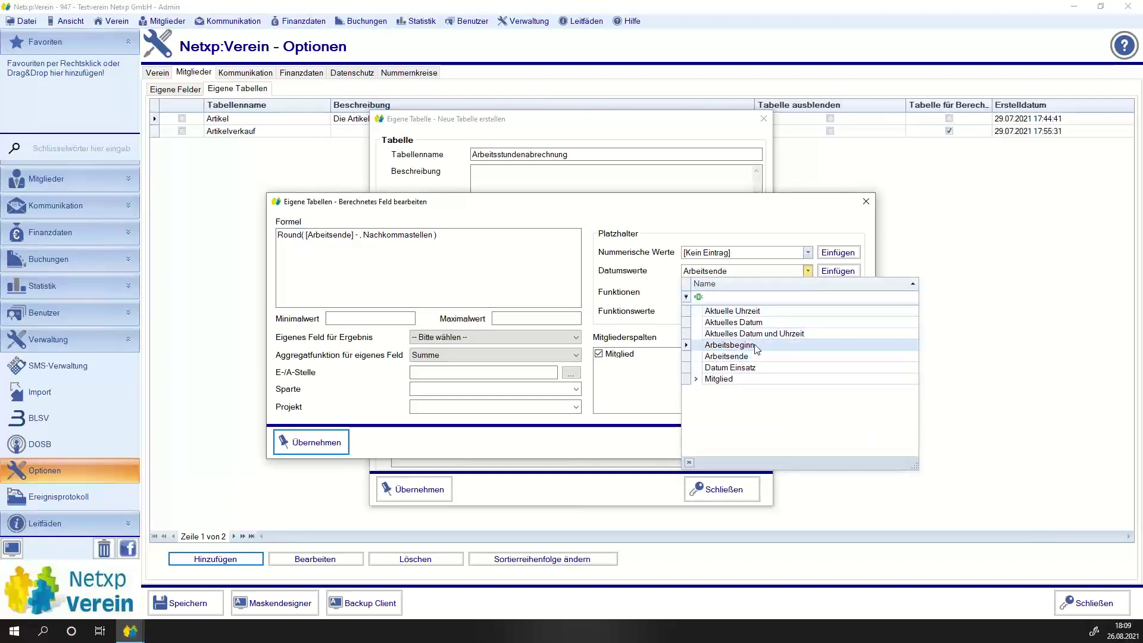
left_click(723, 344)
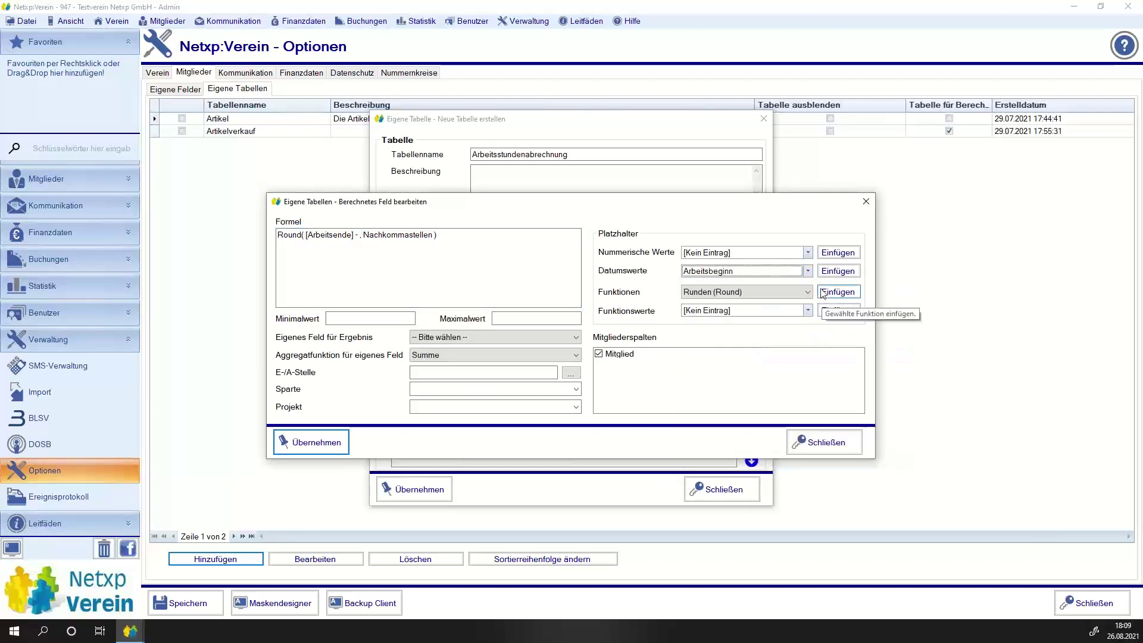
left_click(838, 273)
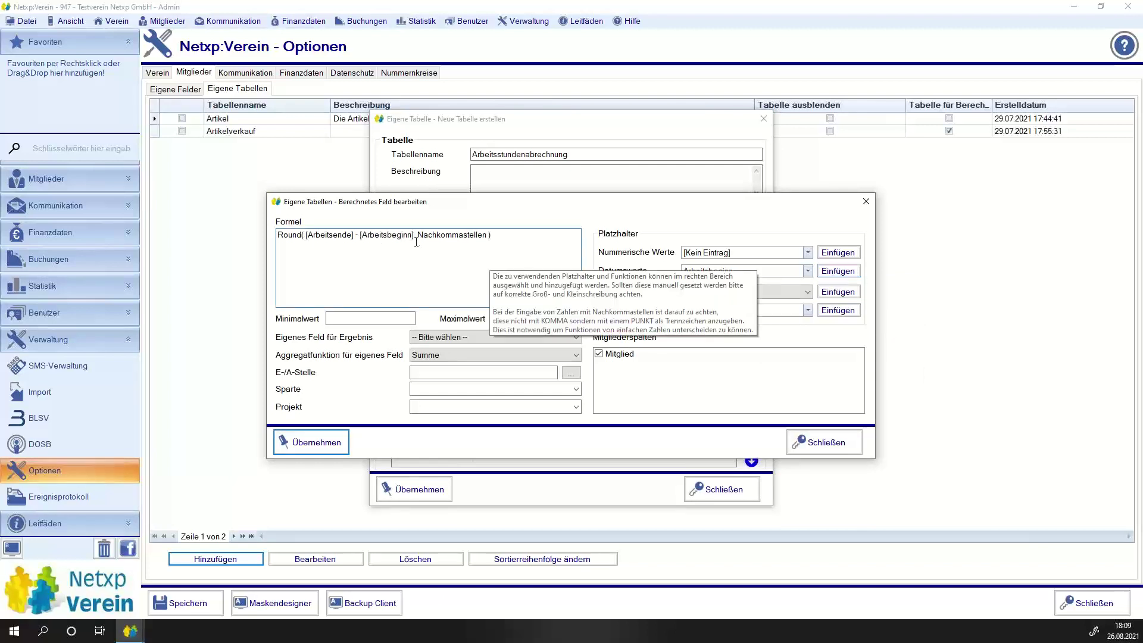
left_click_drag(417, 235, 489, 232)
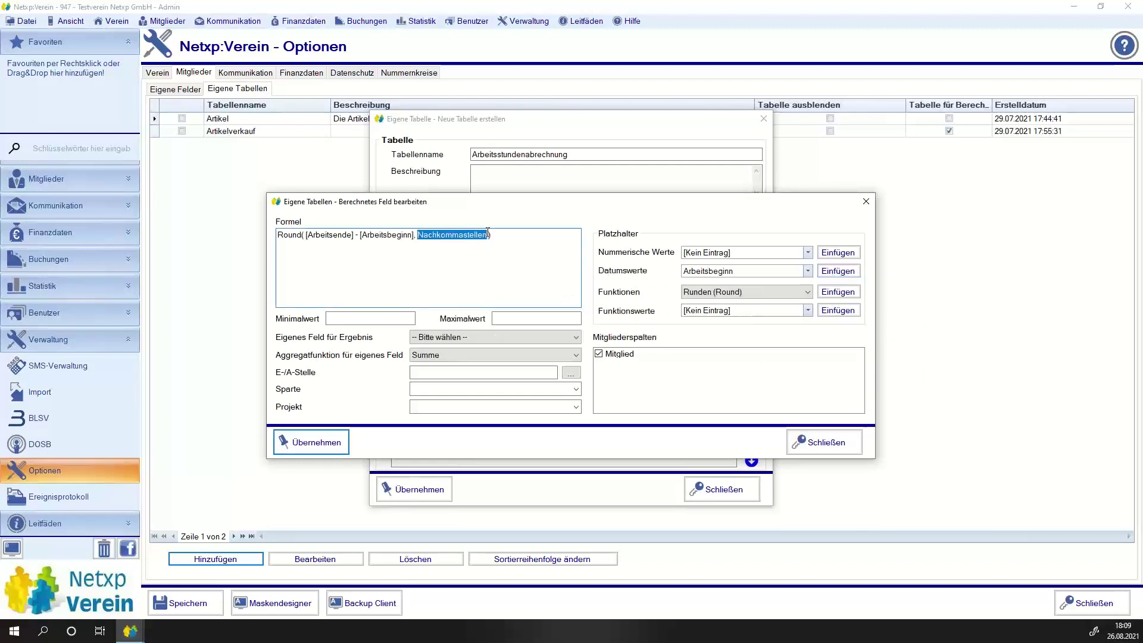
type("0")
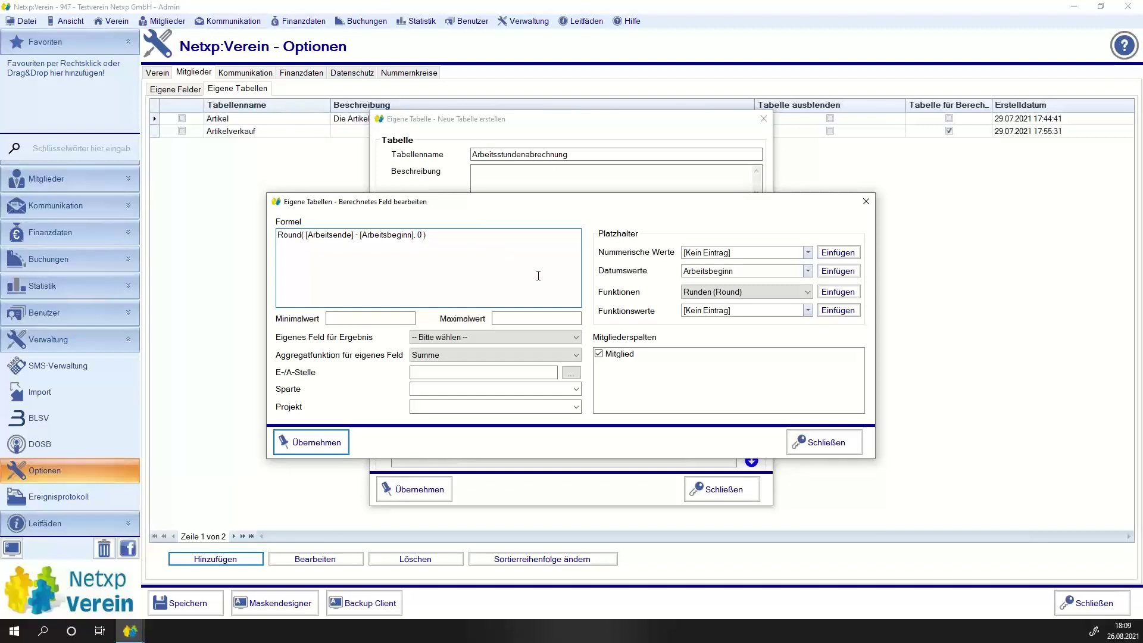
left_click(321, 442)
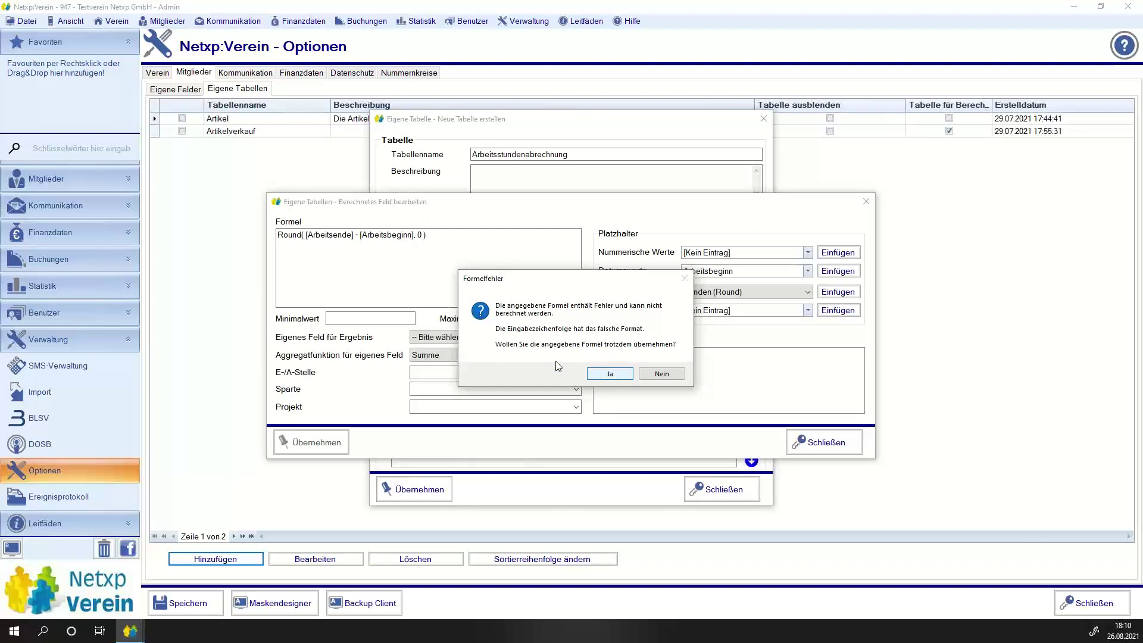
Reject the faulty rounded formula, strip the Runden wrapper, and apply the plain difference.
left_click(658, 374)
left_click_drag(431, 236, 417, 238)
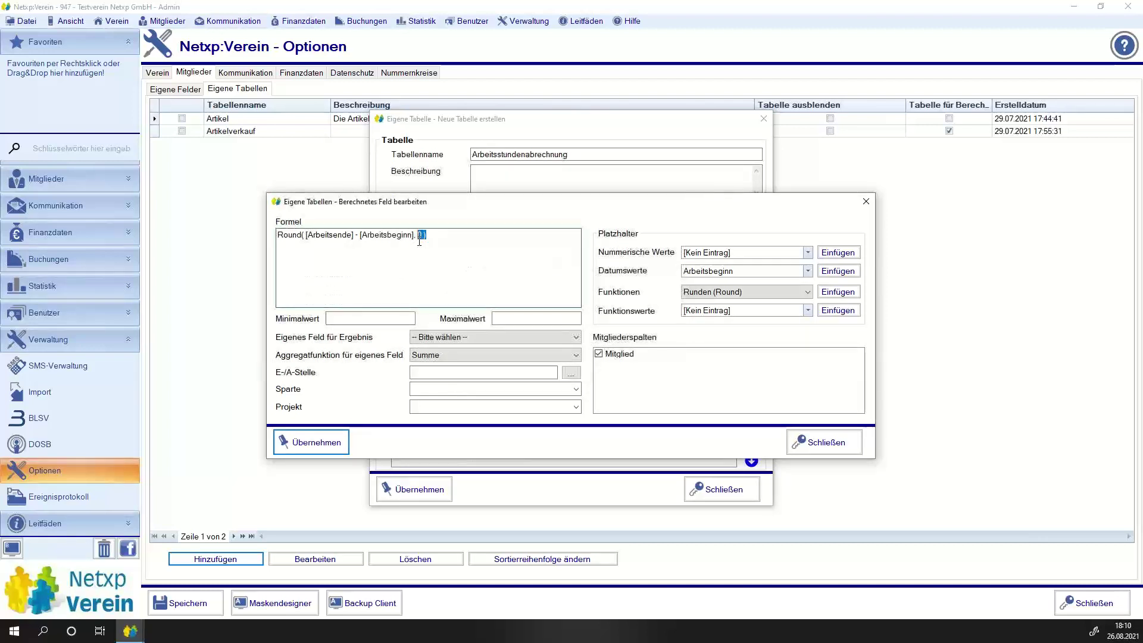
key("BackSpace")
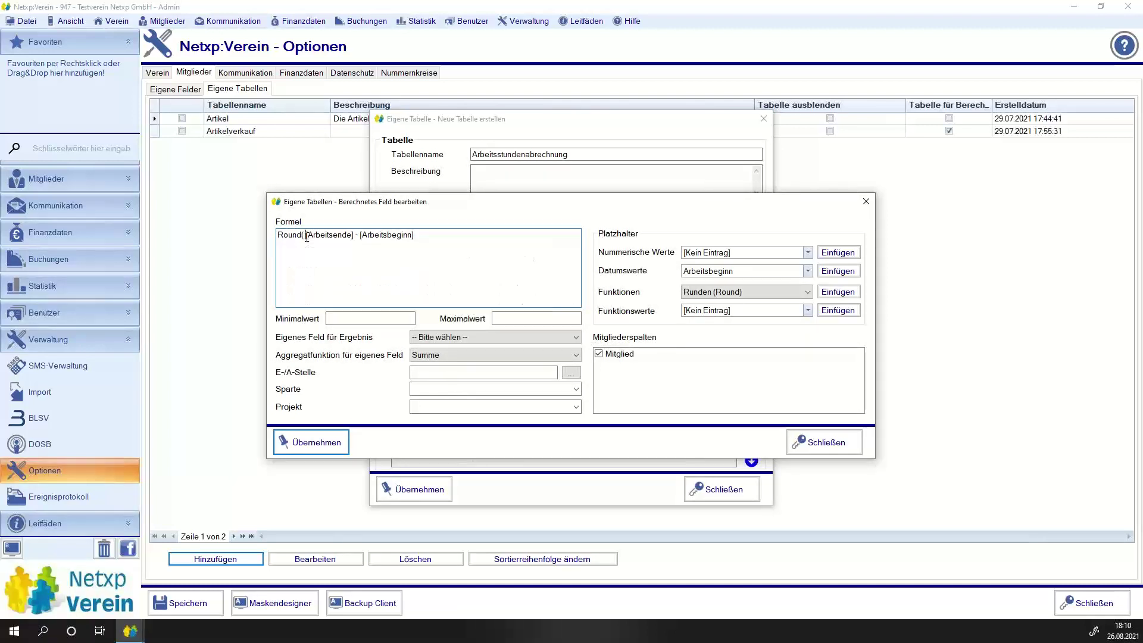
left_click_drag(276, 236, 305, 235)
key("BackSpace")
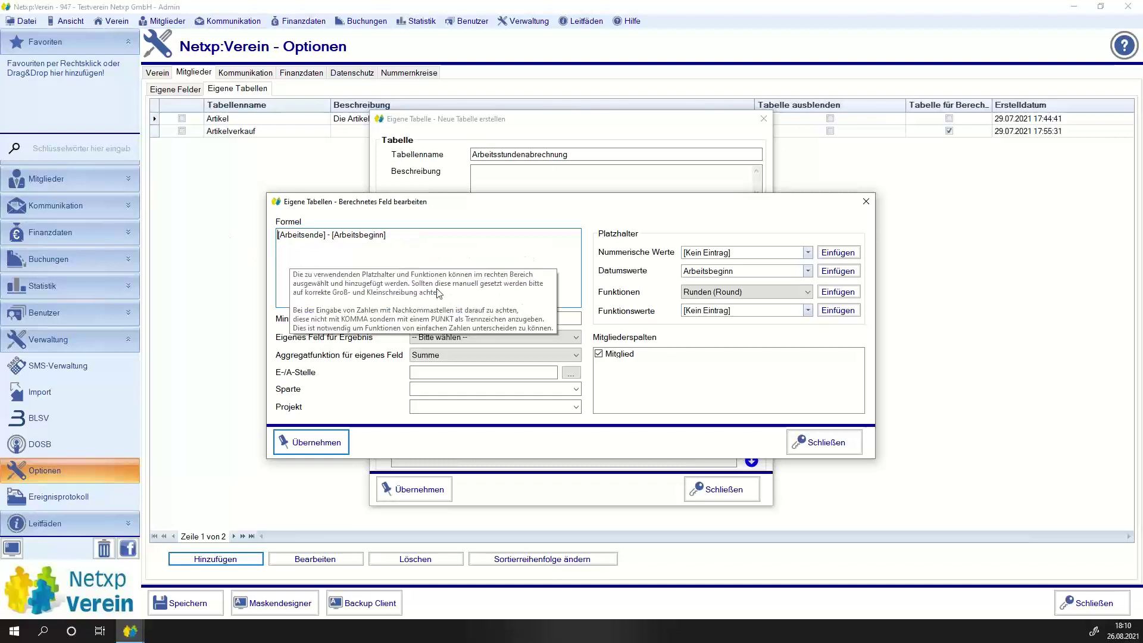
left_click(684, 355)
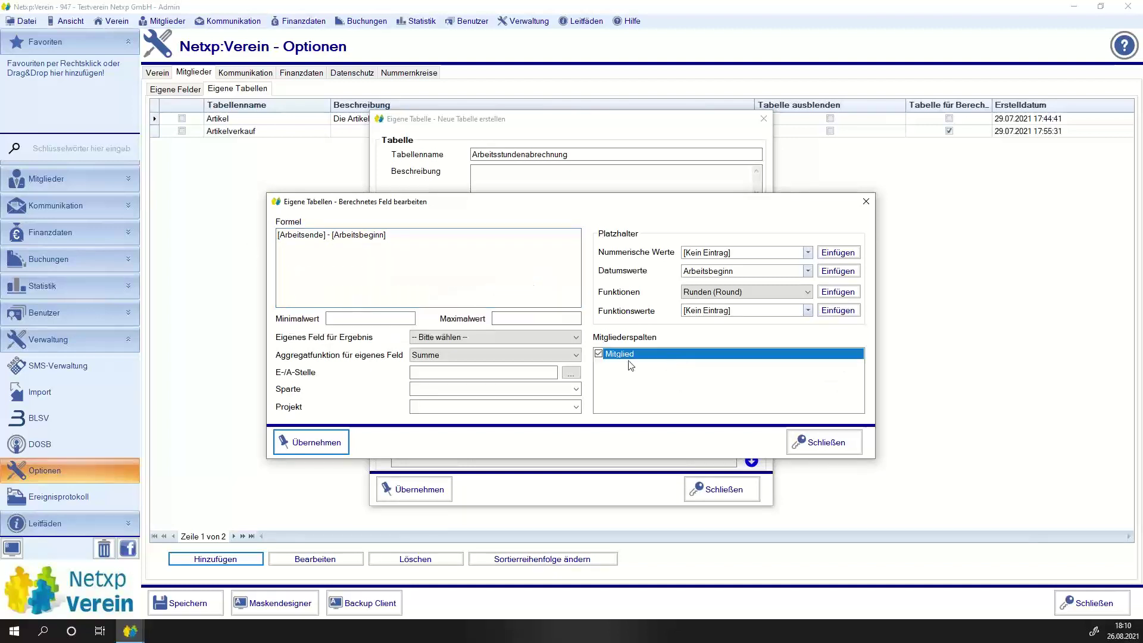
mouse_move(286, 227)
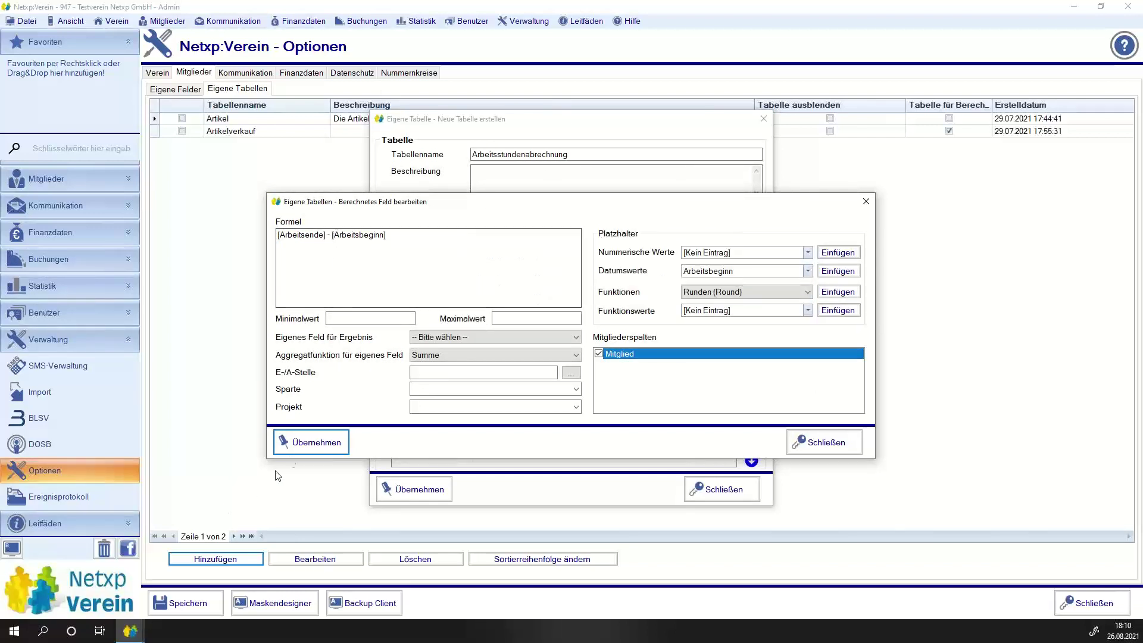
left_click(309, 444)
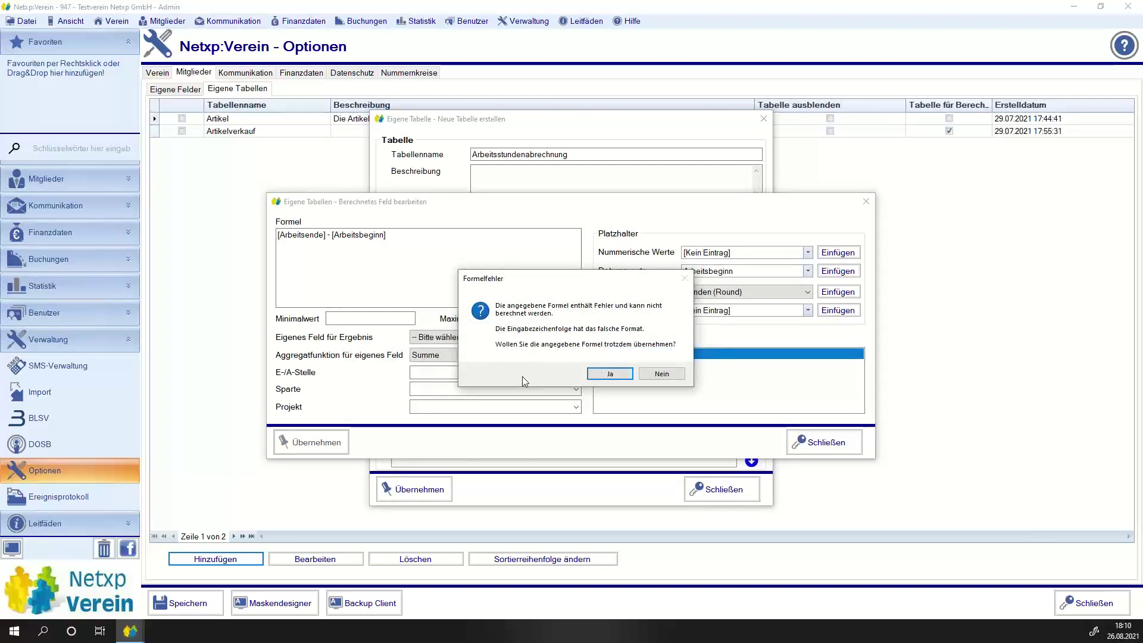
left_click(659, 375)
Clear the formula and insert the Stunde function template.
left_click(716, 293)
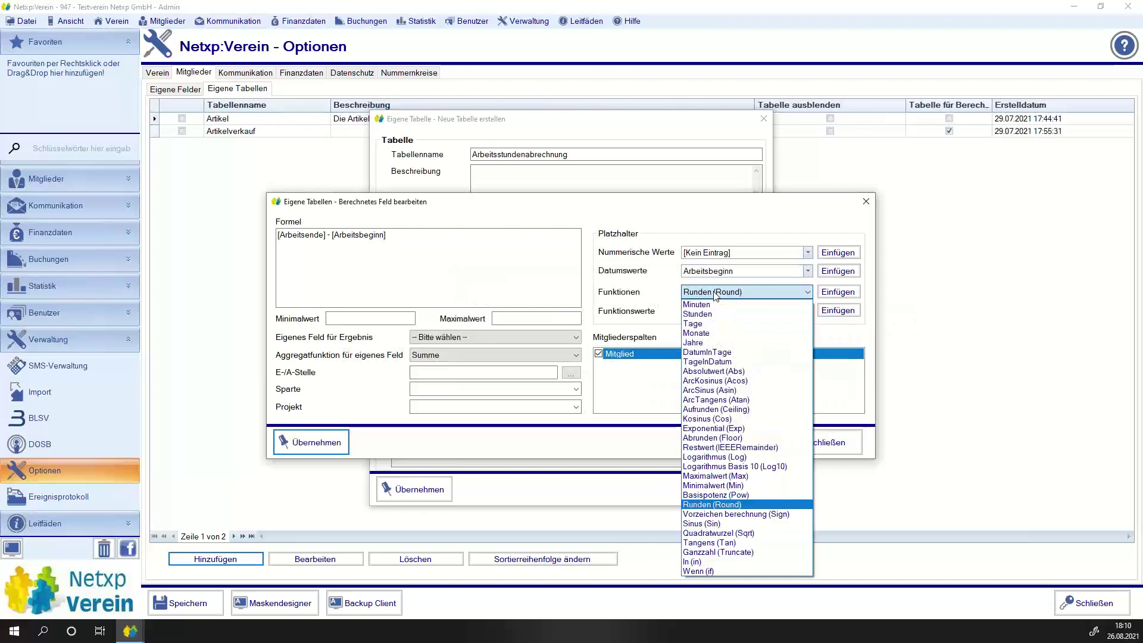
left_click(717, 314)
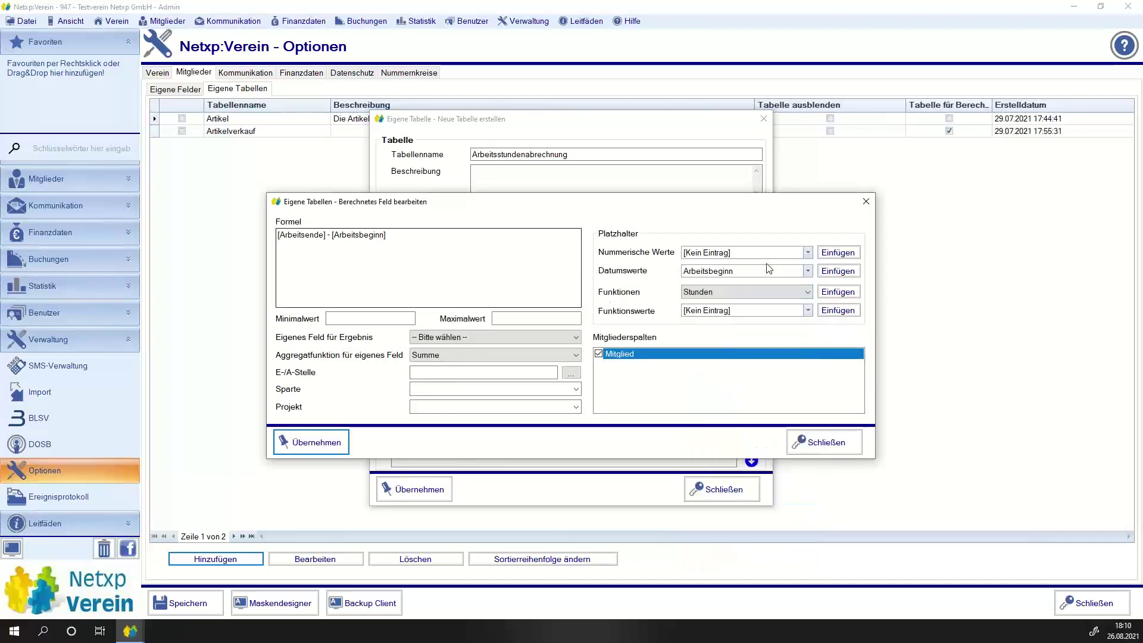
left_click_drag(417, 235, 196, 233)
key("Delete")
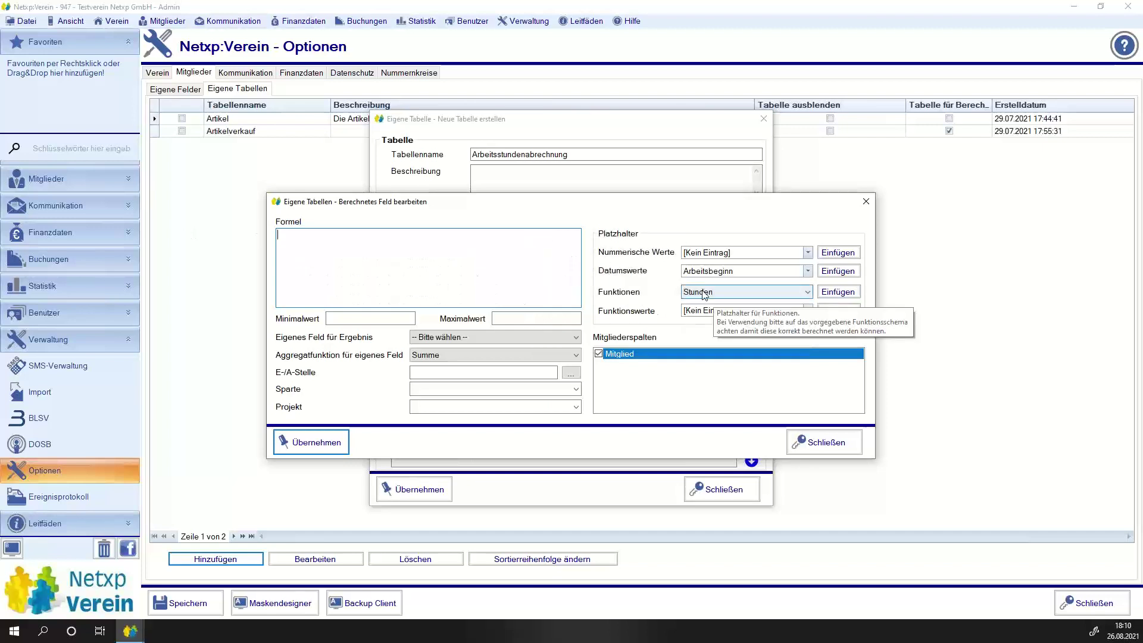
left_click(838, 292)
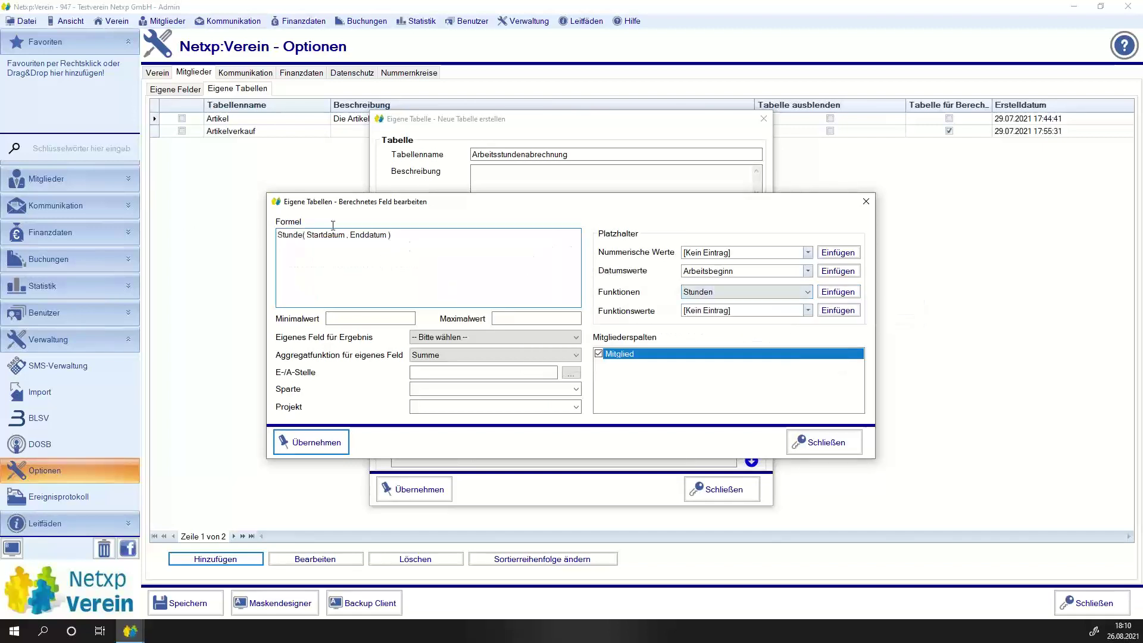
key("ctrl+a")
key("Delete")
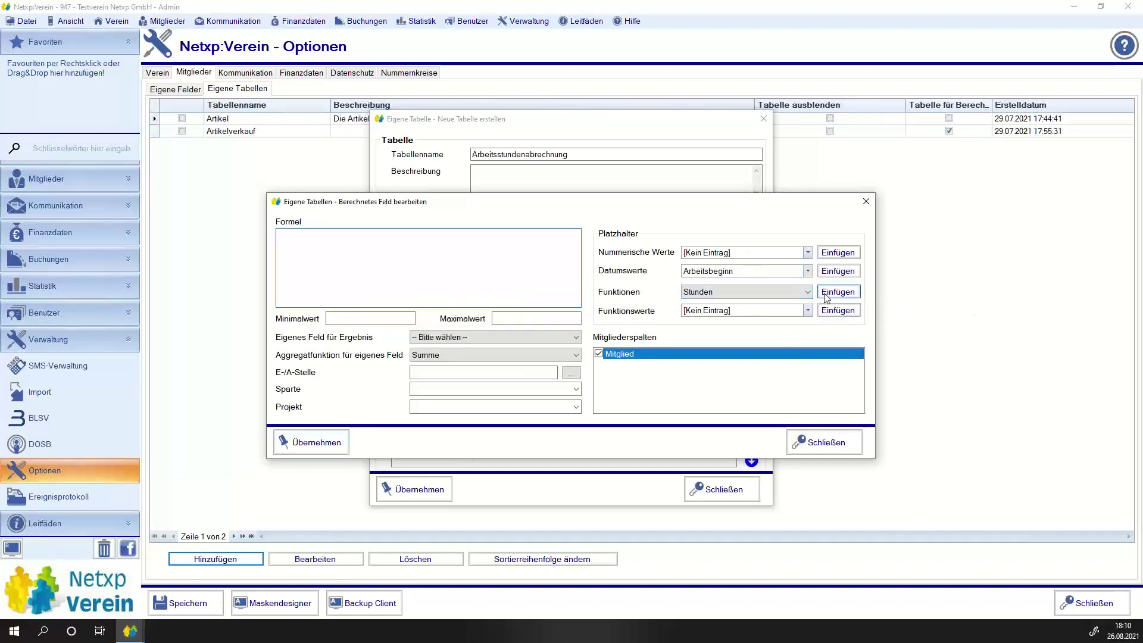
left_click(837, 291)
Replace Startdatum and Enddatum with [Arbeitsbeginn] and [Arbeitsende], and apply the formula.
double_click(325, 235)
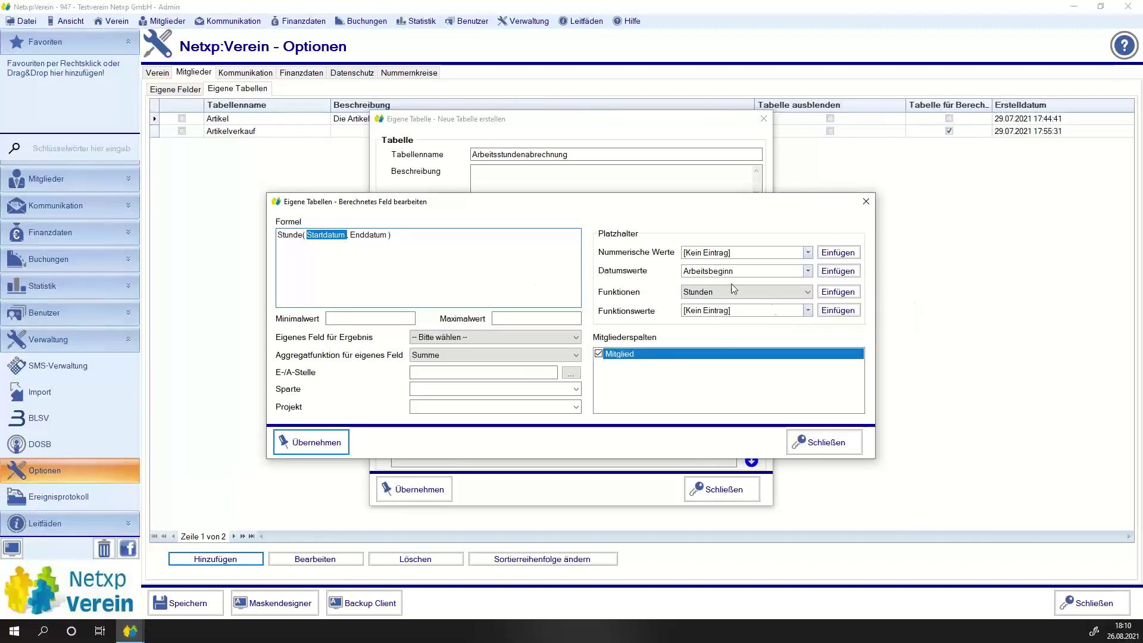
left_click(808, 271)
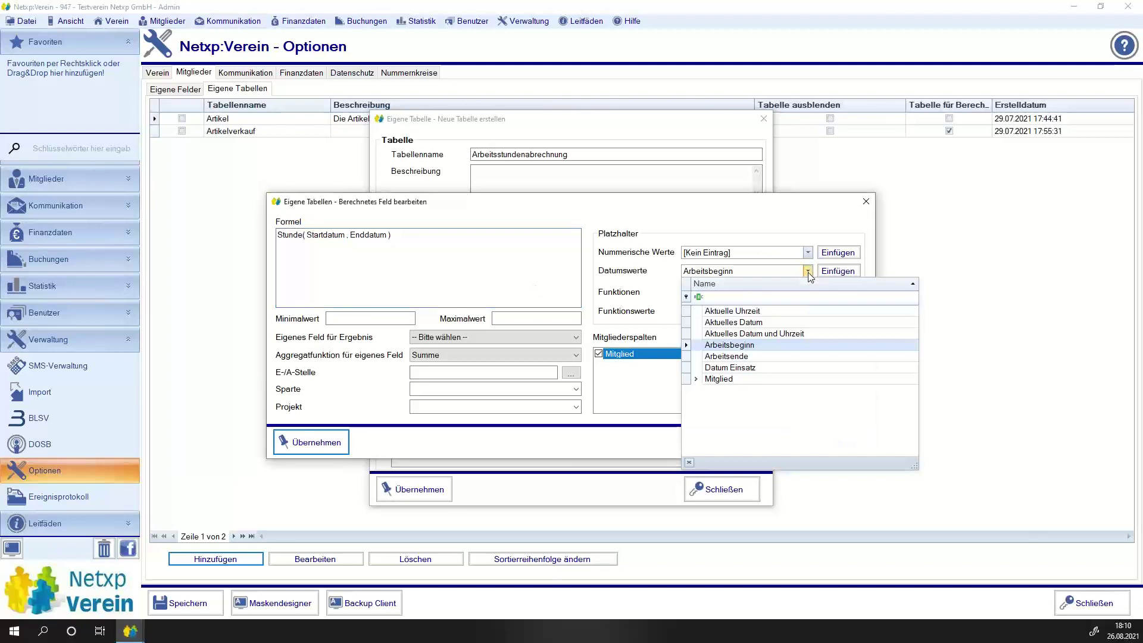
left_click(738, 344)
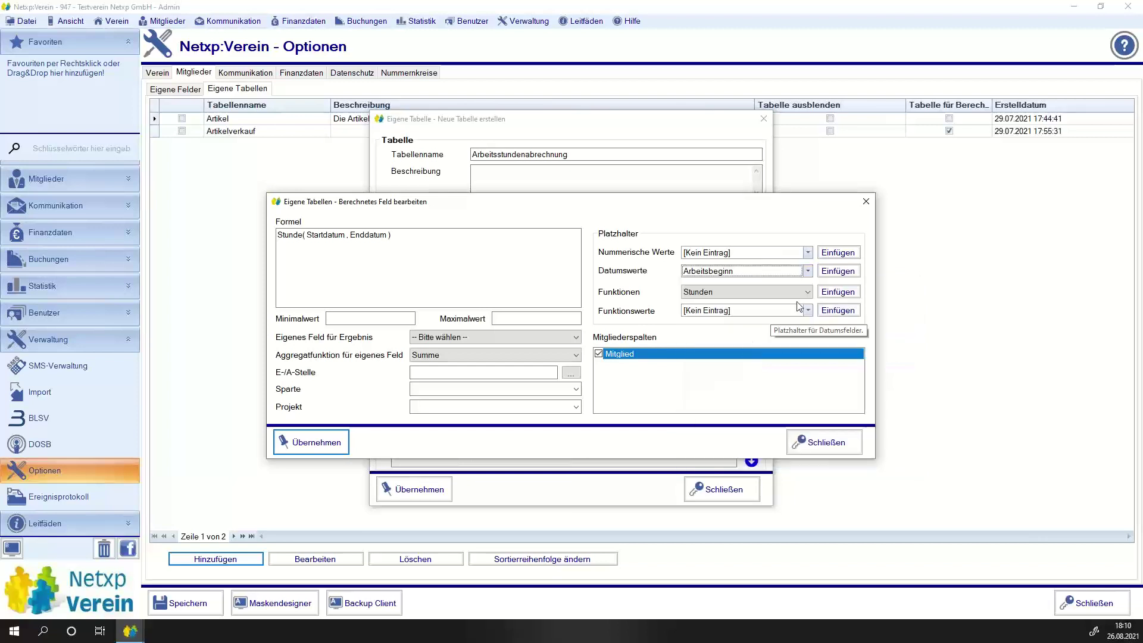
left_click(832, 273)
left_click(832, 273)
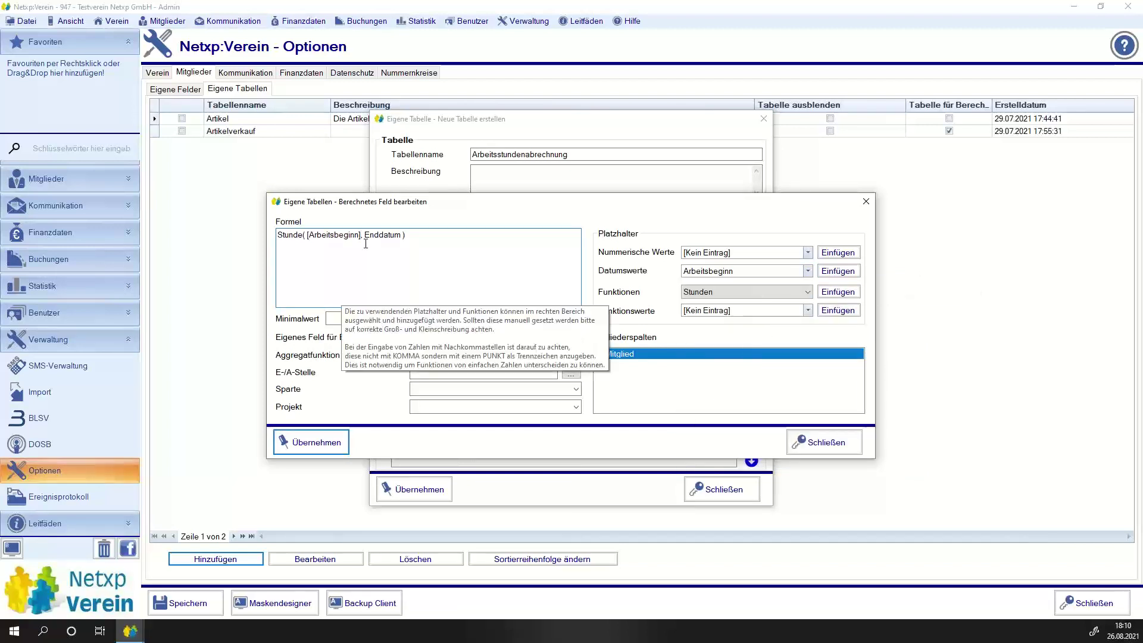
left_click(768, 272)
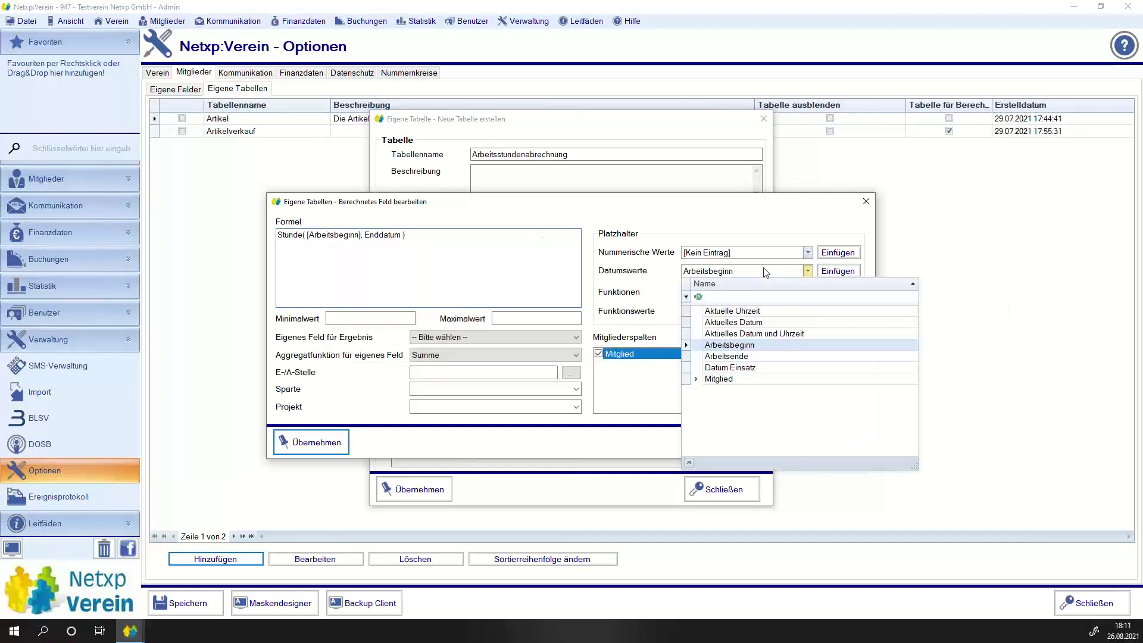
left_click(773, 358)
left_click(834, 272)
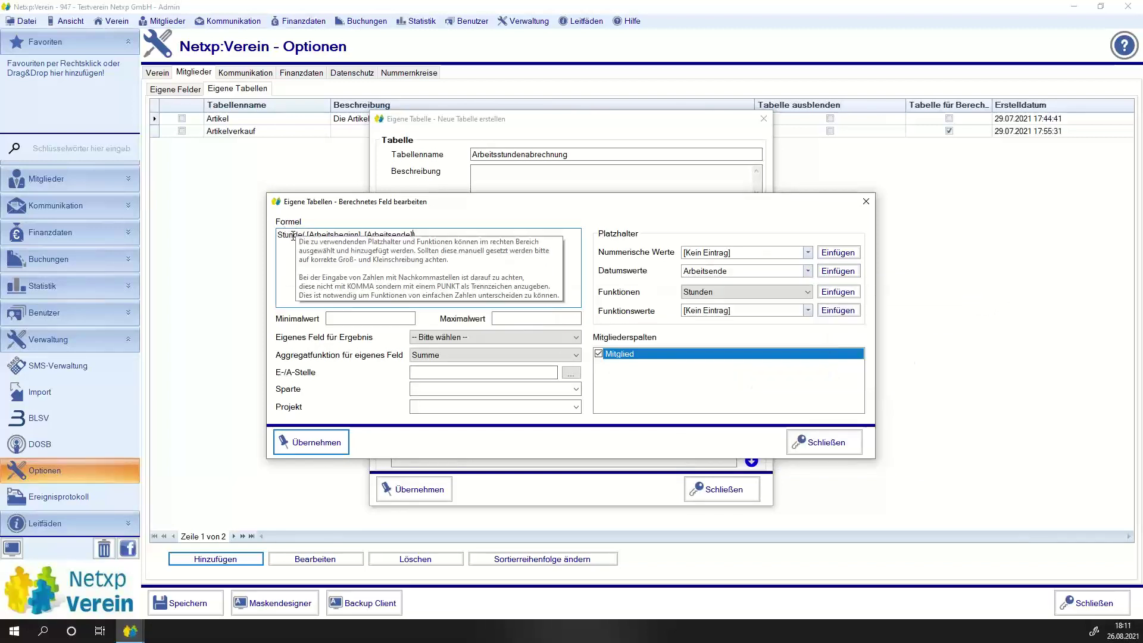
left_click(308, 446)
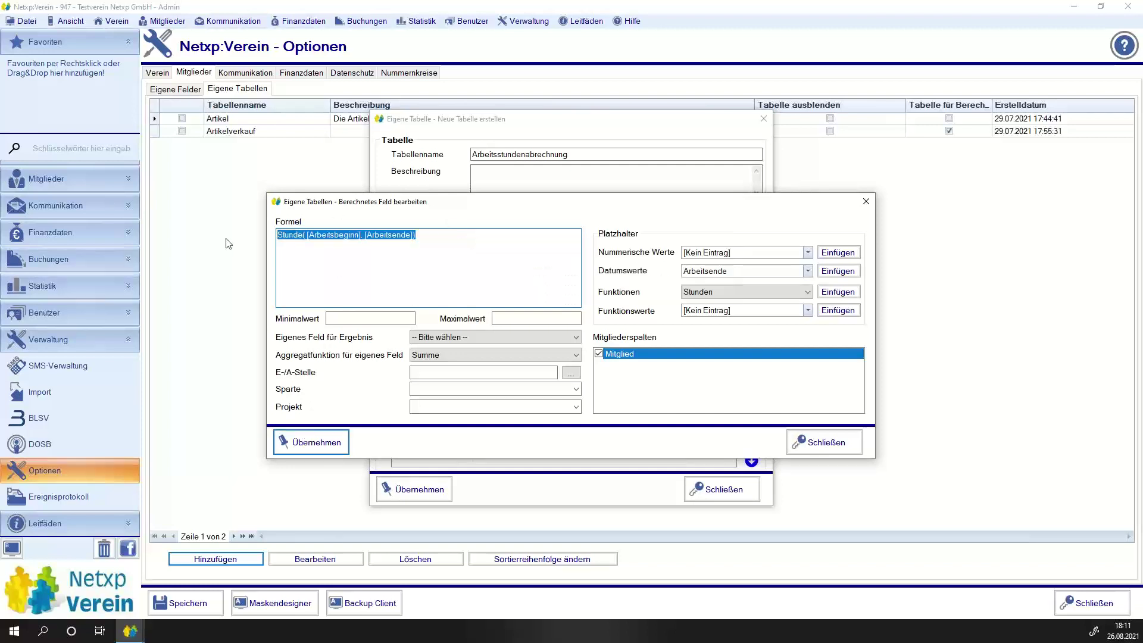
Confirm the formula, Arbeitszeit column and Arbeitsstundenabrechnung table, save, and accept the restart.
left_click(317, 446)
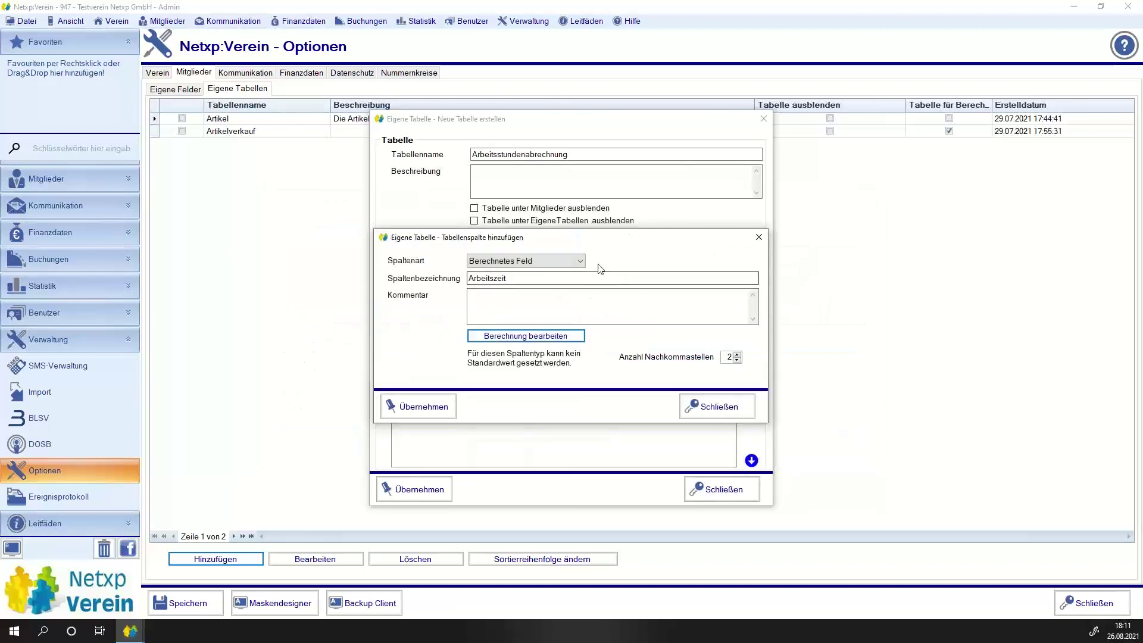
left_click(416, 406)
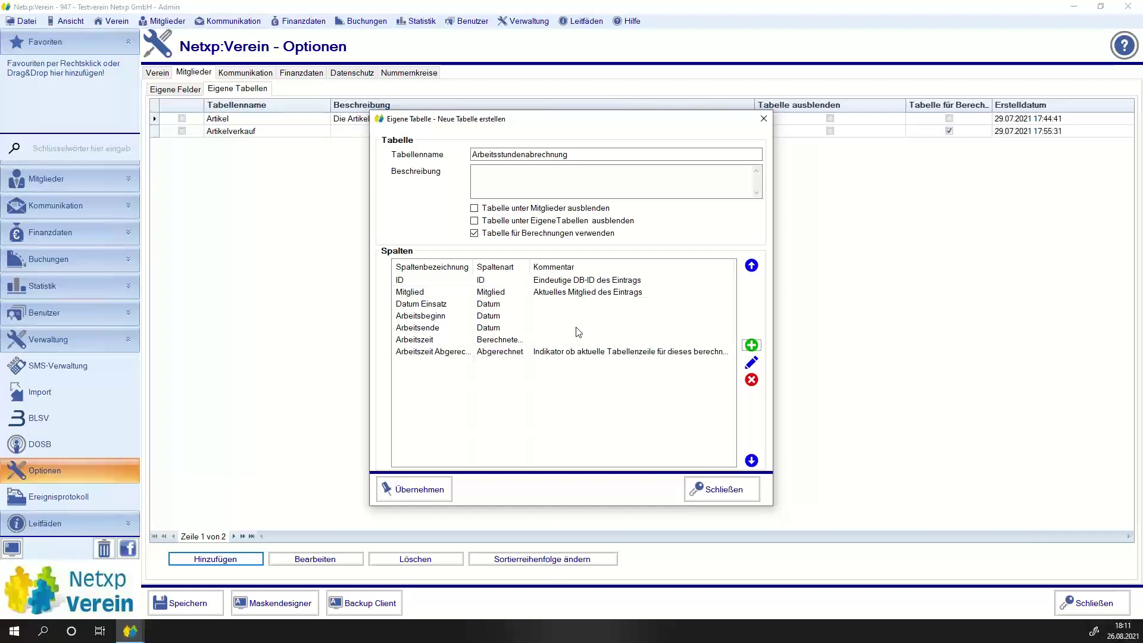
left_click(412, 491)
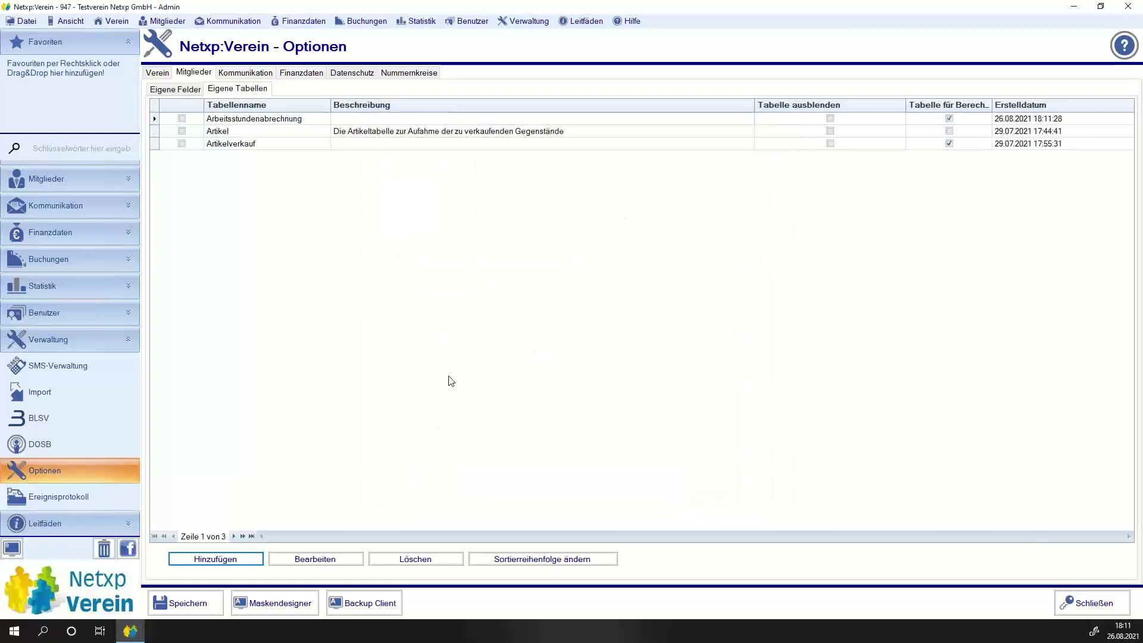
left_click(186, 603)
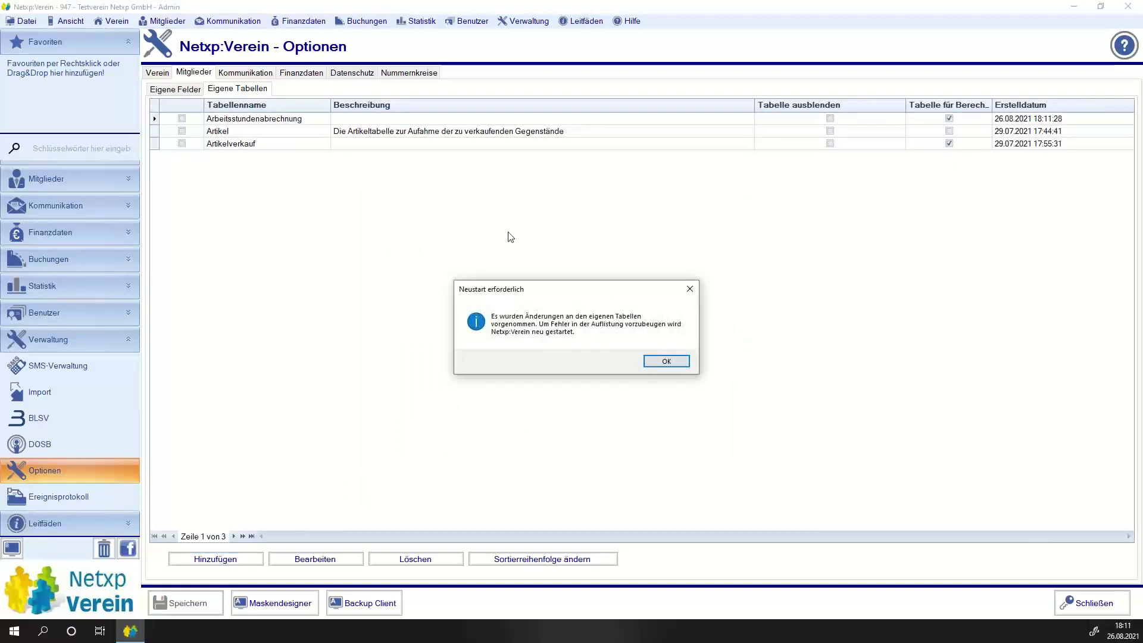
left_click(665, 359)
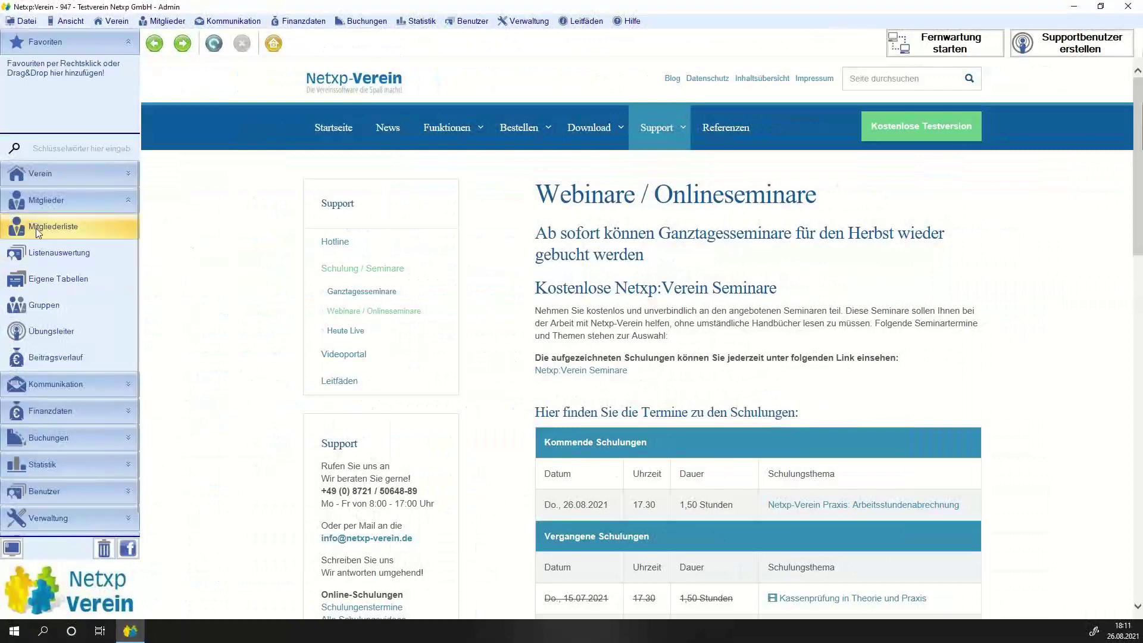
In Eigene Tabellen, order columns: Nachname, Vorname, Datum Einsatz, Arbeitsbeginn, Arbeitsende.
left_click(62, 280)
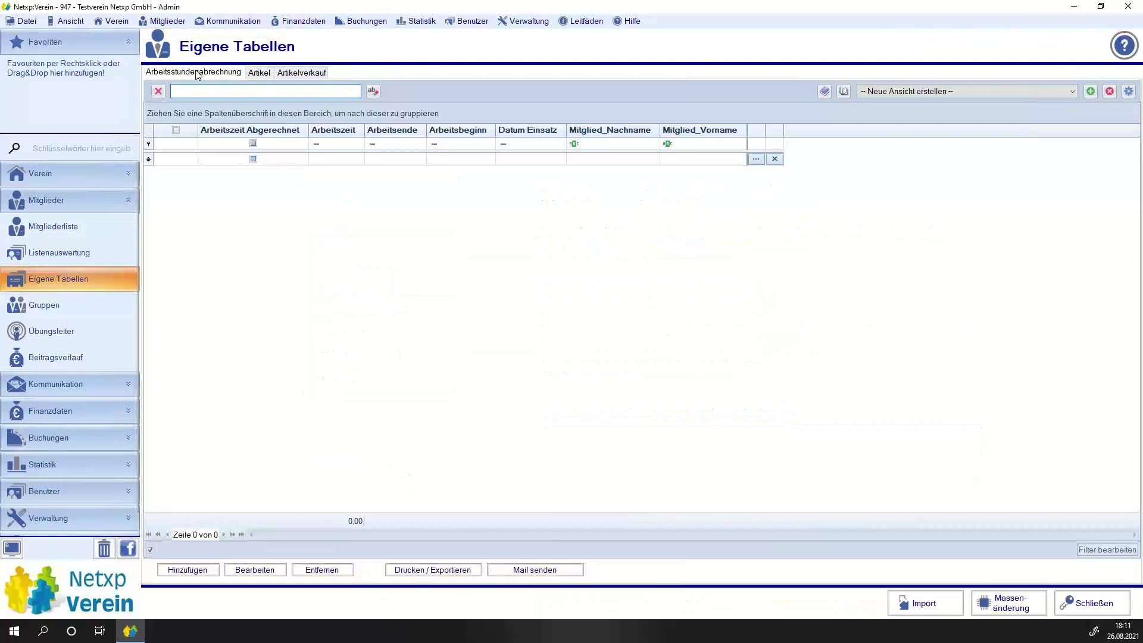
left_click_drag(593, 131, 222, 136)
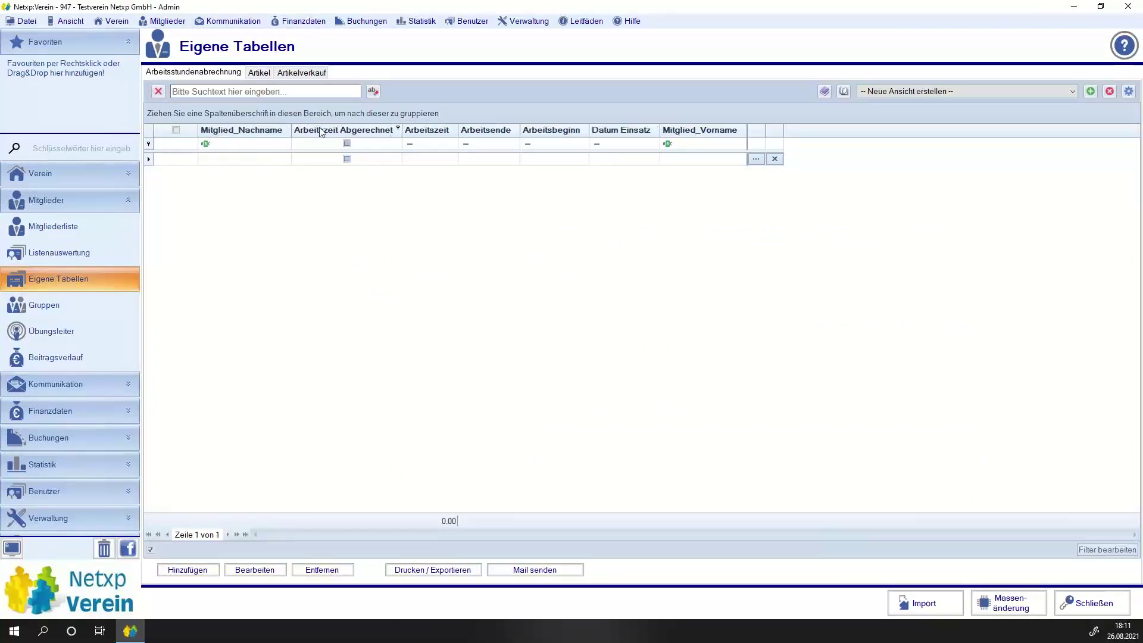
left_click_drag(611, 133, 301, 134)
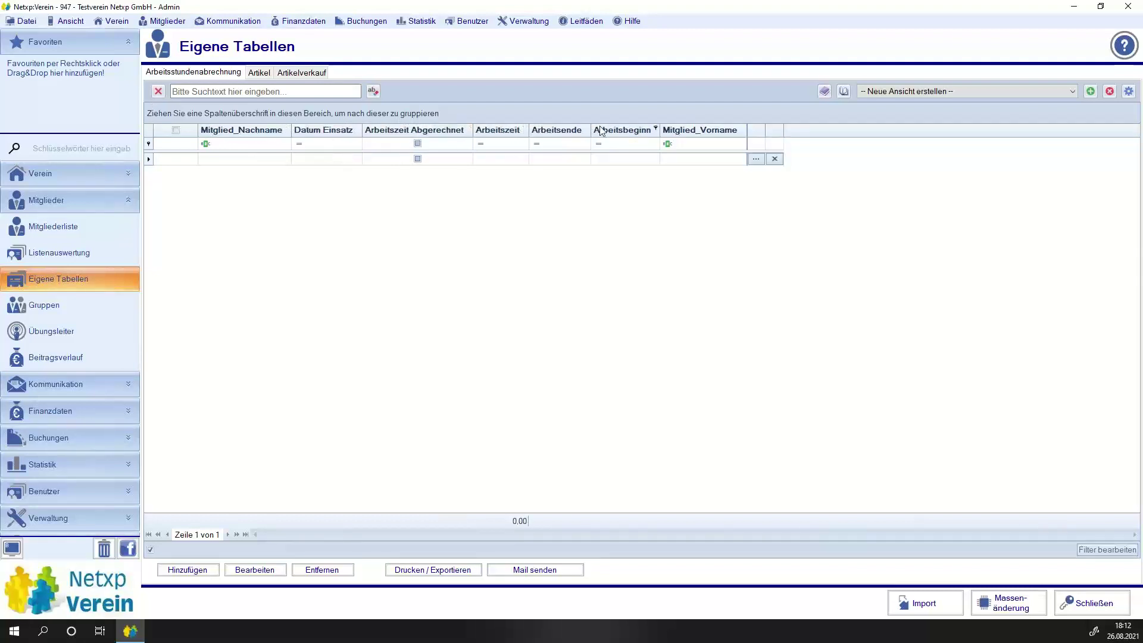
left_click_drag(617, 131, 381, 143)
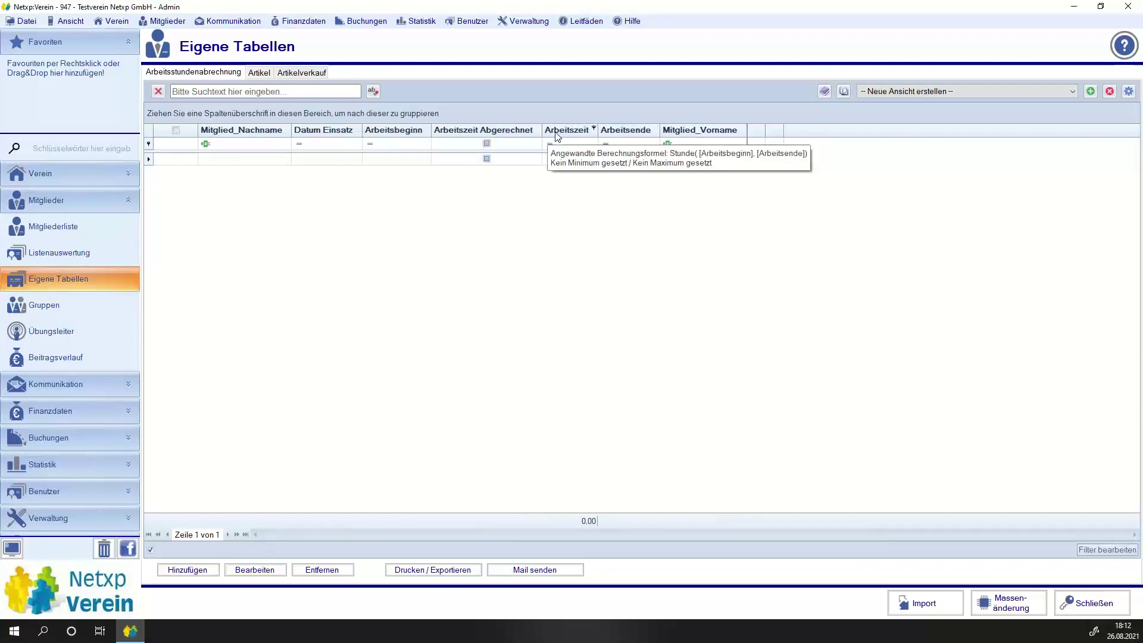
left_click_drag(624, 133, 519, 137)
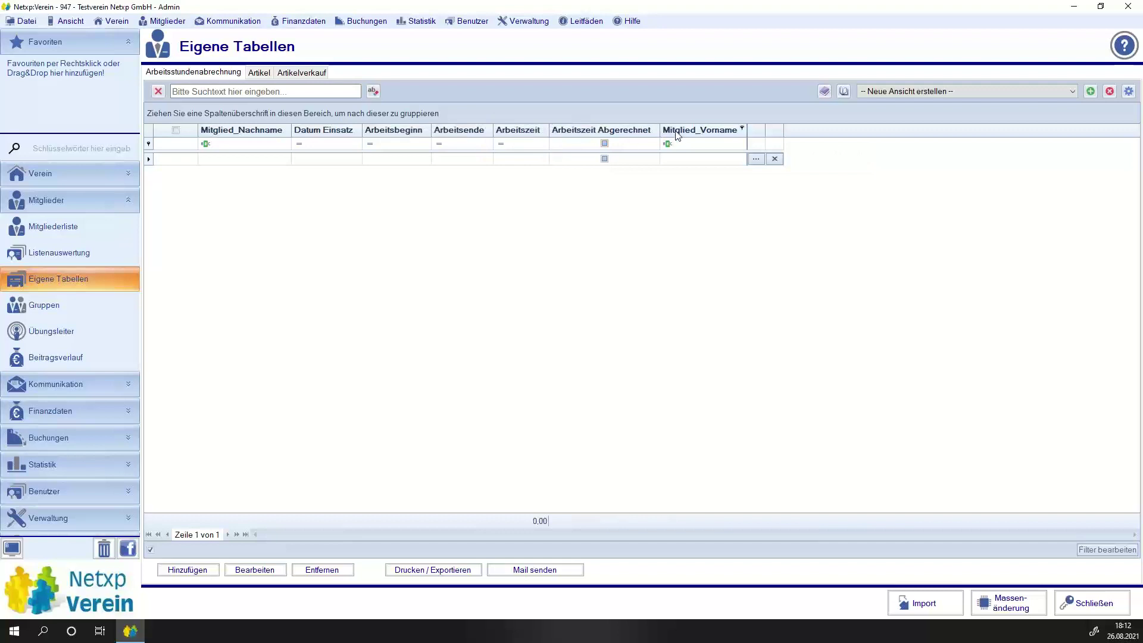
left_click_drag(684, 132, 294, 169)
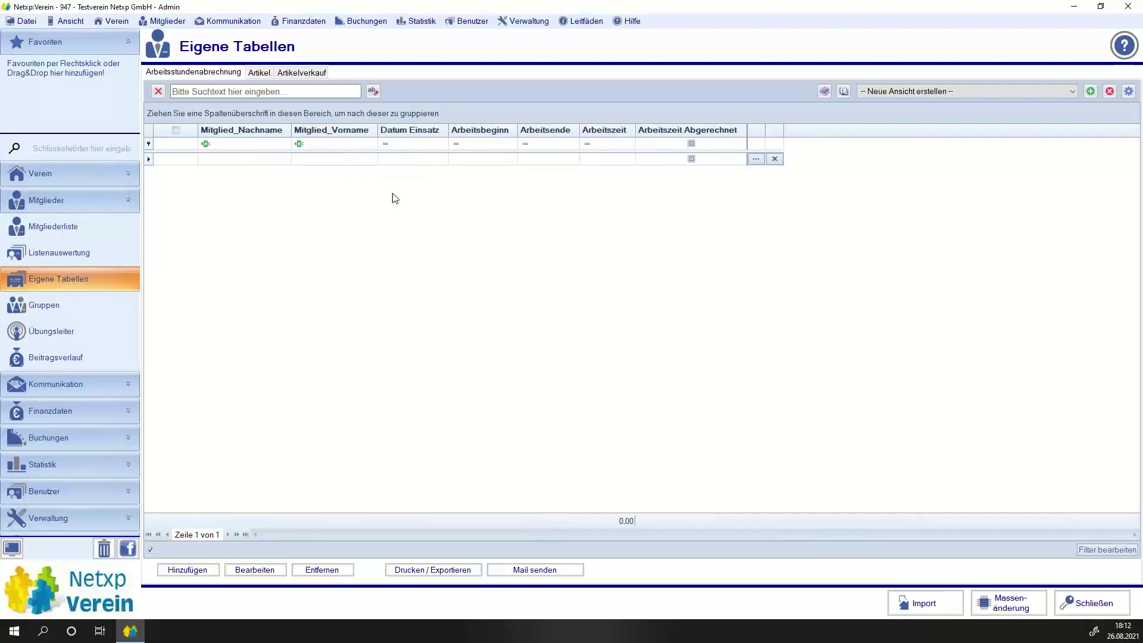
Enter a work row for the member on 26.08.2021 from 14:00 to 16:30.
left_click(236, 159)
type("Mu")
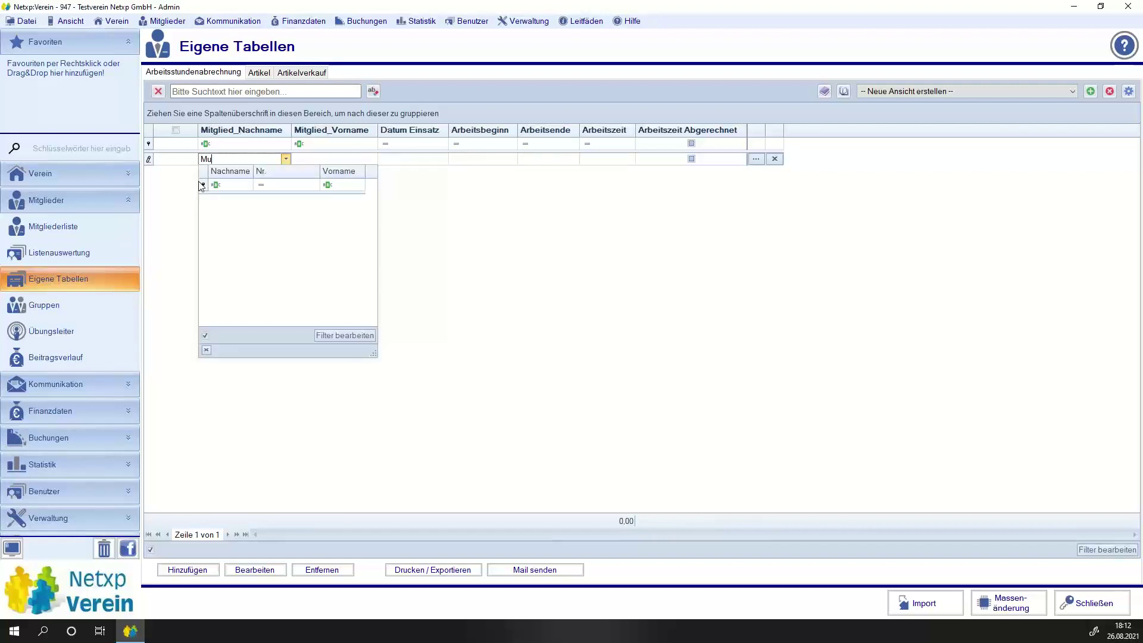
key("BackSpace")
key("BackSpace")
type("sper")
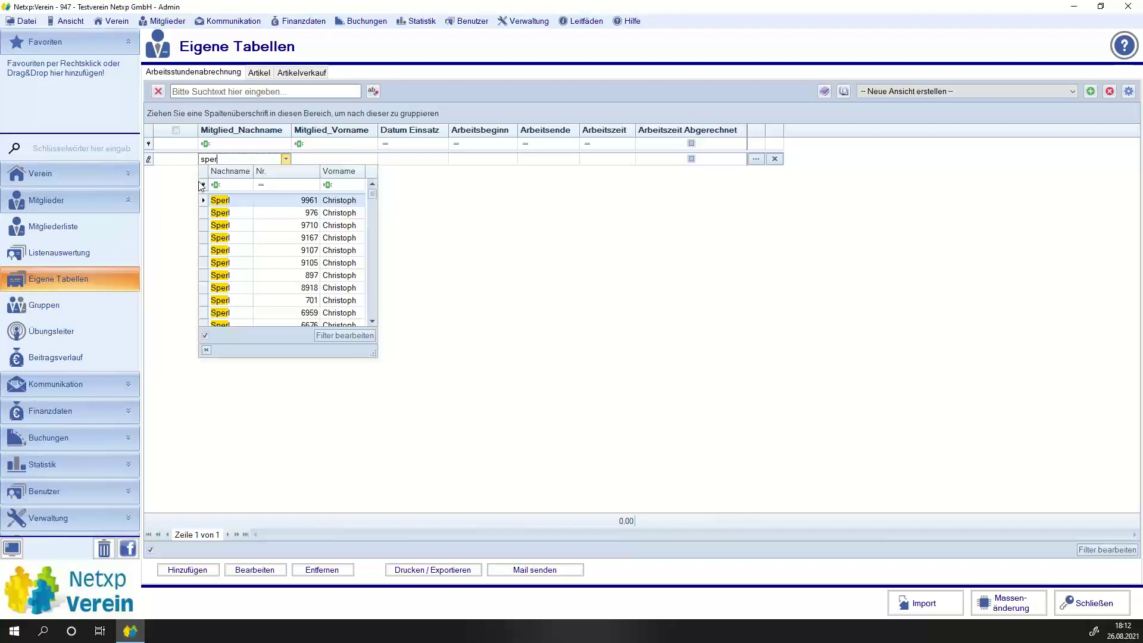
key("Down")
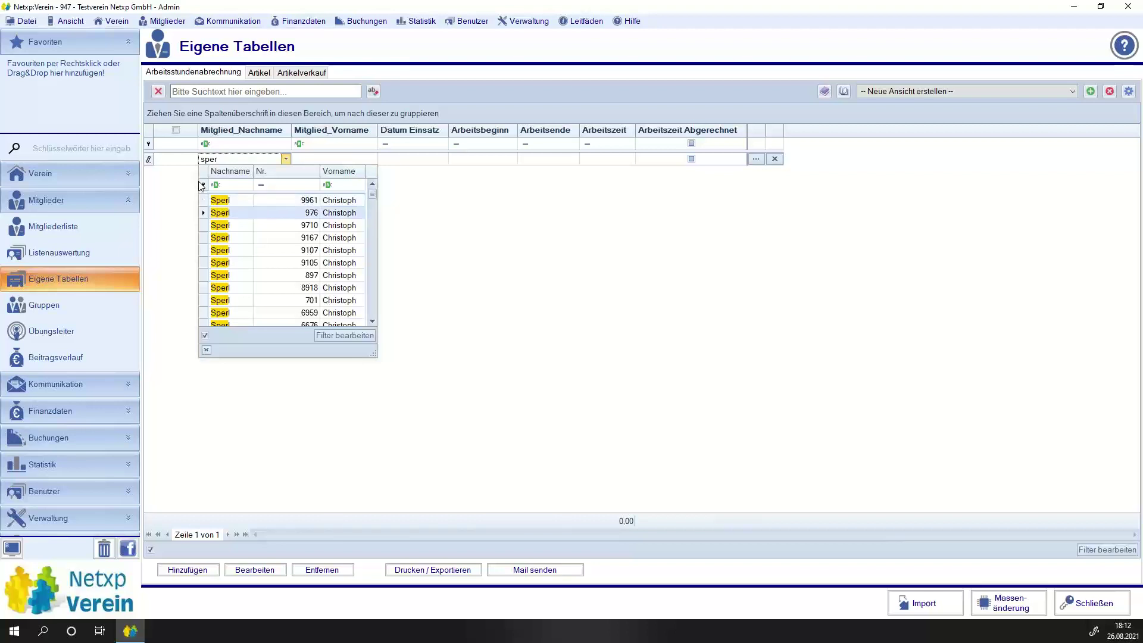
key("Return")
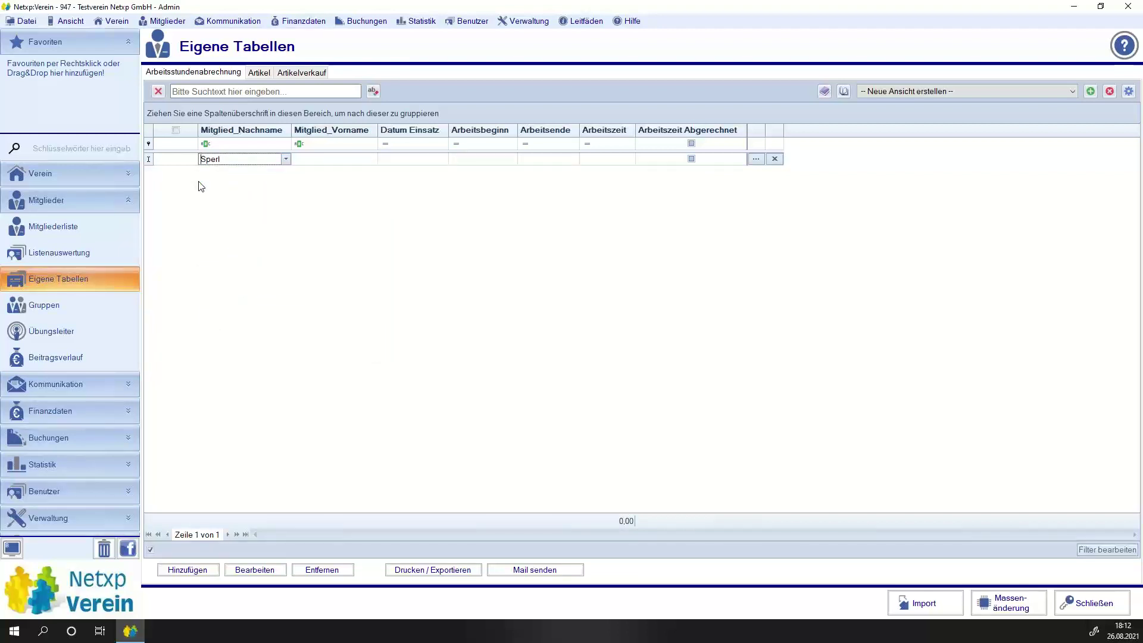
key("Tab")
key("Tab")
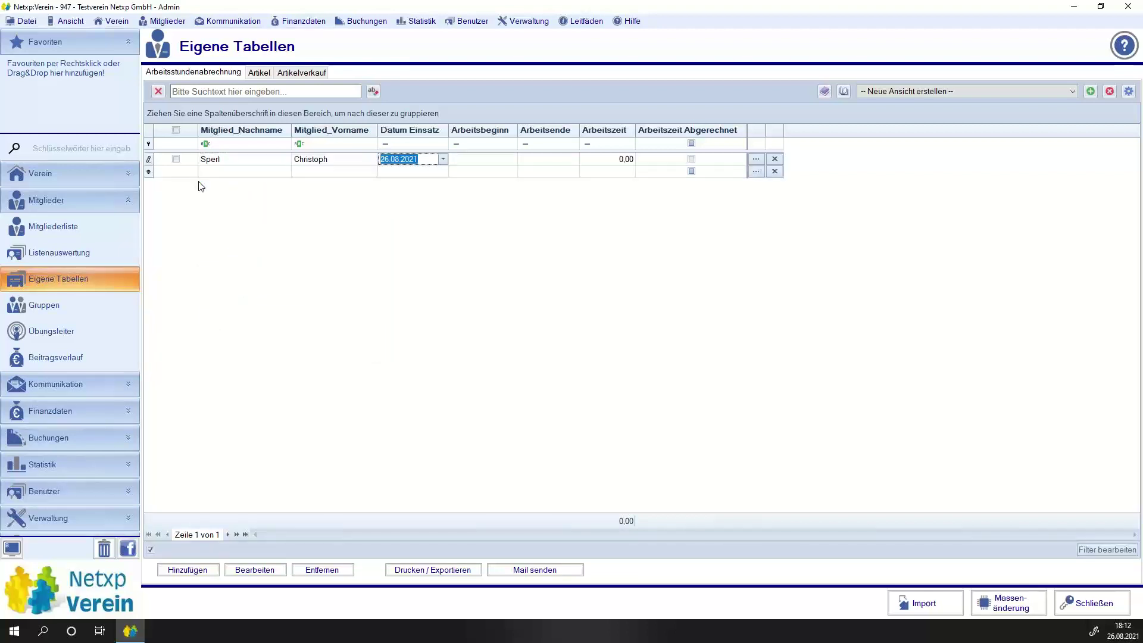
key("End")
key("Tab")
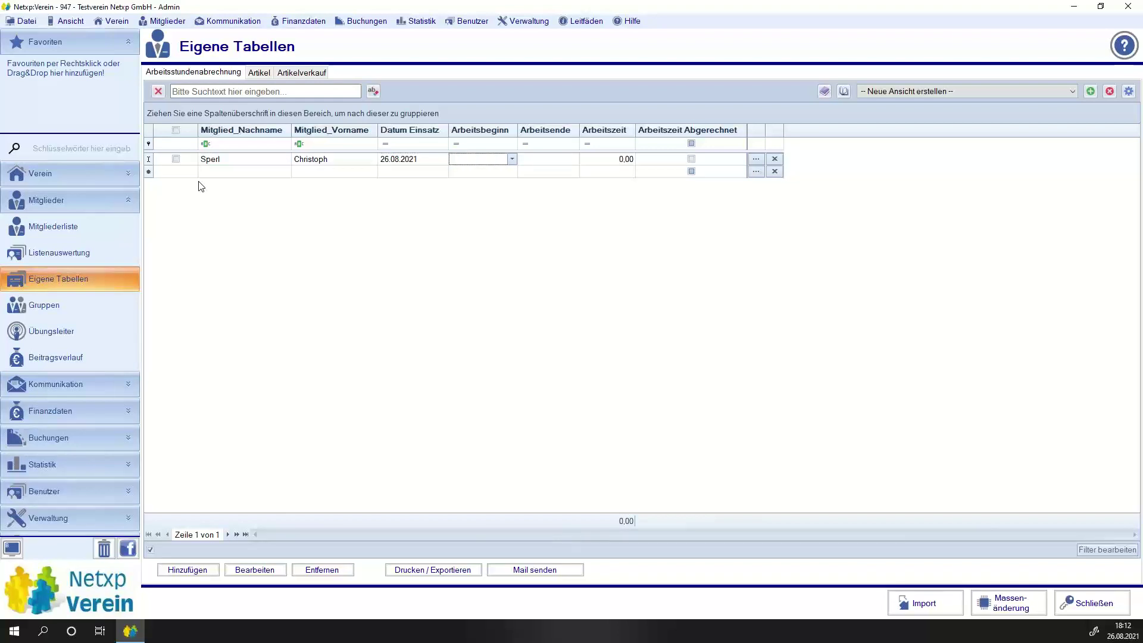
type("14:00")
key("Tab")
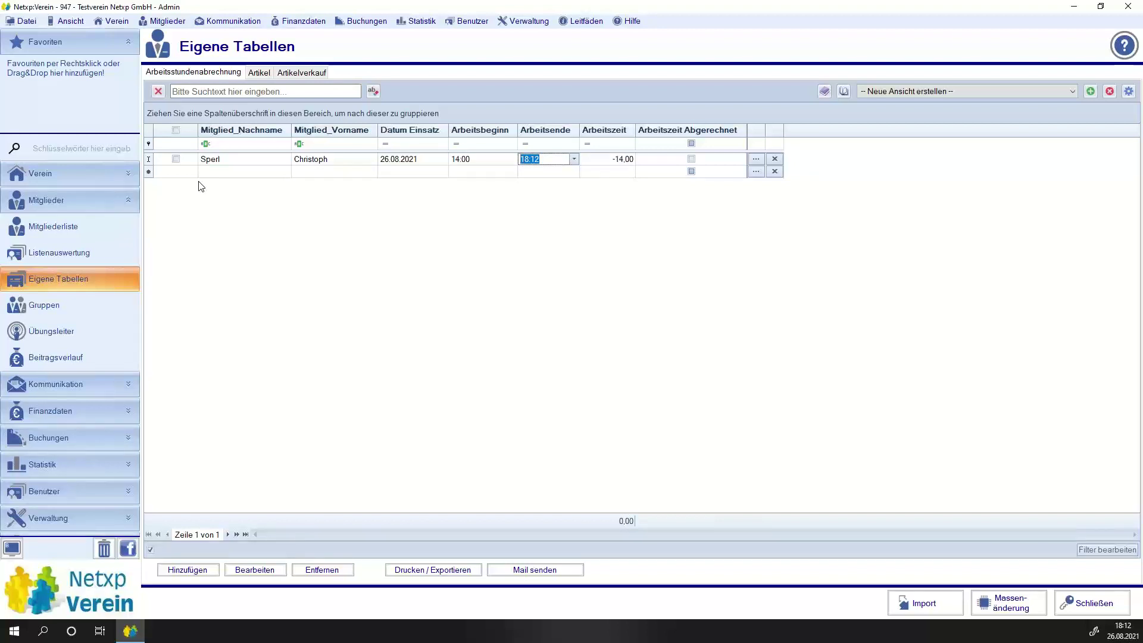
type("16:30")
key("Right")
key("Tab")
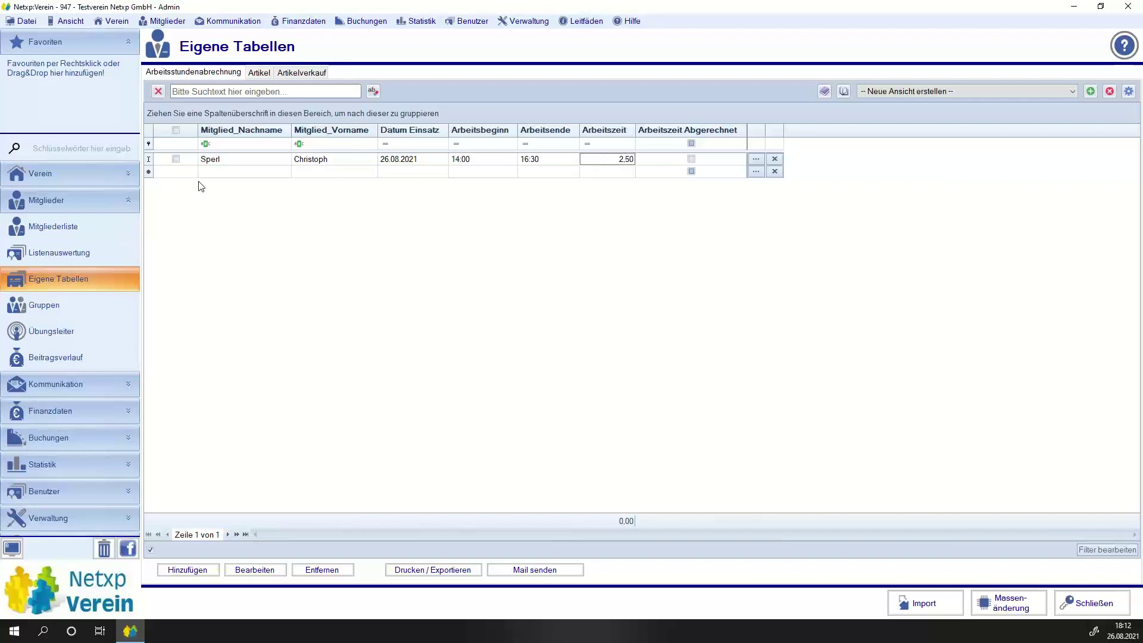
key("Down")
Add a second row for the same member on 26.08.2021 from 18:20 to 19:10.
key("Left")
key("Left")
key("Left")
key("Left")
key("Left")
type("sperl")
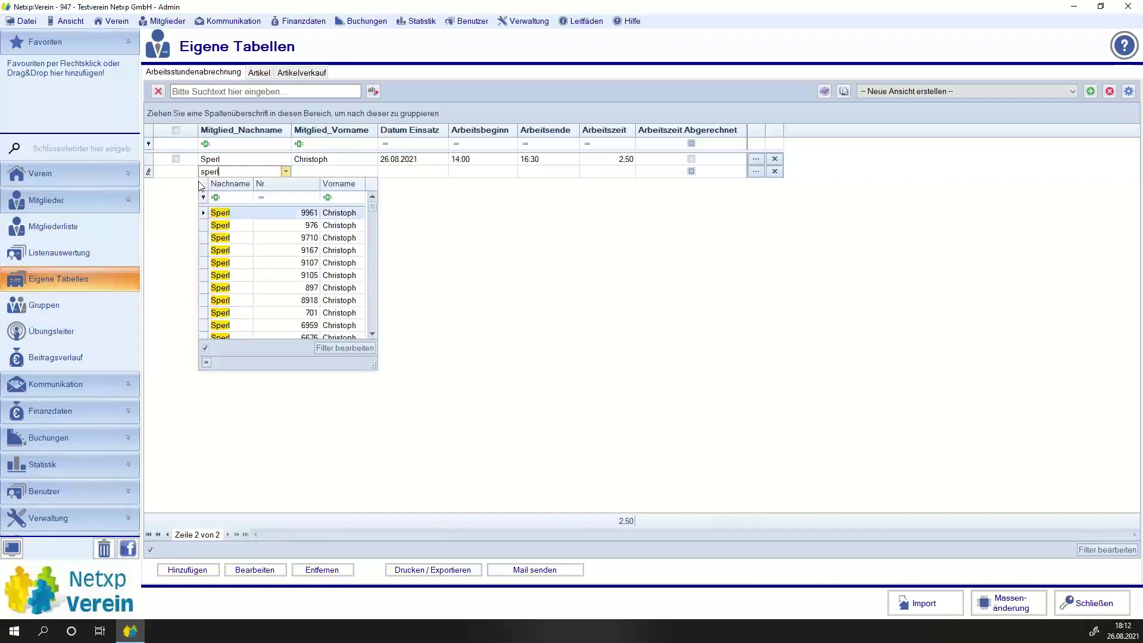
key("Down")
key("Down")
key("Up")
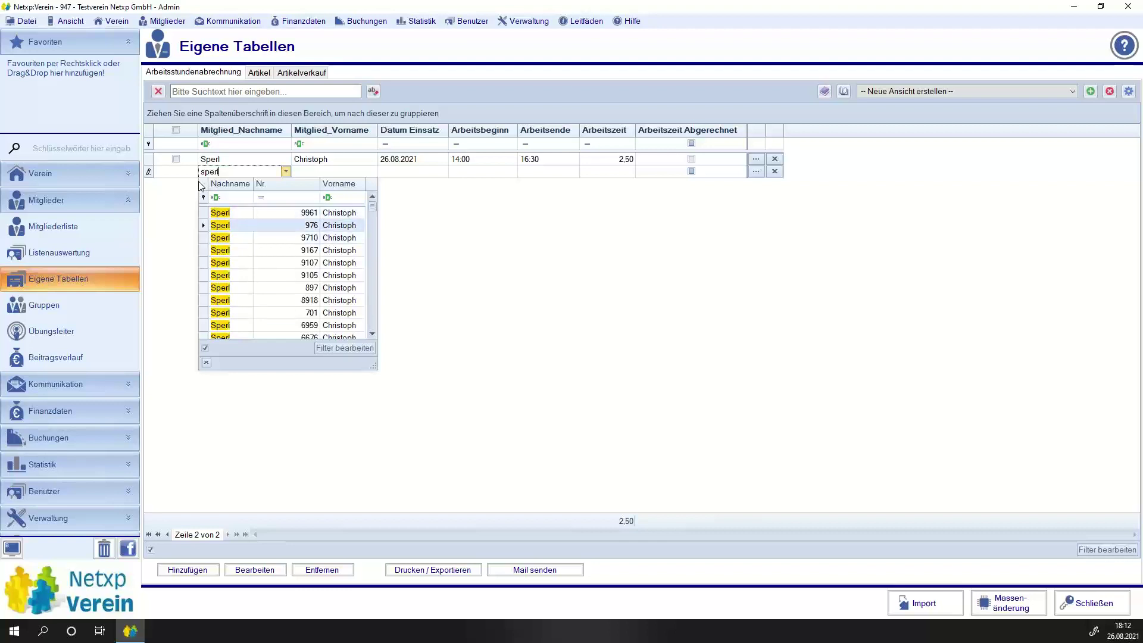
key("Return")
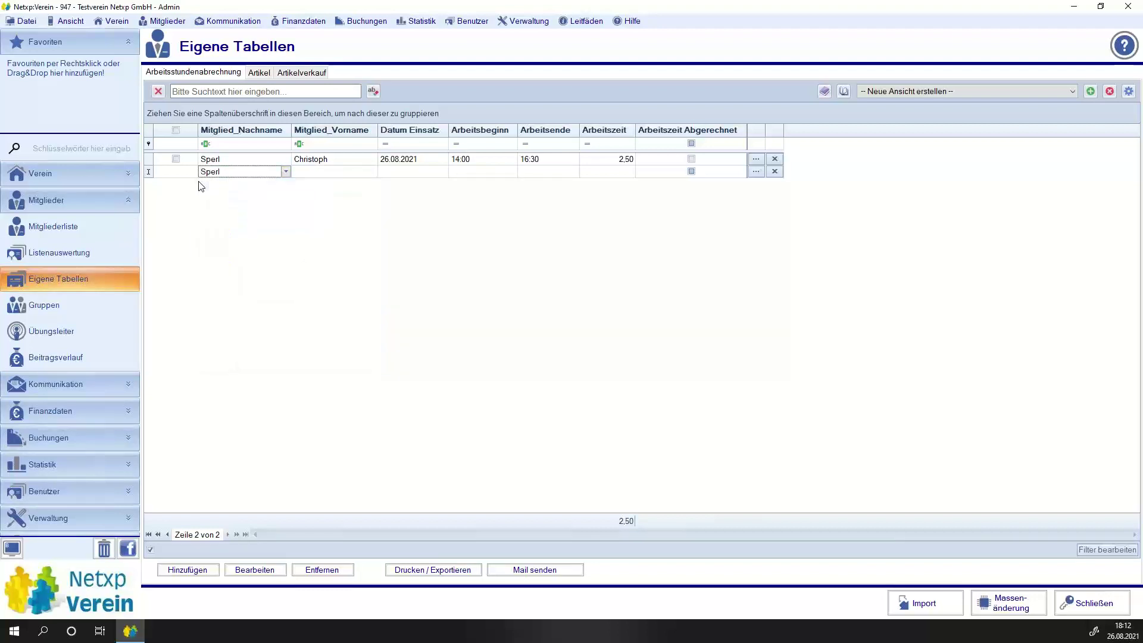
key("Tab")
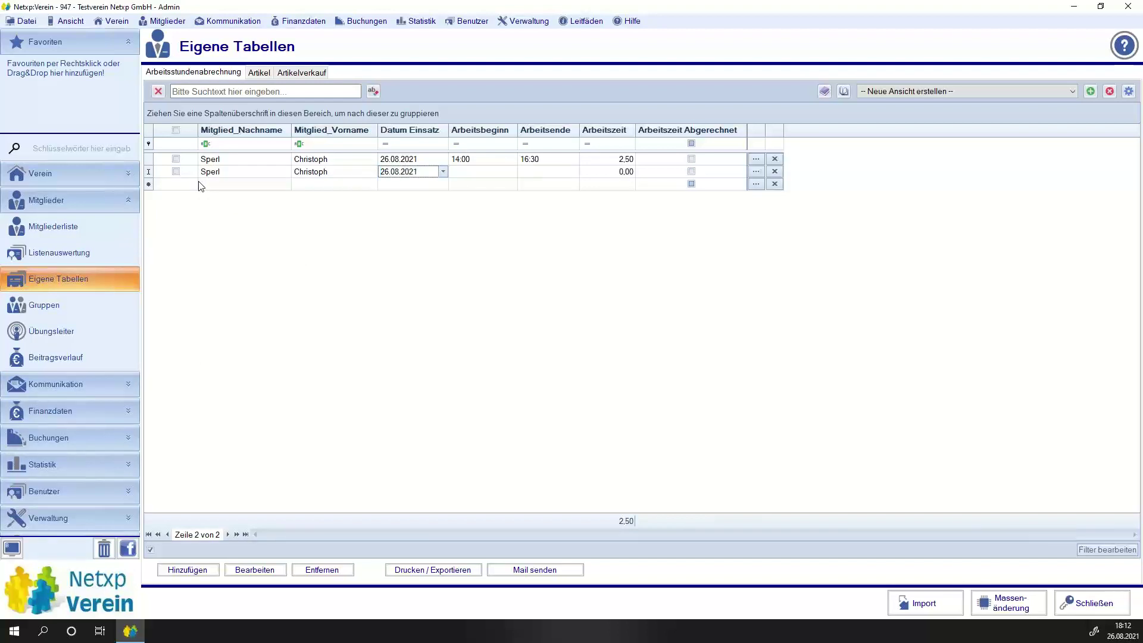
key("Tab")
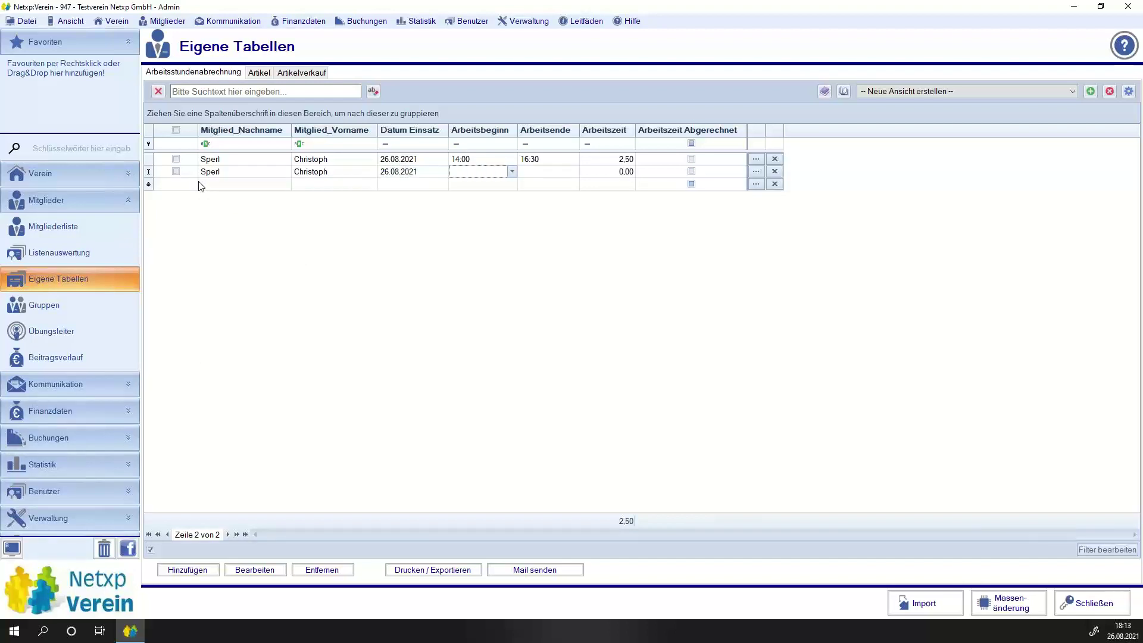
type("18:20")
key("Tab")
type("1910")
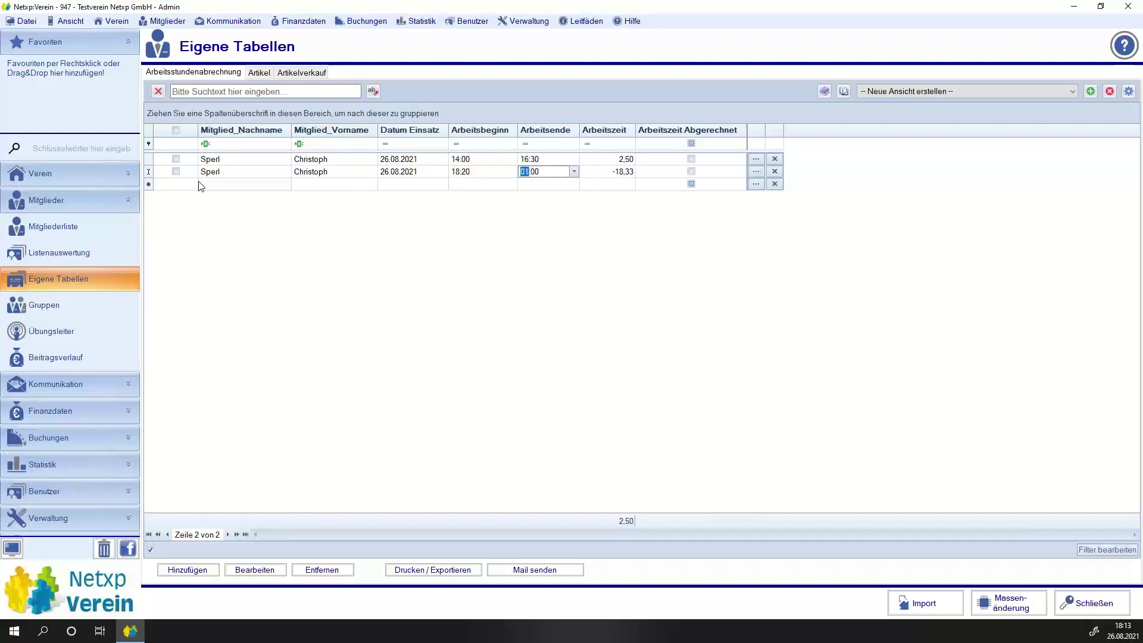
key("Return")
key("Down")
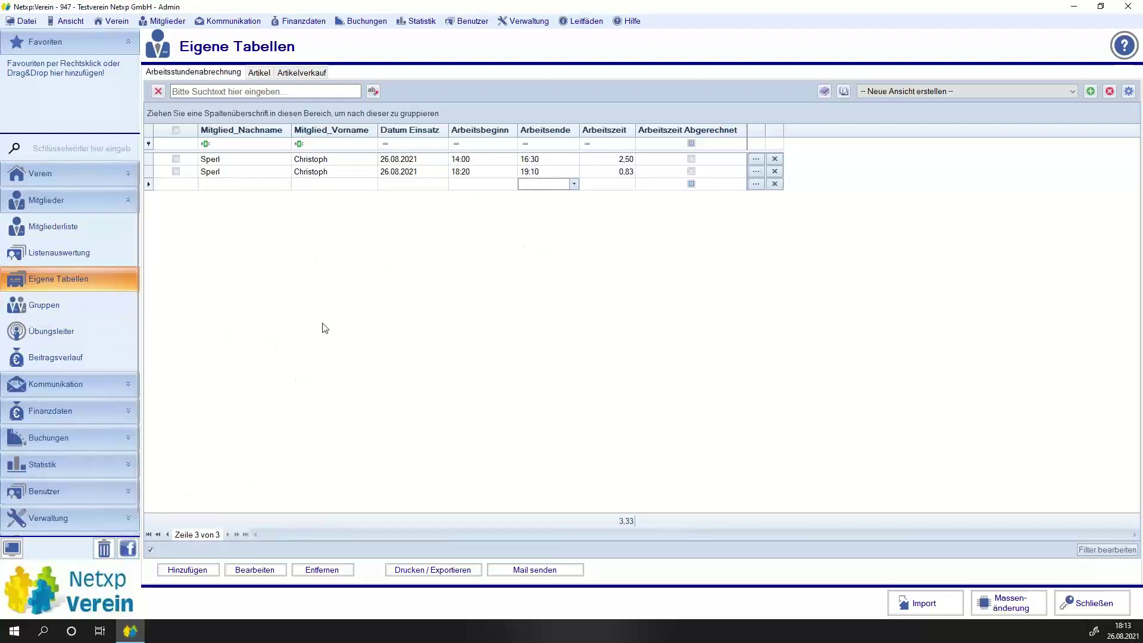
left_click(190, 570)
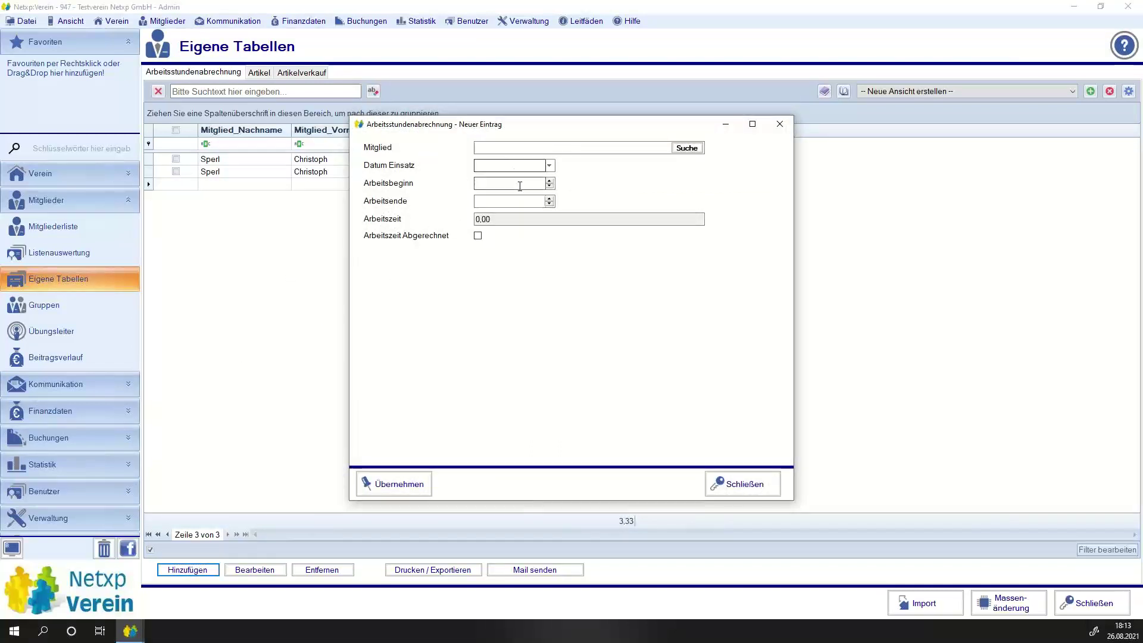
left_click(512, 184)
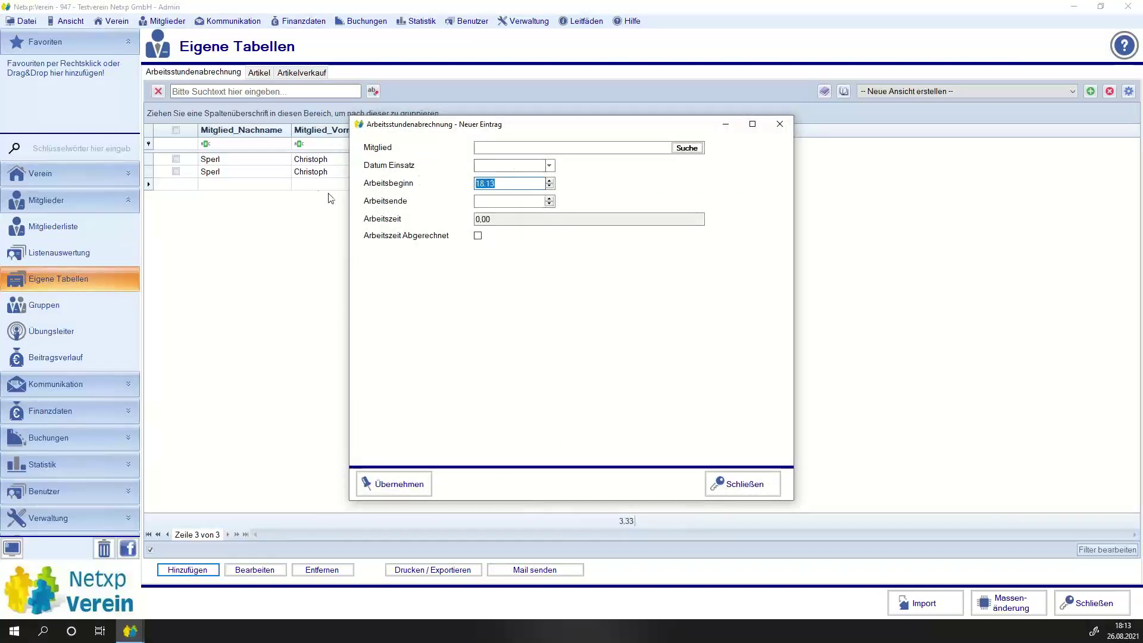
left_click(511, 201)
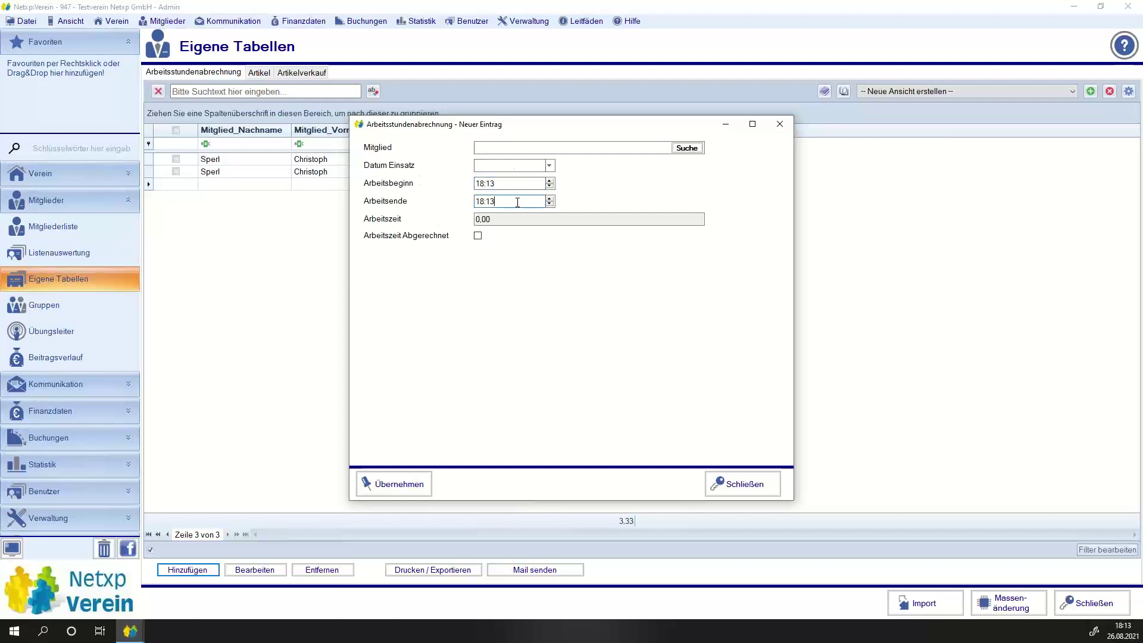
left_click(750, 494)
left_click(598, 363)
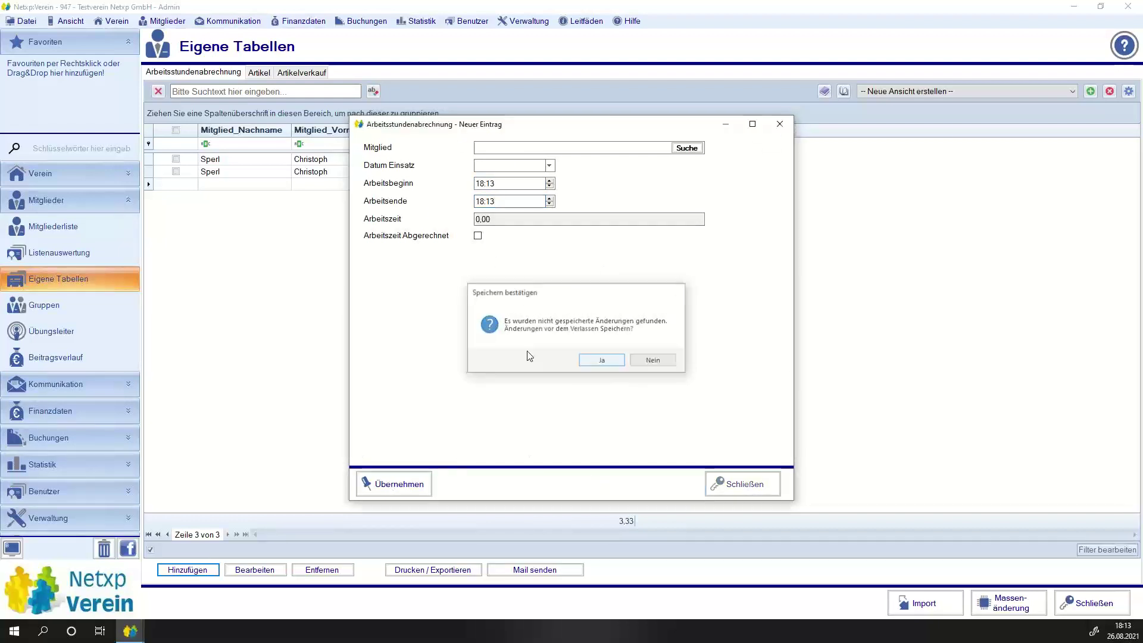
left_click(148, 185)
left_click(775, 183)
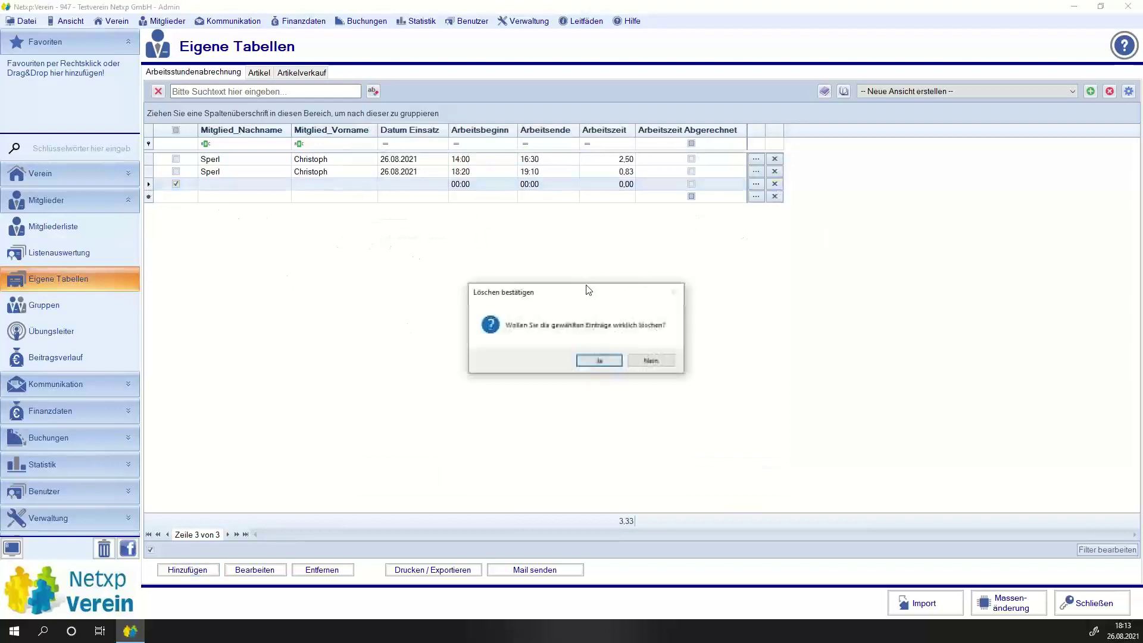
left_click(583, 364)
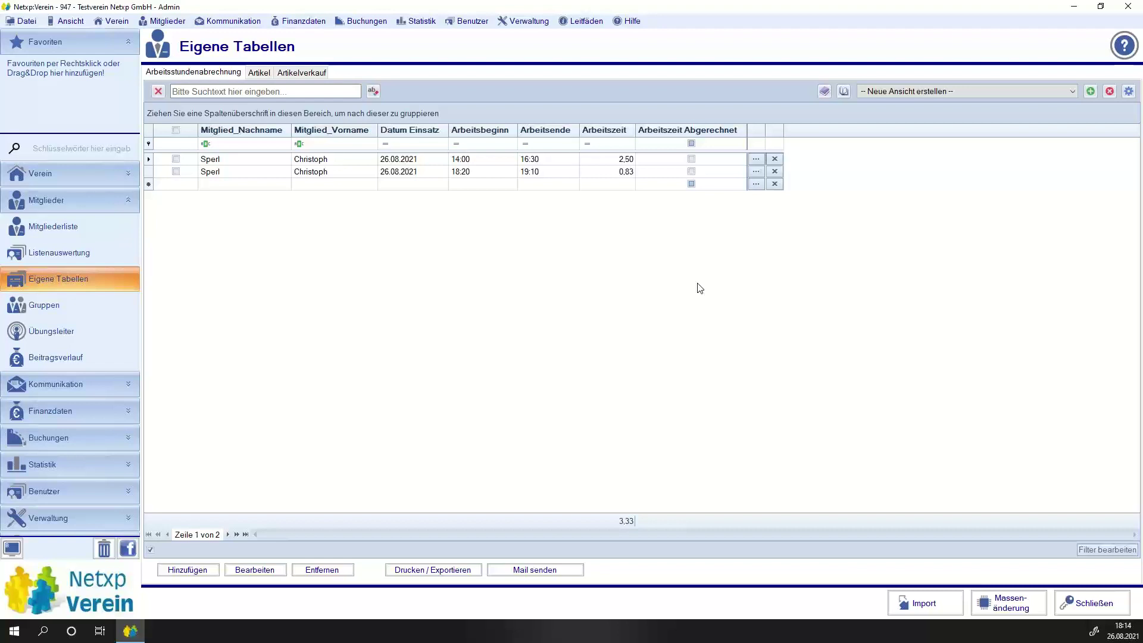
Open the member's record from the Mitgliederliste and show its work-hours fields.
left_click(56, 226)
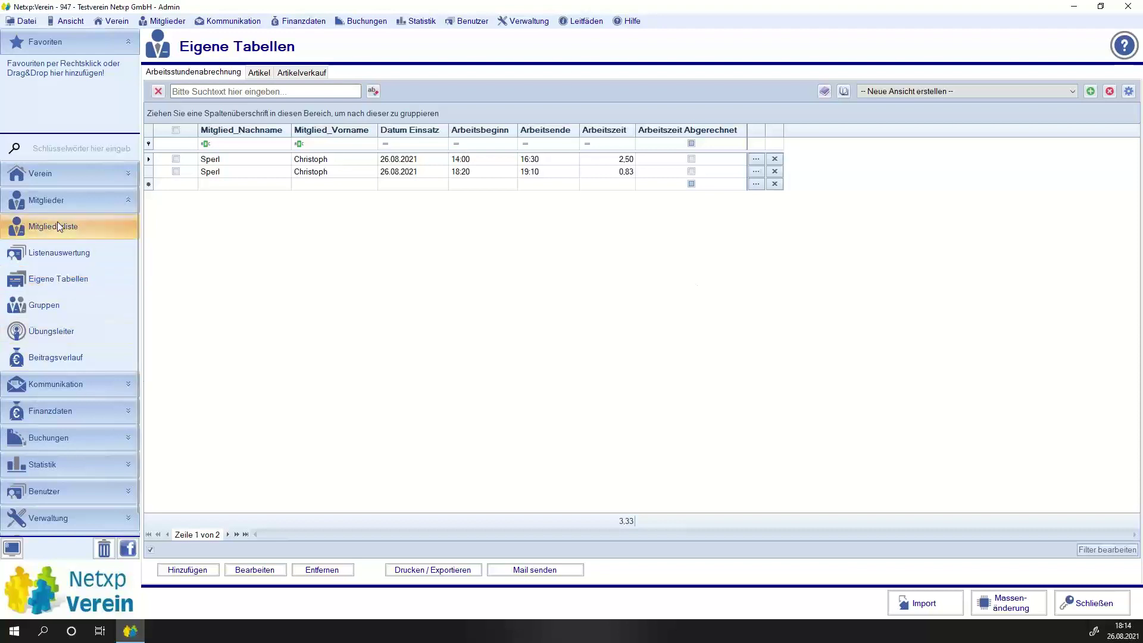
left_click(63, 229)
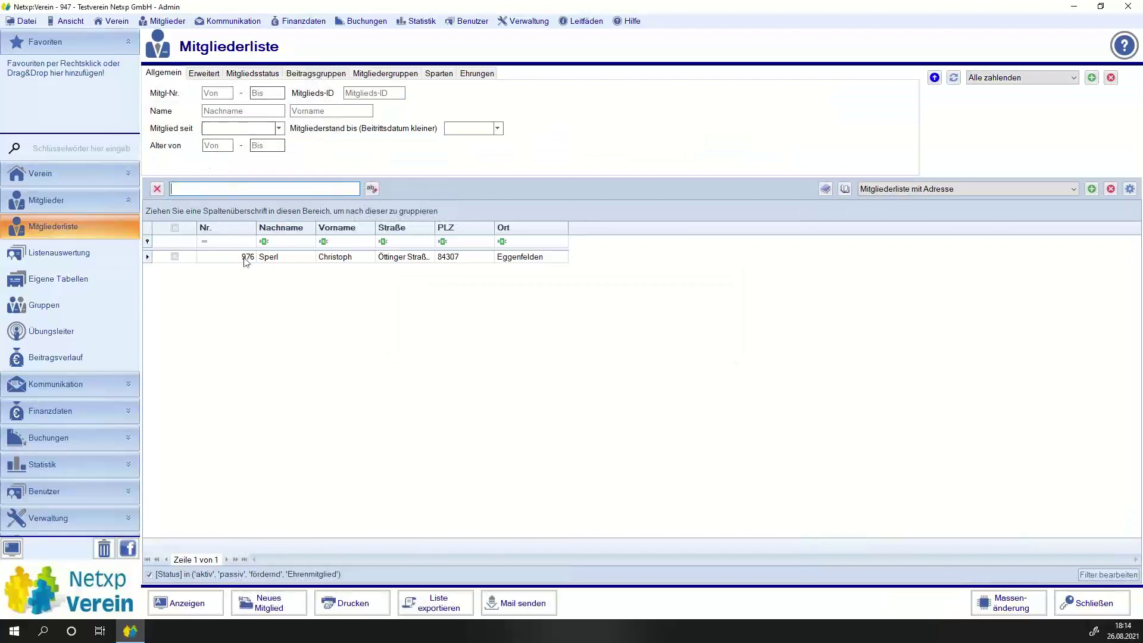
left_click(290, 257)
double_click(290, 260)
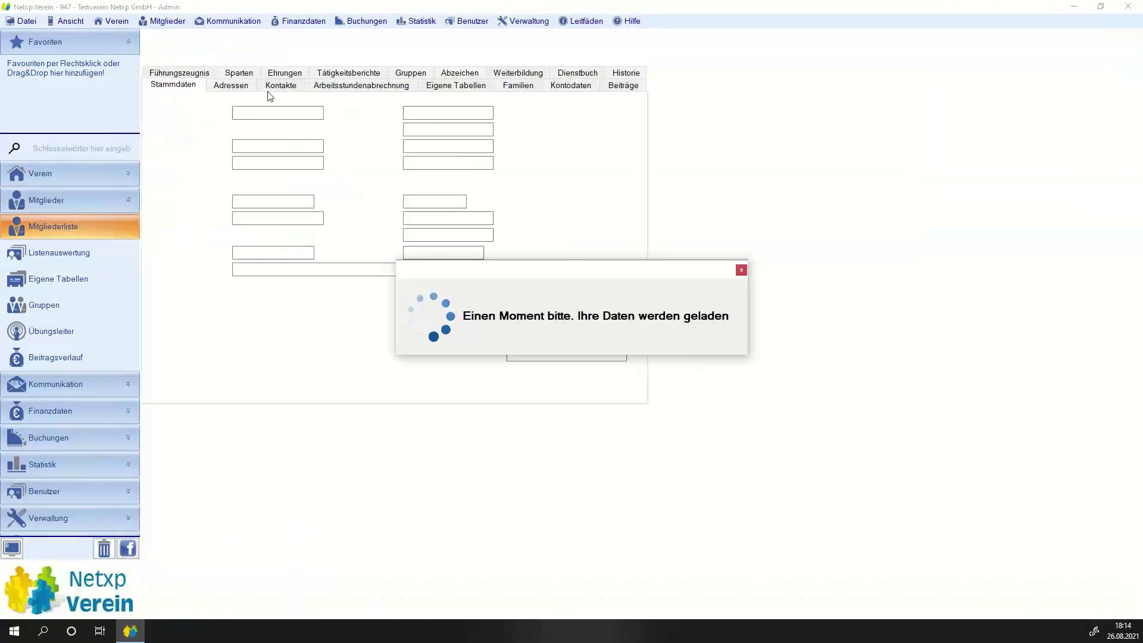
left_click(308, 76)
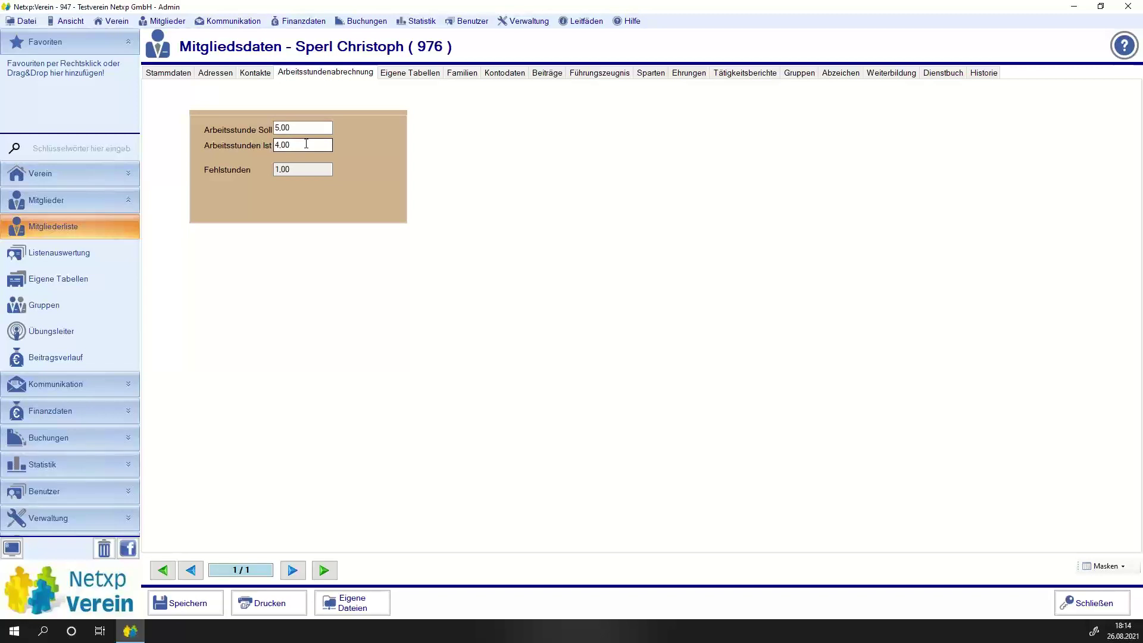
Delete the 4,00 Ist and 5,00 Soll hours and save the record.
left_click(306, 143)
left_click_drag(310, 148, 273, 146)
key("Delete")
key("shift+Tab")
key("Delete")
key("ctrl+s")
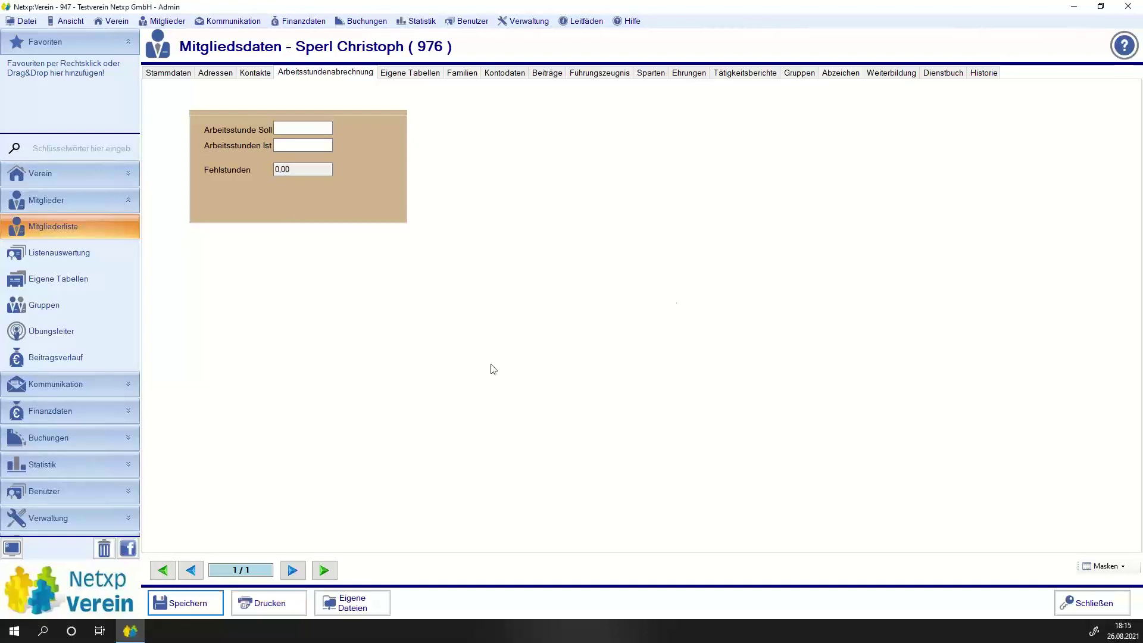
Open the Arbeitszeit column's calculation in the Arbeitsstundenabrechnung table under Optionen > Mitglieder.
scroll(104, 355, "down", 2)
left_click(60, 499)
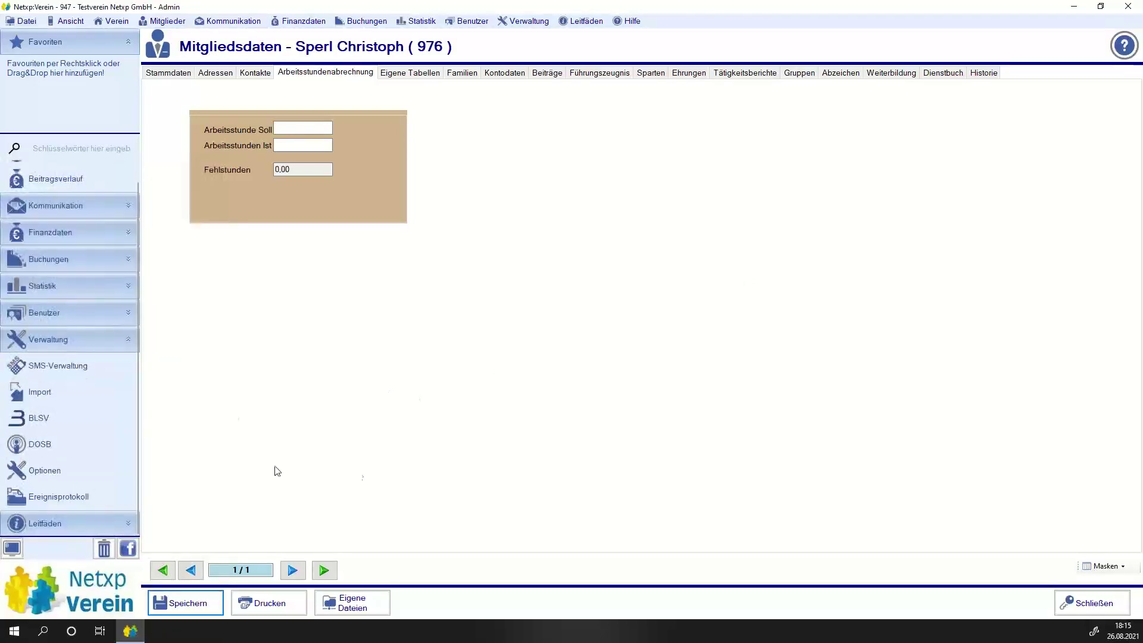
left_click(101, 473)
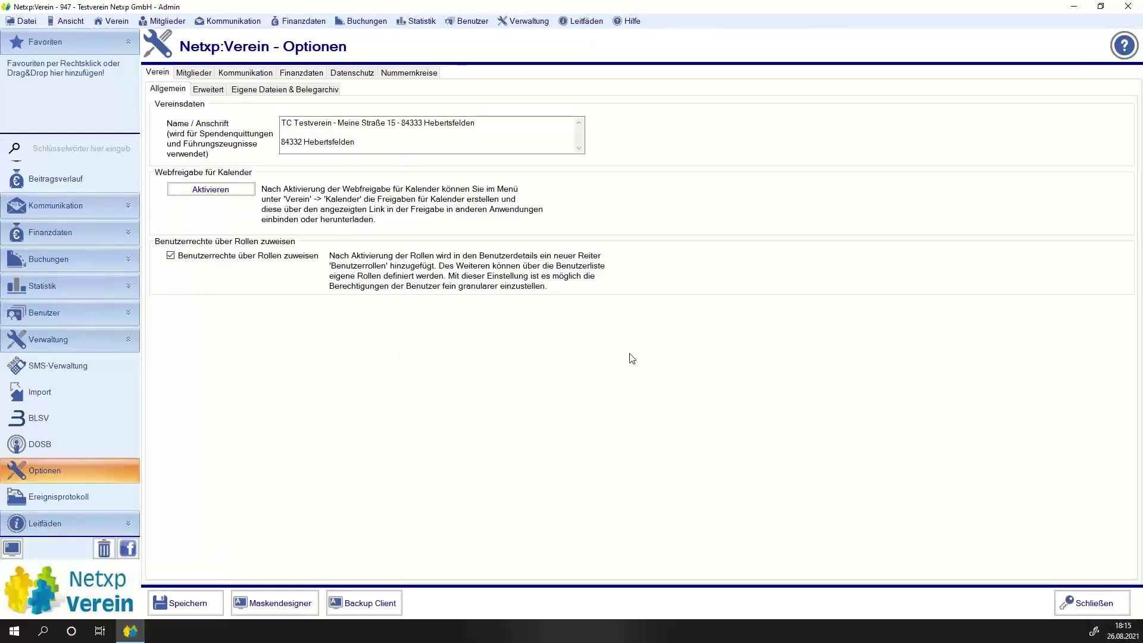
left_click(192, 72)
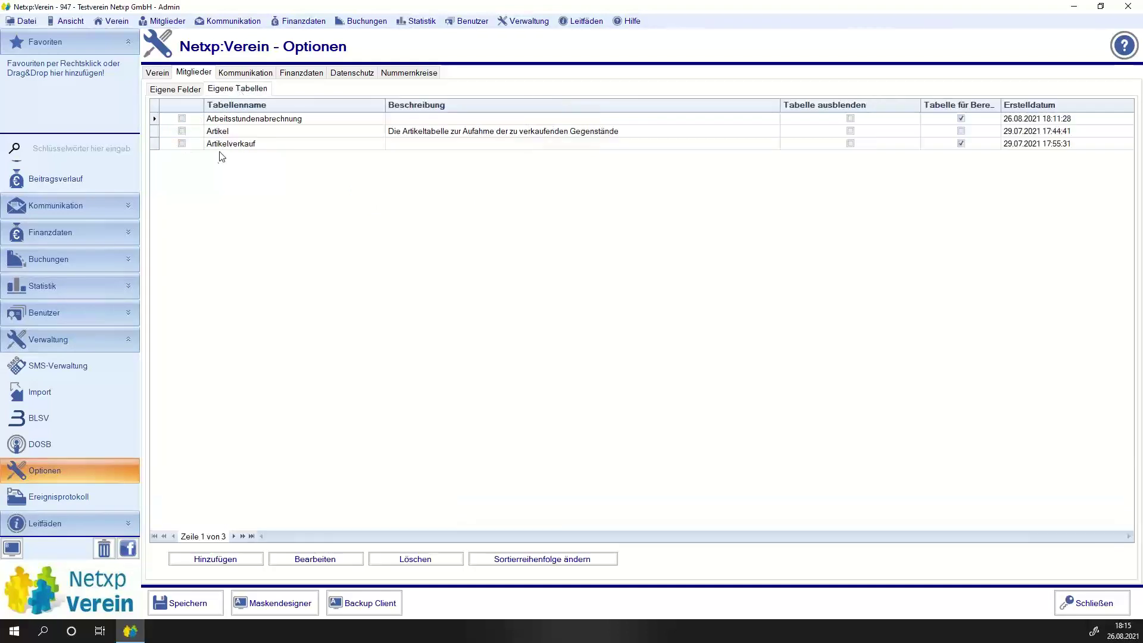
left_click(182, 118)
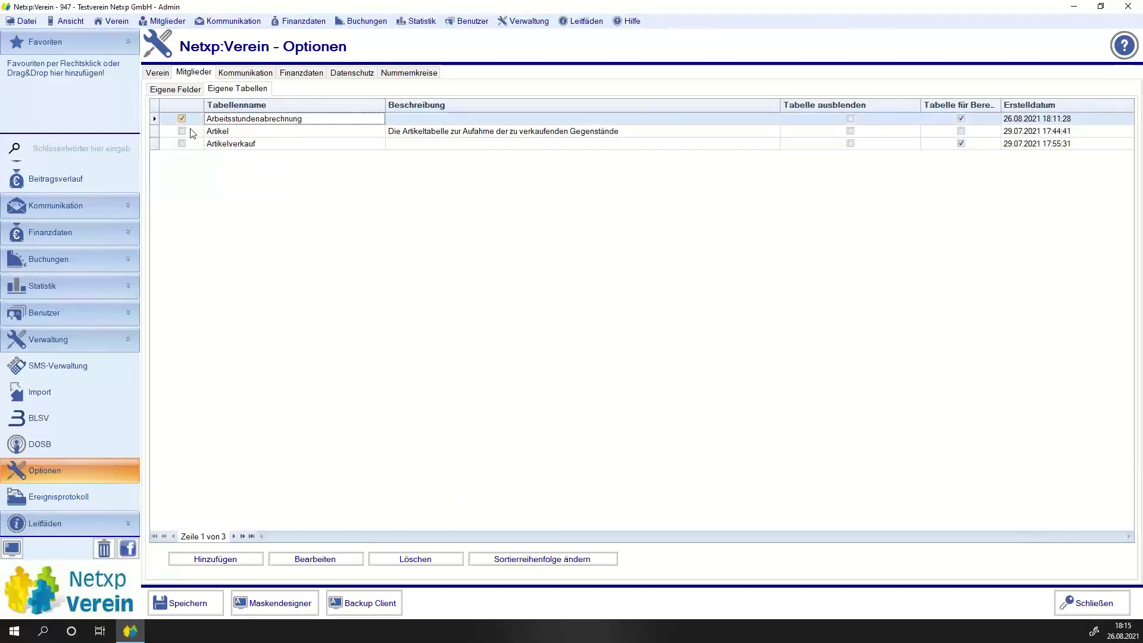
left_click(333, 559)
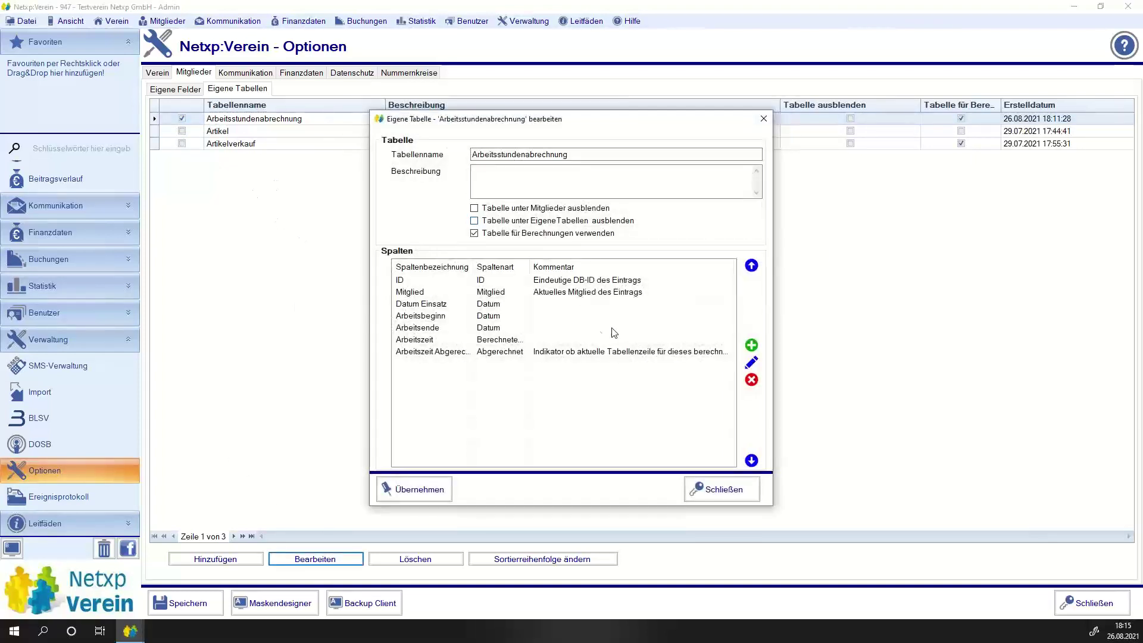
left_click(427, 341)
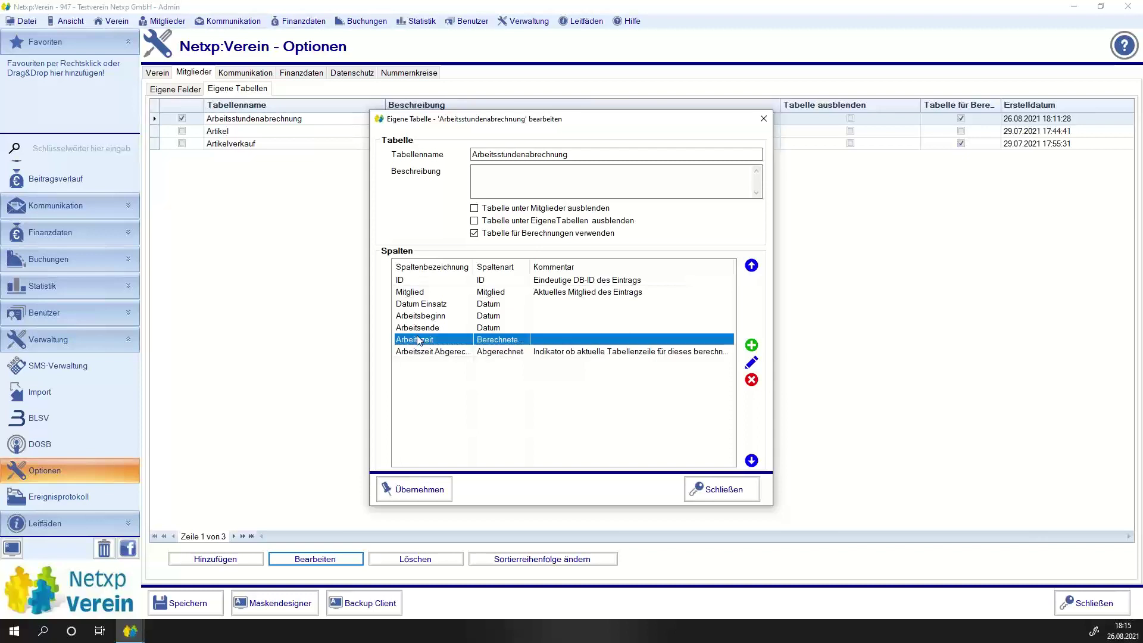
double_click(475, 266)
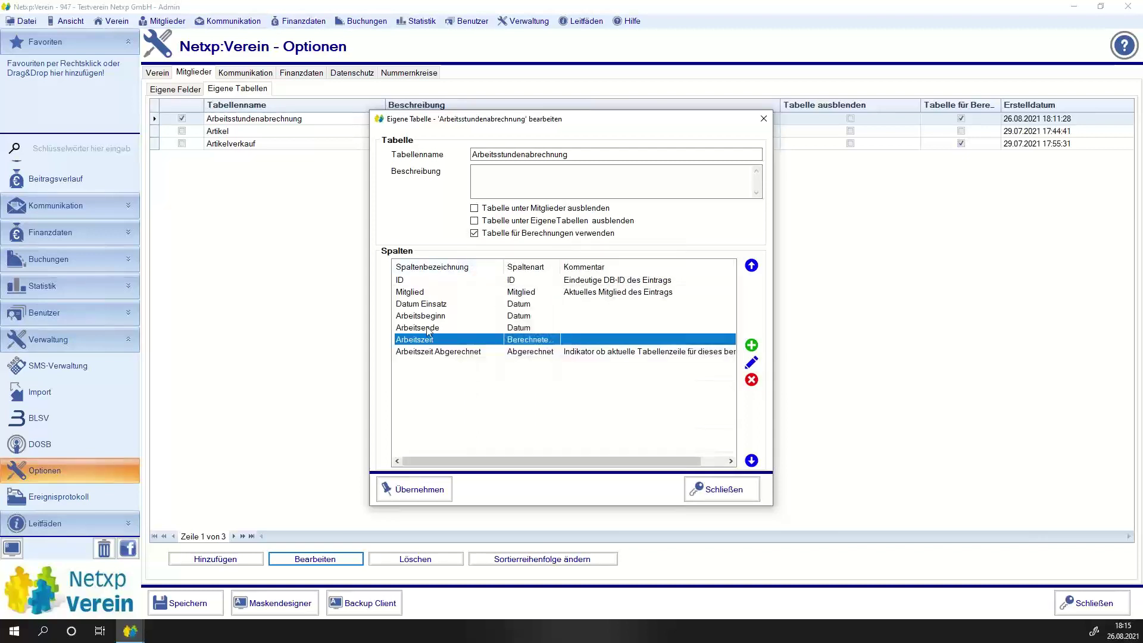
left_click(753, 365)
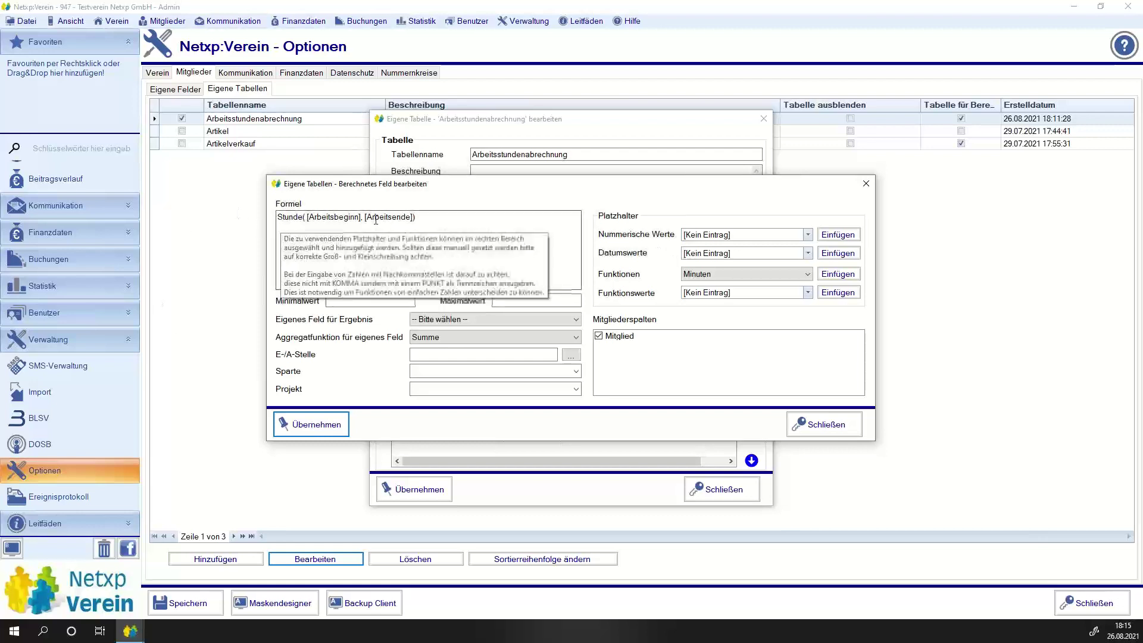
Review the formula, close the editors, and select Fehlstunden in Eigene Felder.
key("ctrl+a")
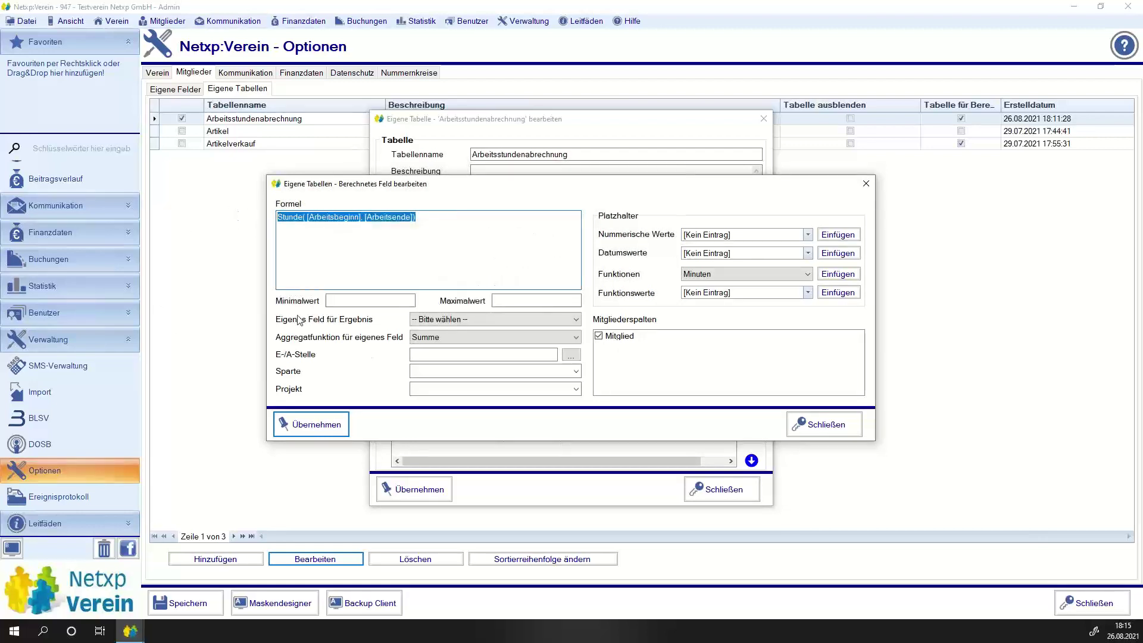
left_click(431, 322)
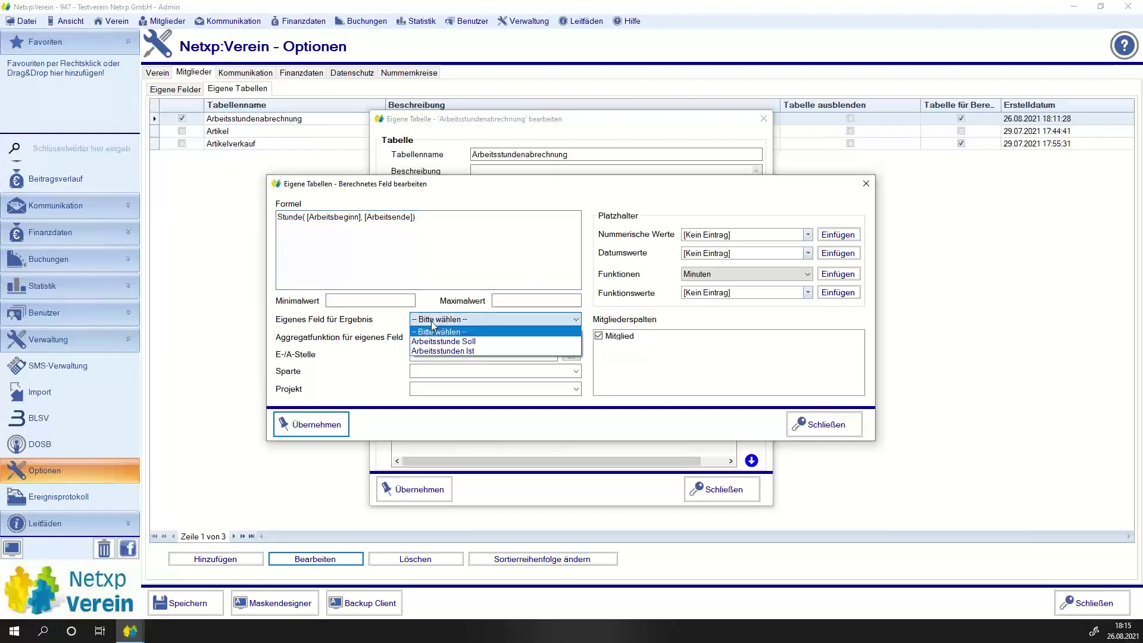
left_click(431, 320)
left_click(806, 430)
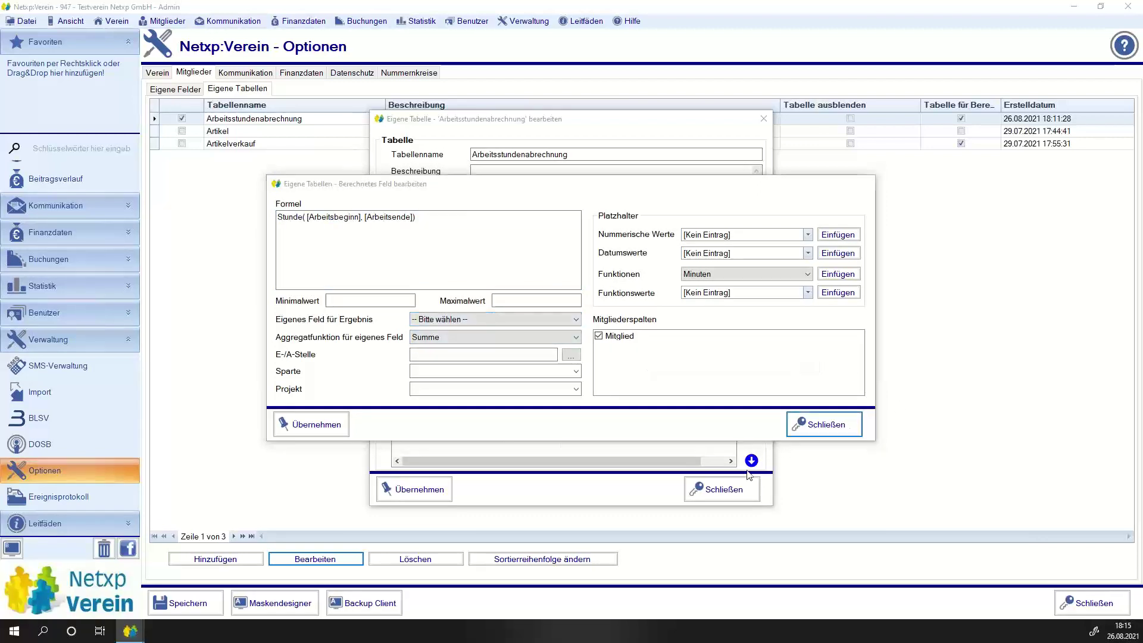
left_click(719, 389)
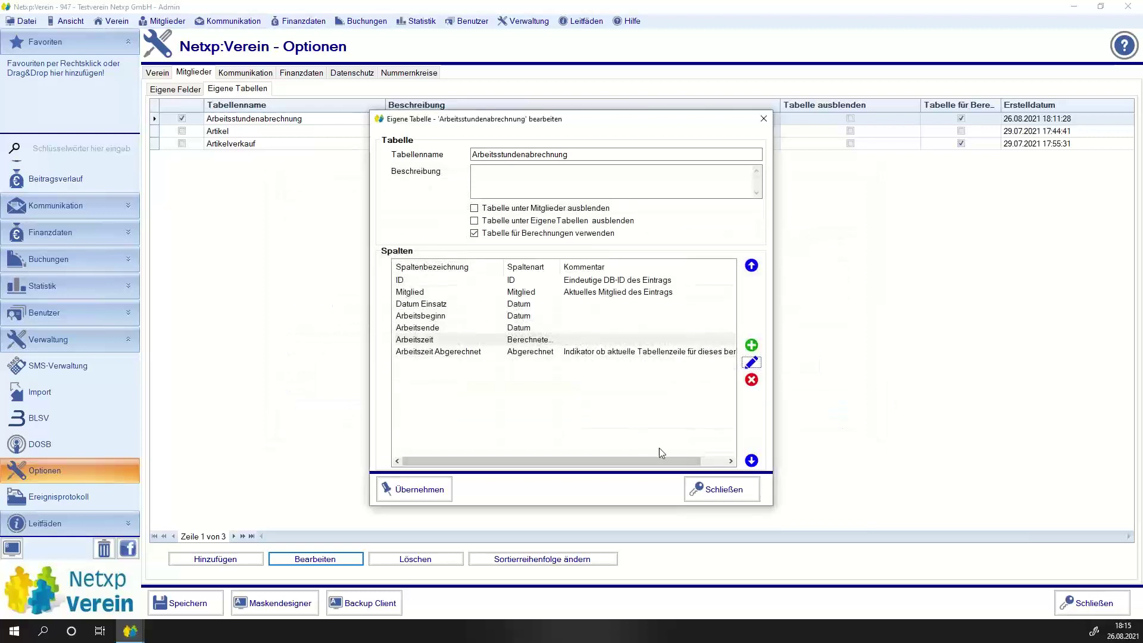
key("Escape")
left_click(165, 90)
left_click(221, 147)
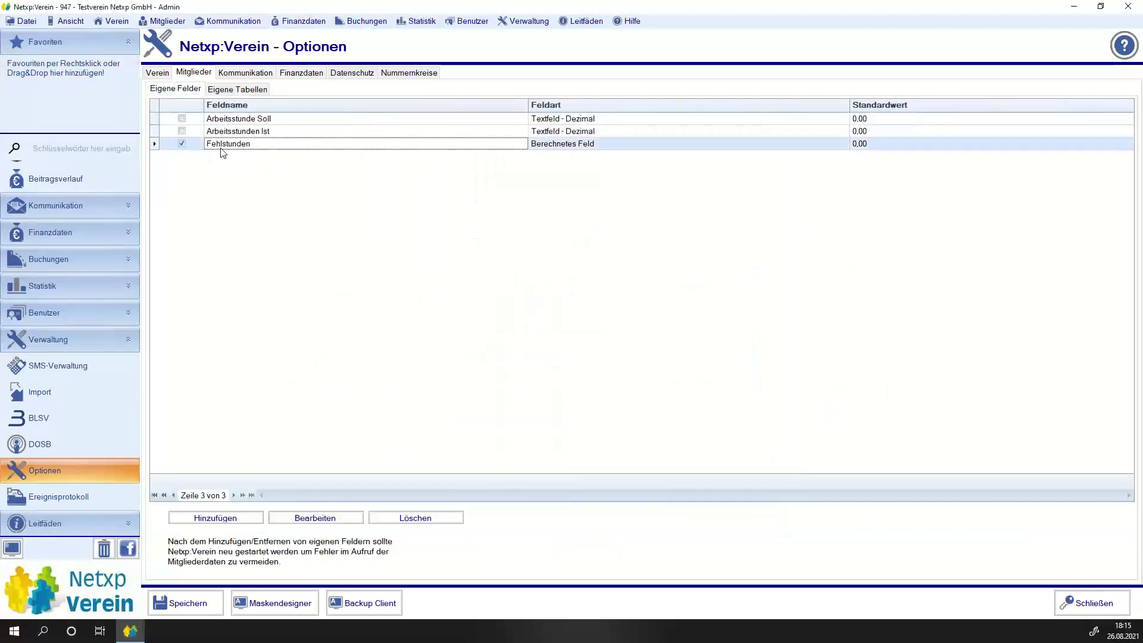
Change Fehlstunden to a Textfeld - Dezimal field, save the options, and confirm the restart.
left_click(318, 517)
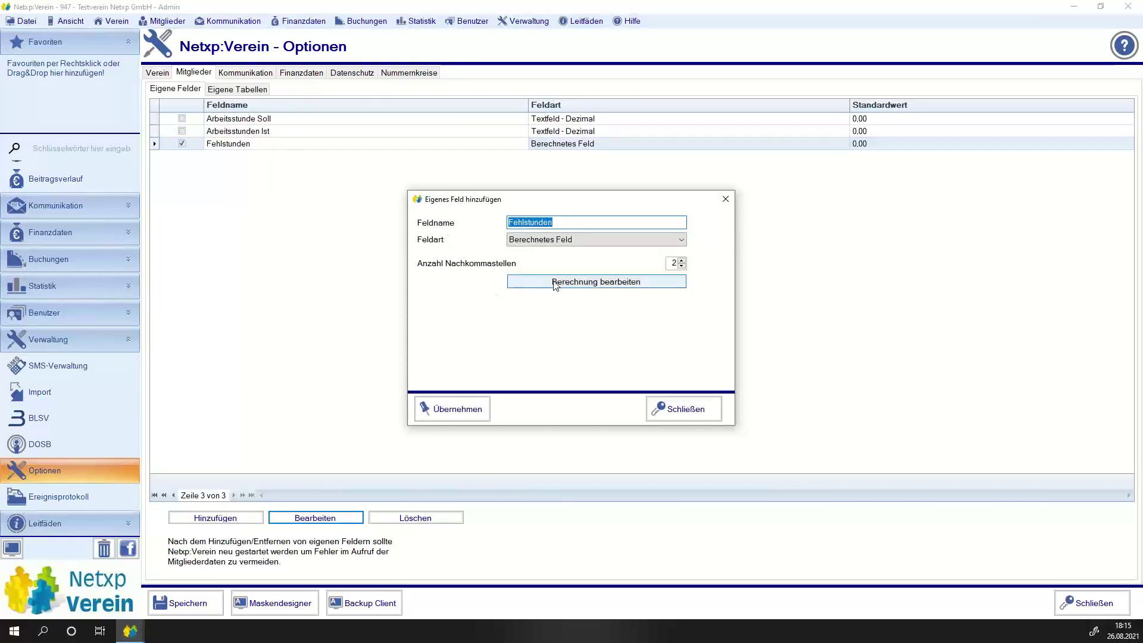
left_click(571, 282)
left_click(825, 384)
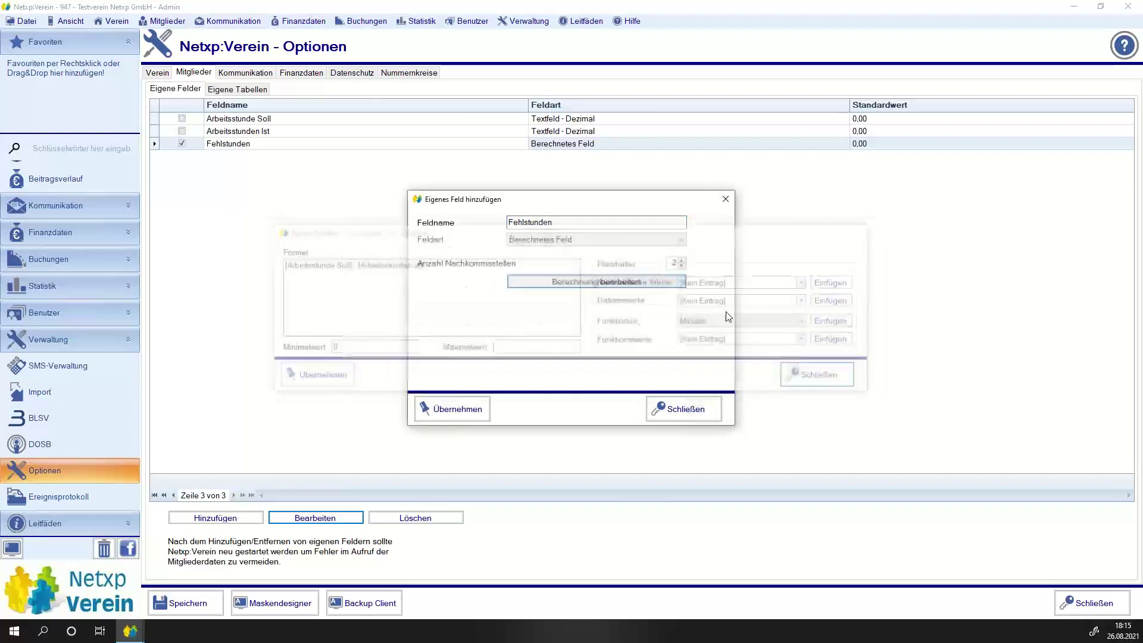
left_click(655, 240)
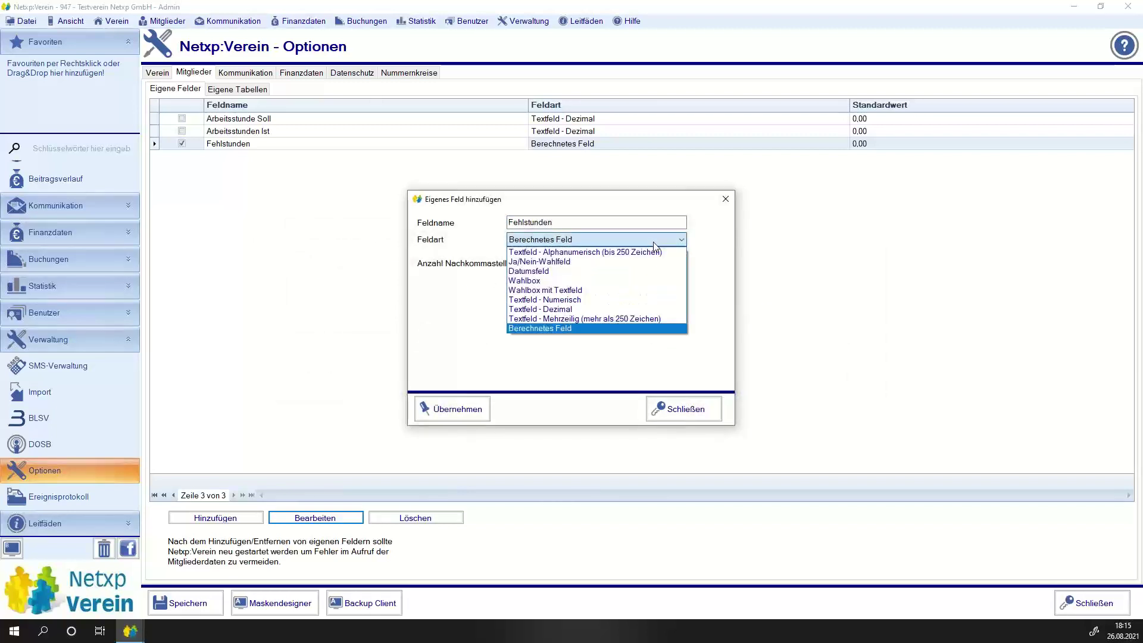
left_click(615, 309)
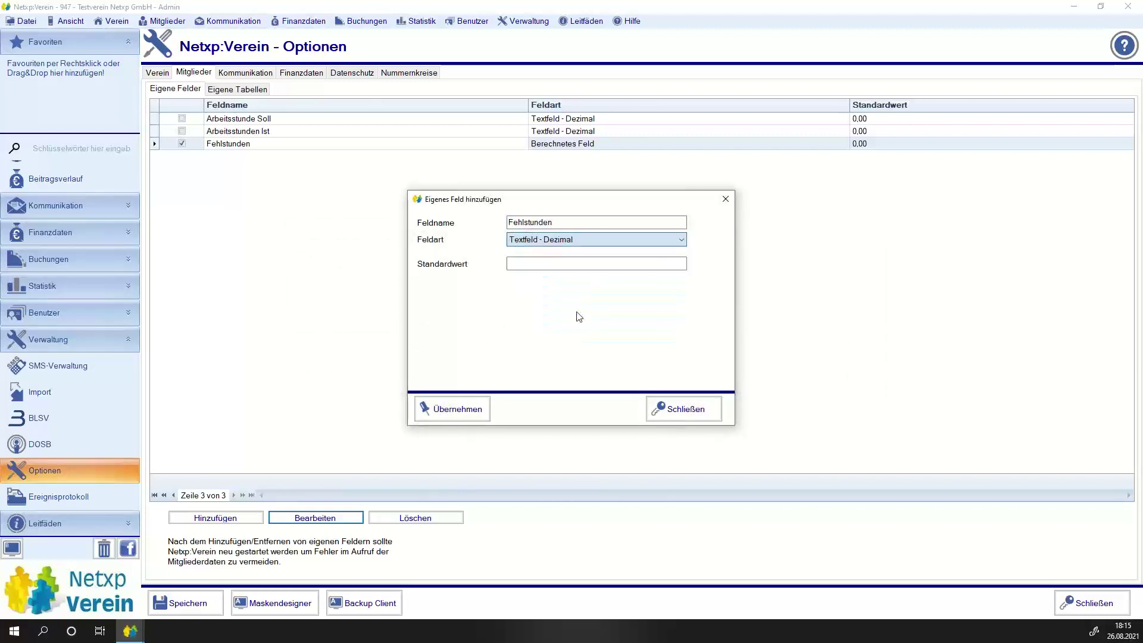
left_click(459, 415)
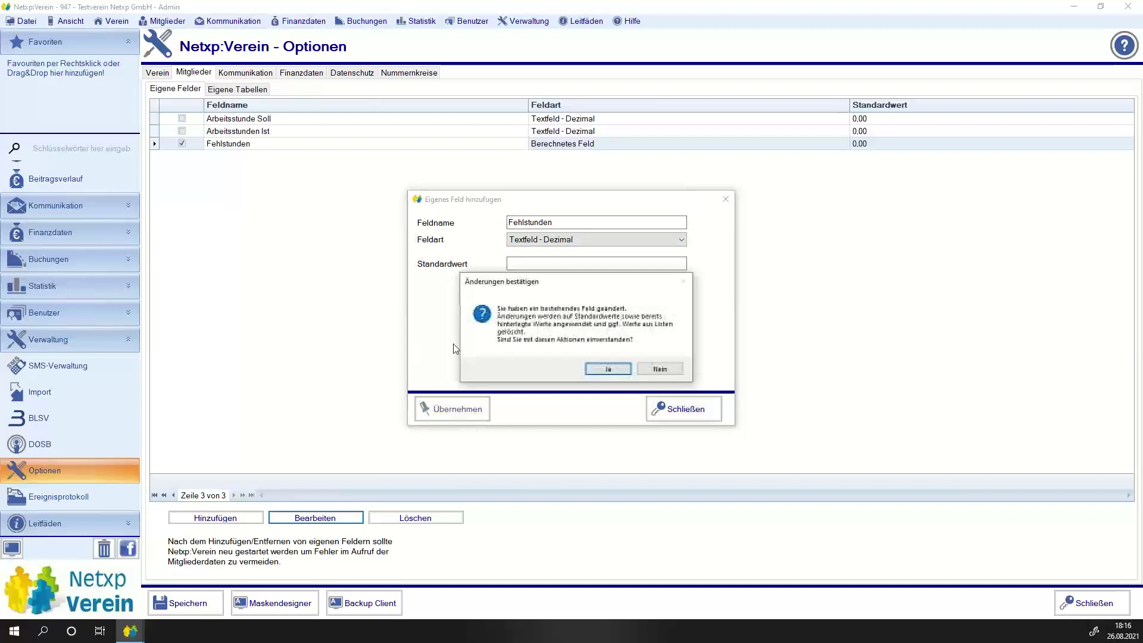
left_click(613, 369)
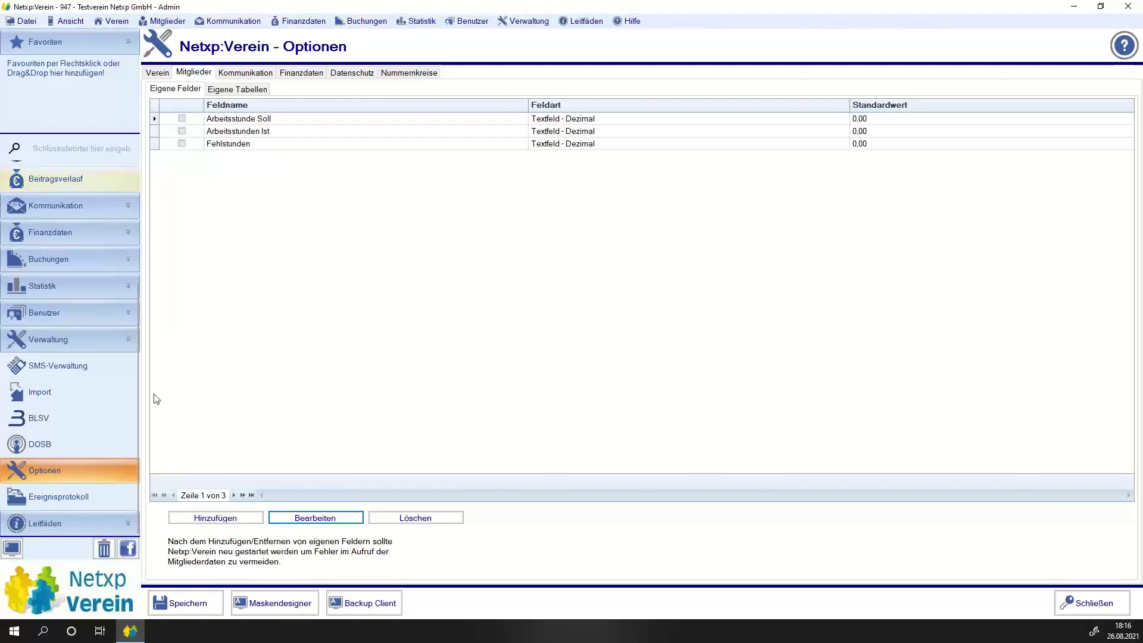
left_click(180, 605)
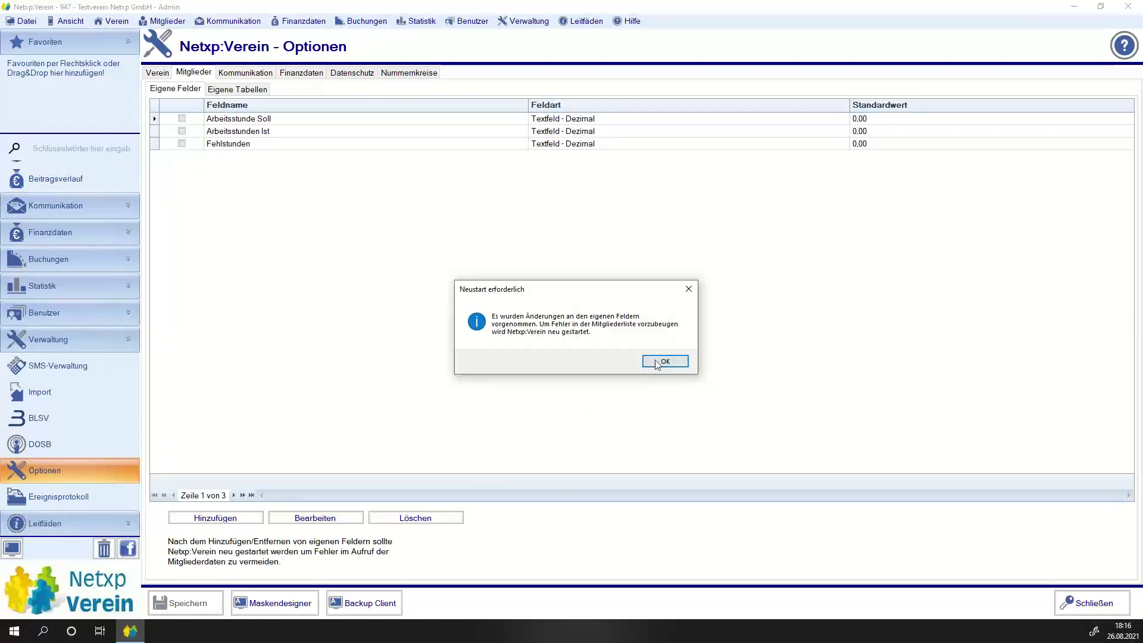
left_click(656, 361)
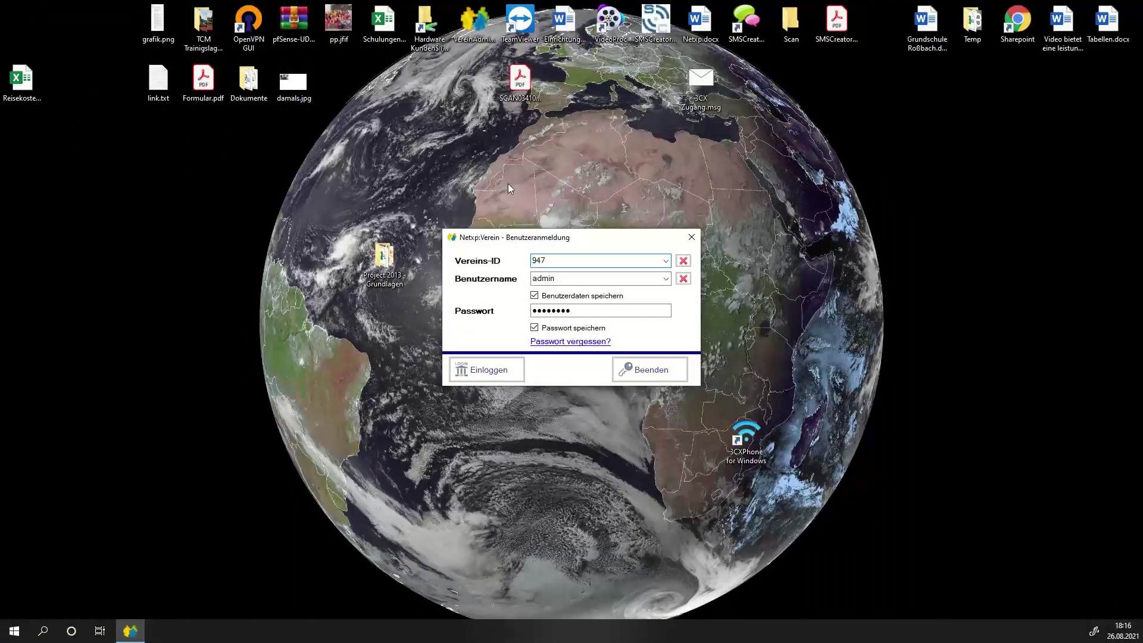
Log back in to the club database and expand the Verwaltung area.
key("Return")
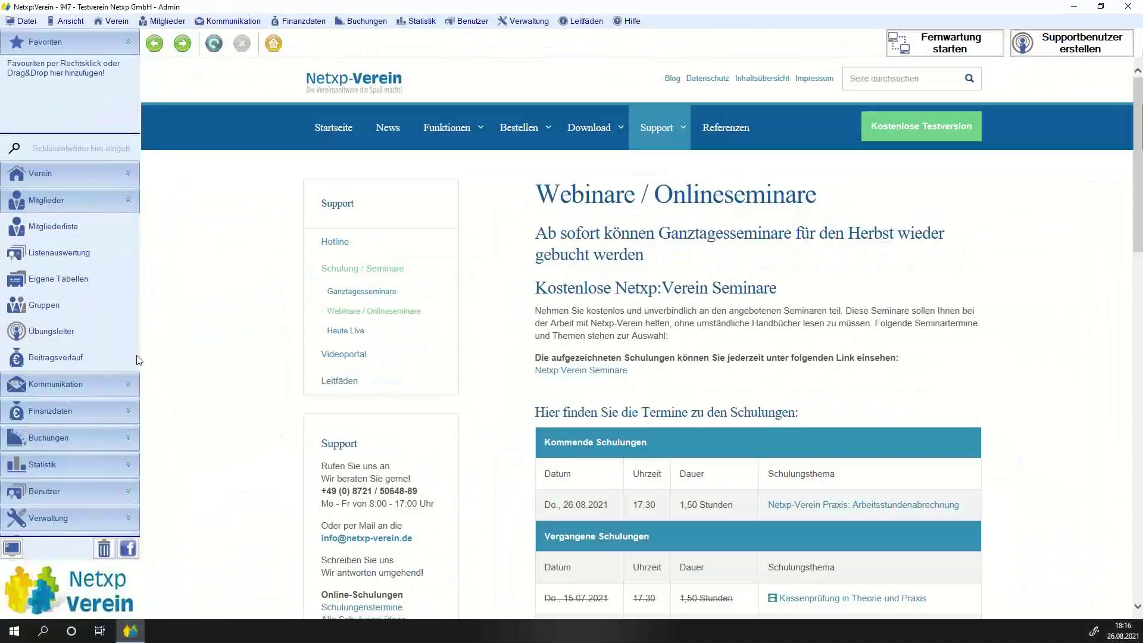
left_click(67, 511)
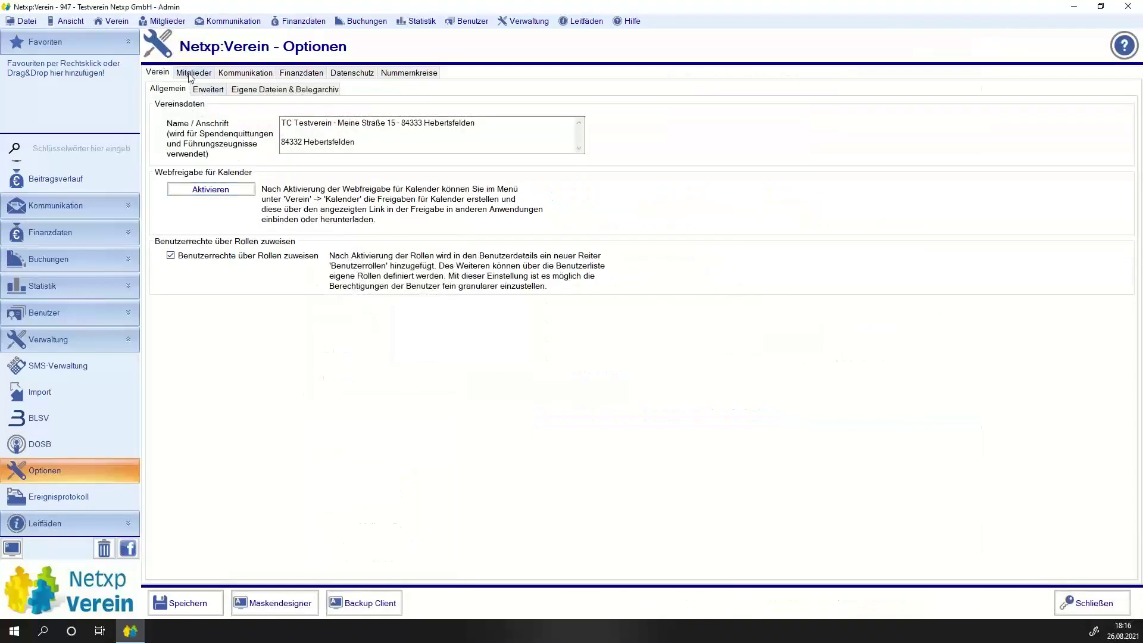
Edit the Arbeitsstundenabrechnung table and open its Arbeitszeit column's settings.
left_click(191, 74)
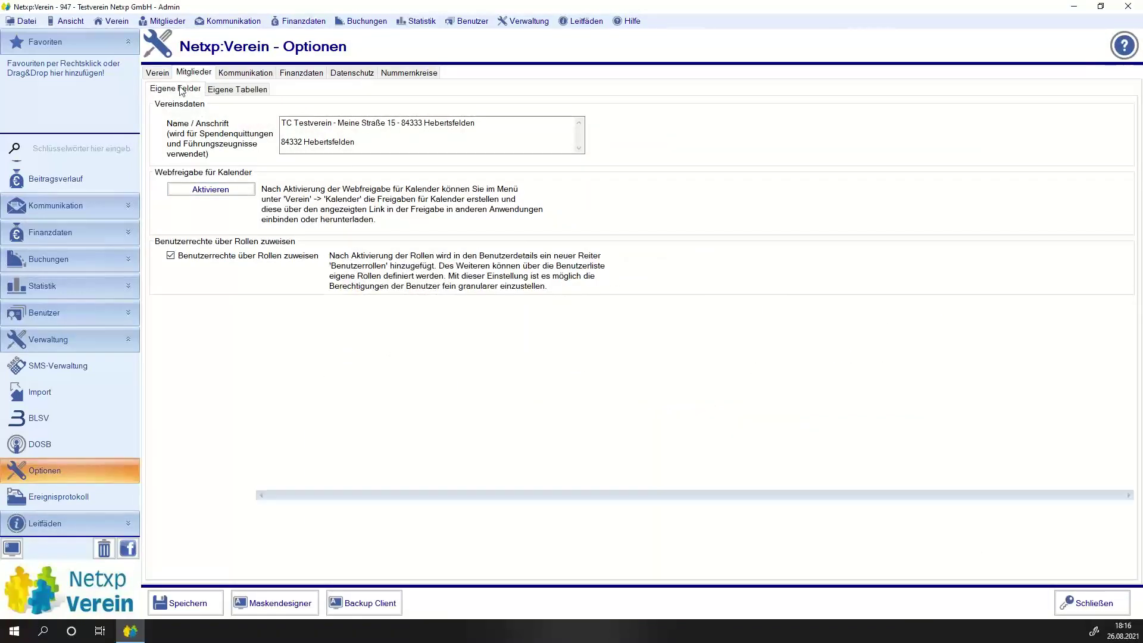
left_click(234, 91)
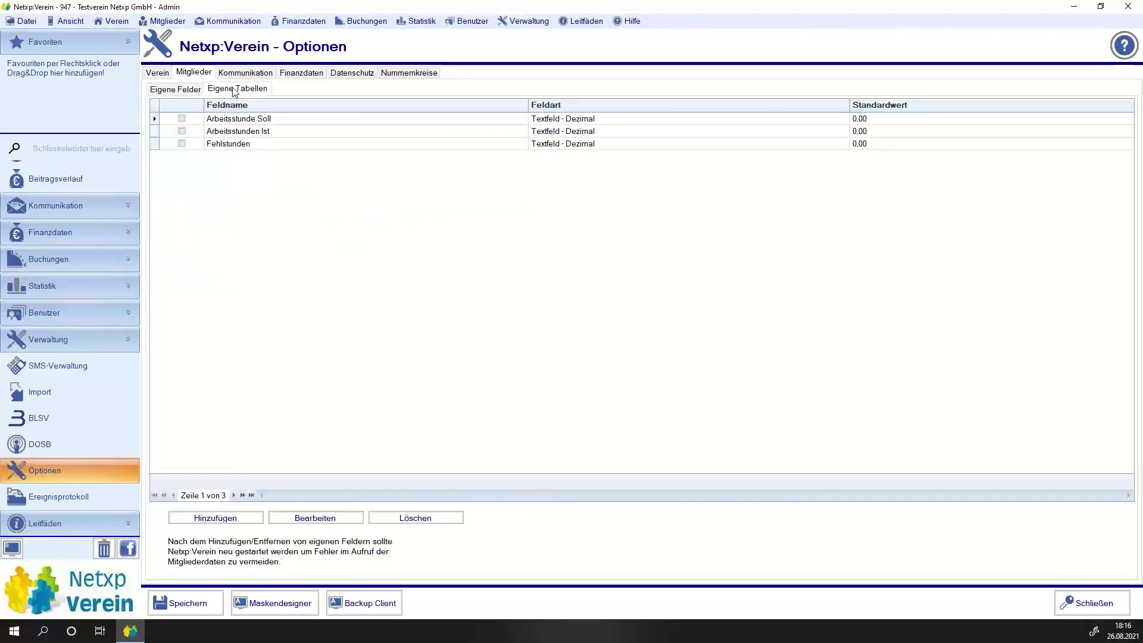
left_click(232, 122)
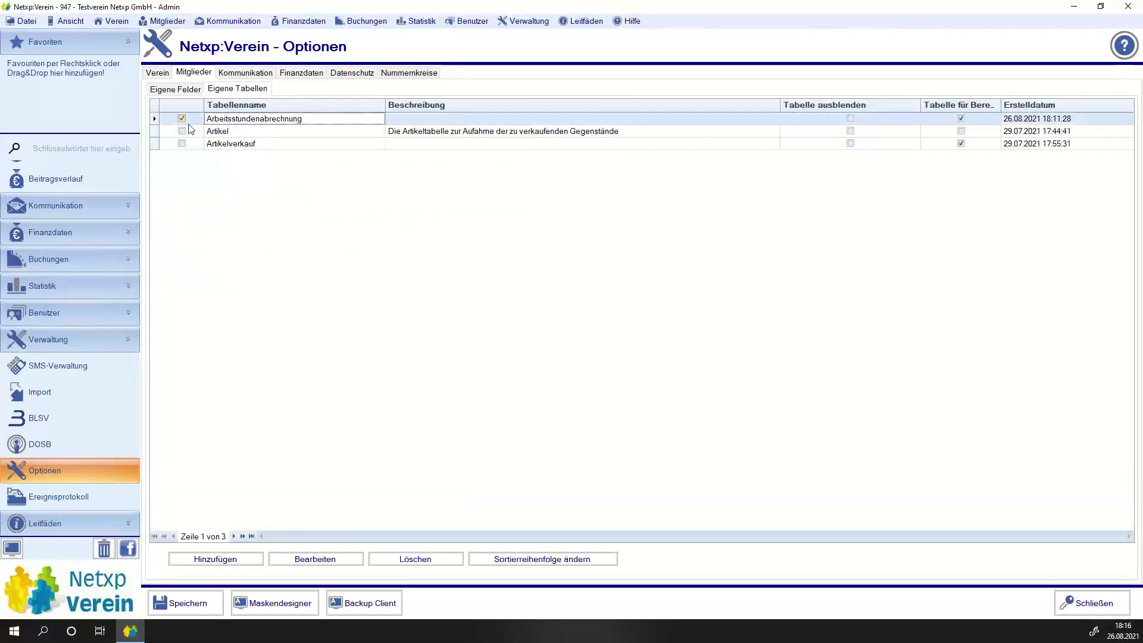
left_click(324, 559)
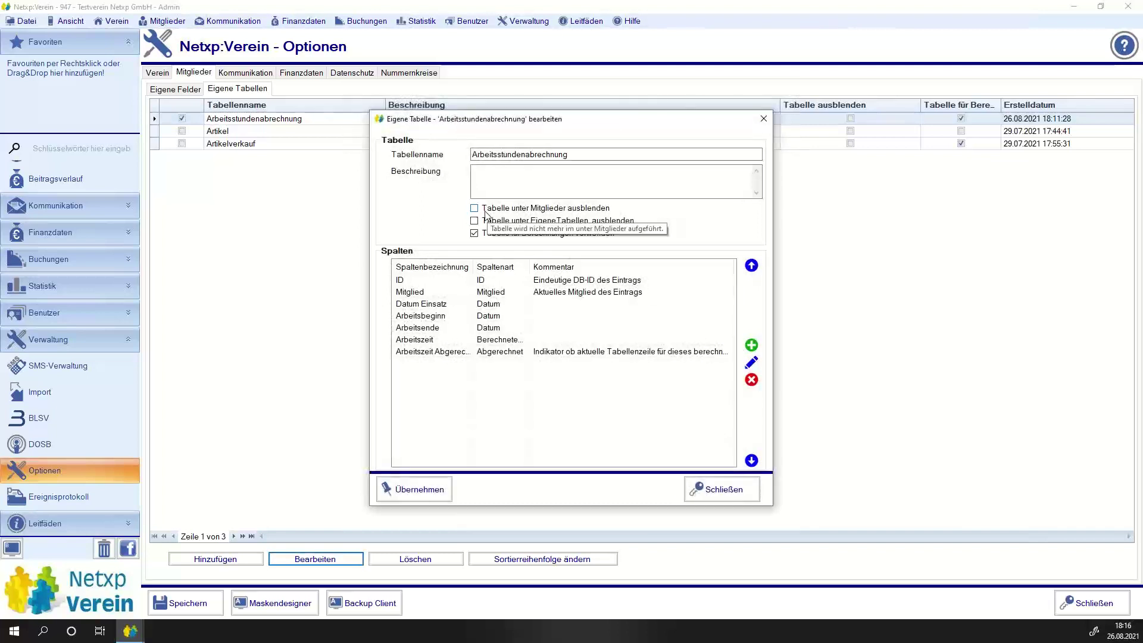
left_click(402, 341)
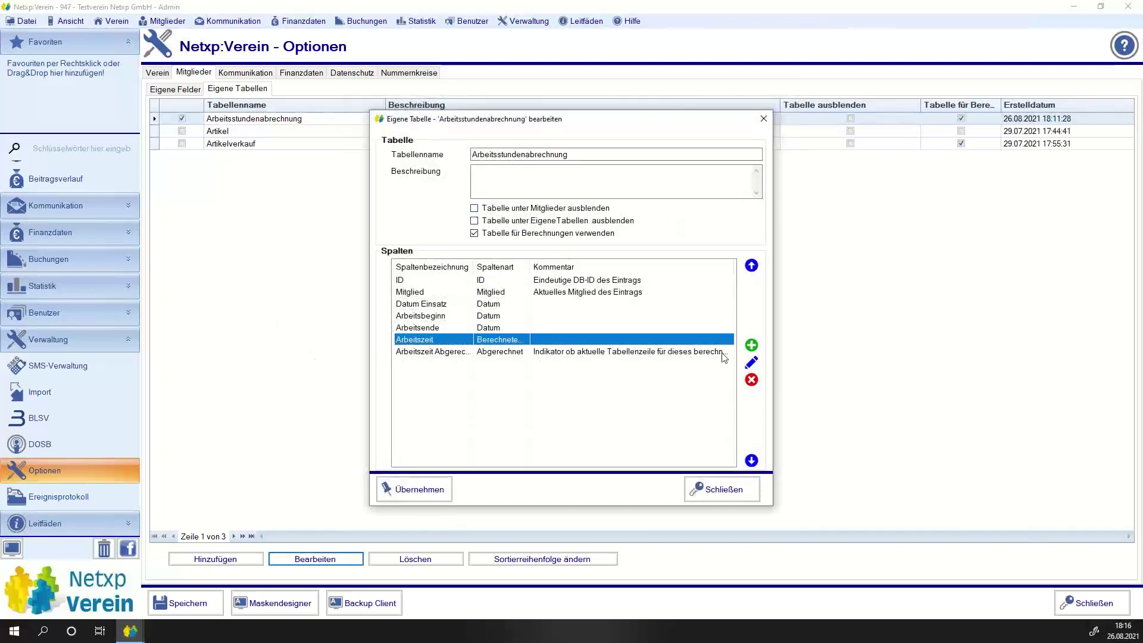
left_click(752, 363)
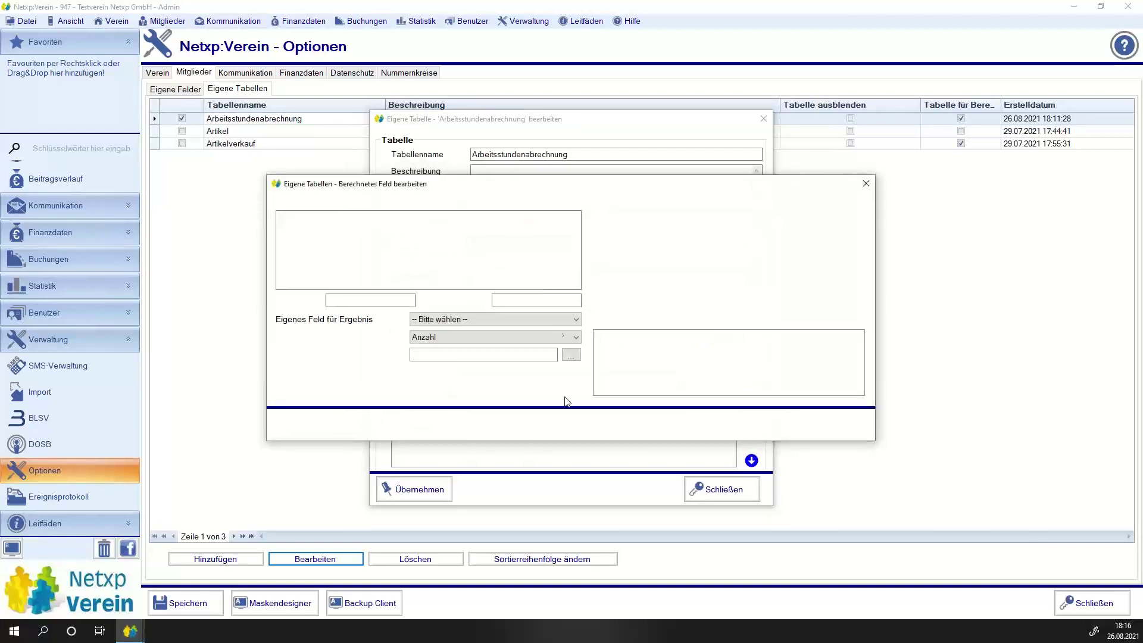
Send the Arbeitszeit calculation result to the Arbeitsstunden Ist member field.
left_click(451, 321)
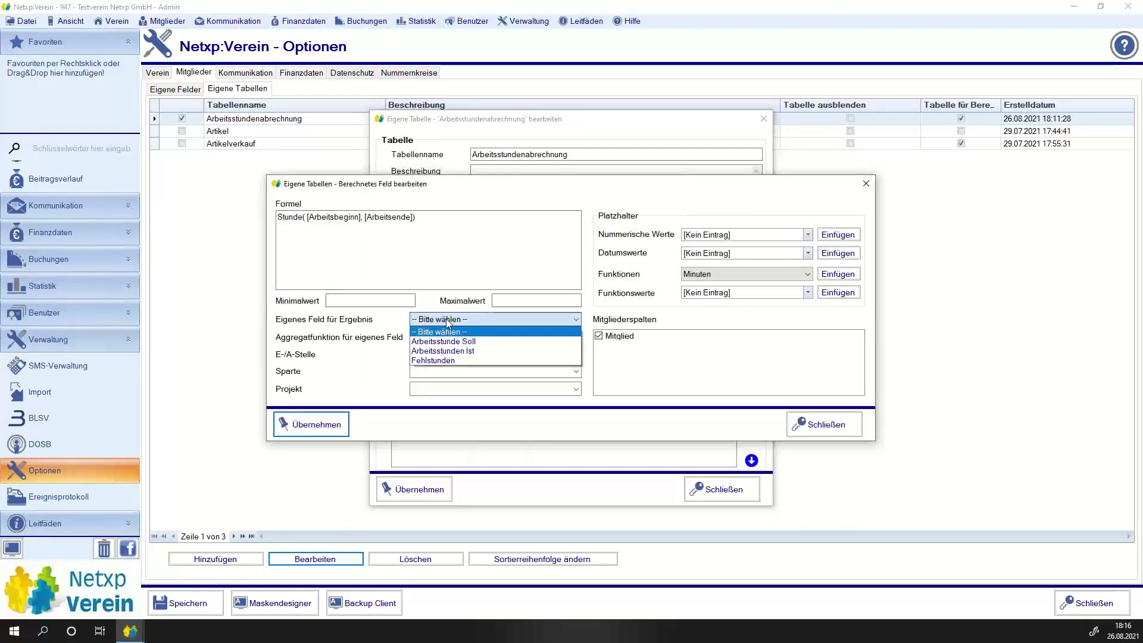
left_click(450, 361)
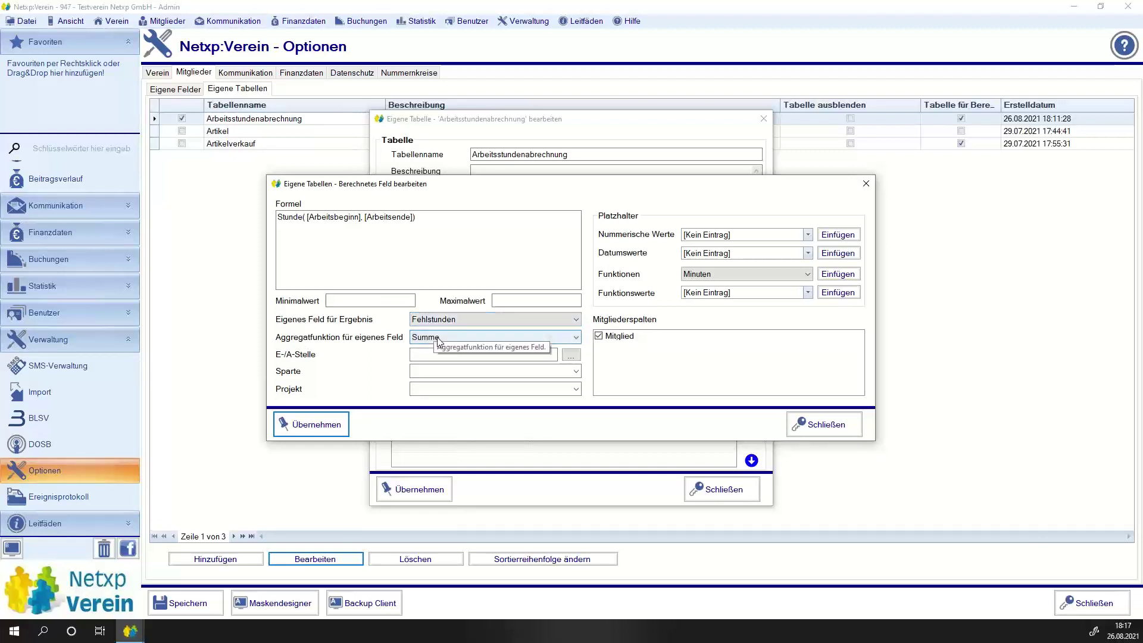
left_click(461, 322)
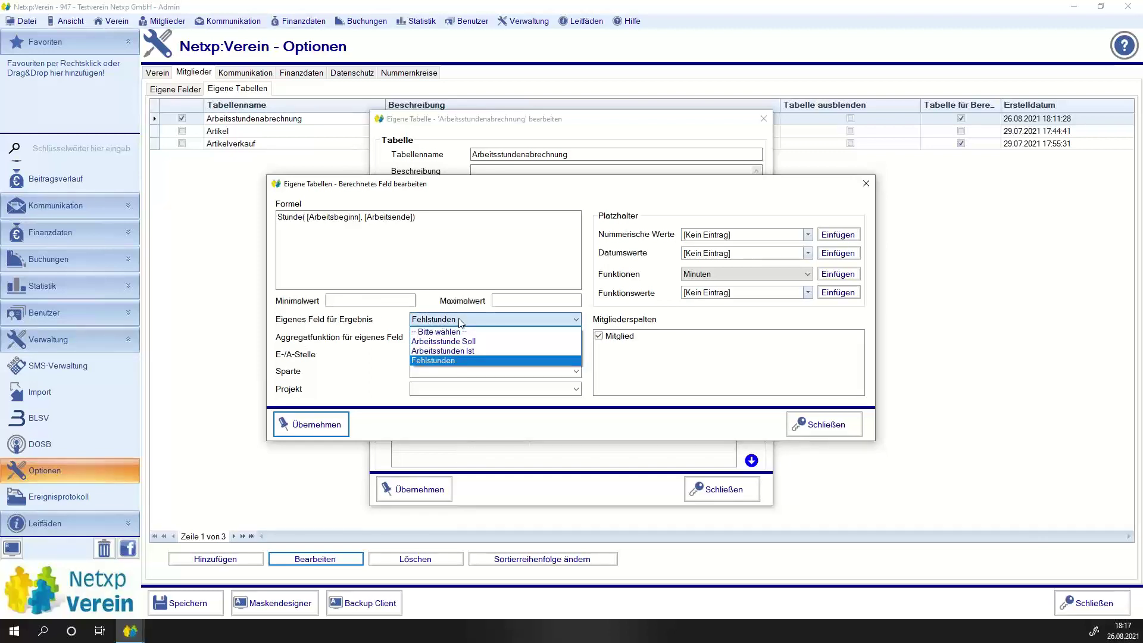
left_click(480, 357)
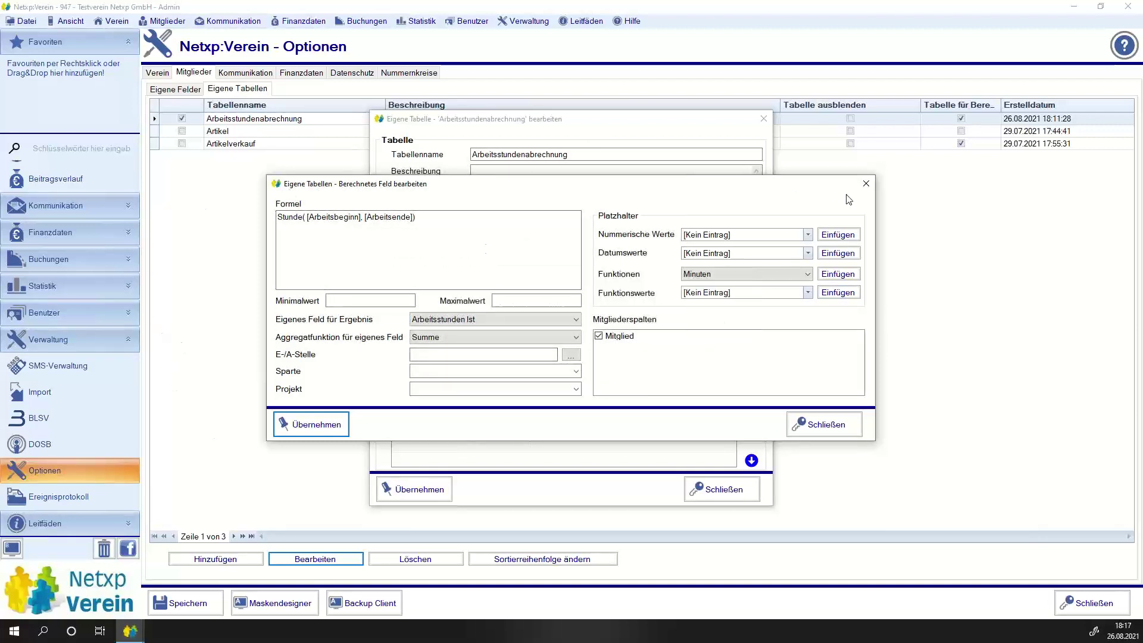
Accept the calculation, column and table settings and save the options.
left_click(311, 426)
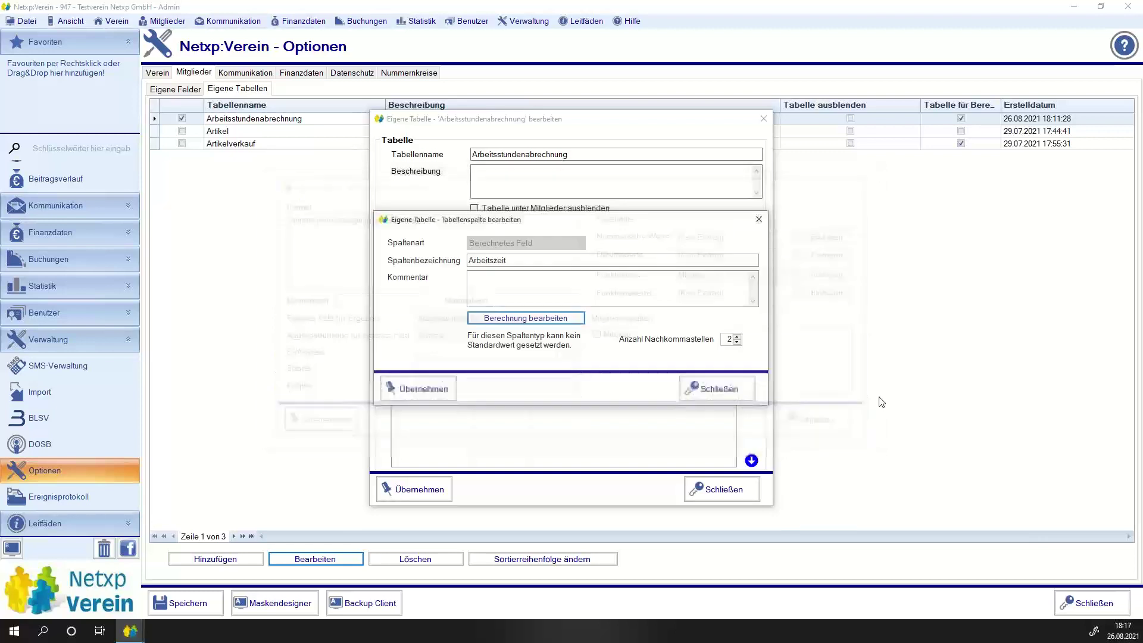
left_click(438, 389)
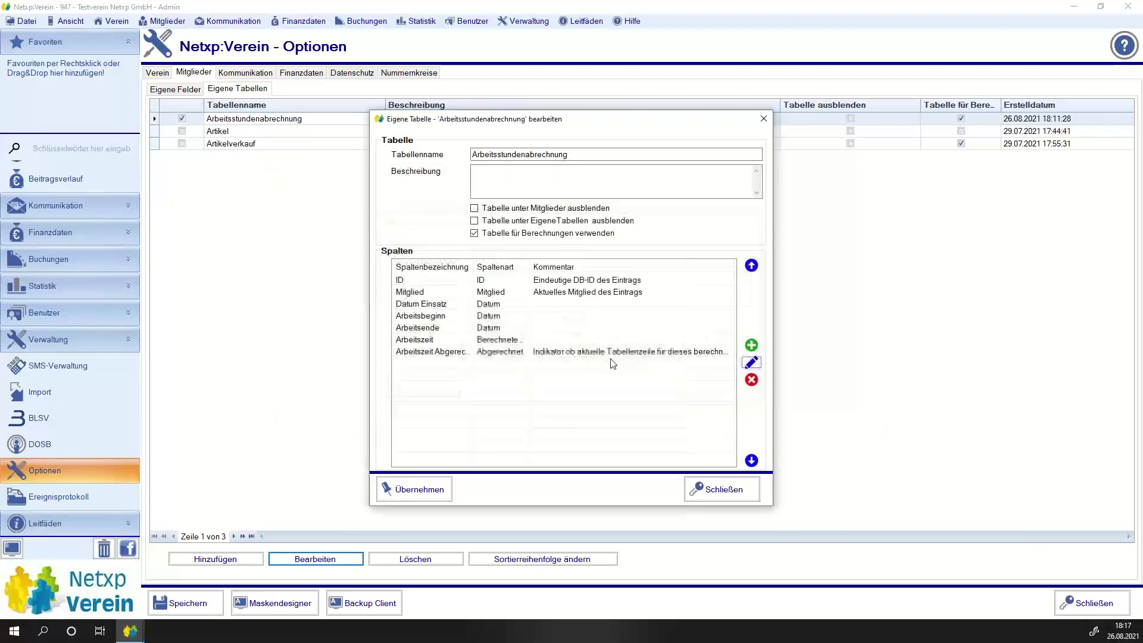
left_click(420, 491)
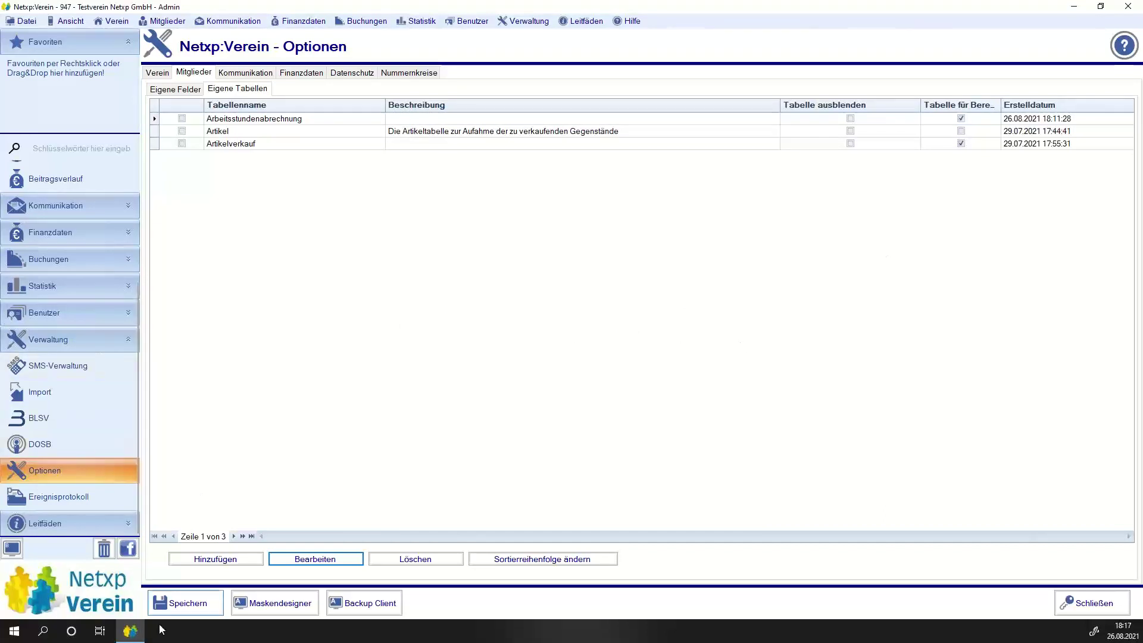
left_click(188, 604)
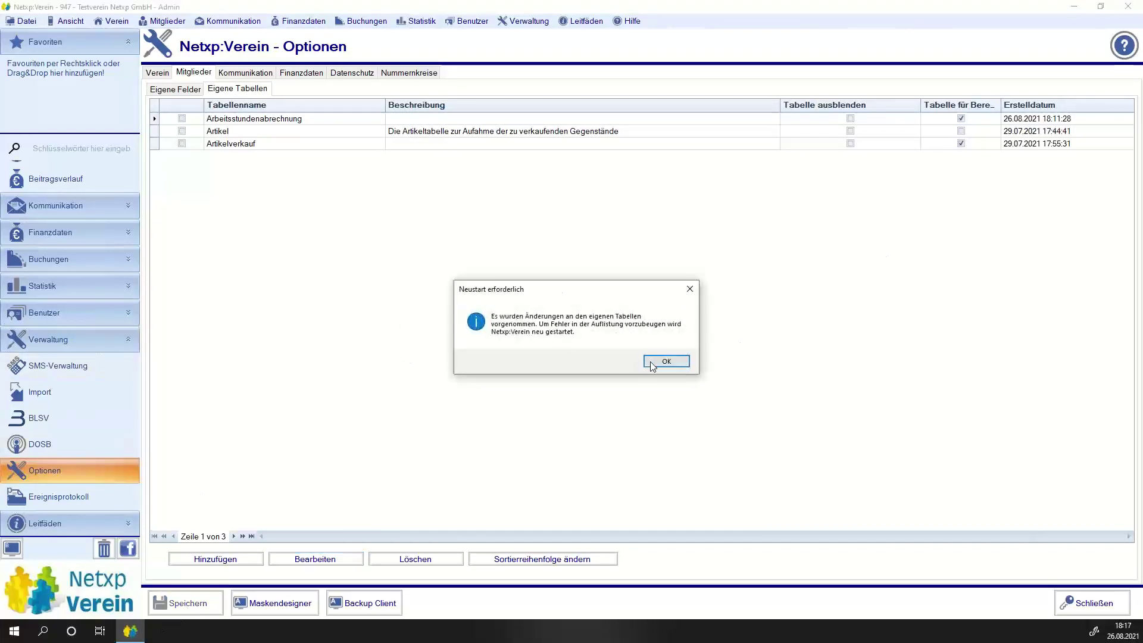
Acknowledge the restart notice and log back in to the club database.
left_click(665, 361)
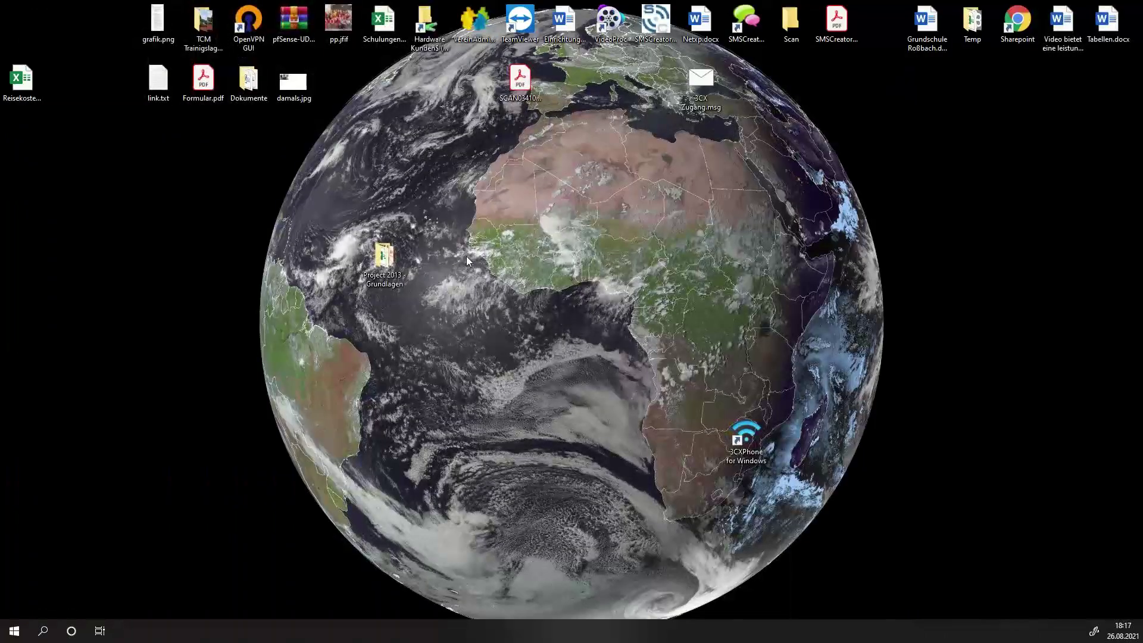
key("Return")
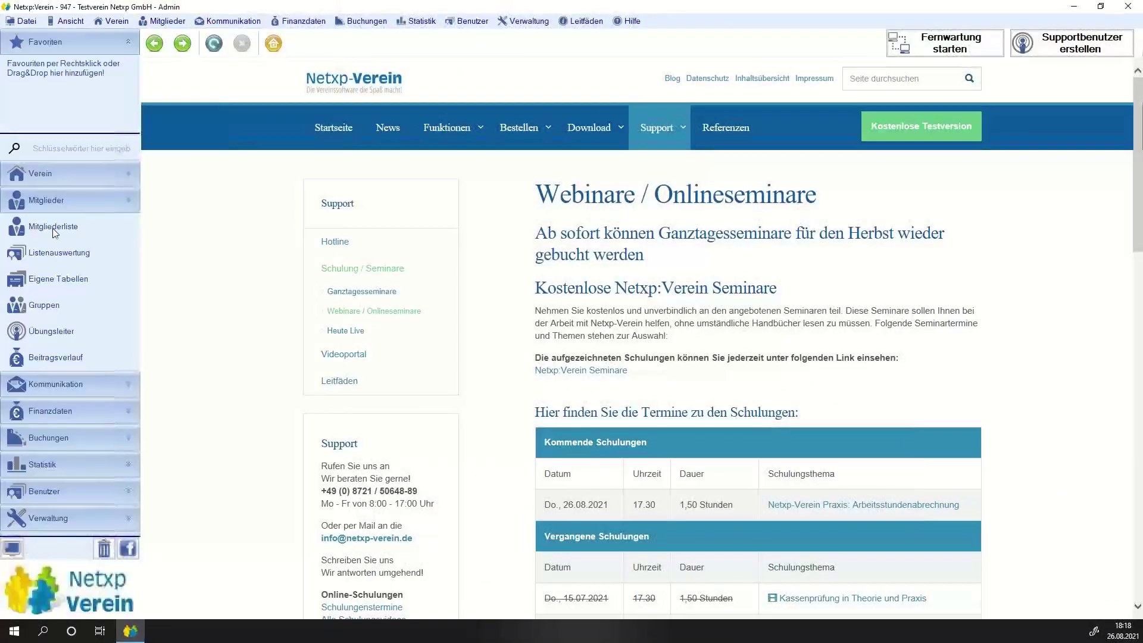
Open Eigene Tabellen and reorder columns: Nachname, Vorname, Datum Einsatz, Arbeitsbeginn, Arbeitsende, Arbeitszeit.
left_click(49, 278)
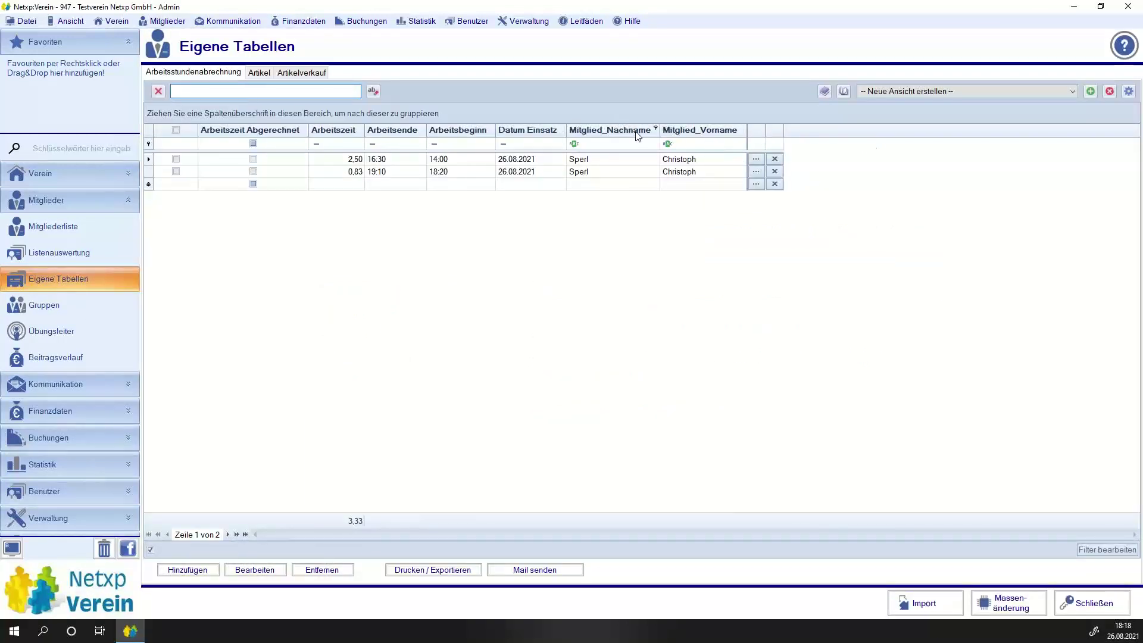
left_click_drag(638, 136, 293, 128)
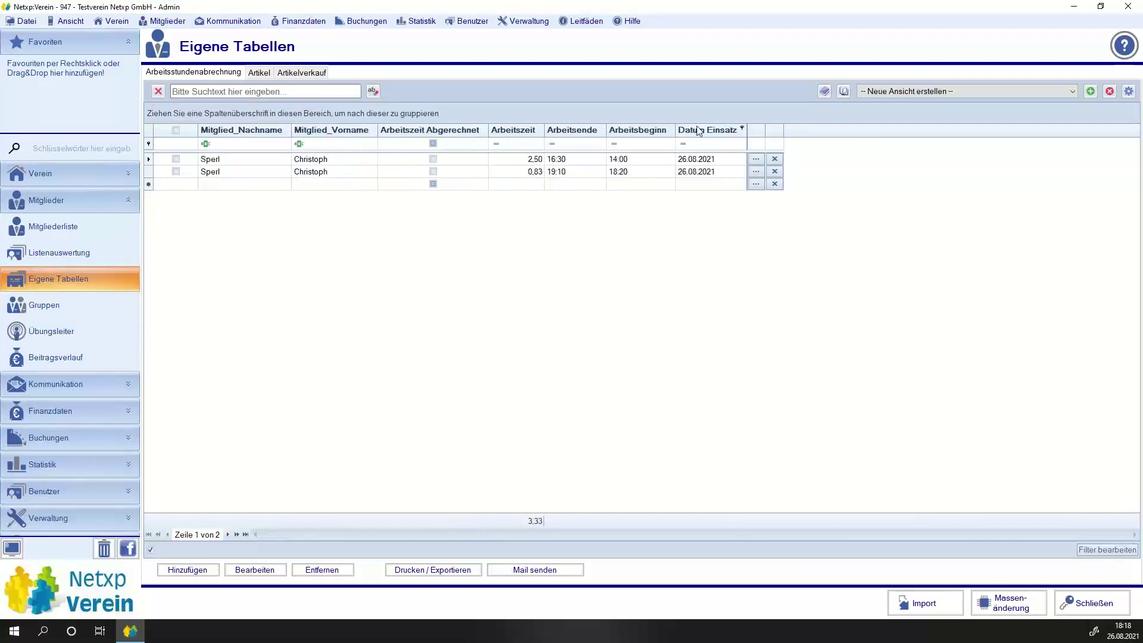
left_click_drag(698, 130, 381, 134)
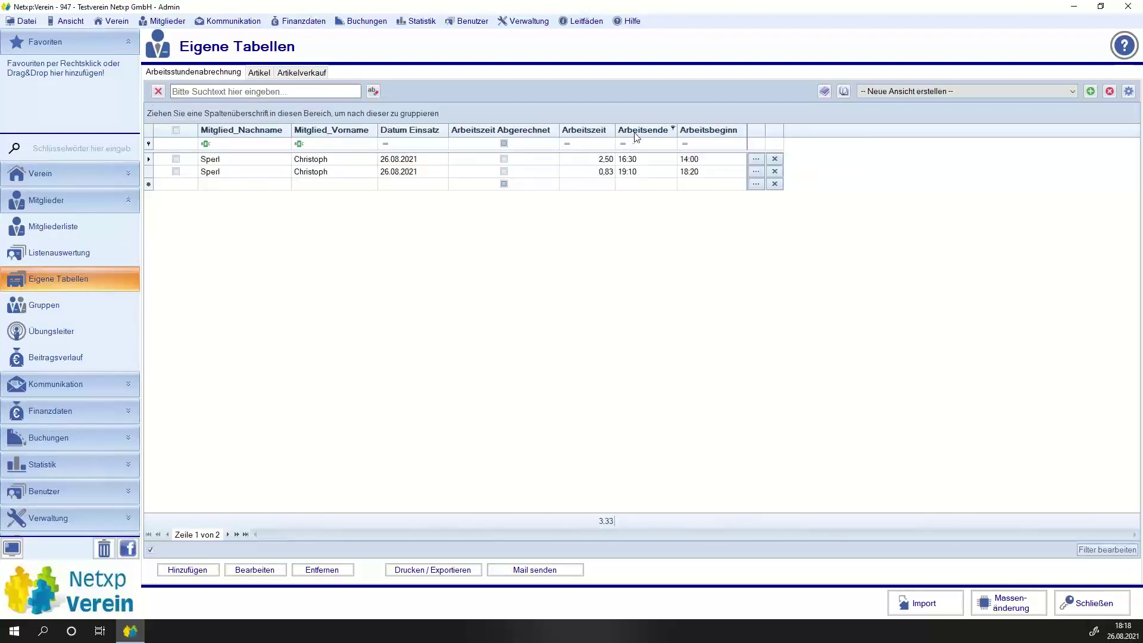
left_click_drag(708, 130, 478, 139)
left_click_drag(731, 130, 580, 134)
left_click_drag(580, 131, 581, 133)
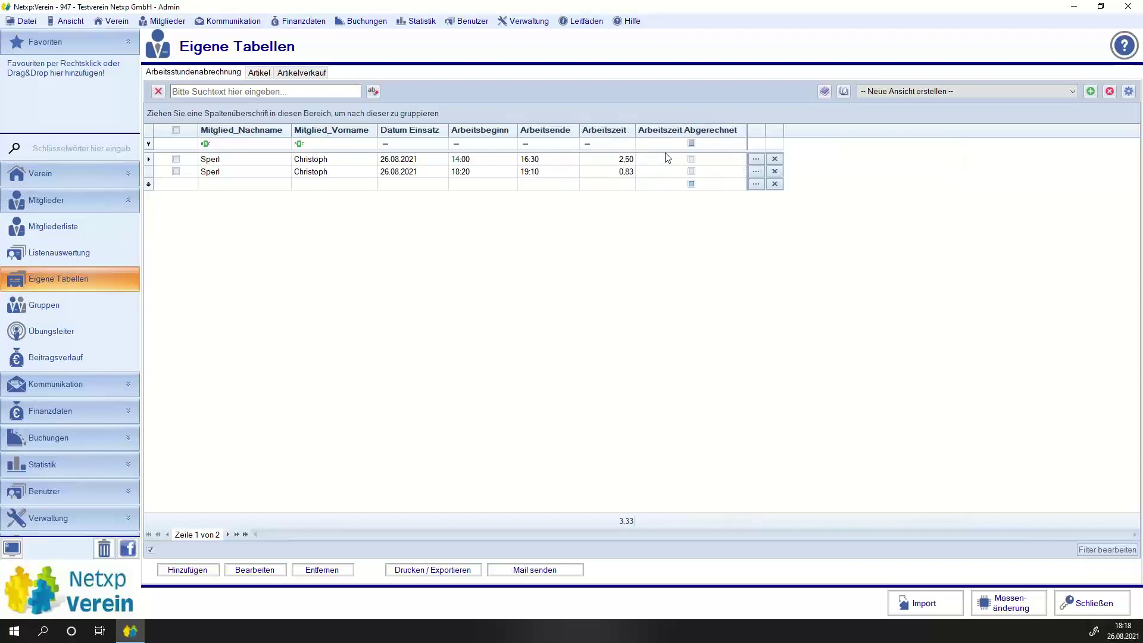
Save the layout as default view 'Standard', then reopen its settings to verify them.
left_click(1090, 92)
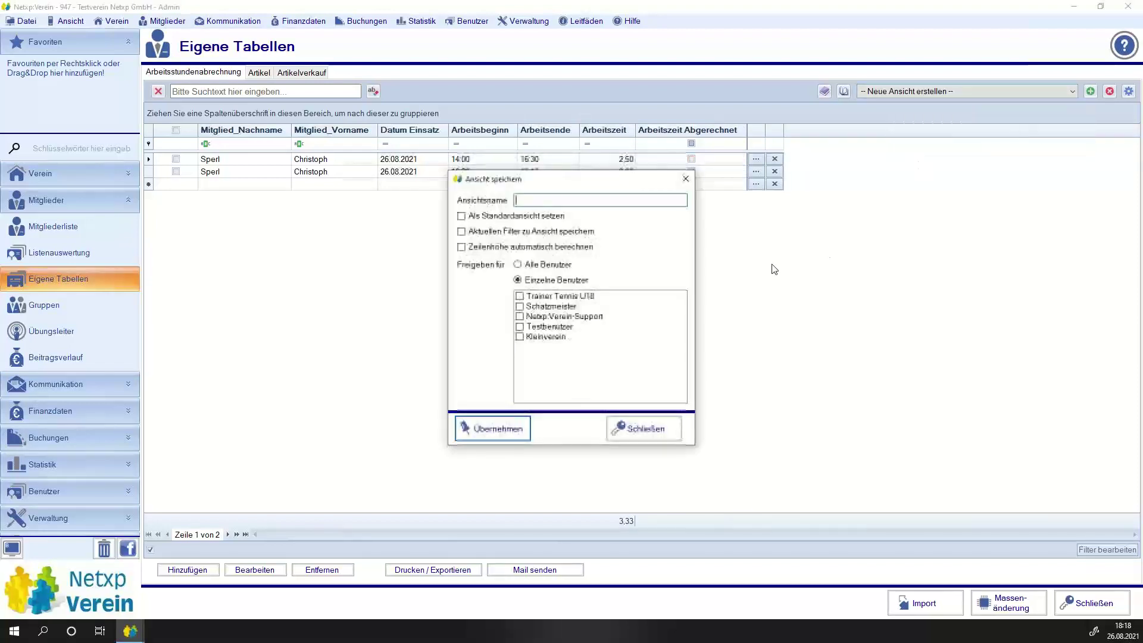
type("Standardard")
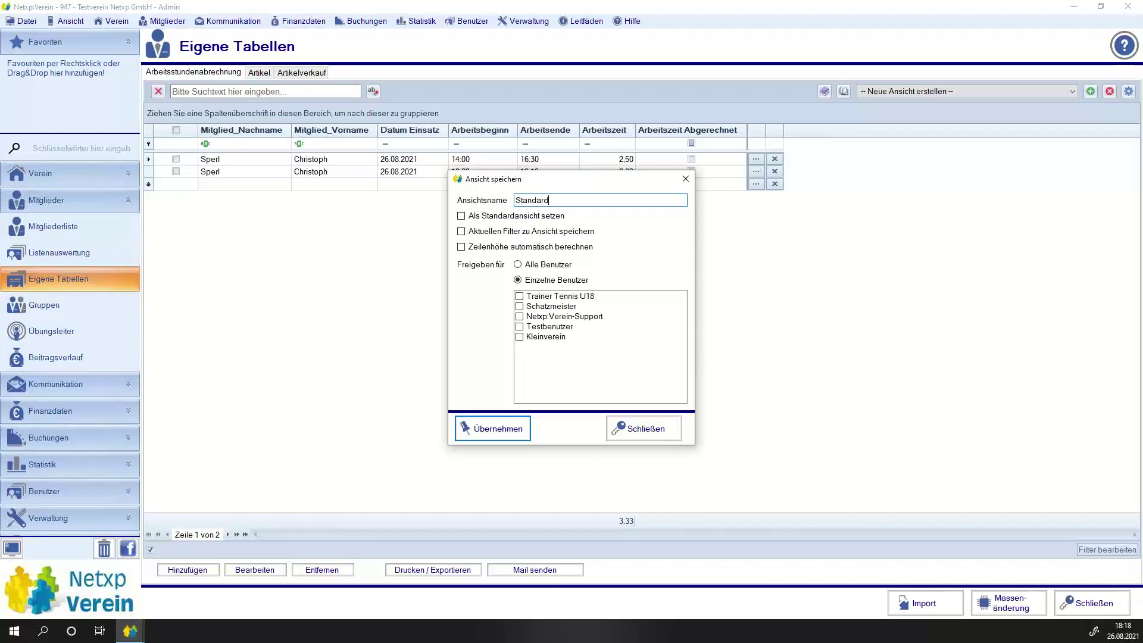
left_click(532, 216)
left_click(515, 233)
left_click(492, 428)
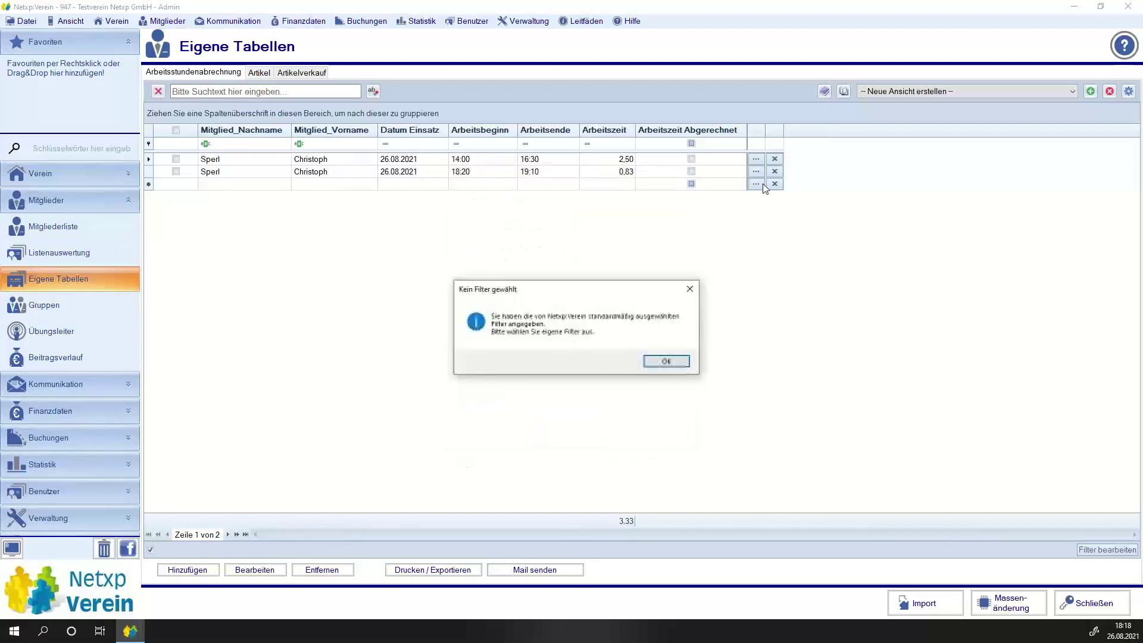
left_click(666, 361)
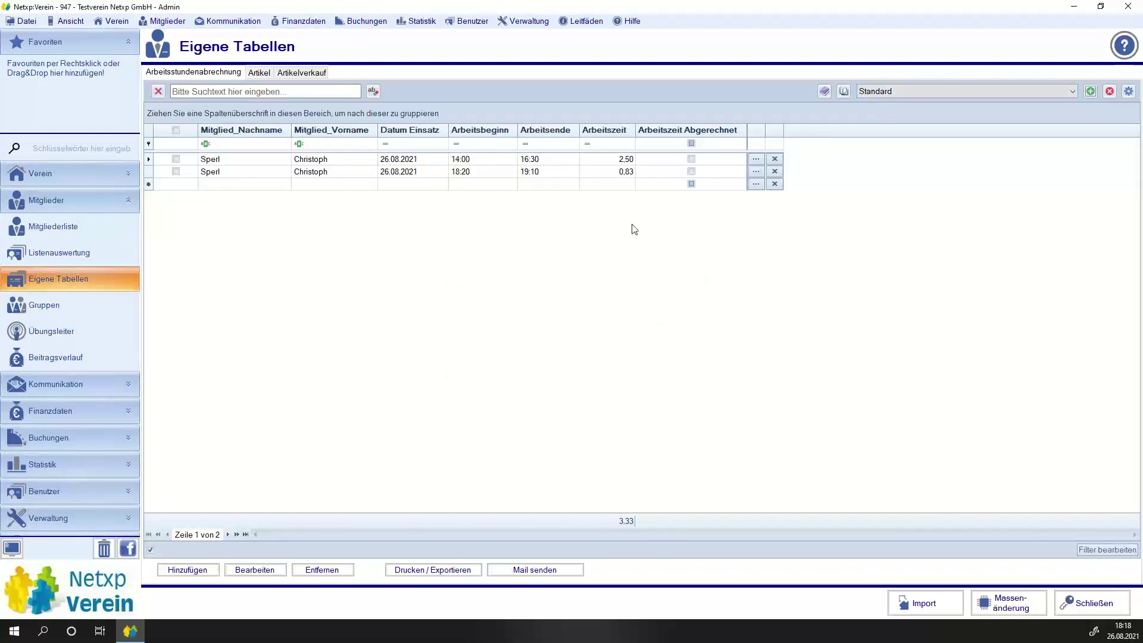
left_click(1090, 91)
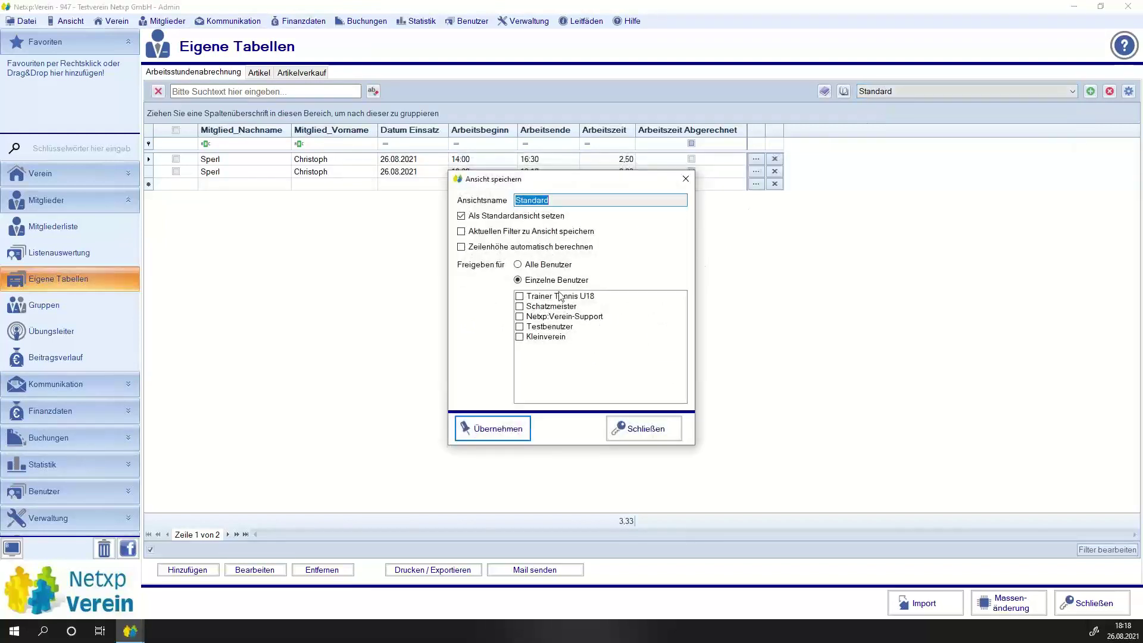
left_click(470, 427)
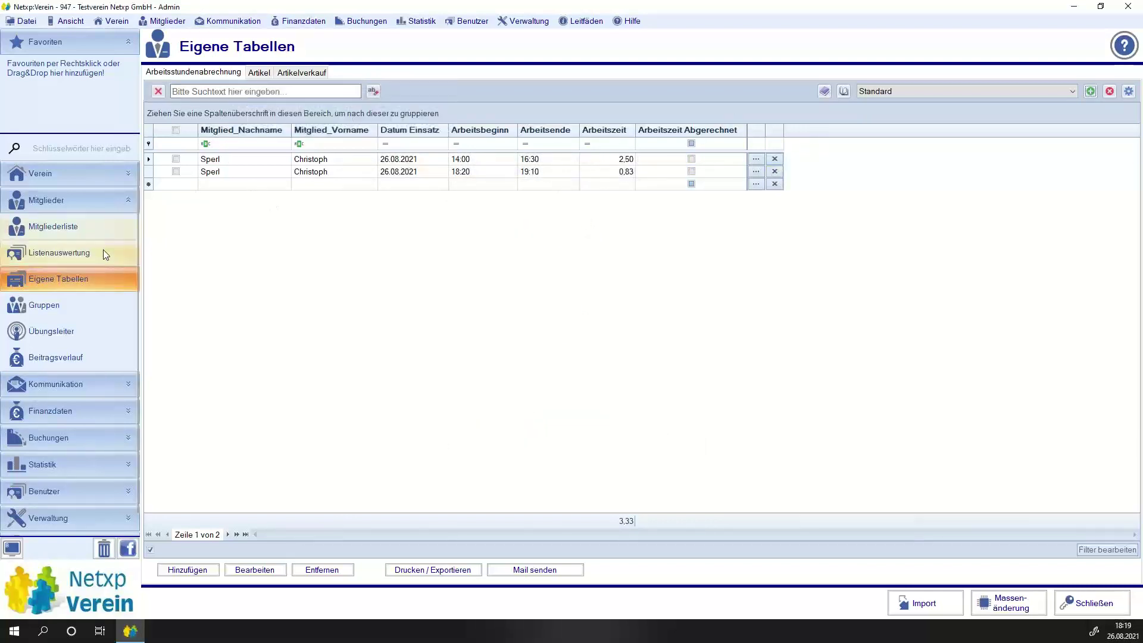
Open the member's record and check its Arbeitsstundenabrechnung totals.
left_click(50, 230)
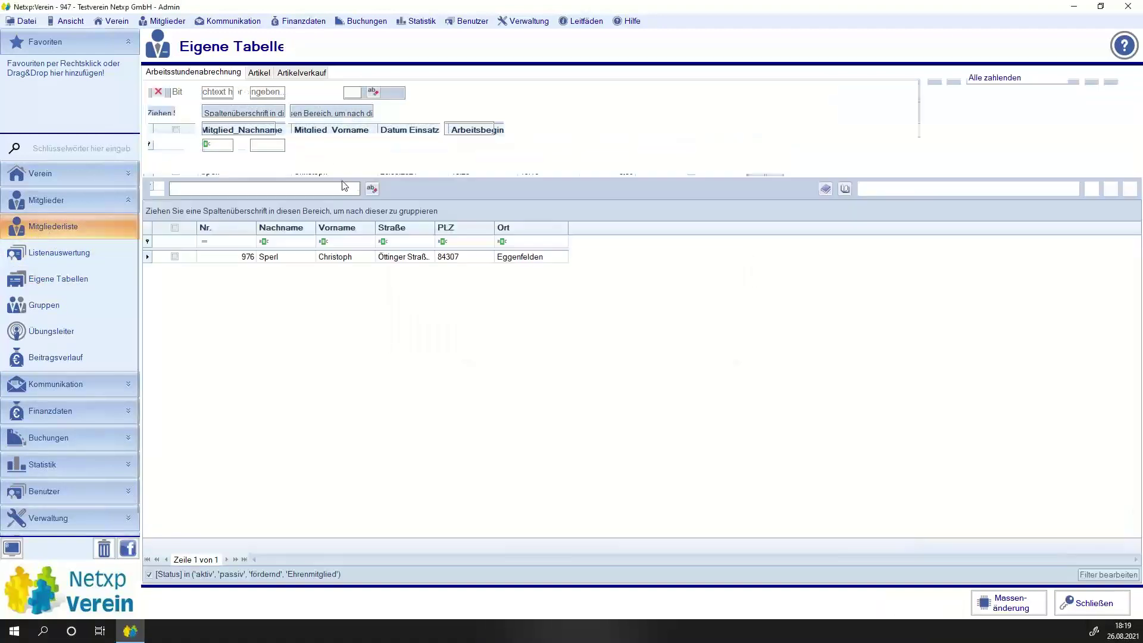
double_click(289, 258)
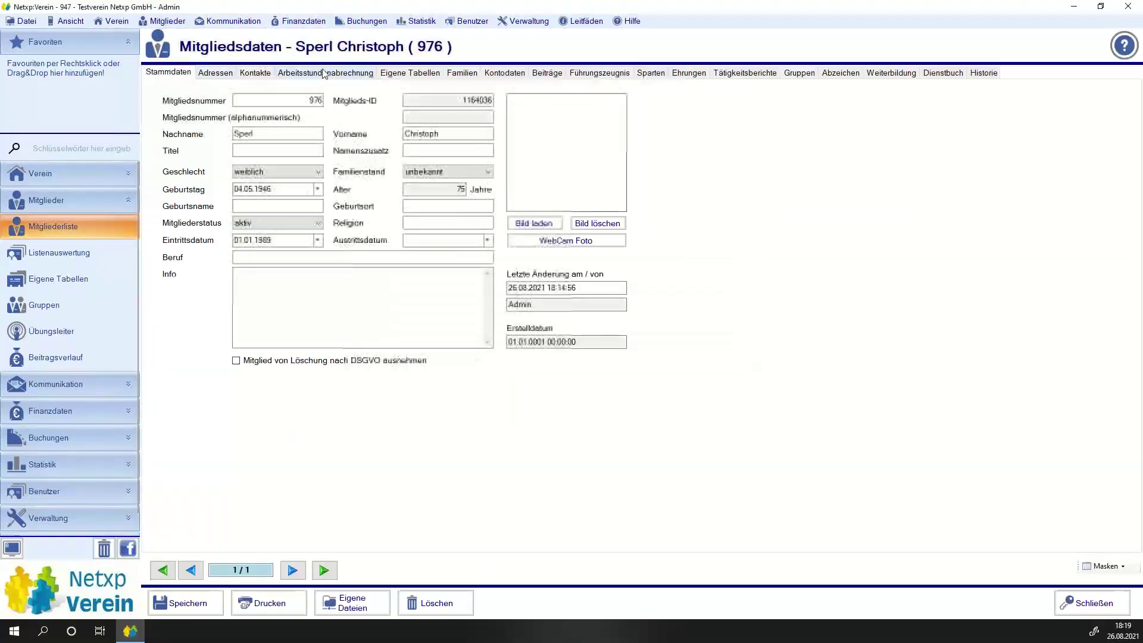
left_click(326, 73)
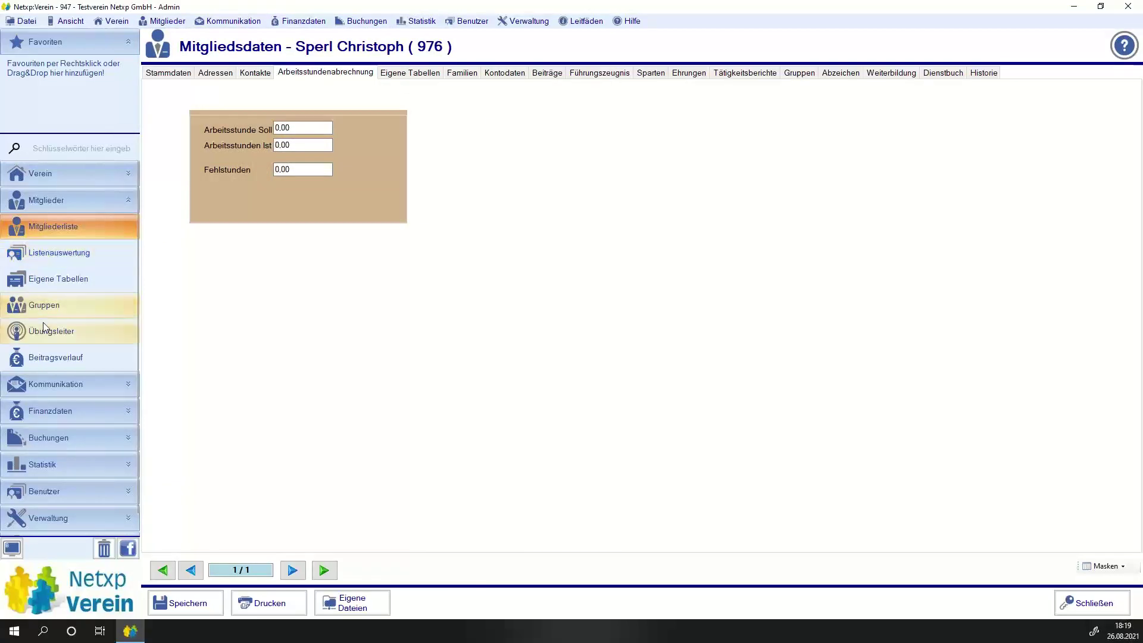
In Eigene Tabellen, change the two entries' Arbeitsende to 16:00 and 19:00.
left_click(49, 280)
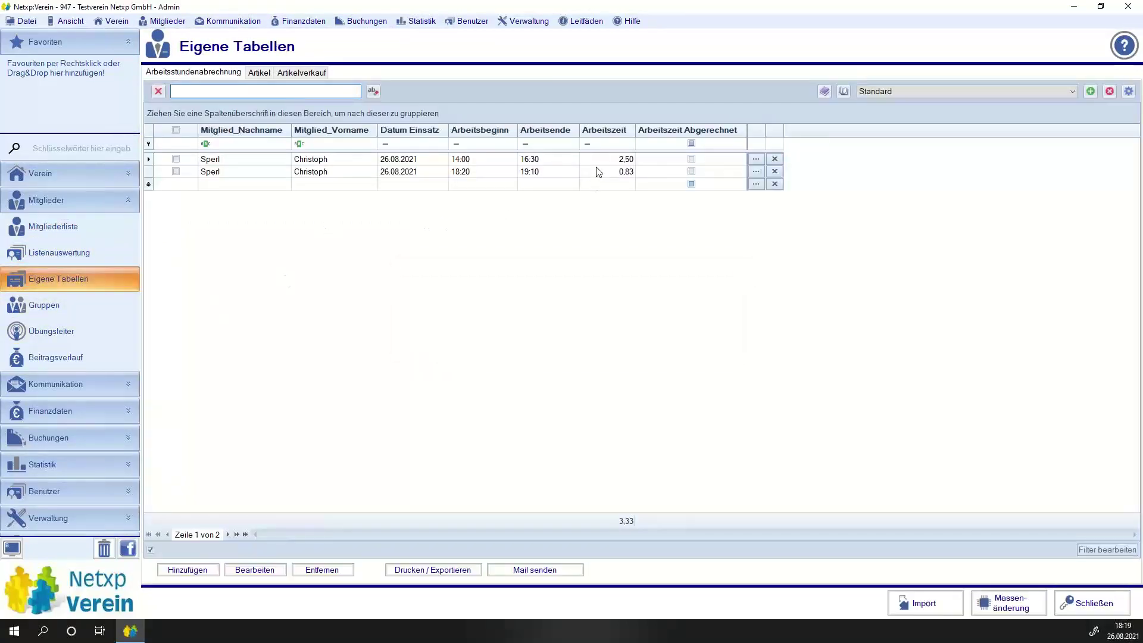
left_click(610, 165)
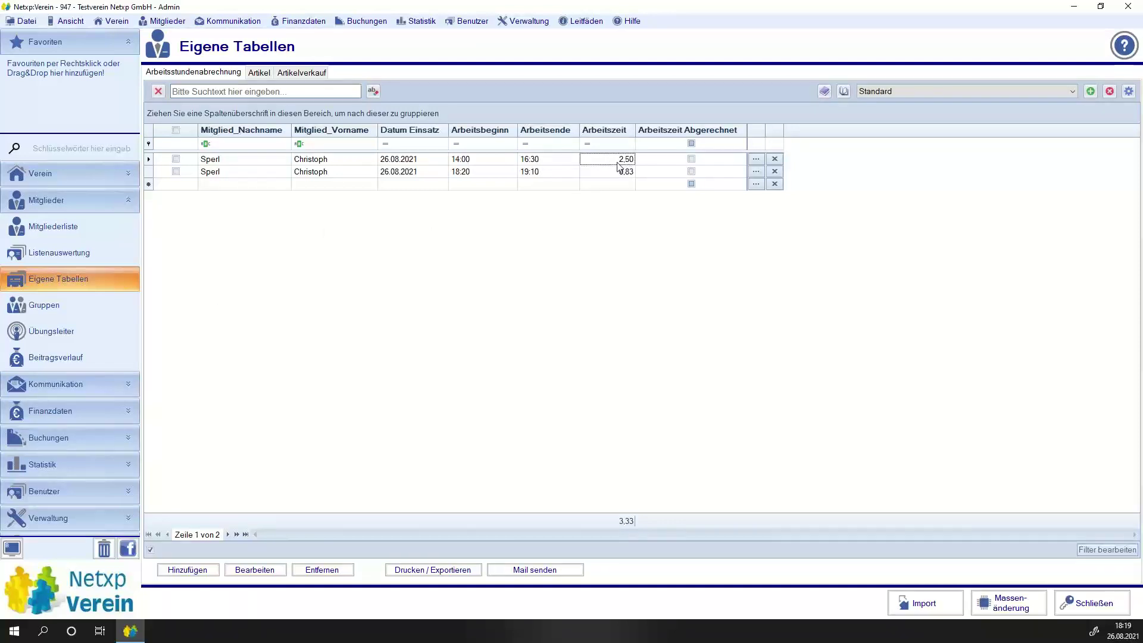
left_click(533, 160)
left_click(543, 159)
left_click(559, 172)
double_click(563, 171)
Reopen the member to confirm Arbeitsstunden Ist of 2,67 and view its own entries.
left_click(60, 230)
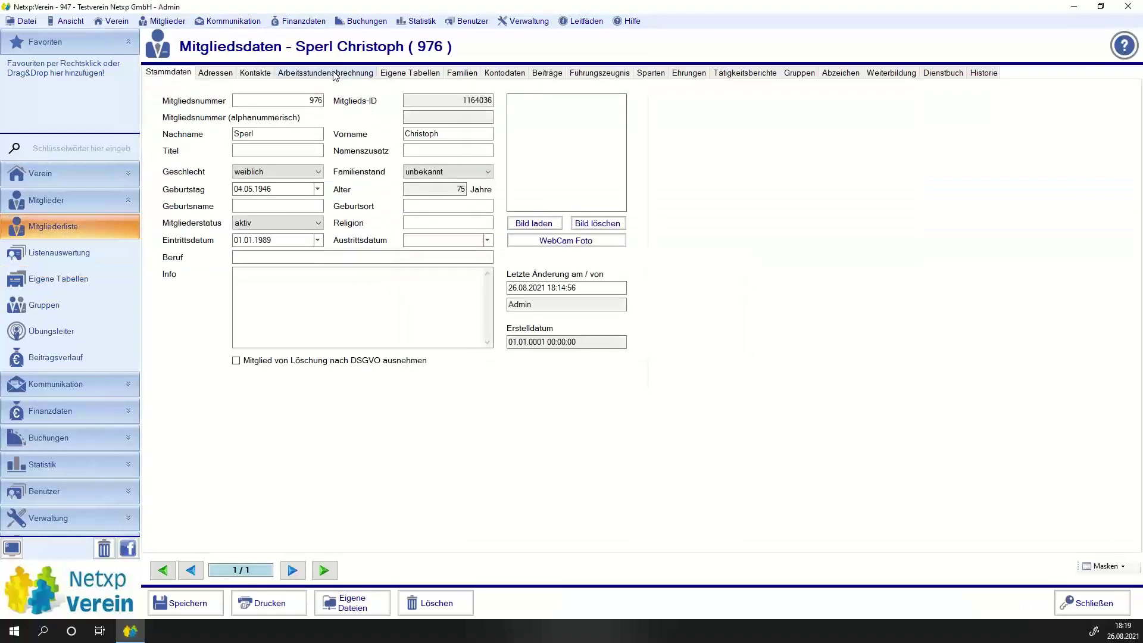
left_click(336, 74)
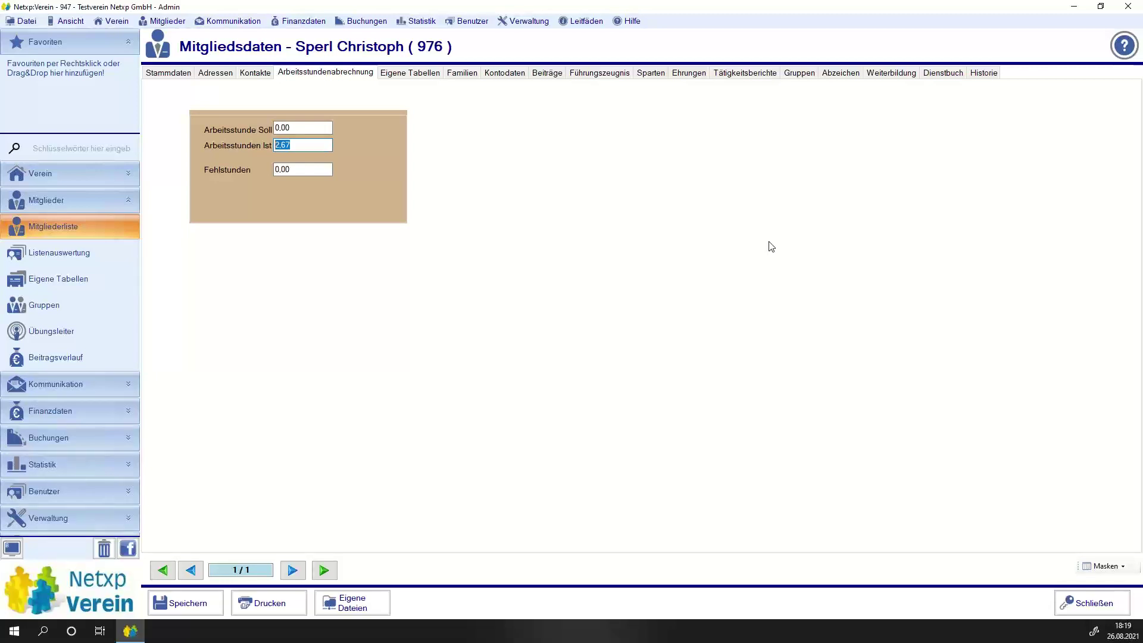
left_click(407, 72)
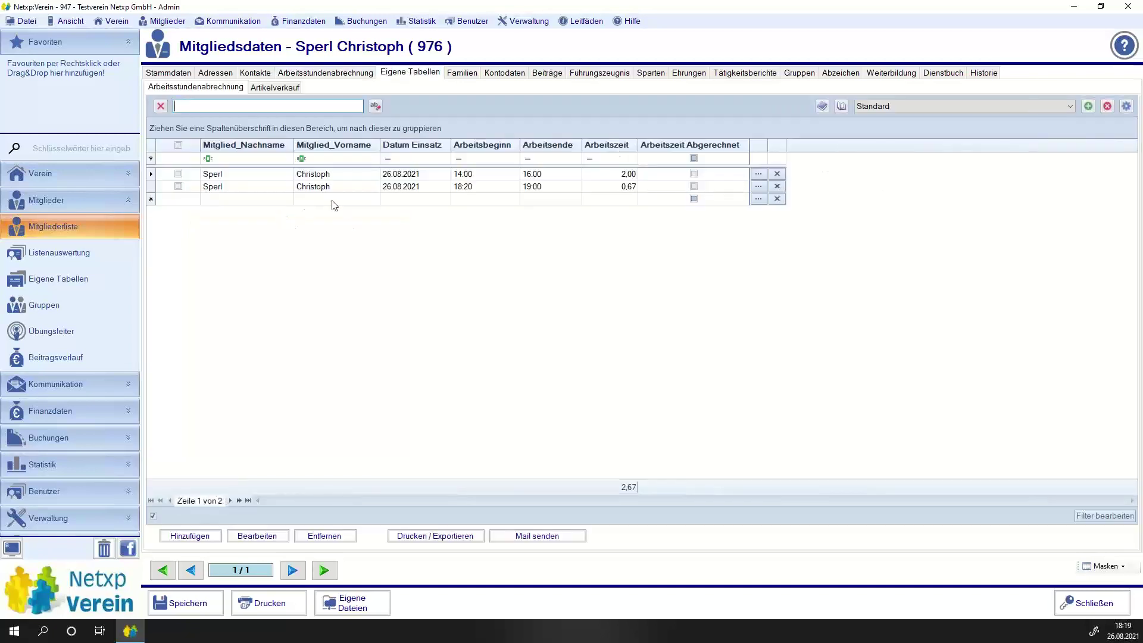
Add a work entry dated 02.08.2021 from 15:00 to 18:00 and save it.
left_click(410, 200)
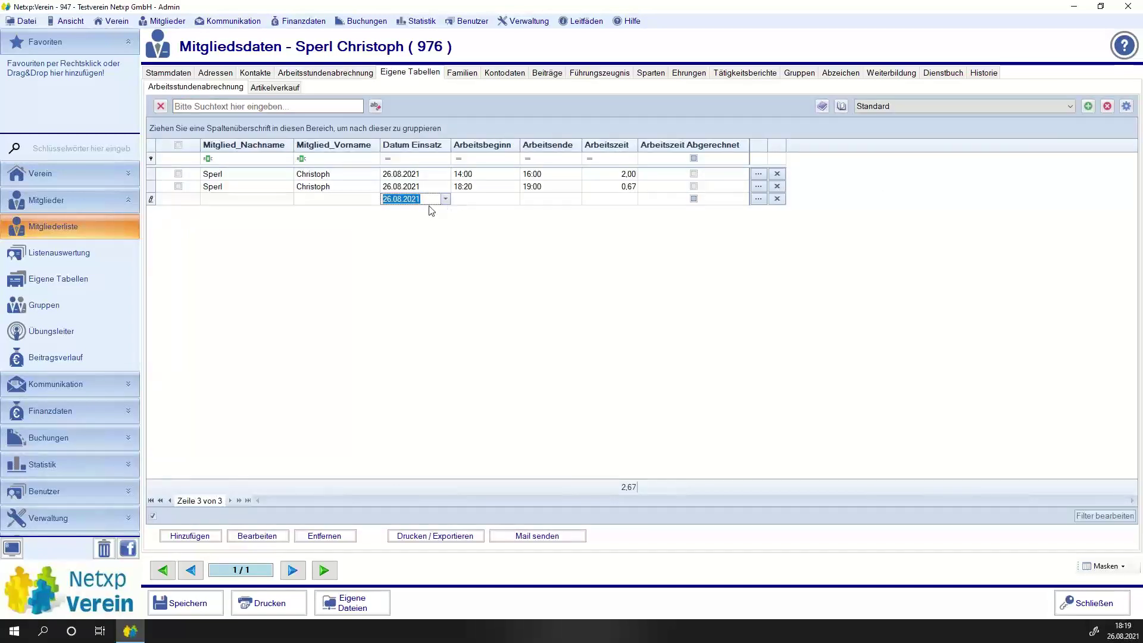
left_click(444, 199)
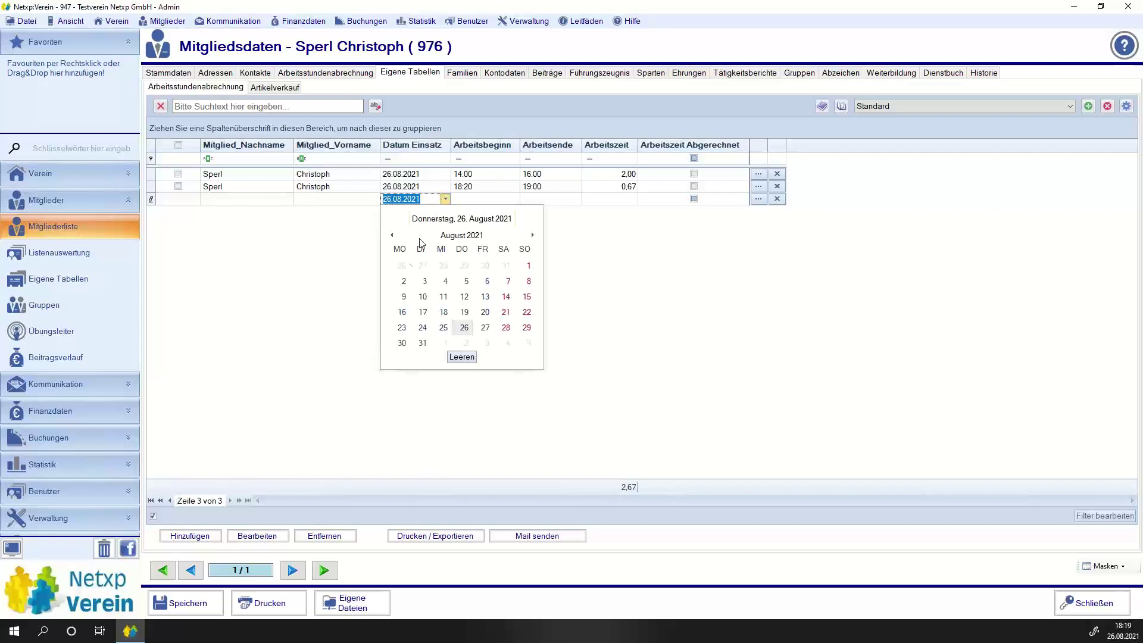
left_click(404, 281)
left_click(487, 204)
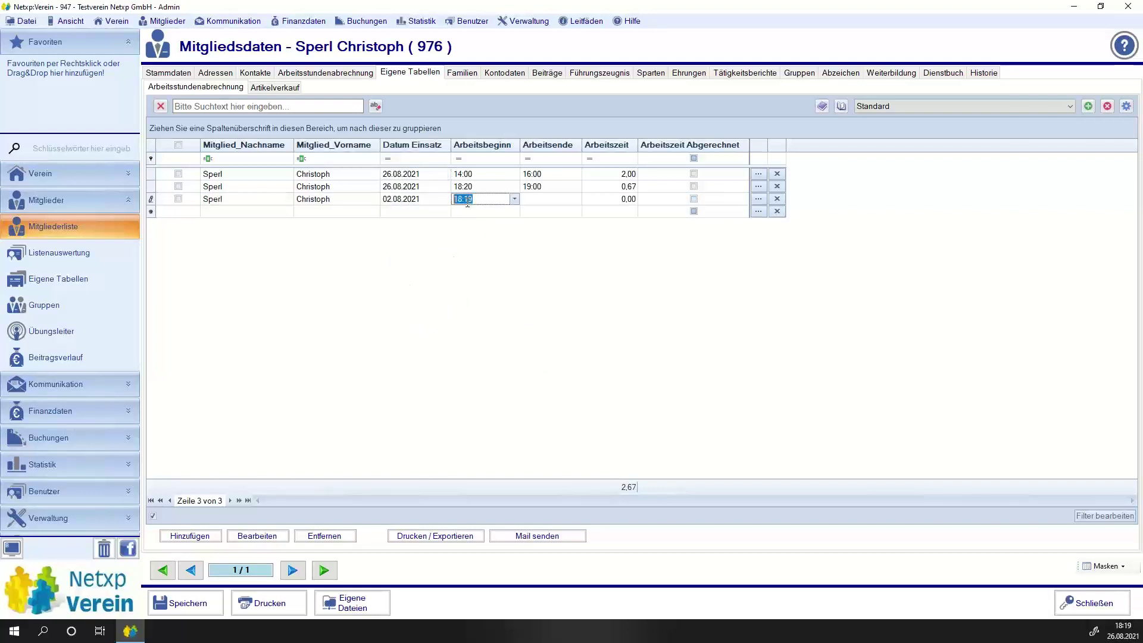
type("1500")
key("Tab")
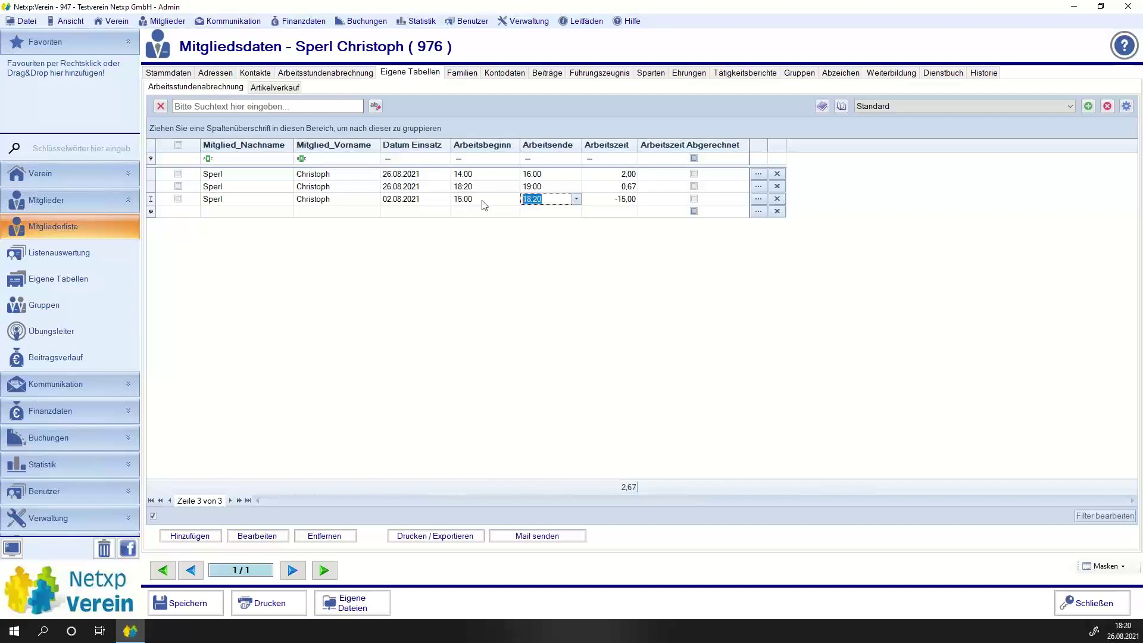
key("Return")
type("18:00")
key("Tab")
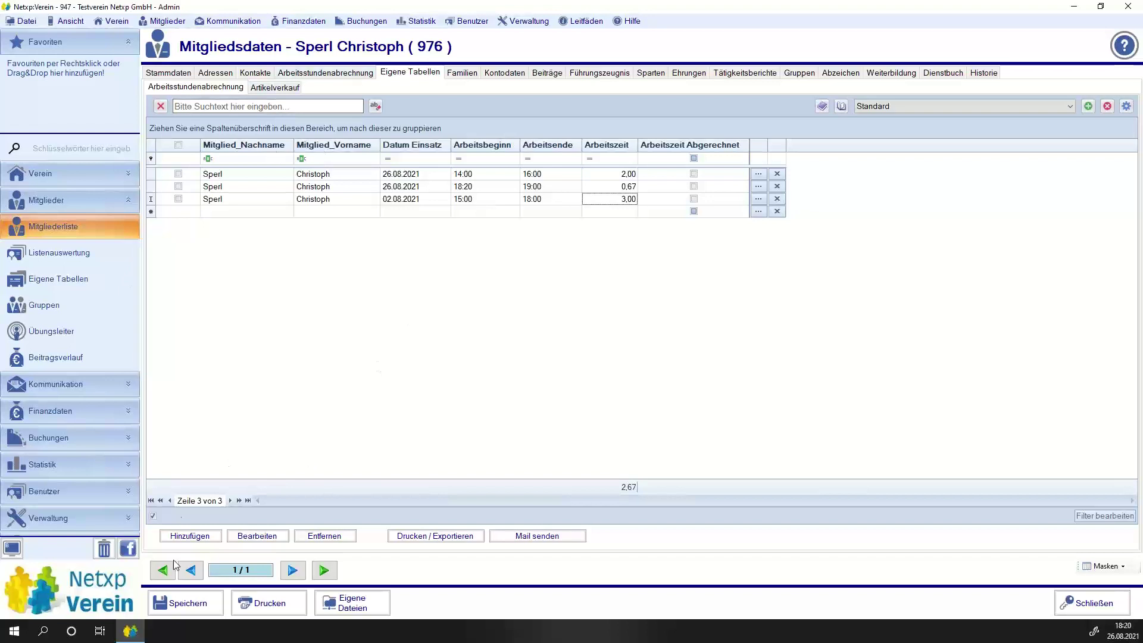
left_click(183, 603)
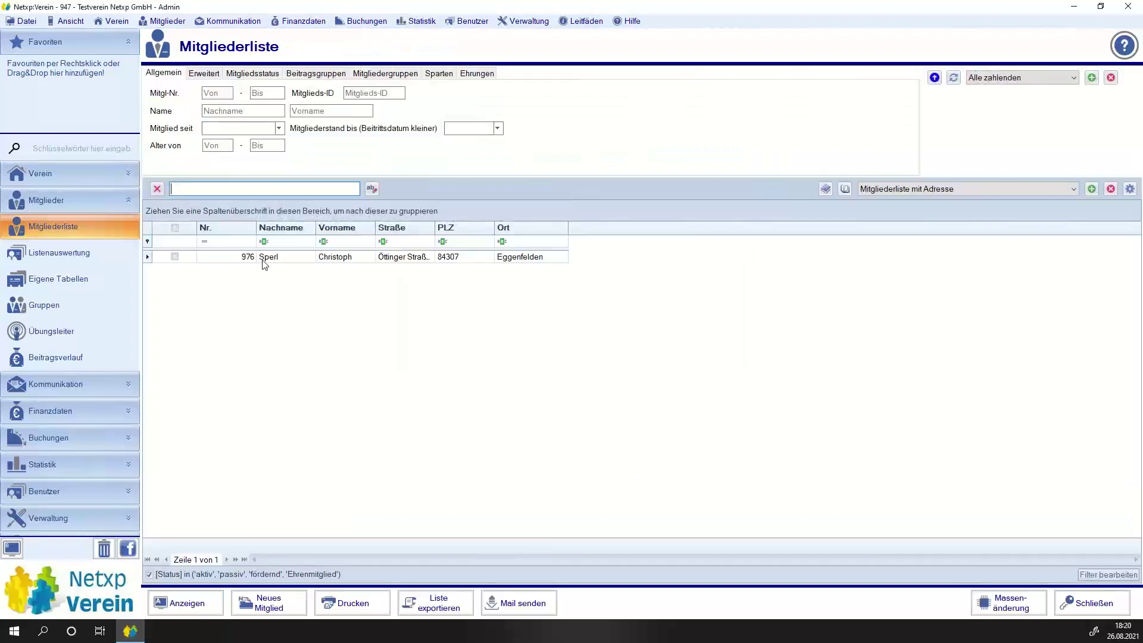
Verify the member's Arbeitsstunden Ist reads 5,67, then open Eigene Tabellen.
double_click(263, 257)
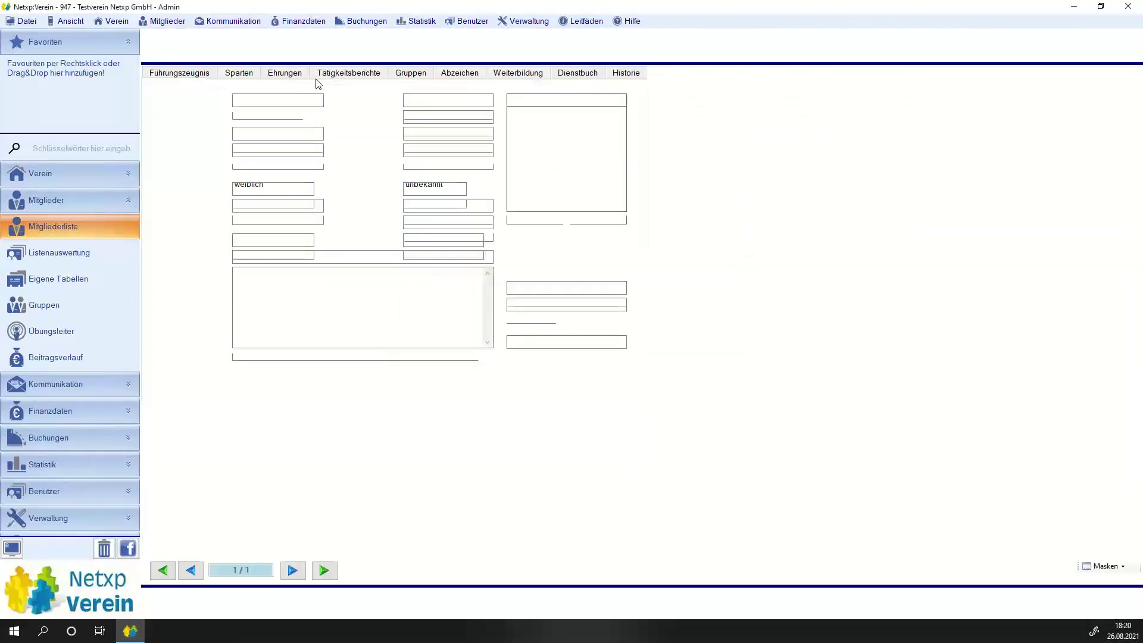
left_click(325, 72)
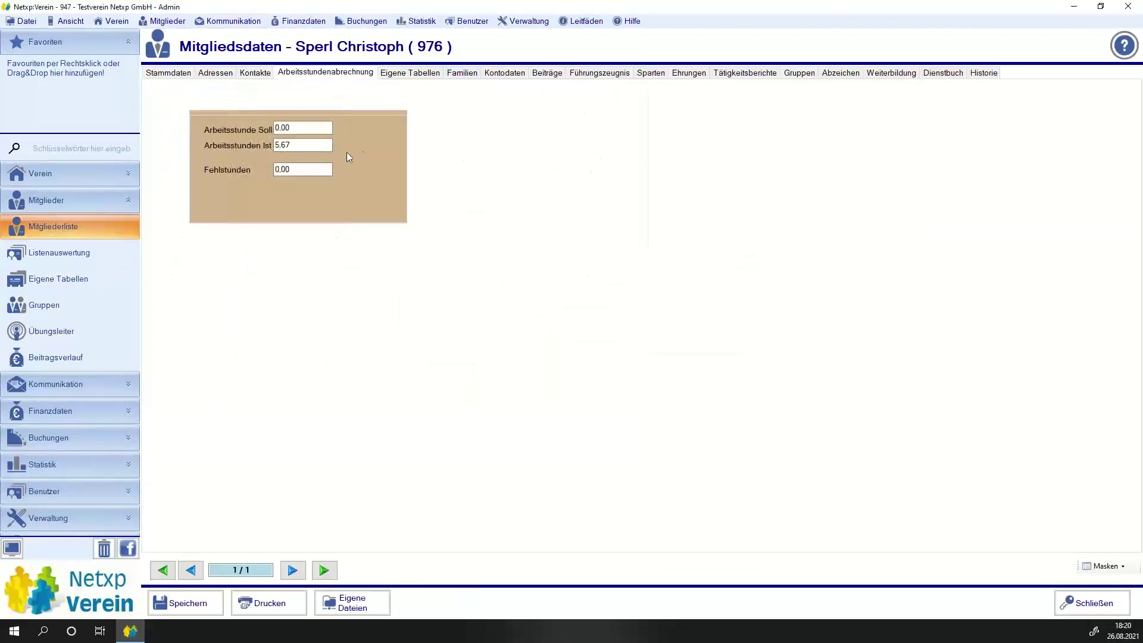
left_click(324, 145)
left_click(115, 282)
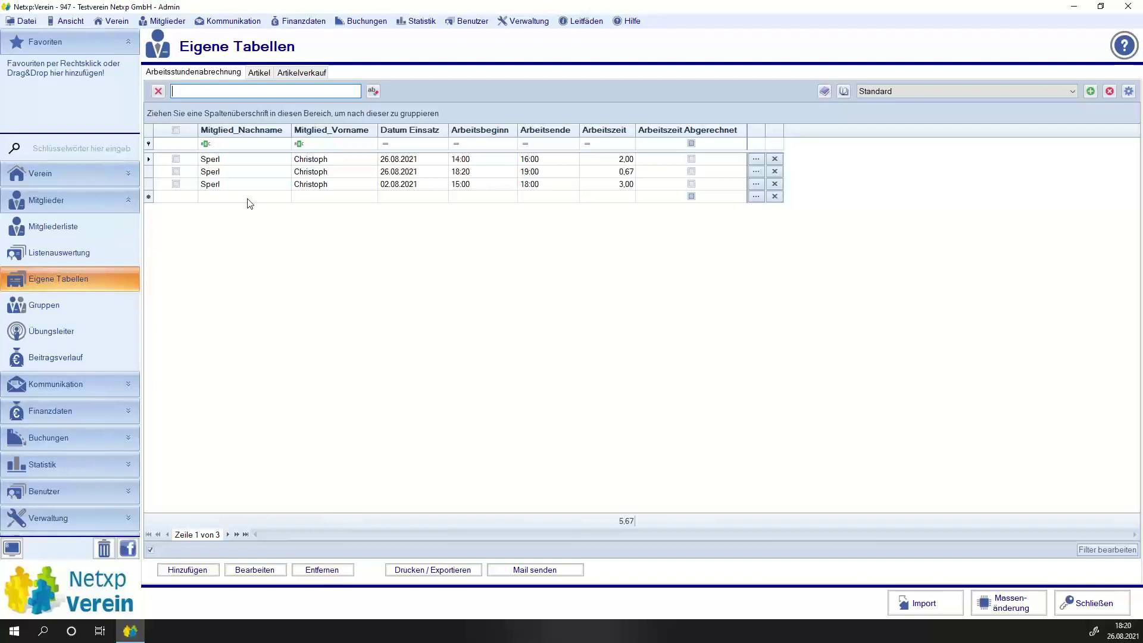
Add a fourth entry for the member on 10.08.2021 from 15:20 to 17:20.
left_click(248, 199)
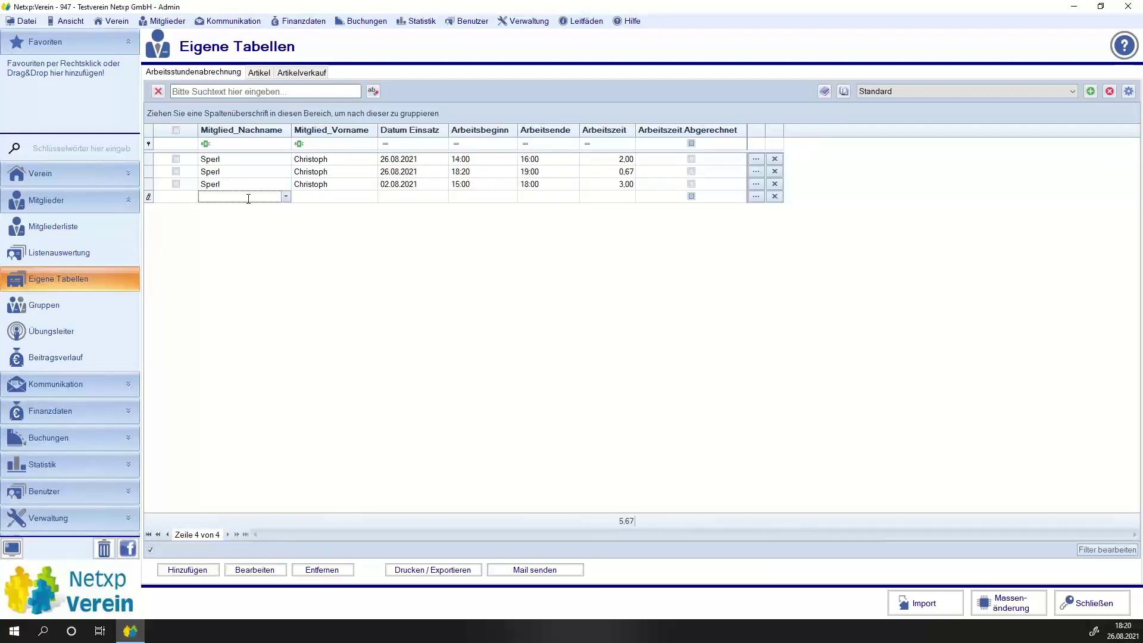
type("Sperl")
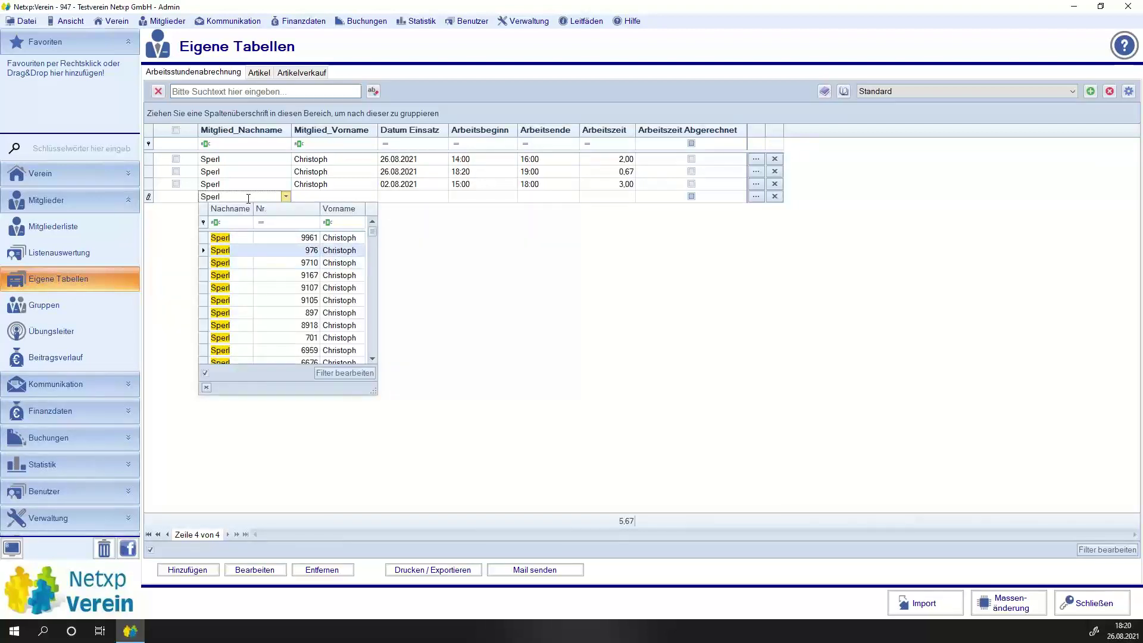
key("Escape")
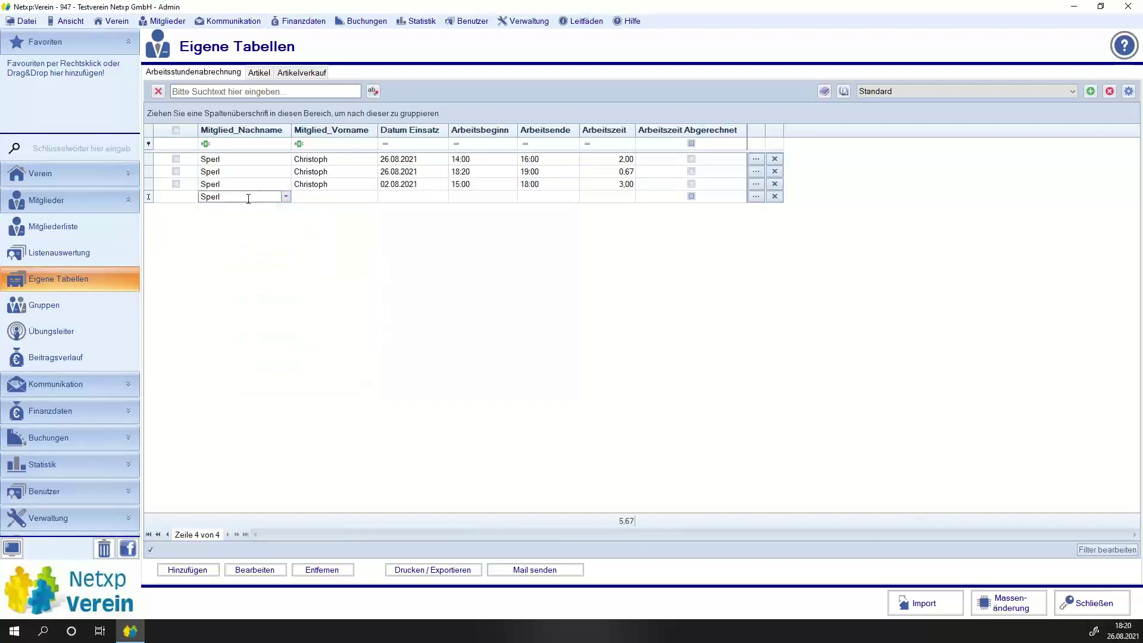
key("Tab")
key("Tab")
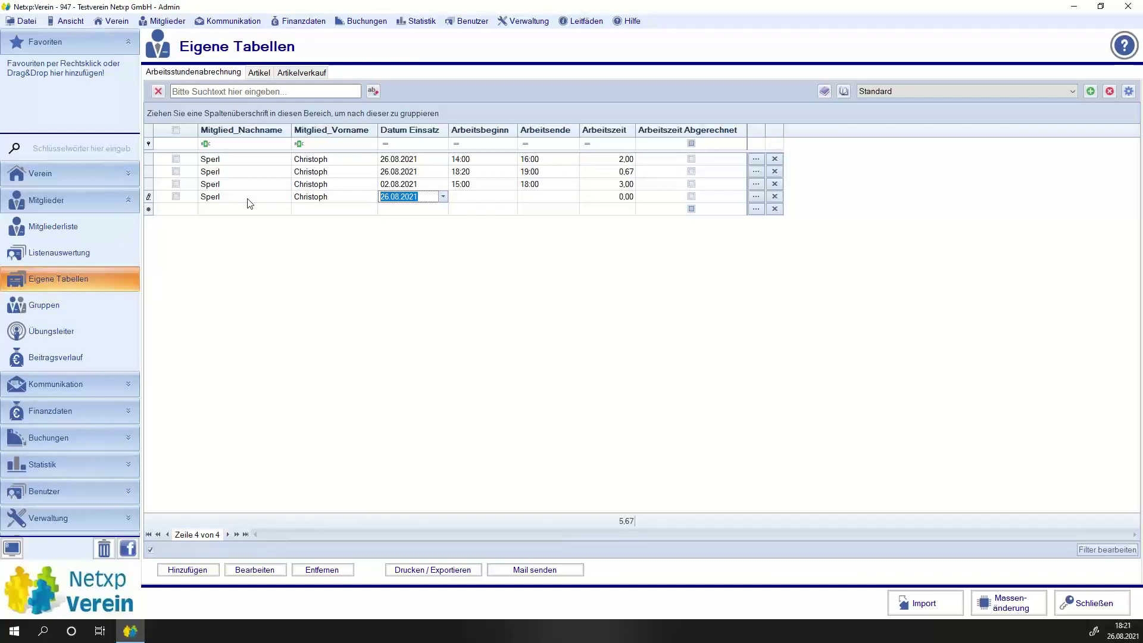
left_click(443, 197)
left_click(420, 294)
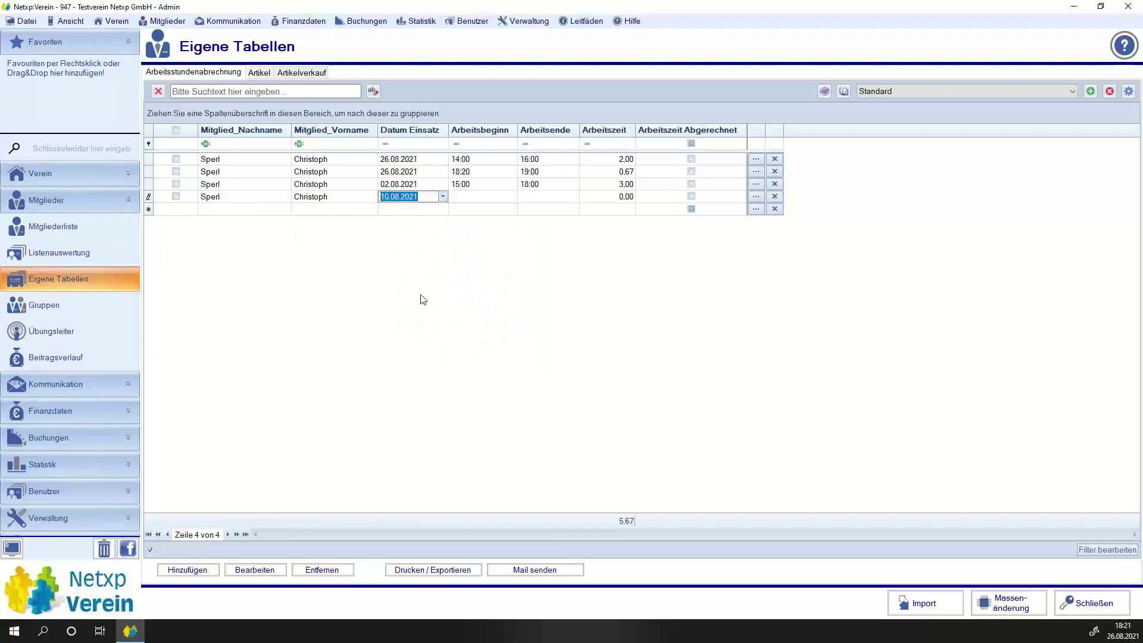
left_click(464, 196)
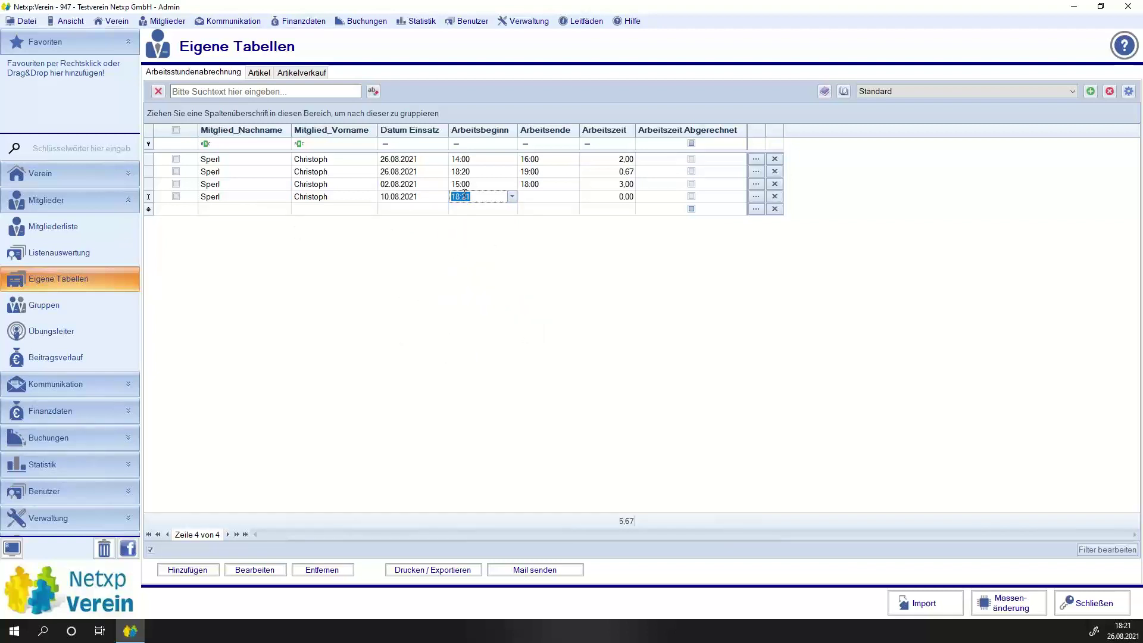
type("1500")
key("Tab")
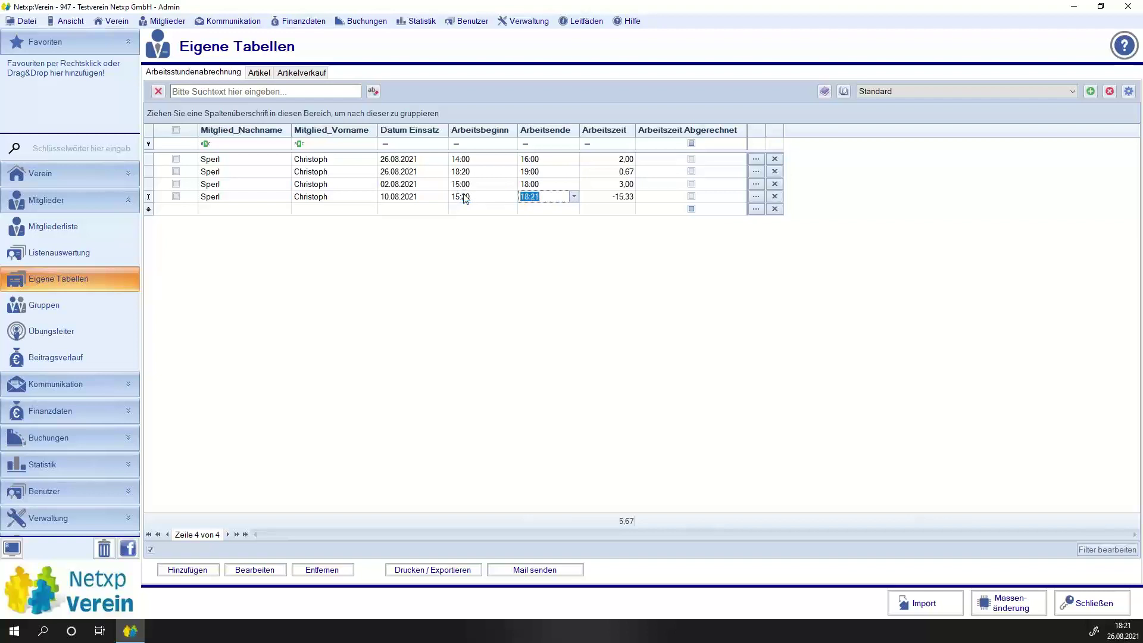
type("17")
key("Return")
key("Down")
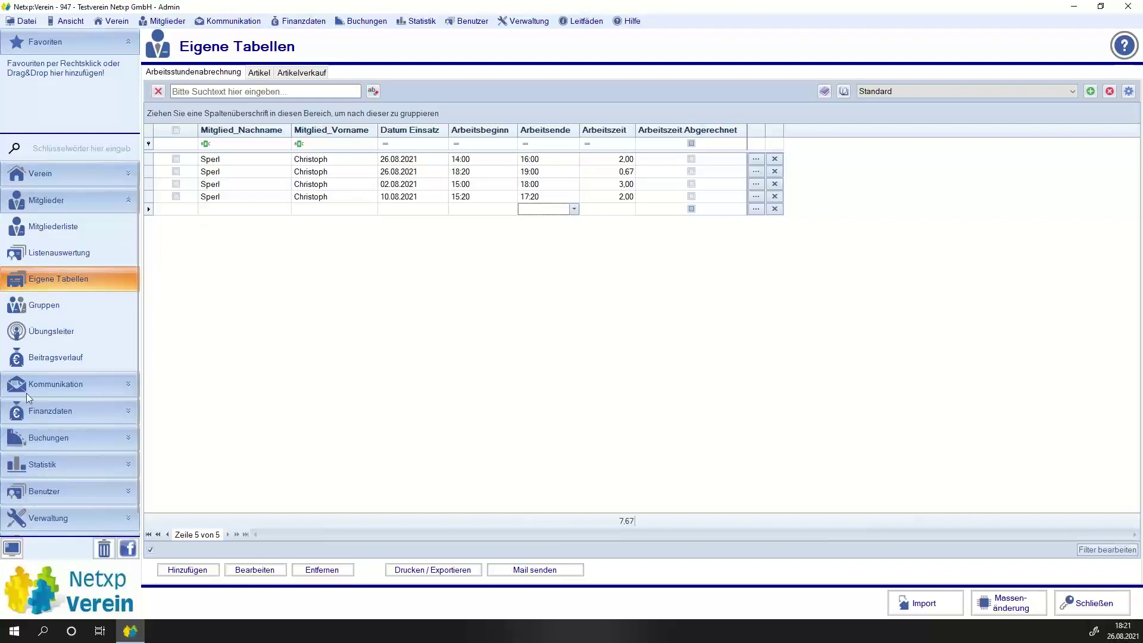
Open the member's record to confirm Arbeitsstunden Ist shows 7,67, then close it.
left_click(63, 238)
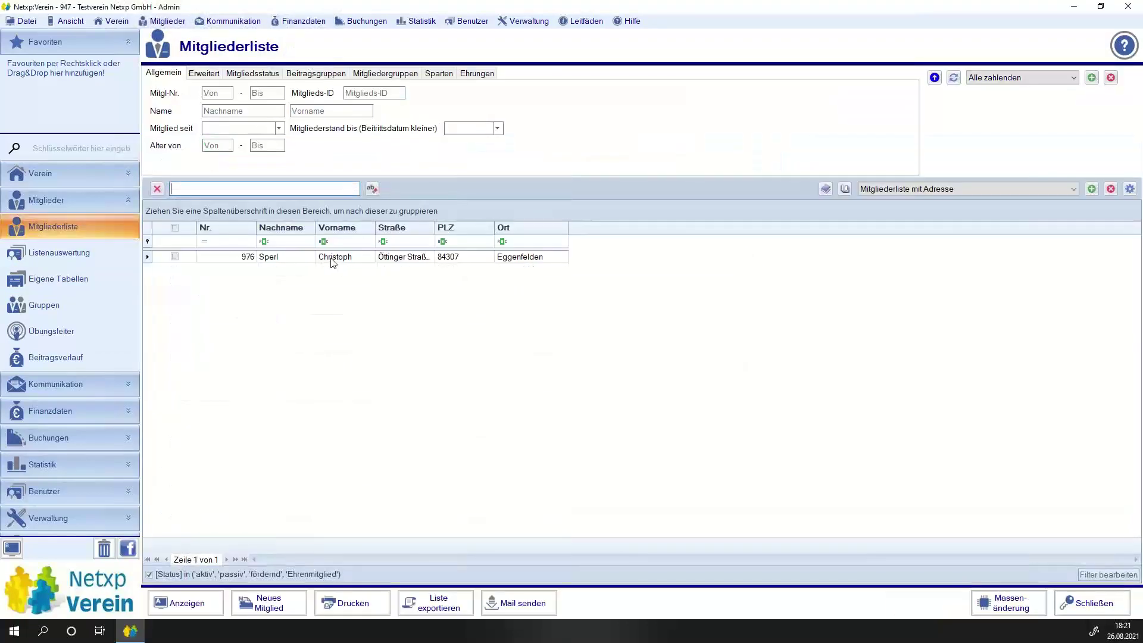
double_click(330, 258)
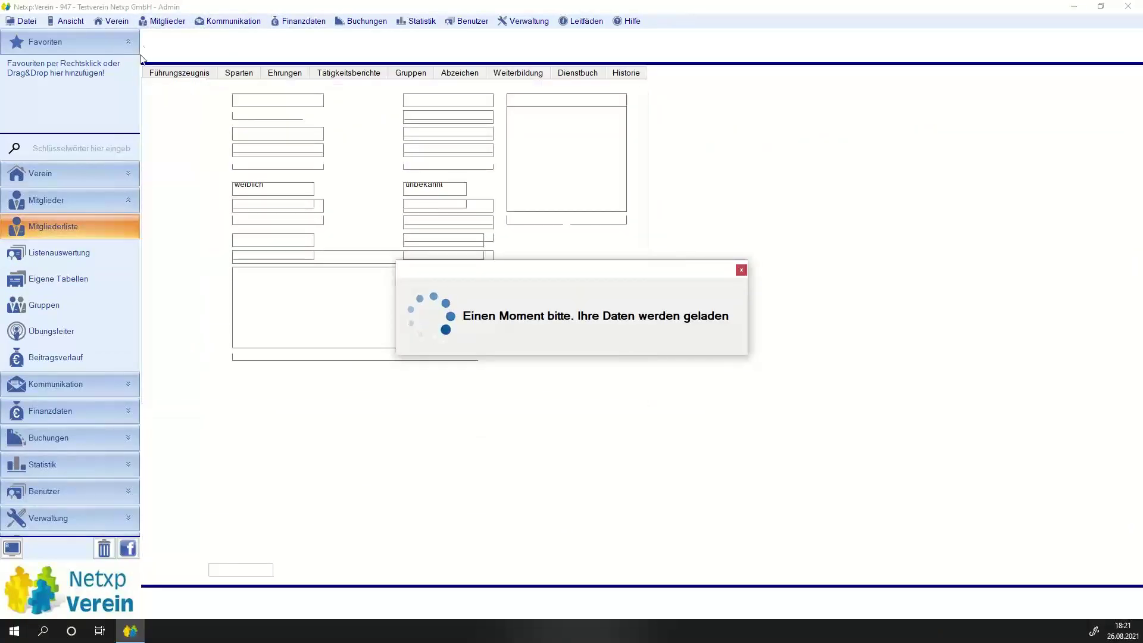
left_click(305, 74)
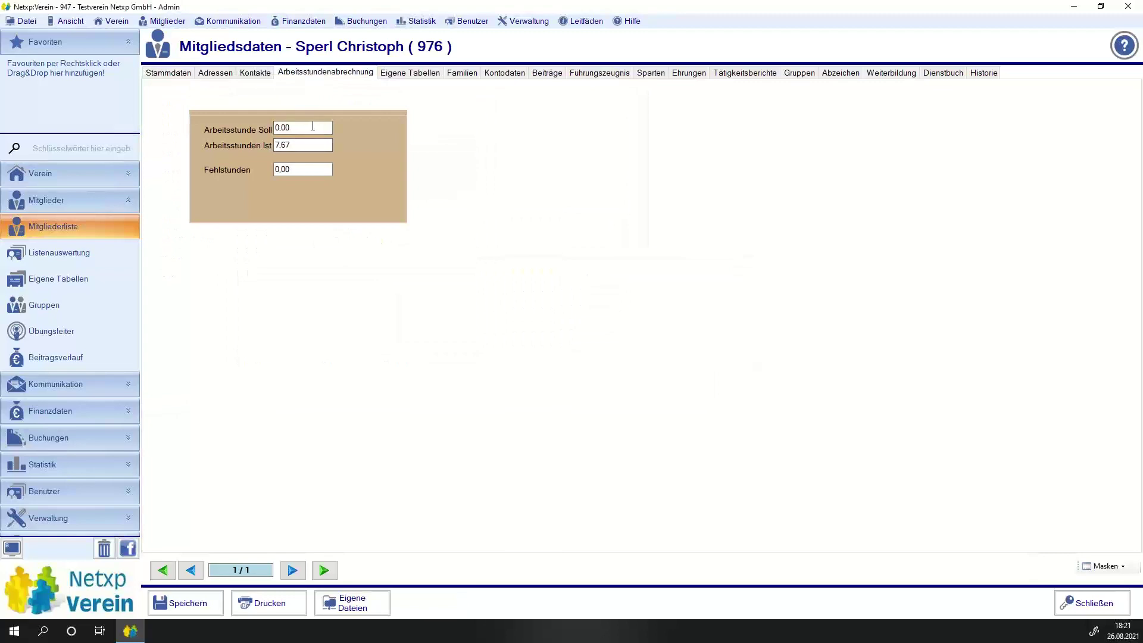
left_click(1076, 602)
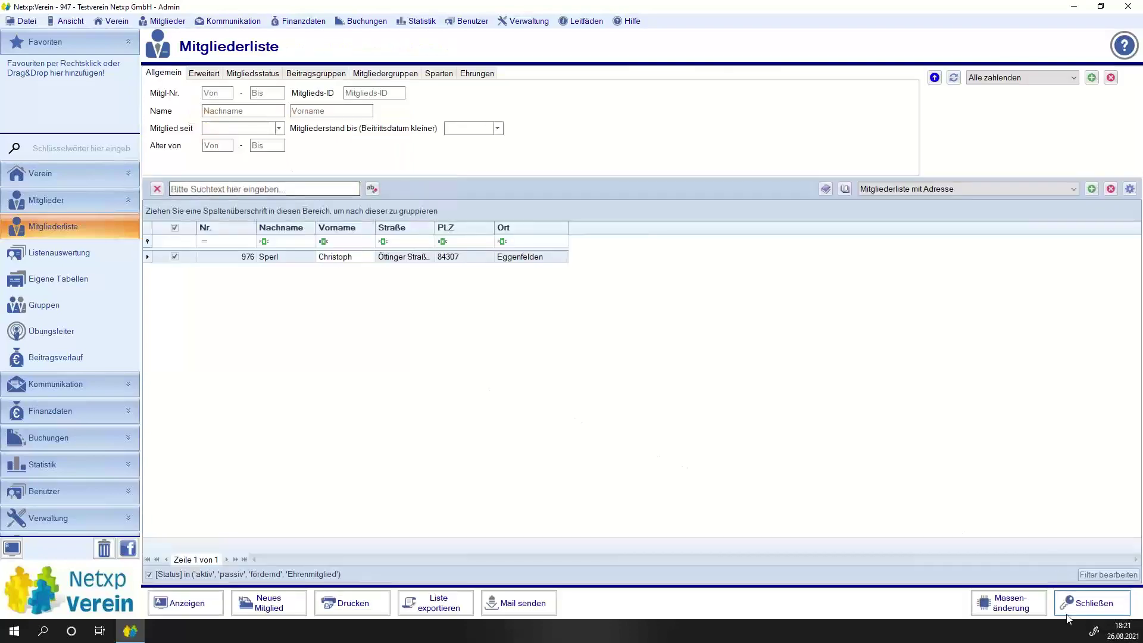
Use Massenänderung to set Arbeitsstunde Soll to 25 for the marked member.
left_click(1011, 603)
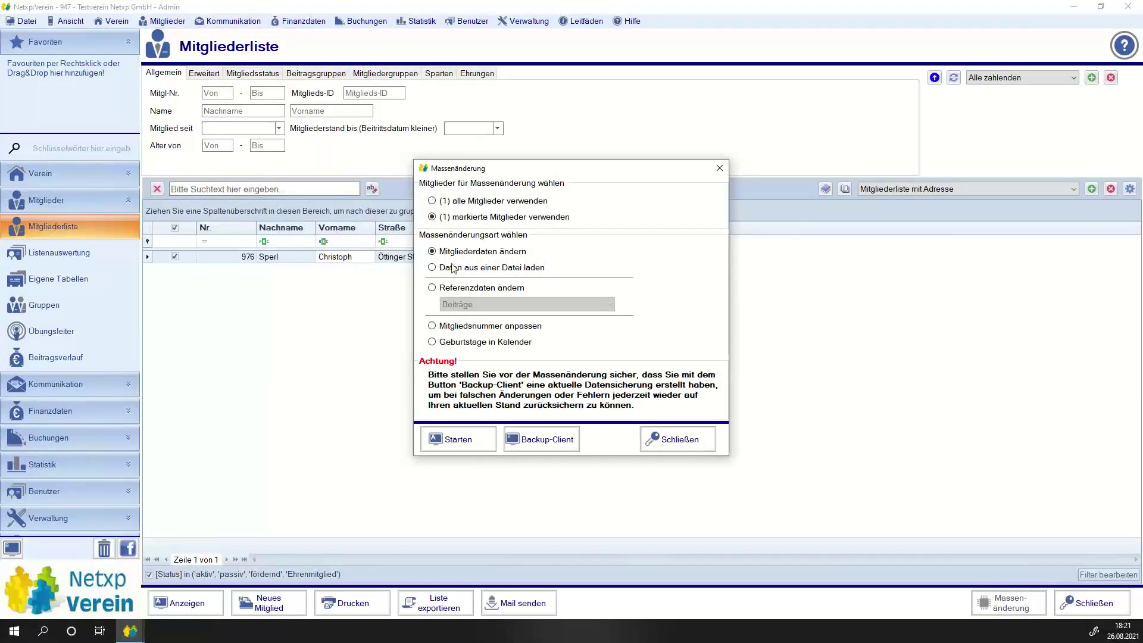
left_click(450, 439)
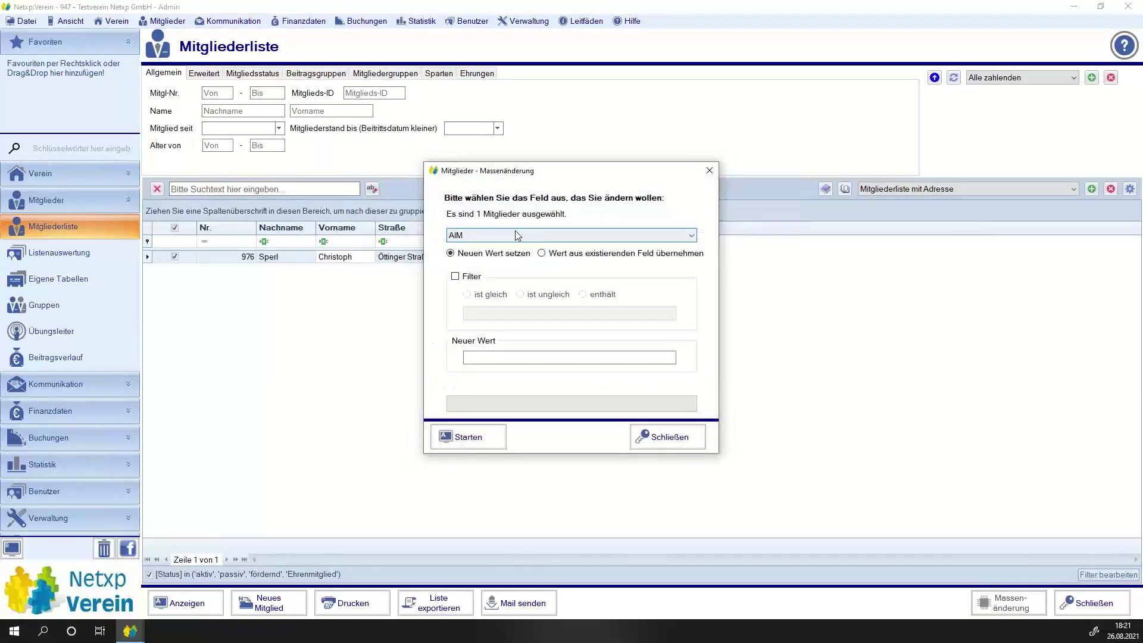
left_click(516, 235)
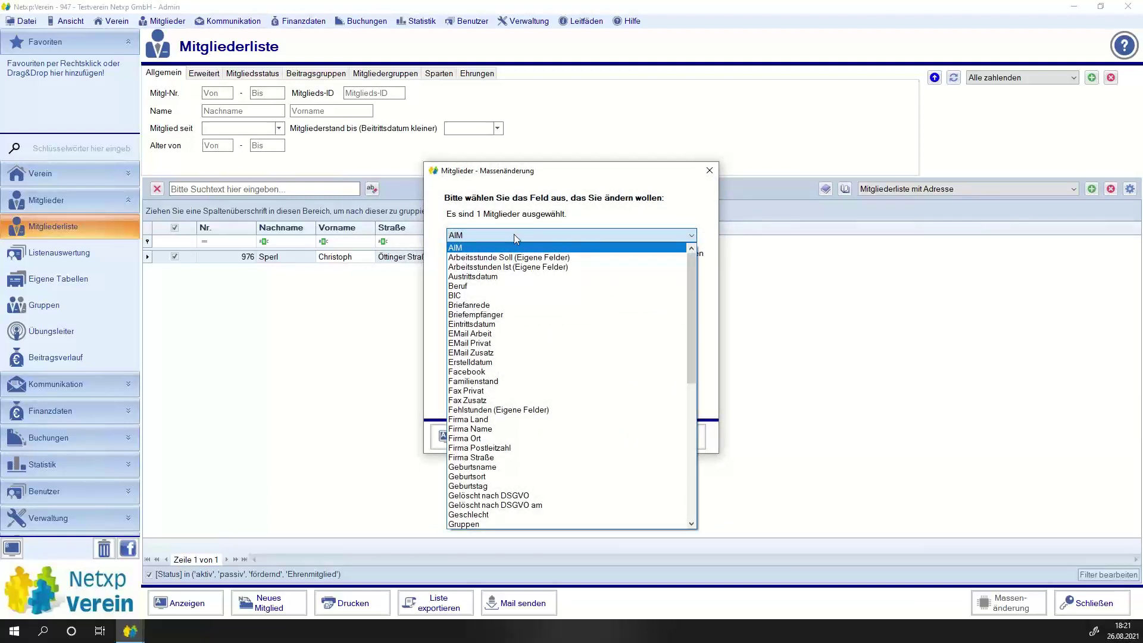
left_click(509, 257)
left_click(490, 361)
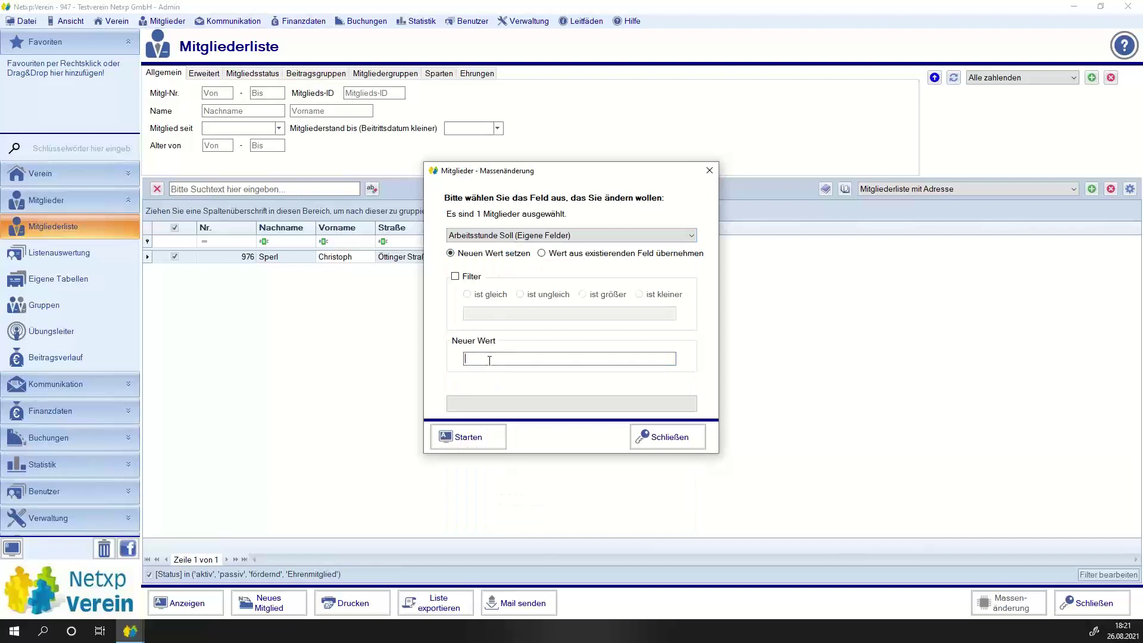
type("25")
left_click(466, 437)
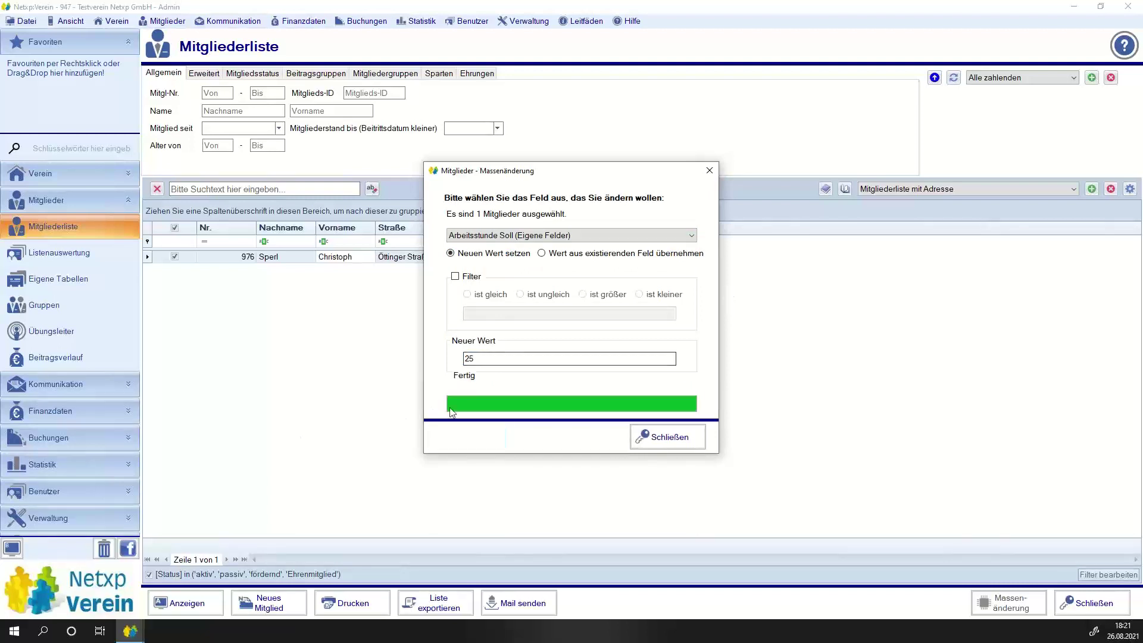
left_click(662, 438)
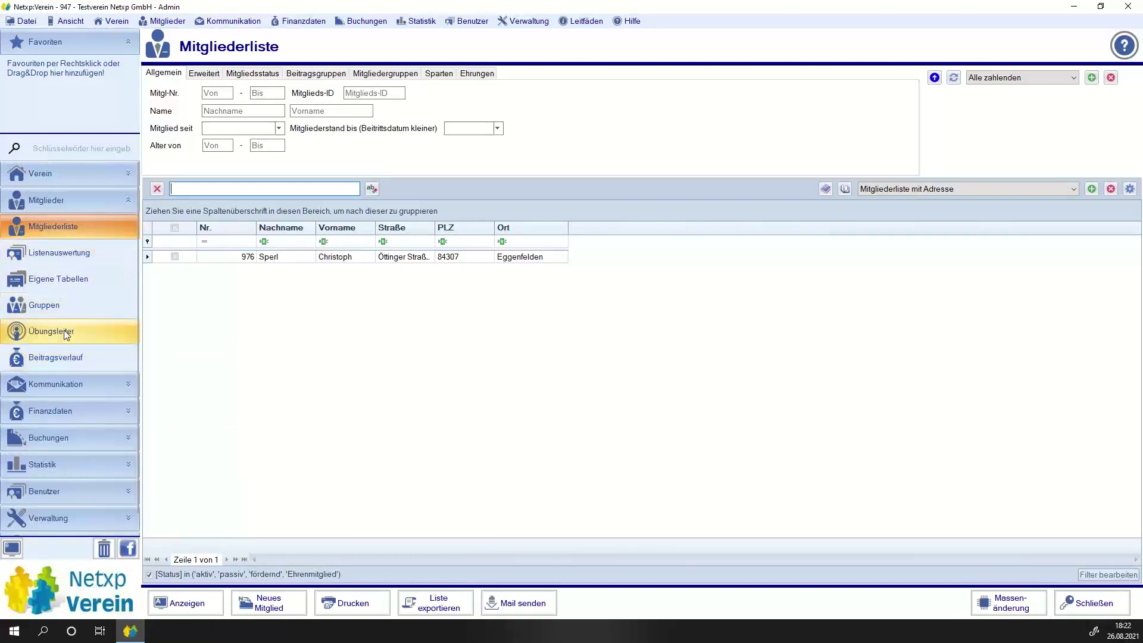
In Optionen > Mitglieder, change the Fehlstunden field type to Berechnetes Feld.
scroll(39, 524, "down", 1)
left_click(47, 493)
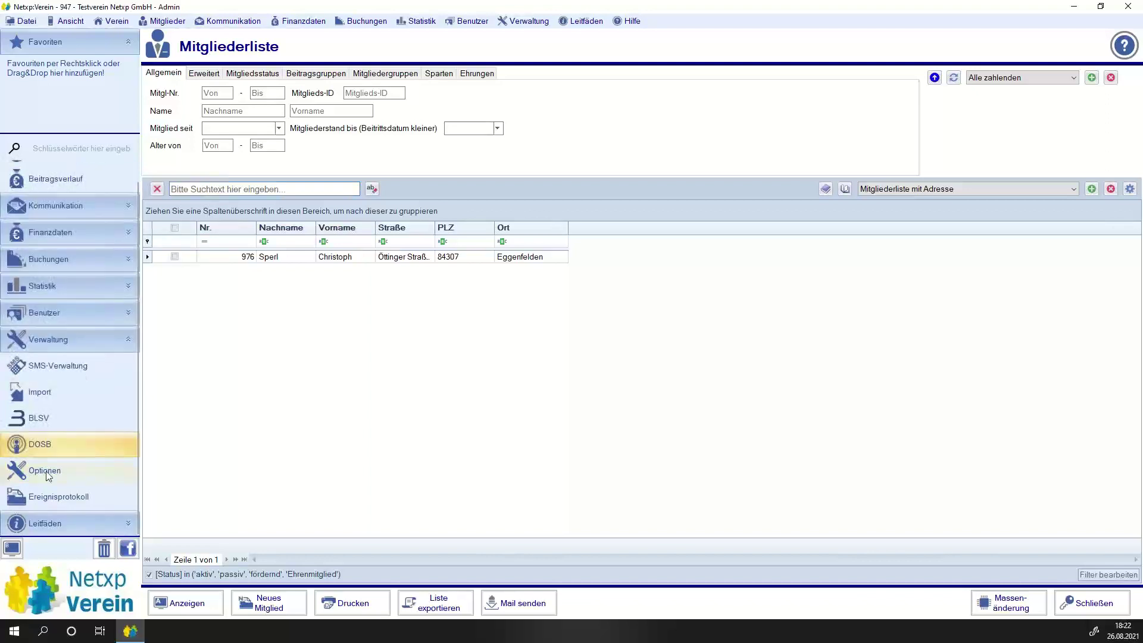
double_click(314, 260)
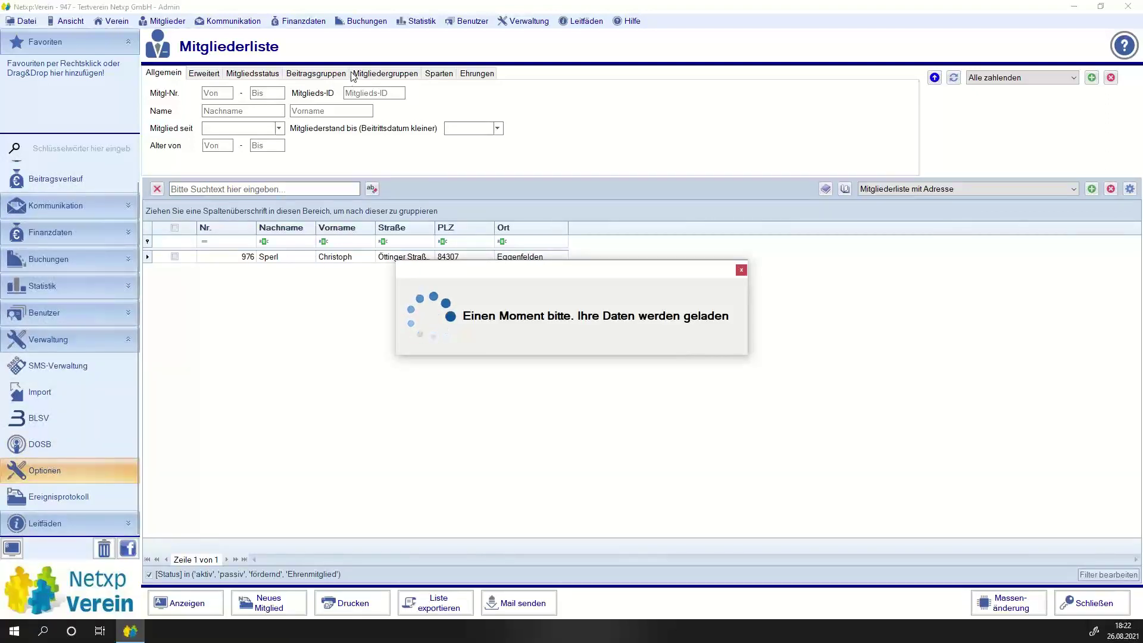
left_click(194, 73)
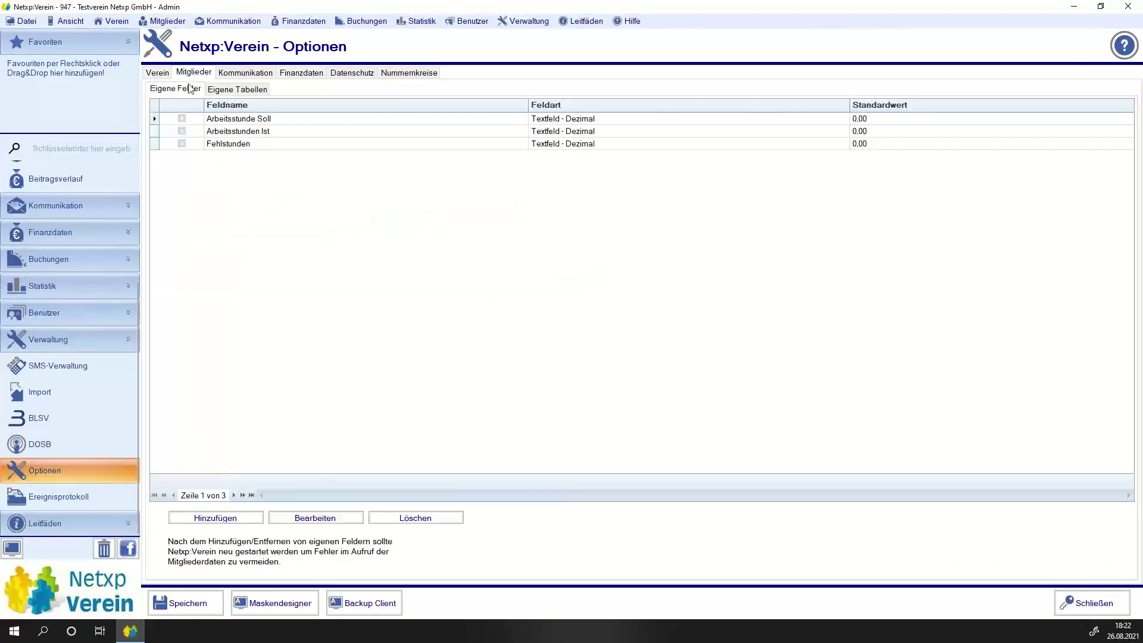
double_click(227, 146)
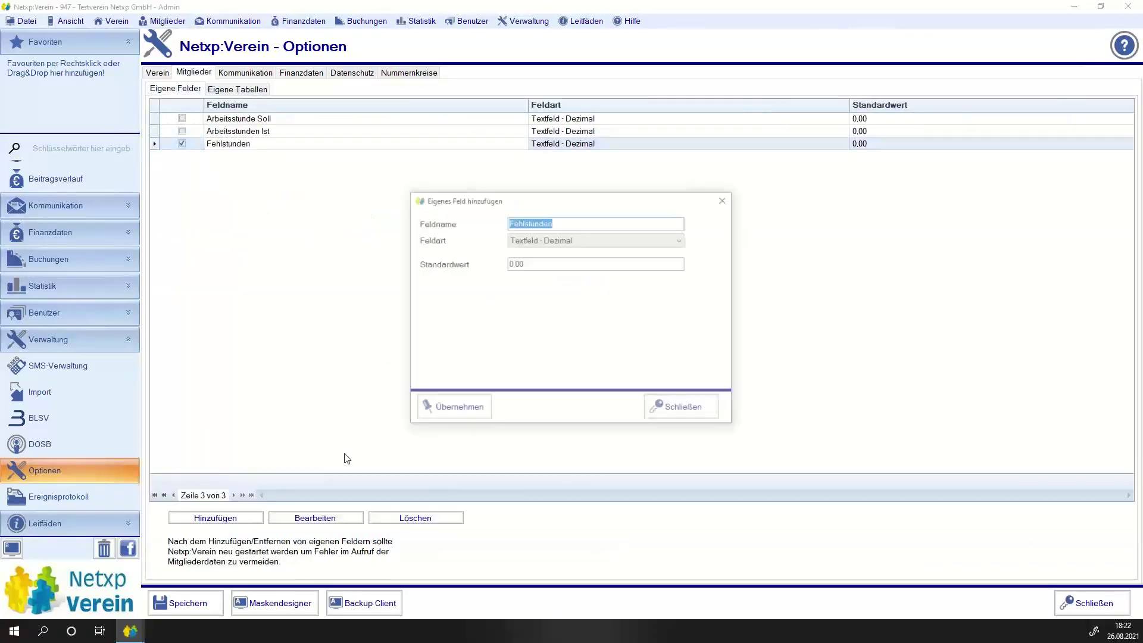
left_click(579, 239)
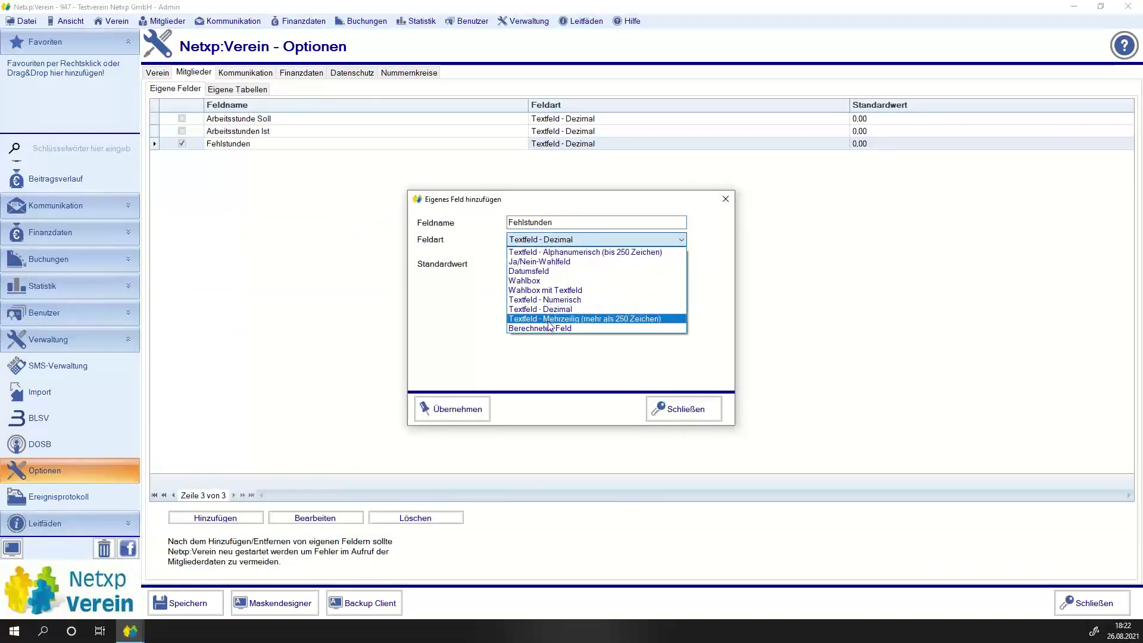
left_click(545, 328)
Set the Fehlstunden formula to [Arbeitsstunde Soll]-[Arbeitsstunden Ist].
left_click(565, 283)
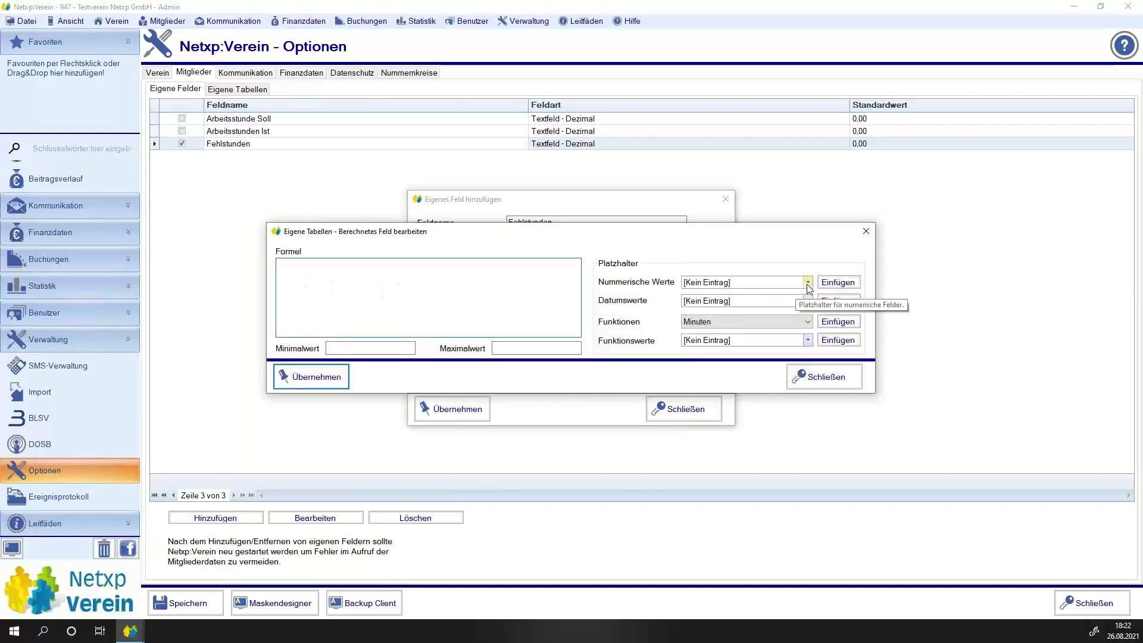
left_click(807, 283)
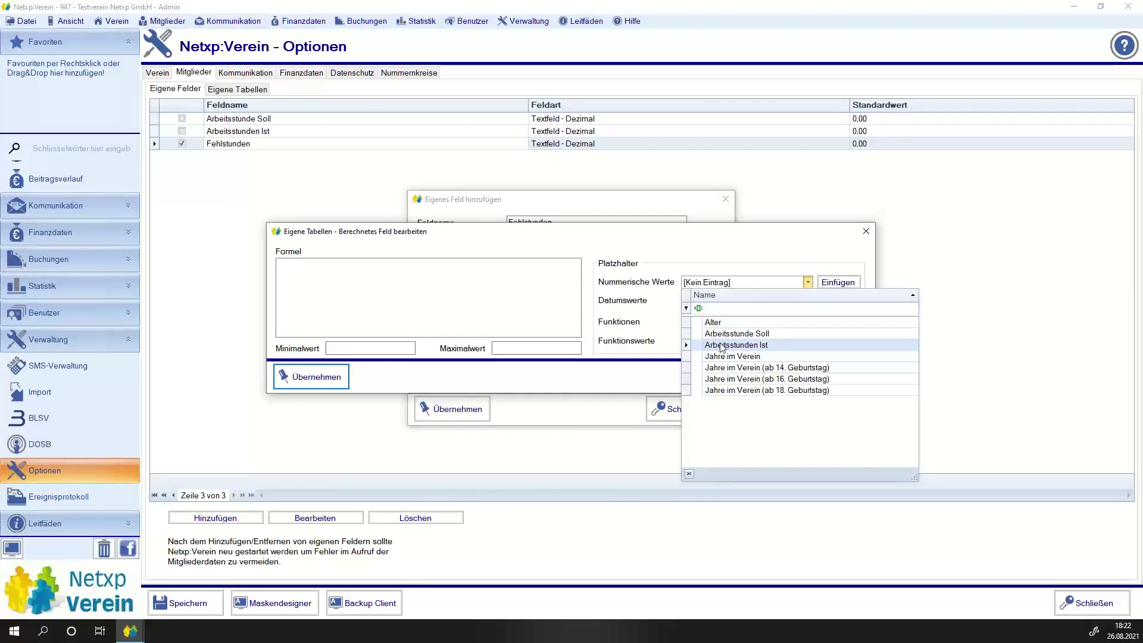
left_click(737, 333)
left_click(838, 282)
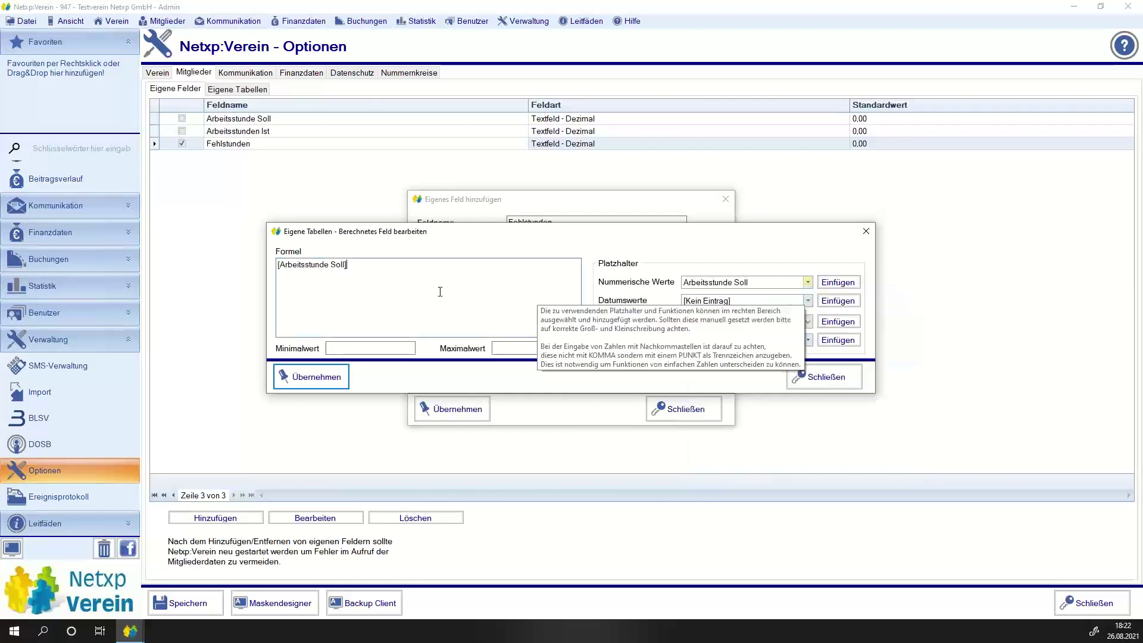
type("-")
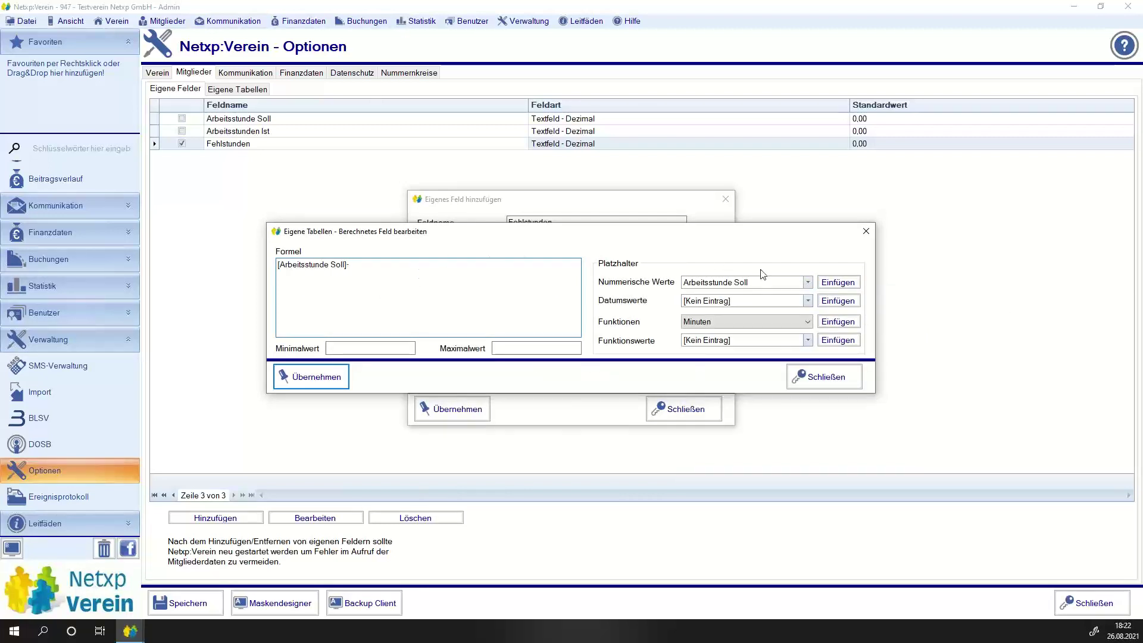
left_click(762, 282)
left_click(736, 345)
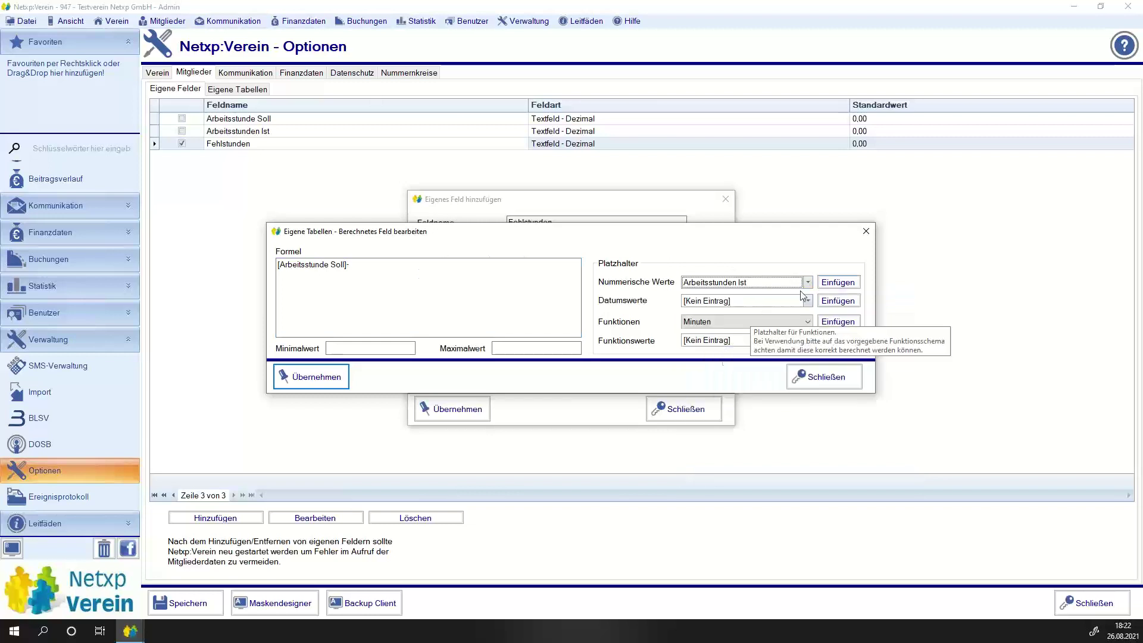
left_click(837, 282)
left_click(311, 377)
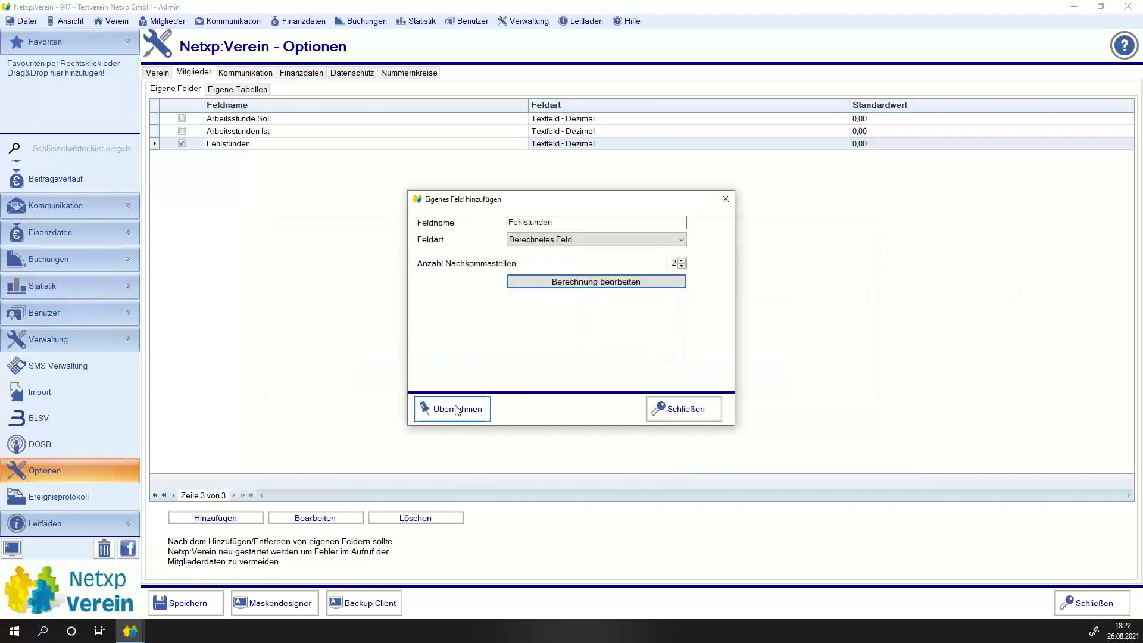
Apply the Fehlstunden field changes and save the options.
left_click(434, 409)
left_click(606, 369)
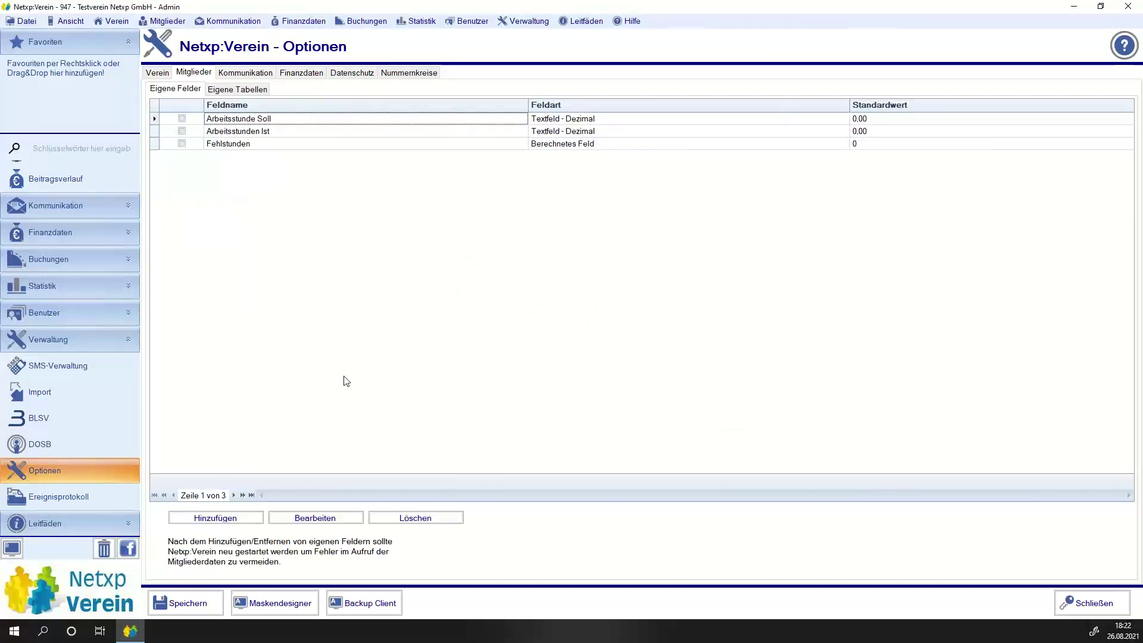
left_click(182, 606)
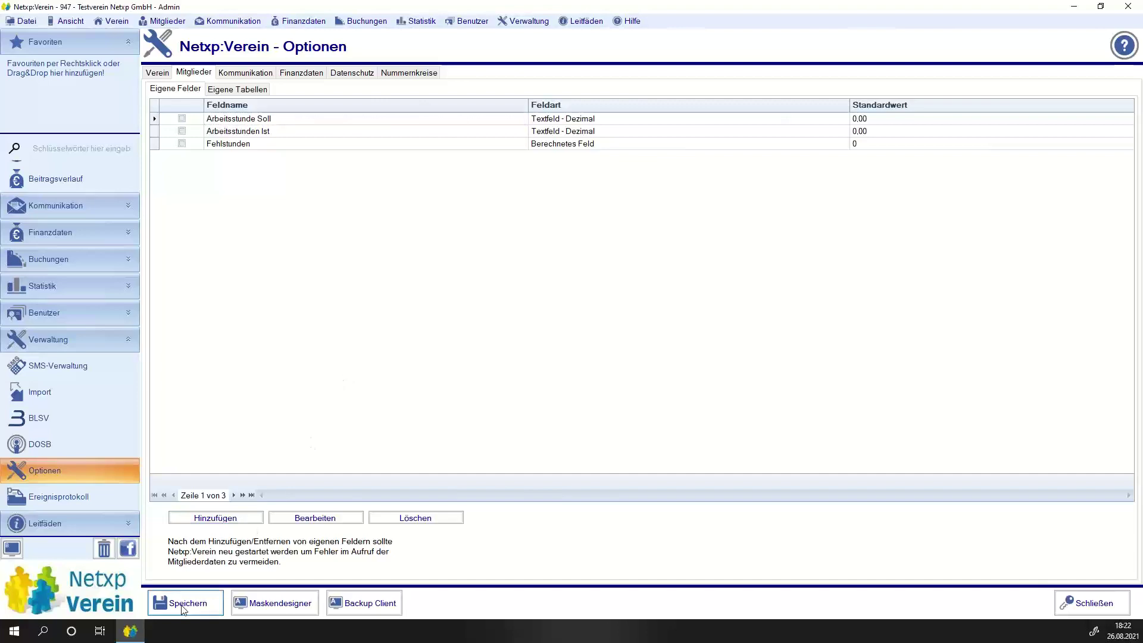
Acknowledge the save confirmation, log back into the club database after the restart, and reload the Mitgliederliste.
left_click(664, 364)
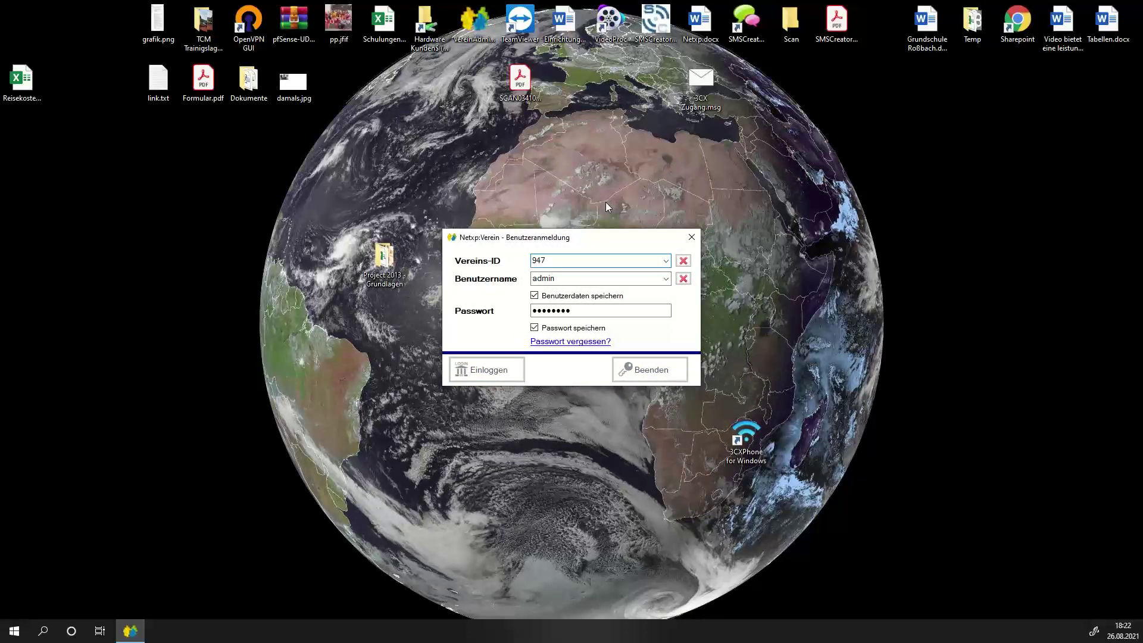
key("Return")
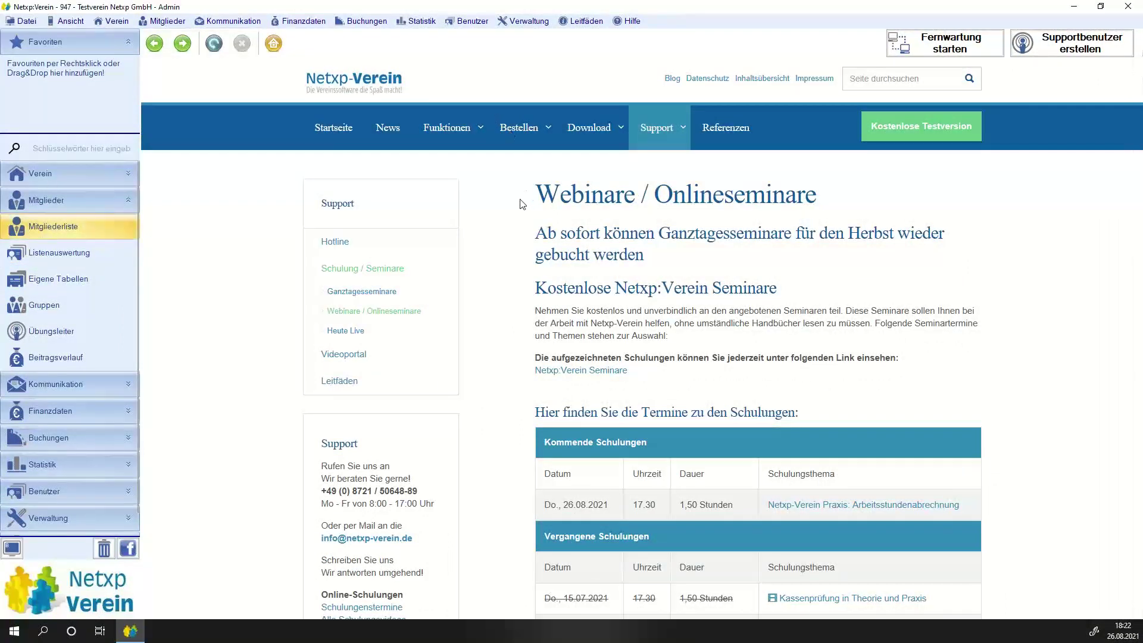
left_click(49, 227)
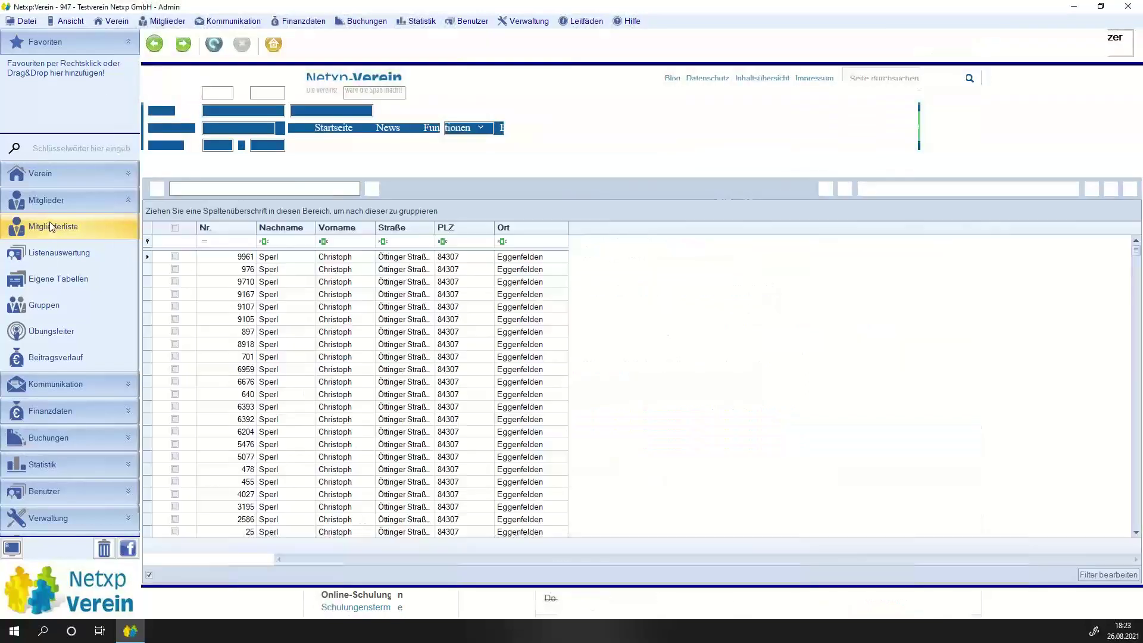
Check member 976's Arbeitsstundenabrechnung: Soll 25,00, Ist 7,67, Fehlstunden still 0,00; then close the record.
double_click(265, 257)
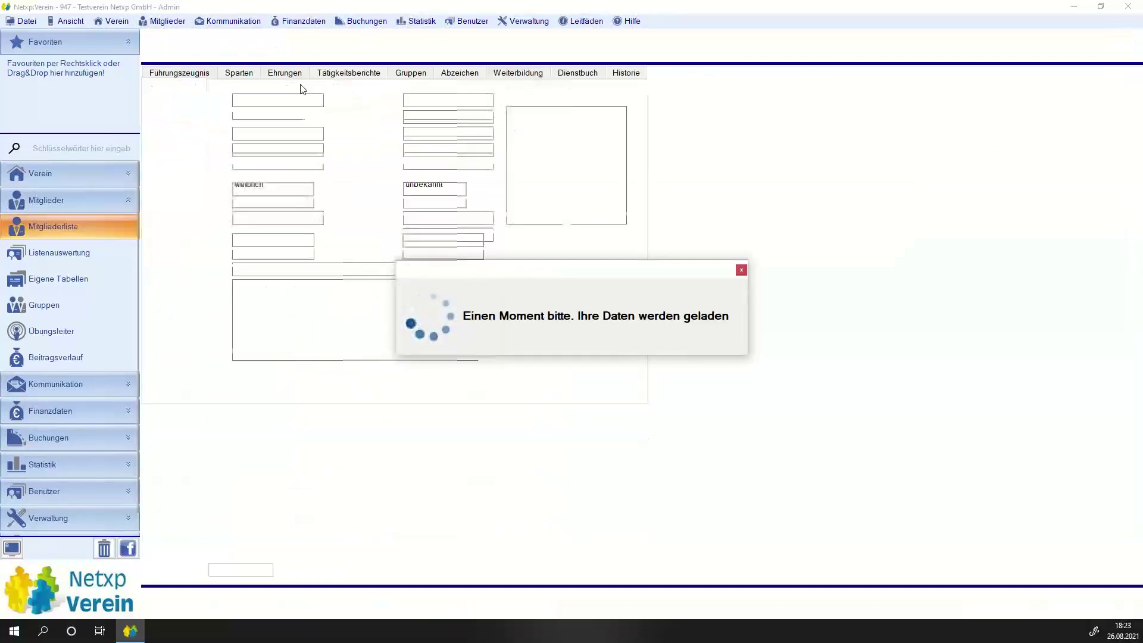
left_click(325, 72)
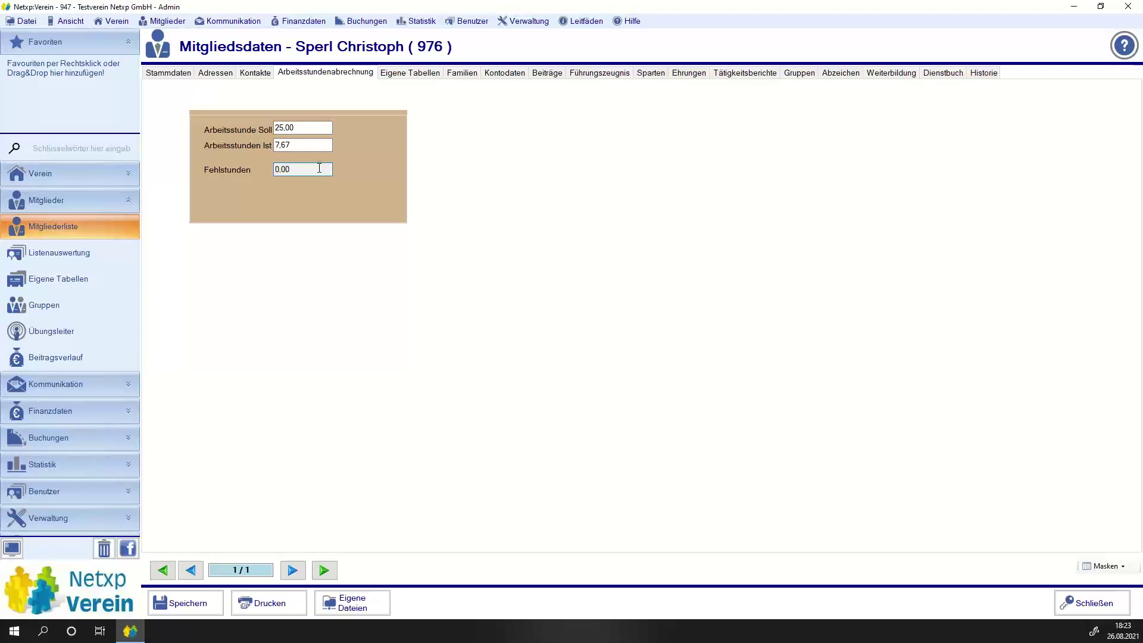
key("shift+Tab")
key("shift+Tab")
left_click(196, 598)
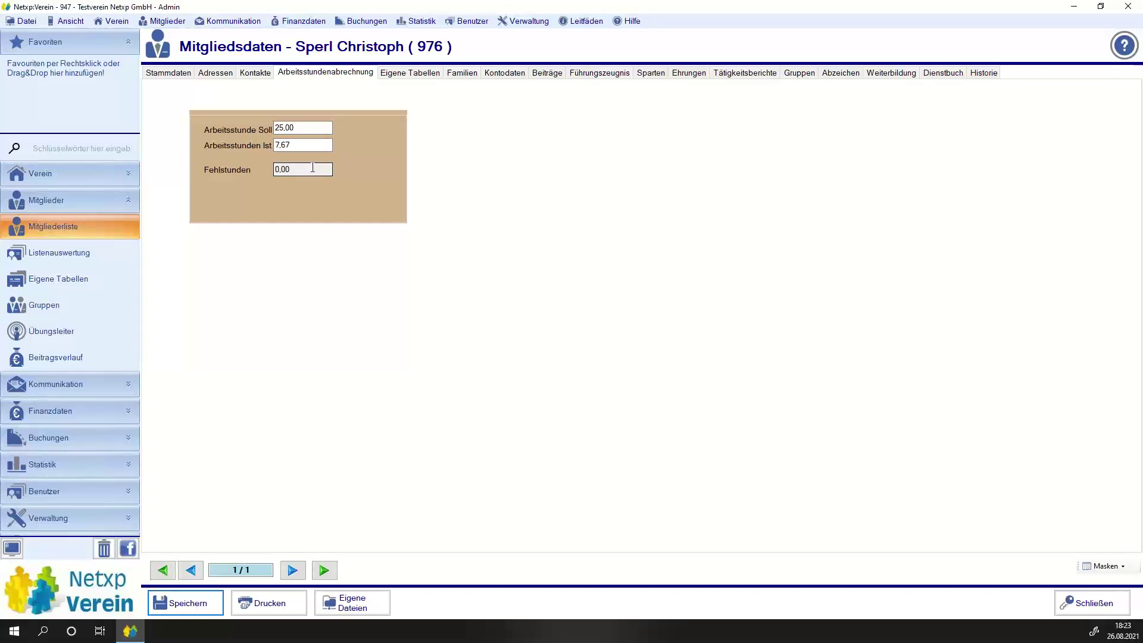
key("Tab")
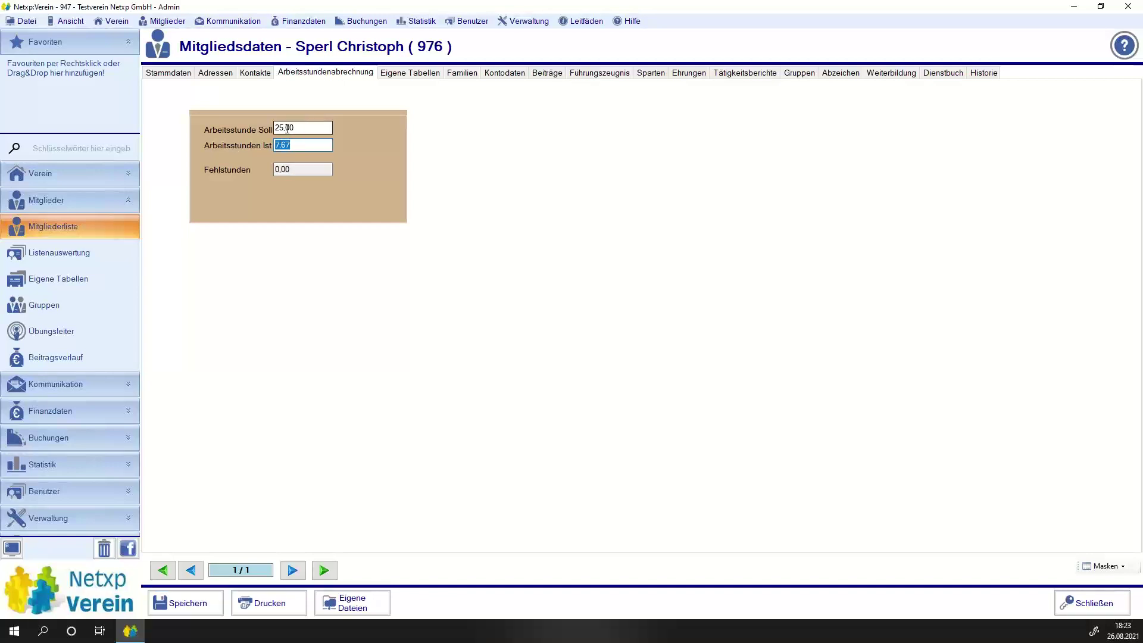
left_click(1093, 603)
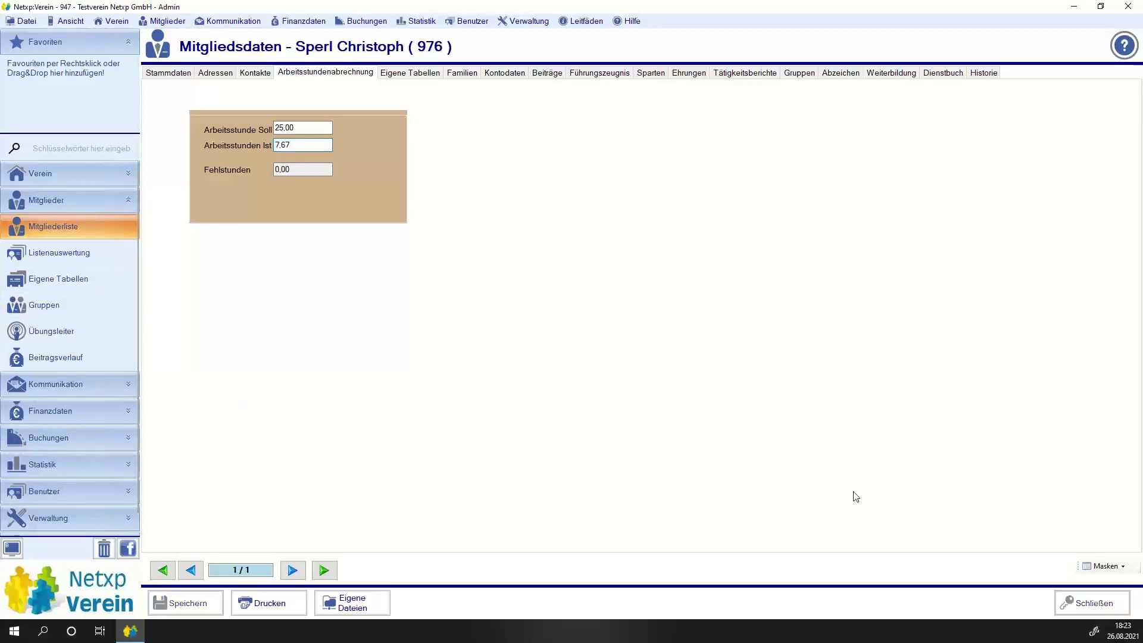
left_click(1011, 607)
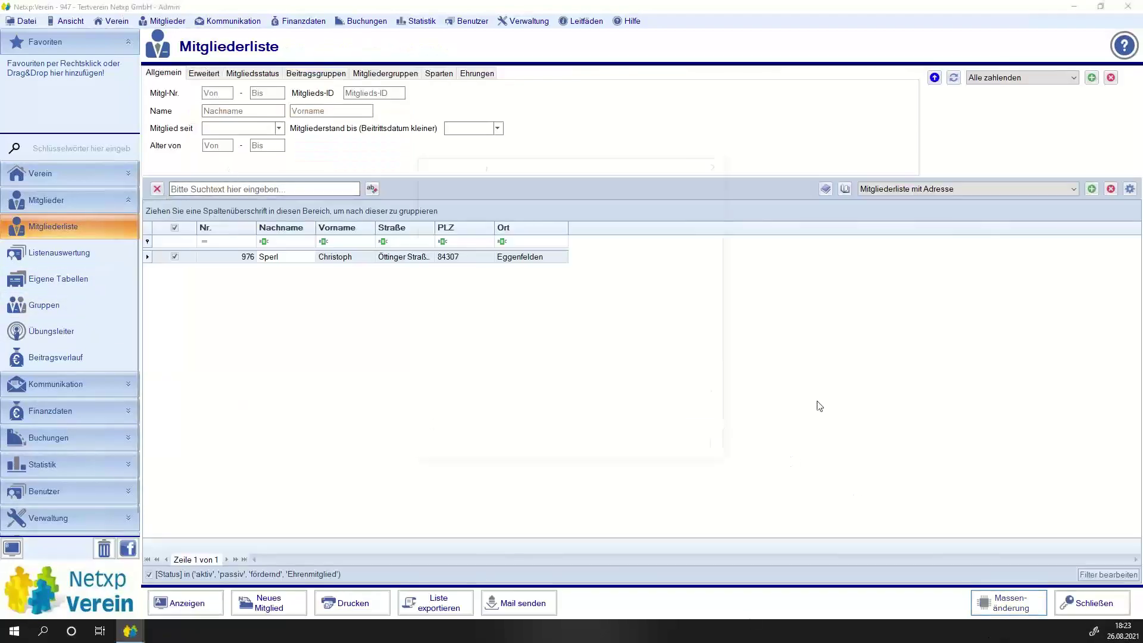
Run 'Berechnete eigene Feldern neu berechnen' for the marked member and reopen member 976's record.
left_click(464, 354)
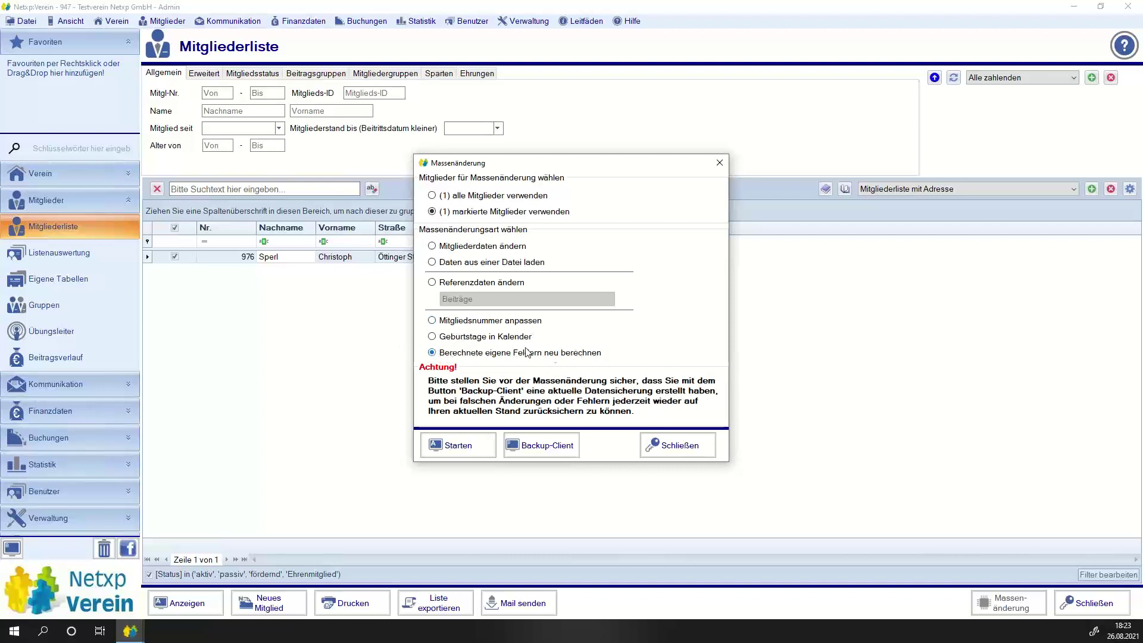
left_click(455, 445)
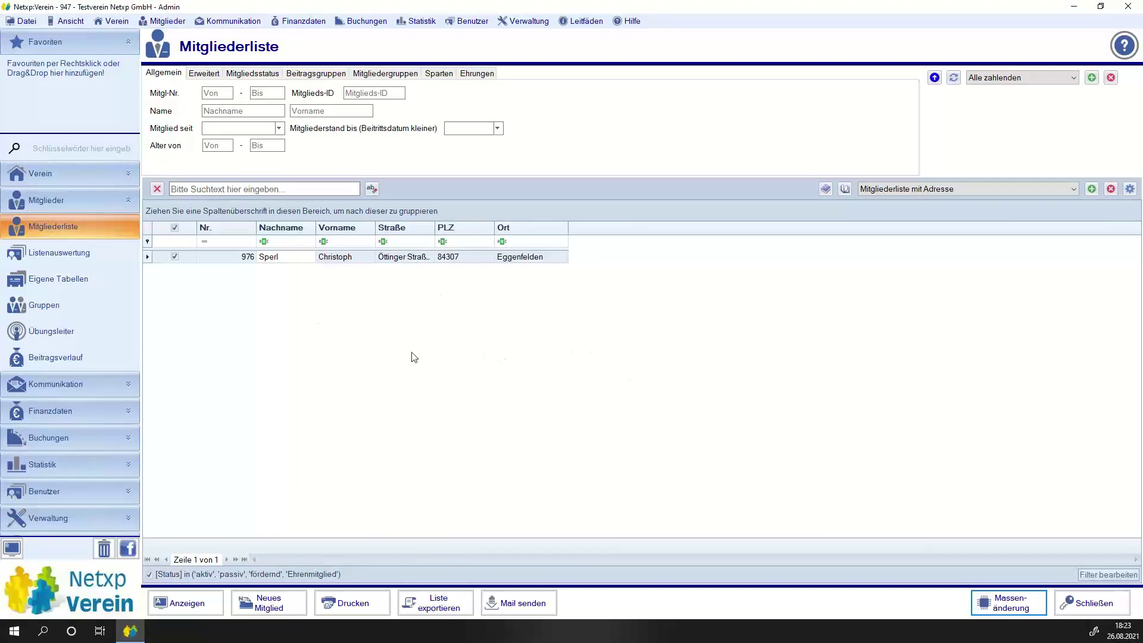
double_click(216, 258)
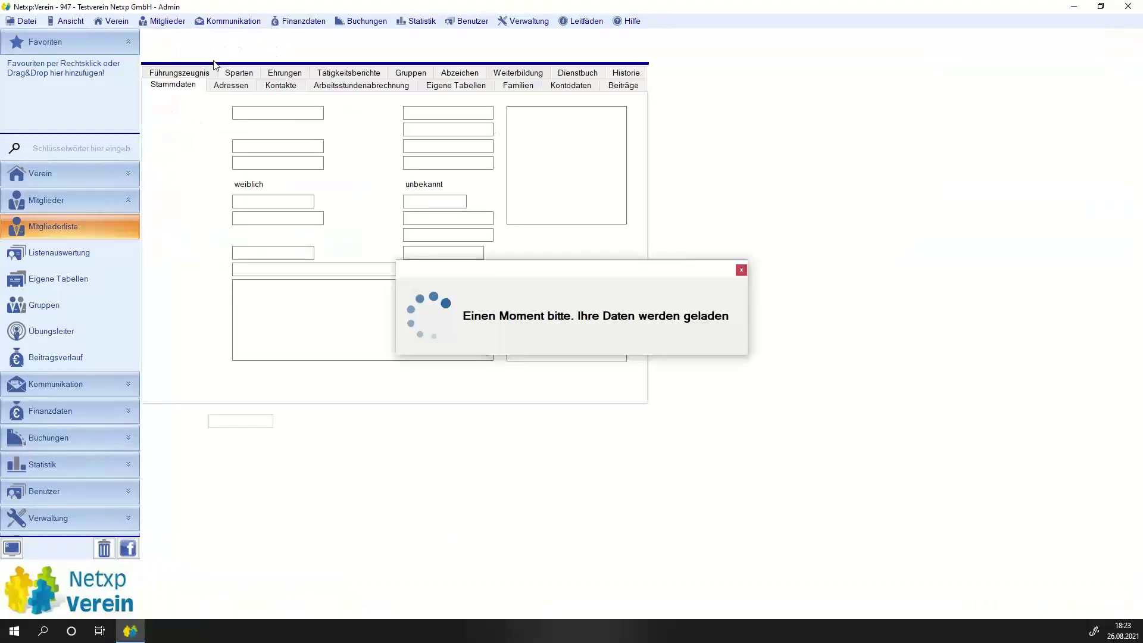